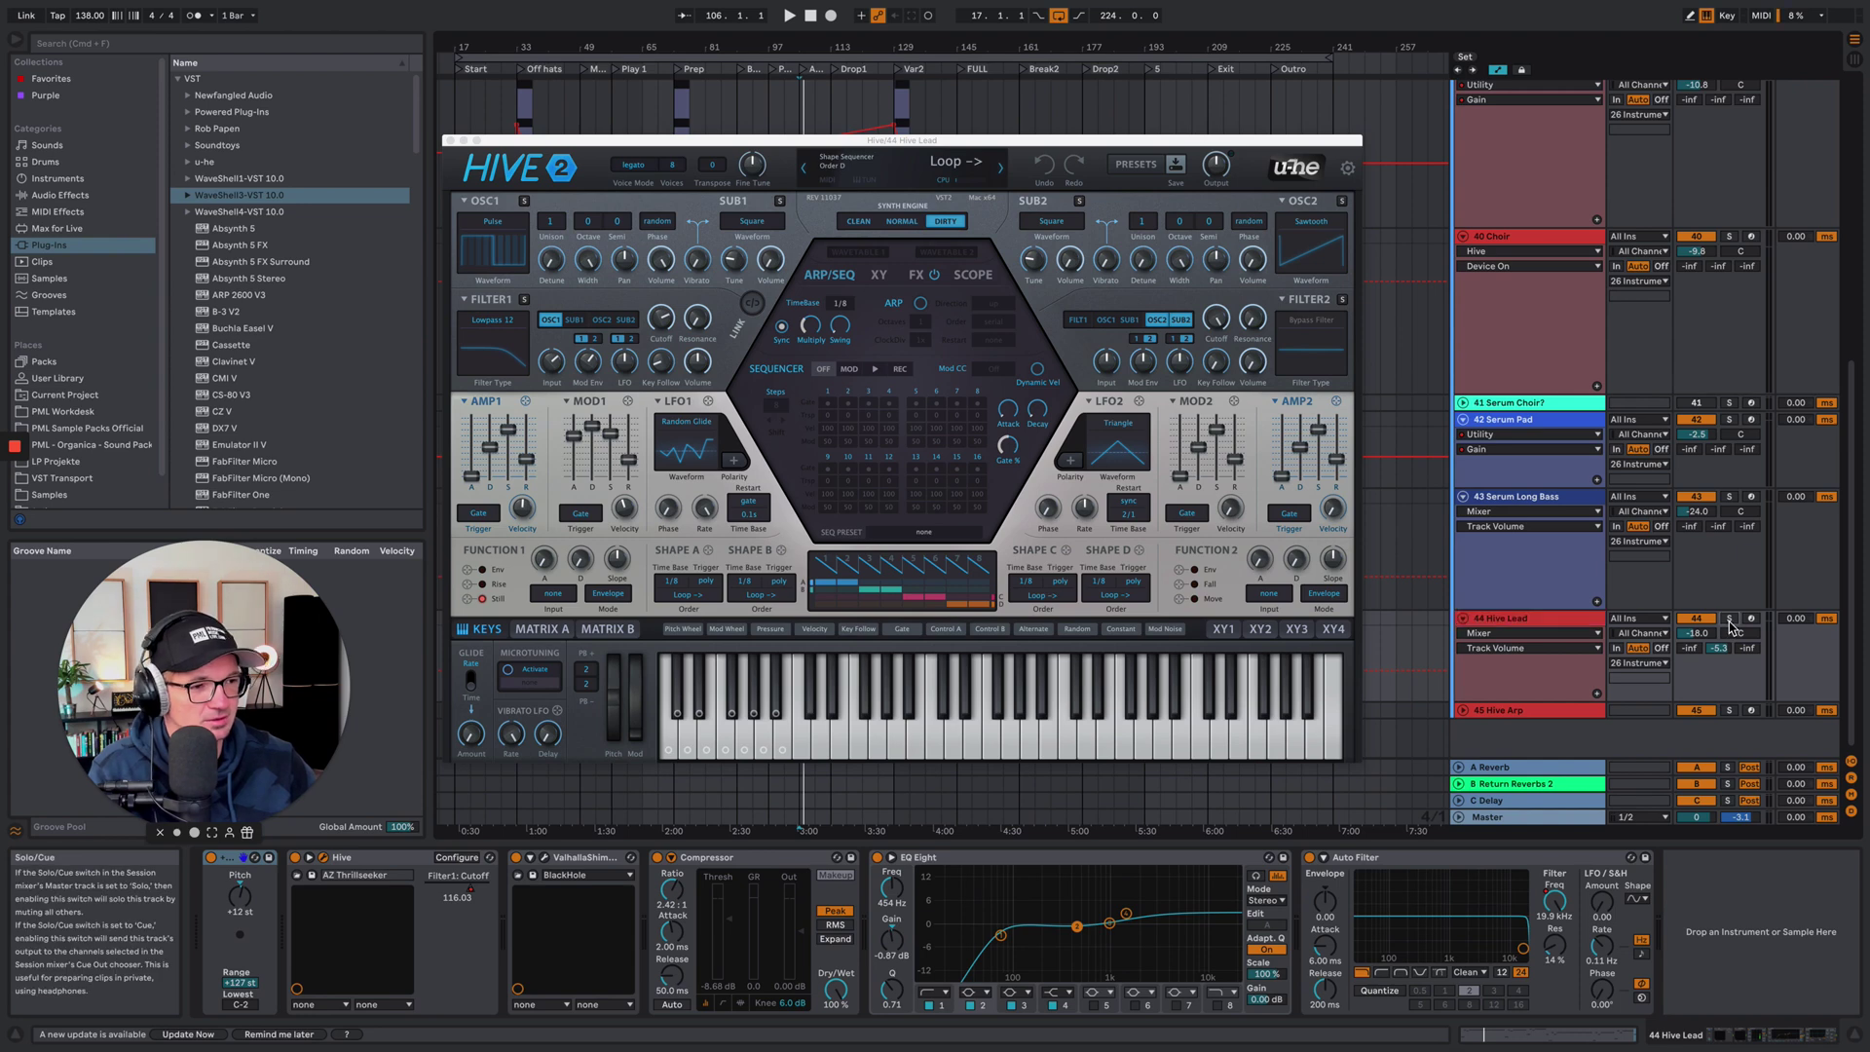
# Audition the Hive Lead track in solo and close its Hive synth window
pyautogui.press('space')
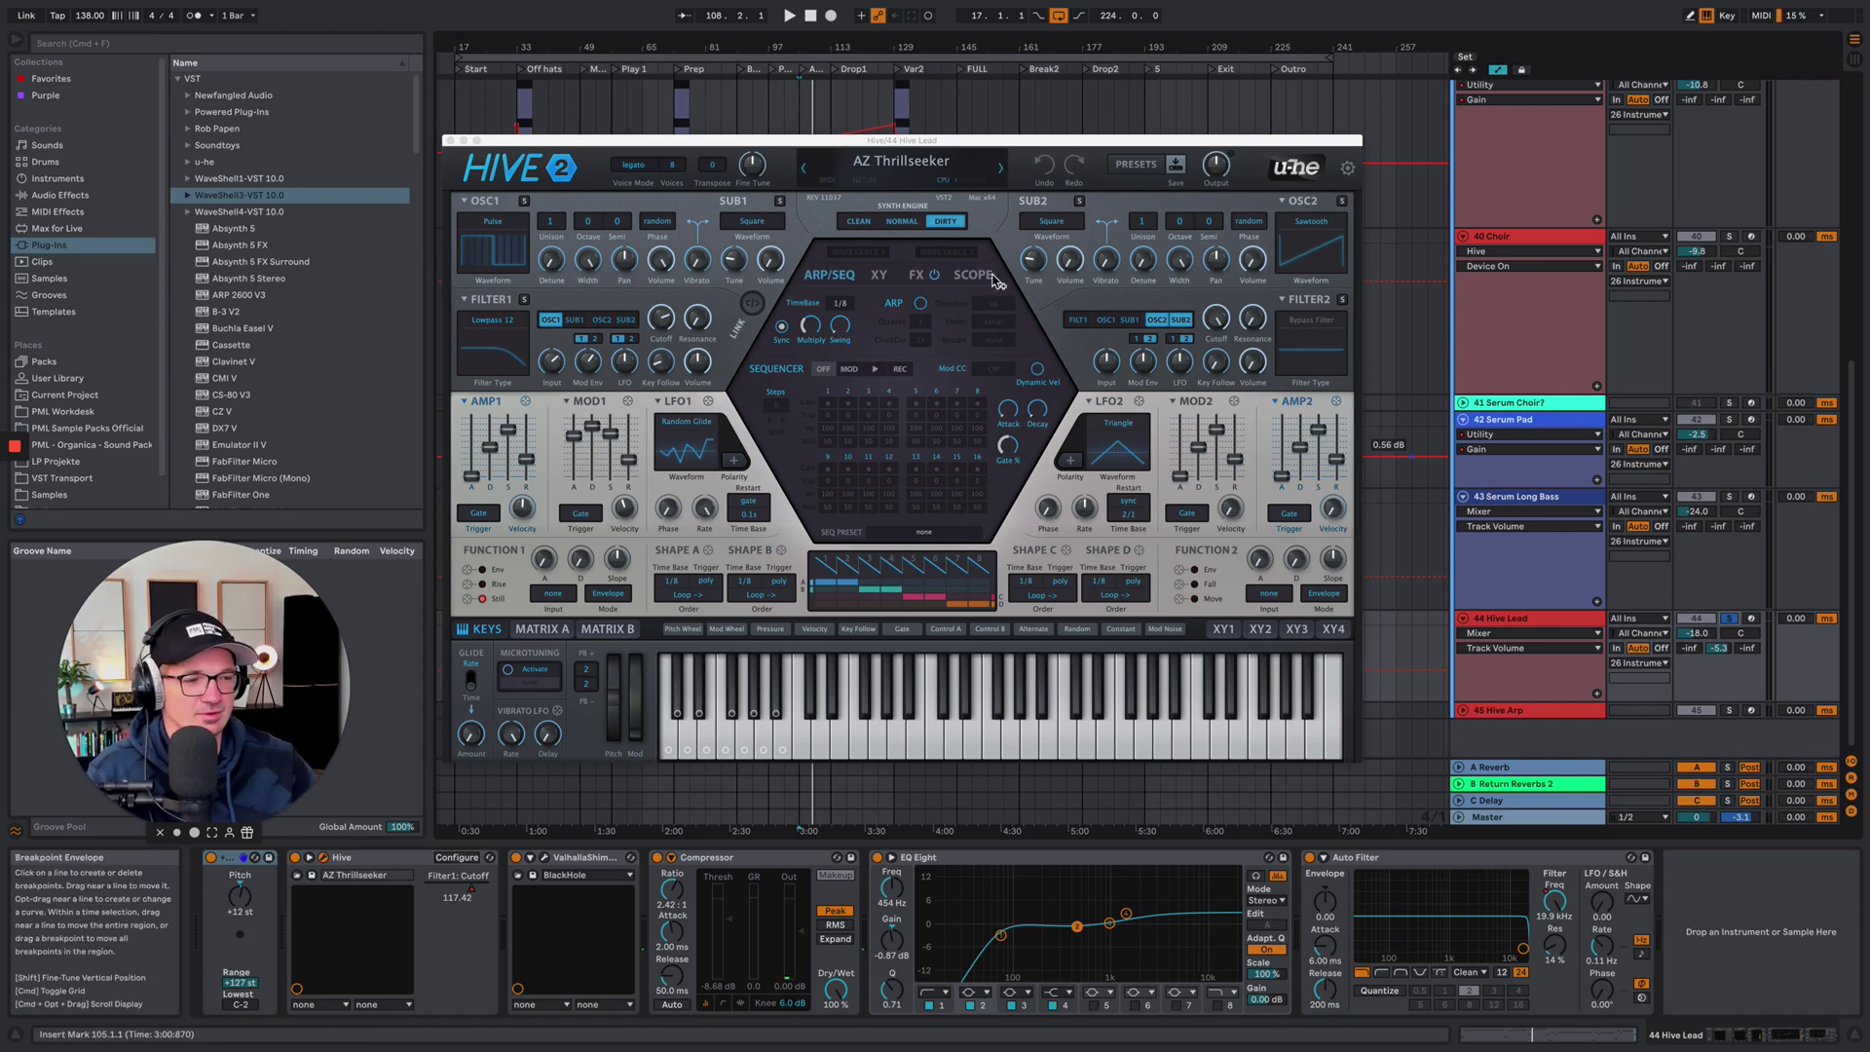
pyautogui.click(450, 141)
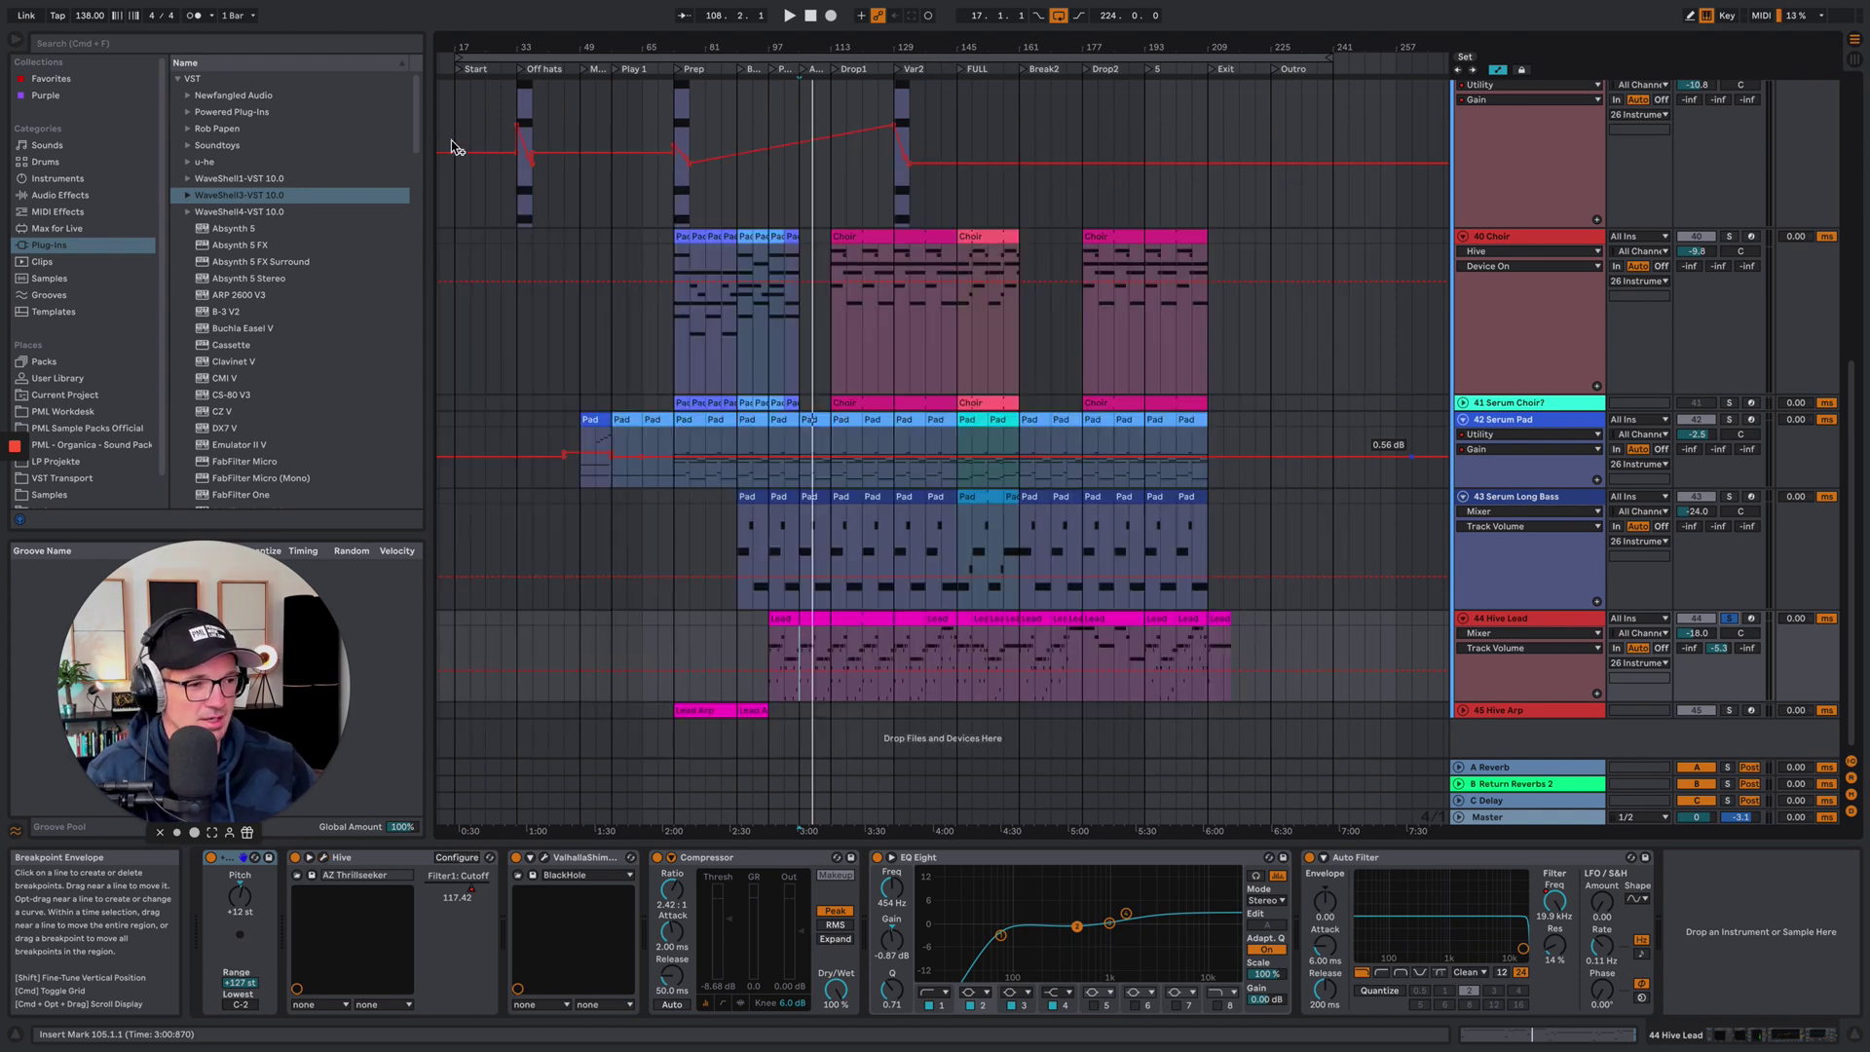
# Start playback from the break before Drop1 and unsolo Hive Lead so the whole Instrument Group is heard
pyautogui.scroll(10, 1015, 574)
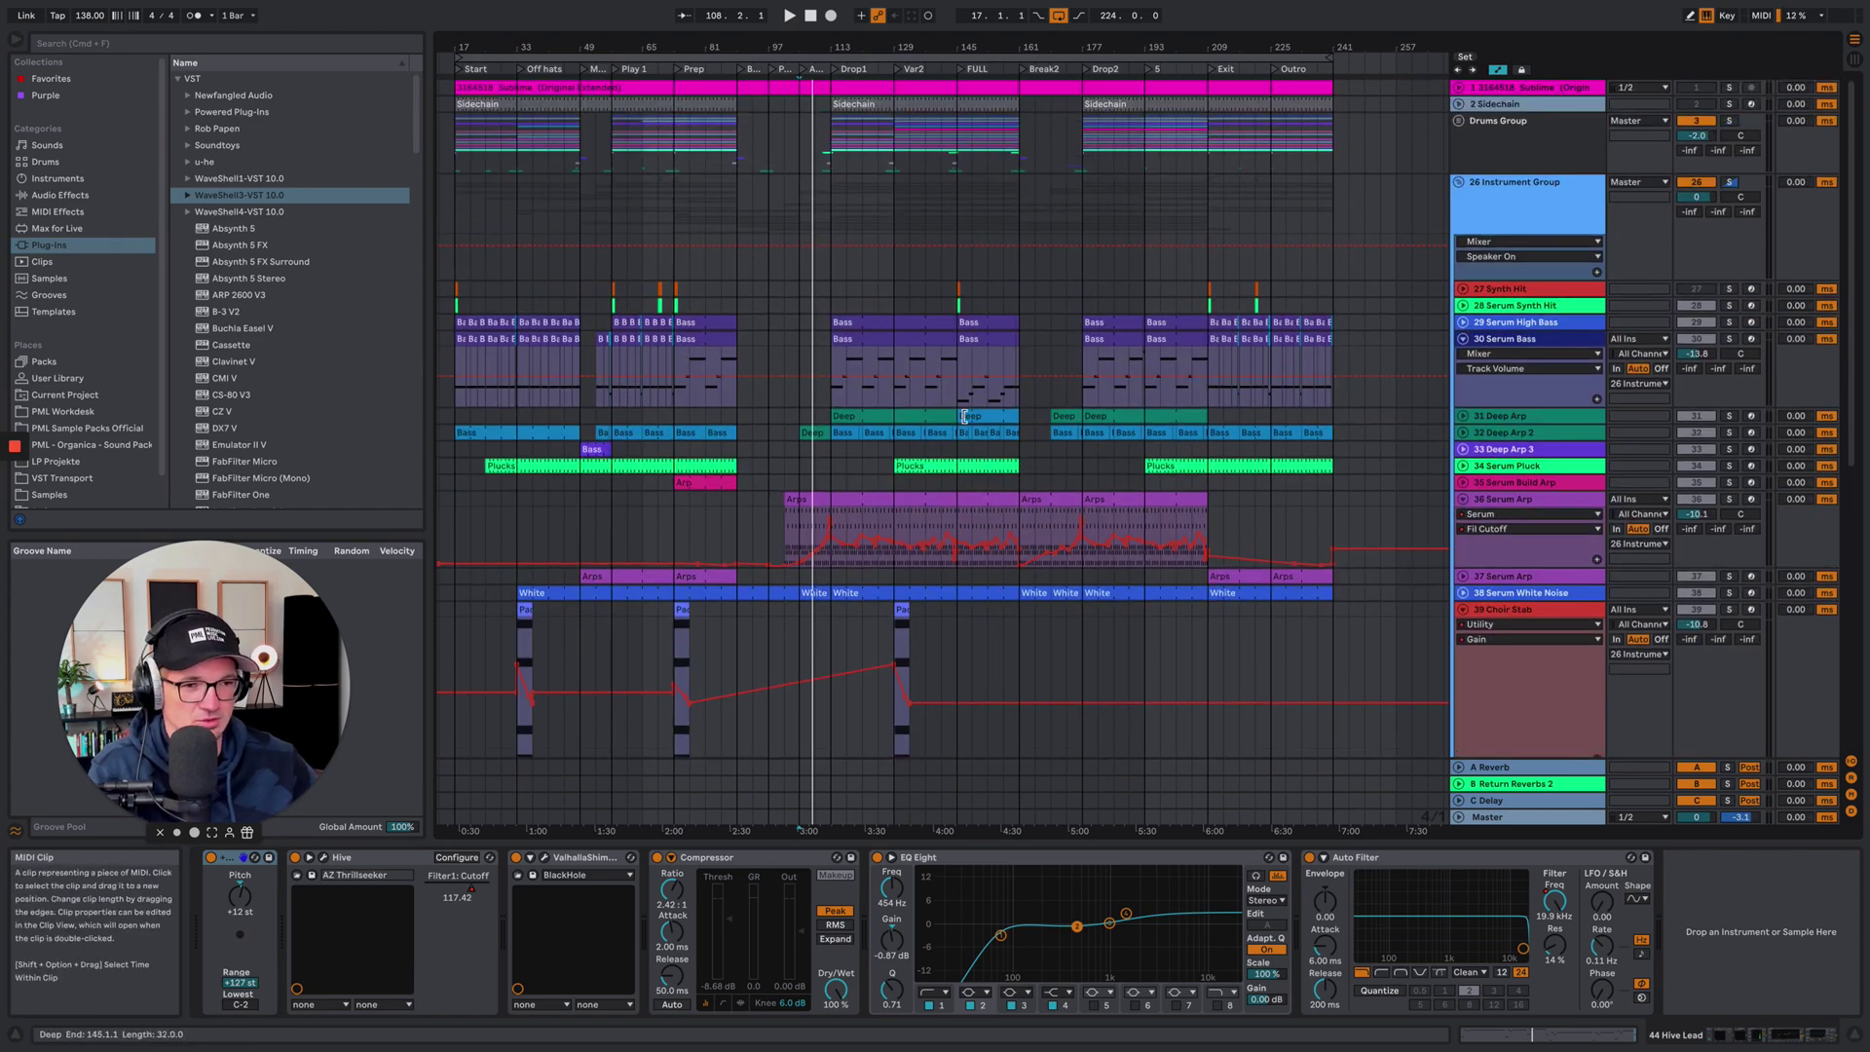
pyautogui.scroll(-3, 885, 545)
pyautogui.scroll(-10, 886, 545)
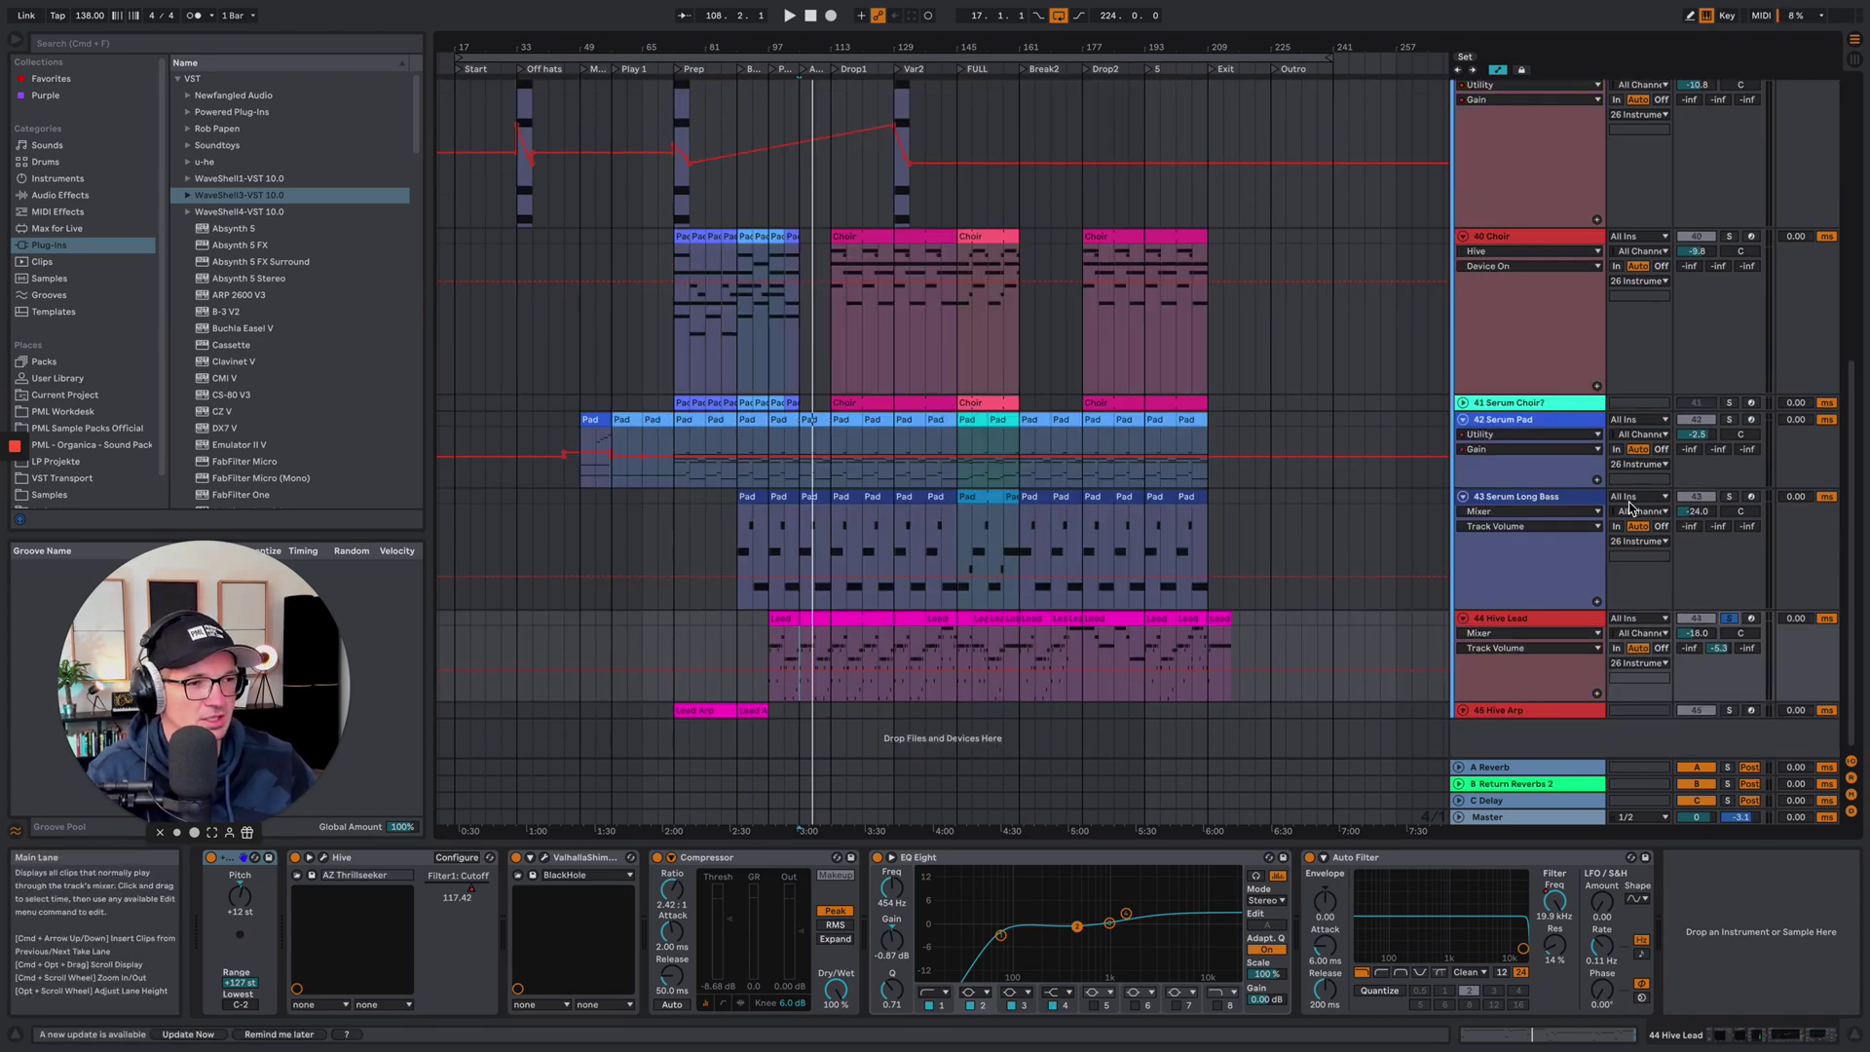
pyautogui.scroll(4, 1398, 433)
pyautogui.scroll(2, 1399, 438)
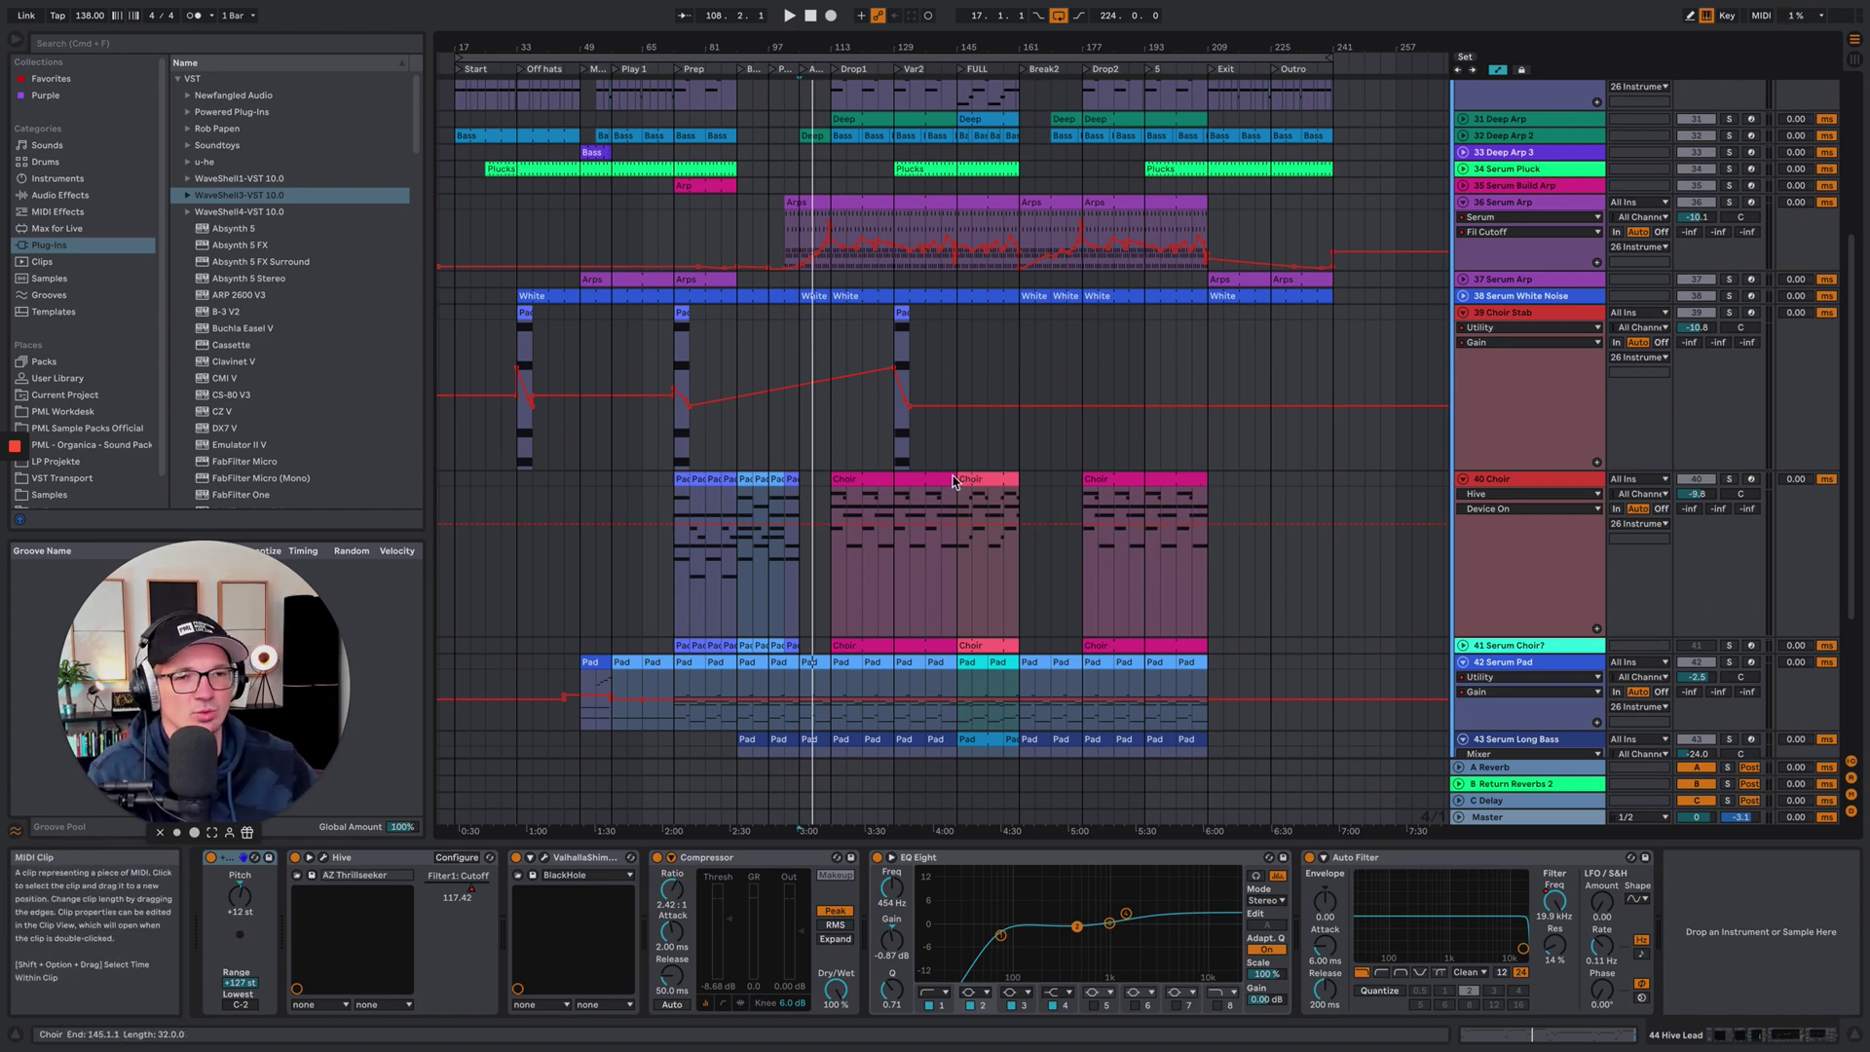
pyautogui.scroll(3, 955, 470)
pyautogui.scroll(-4, 952, 476)
pyautogui.press('space')
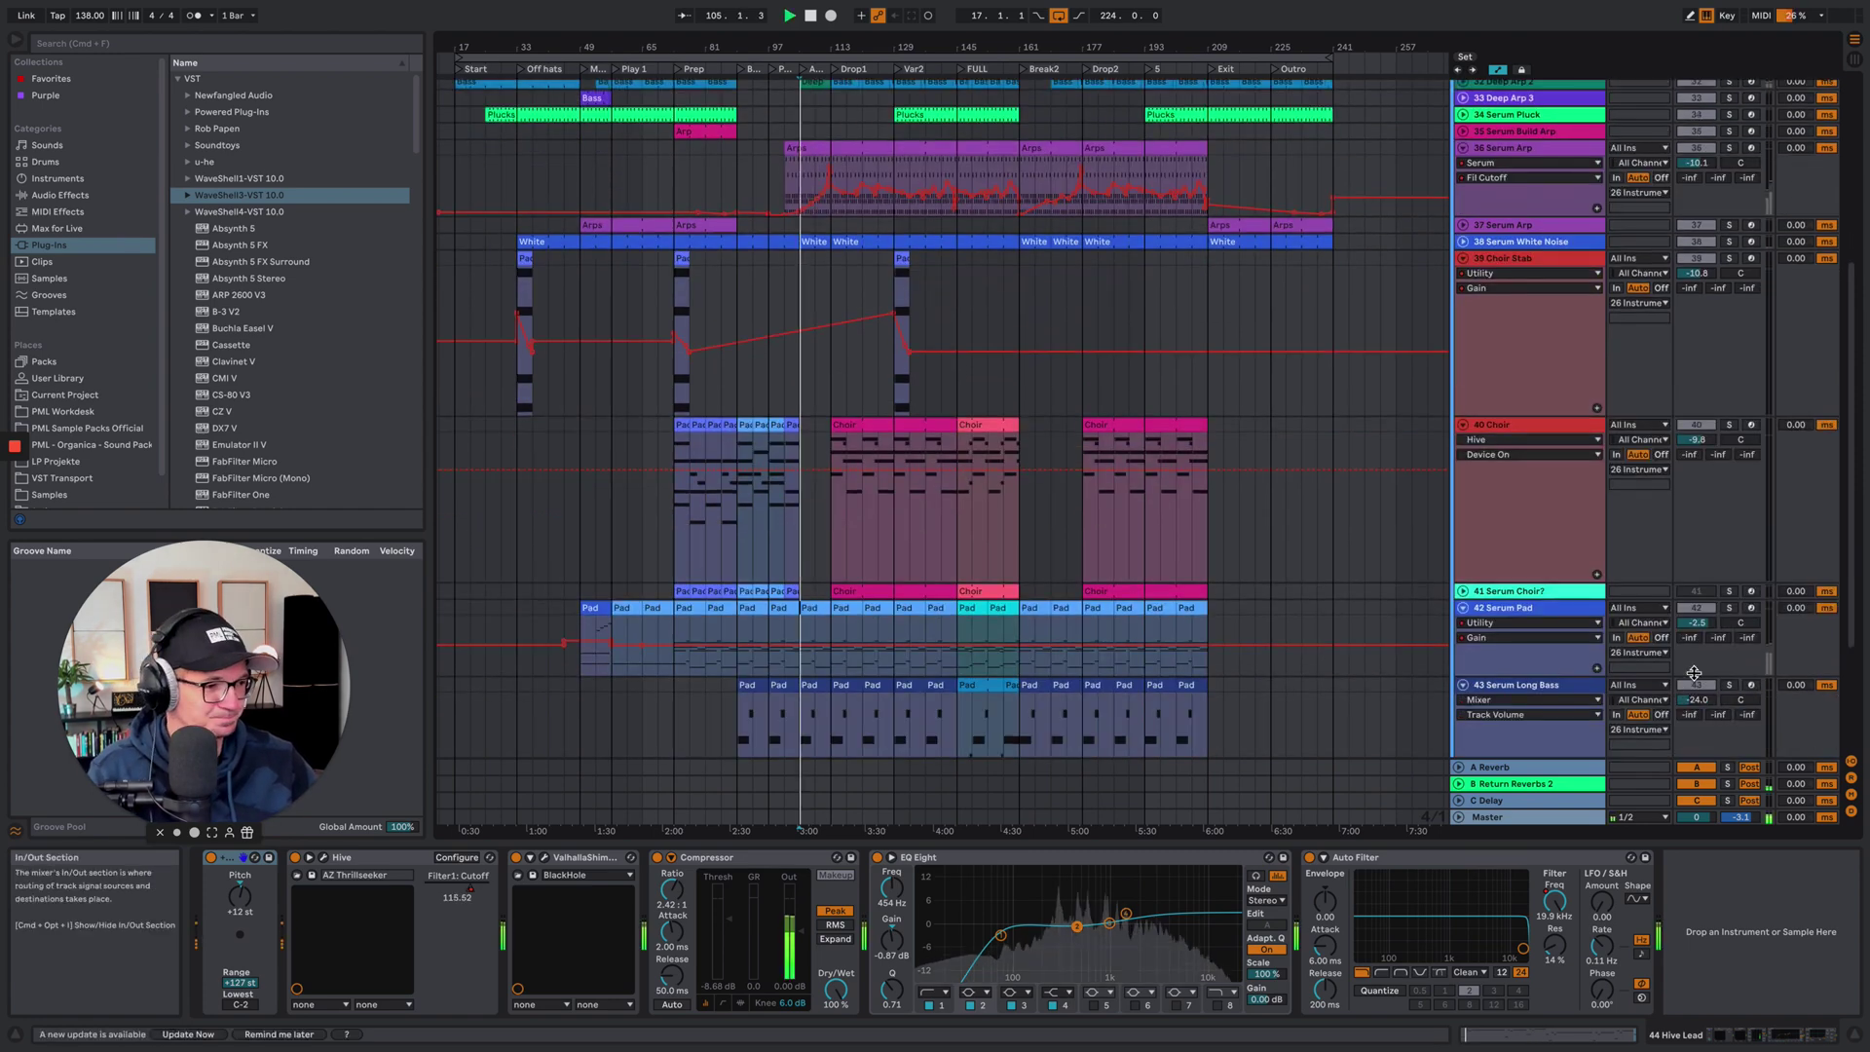
pyautogui.scroll(-4, 951, 476)
pyautogui.click(1730, 624)
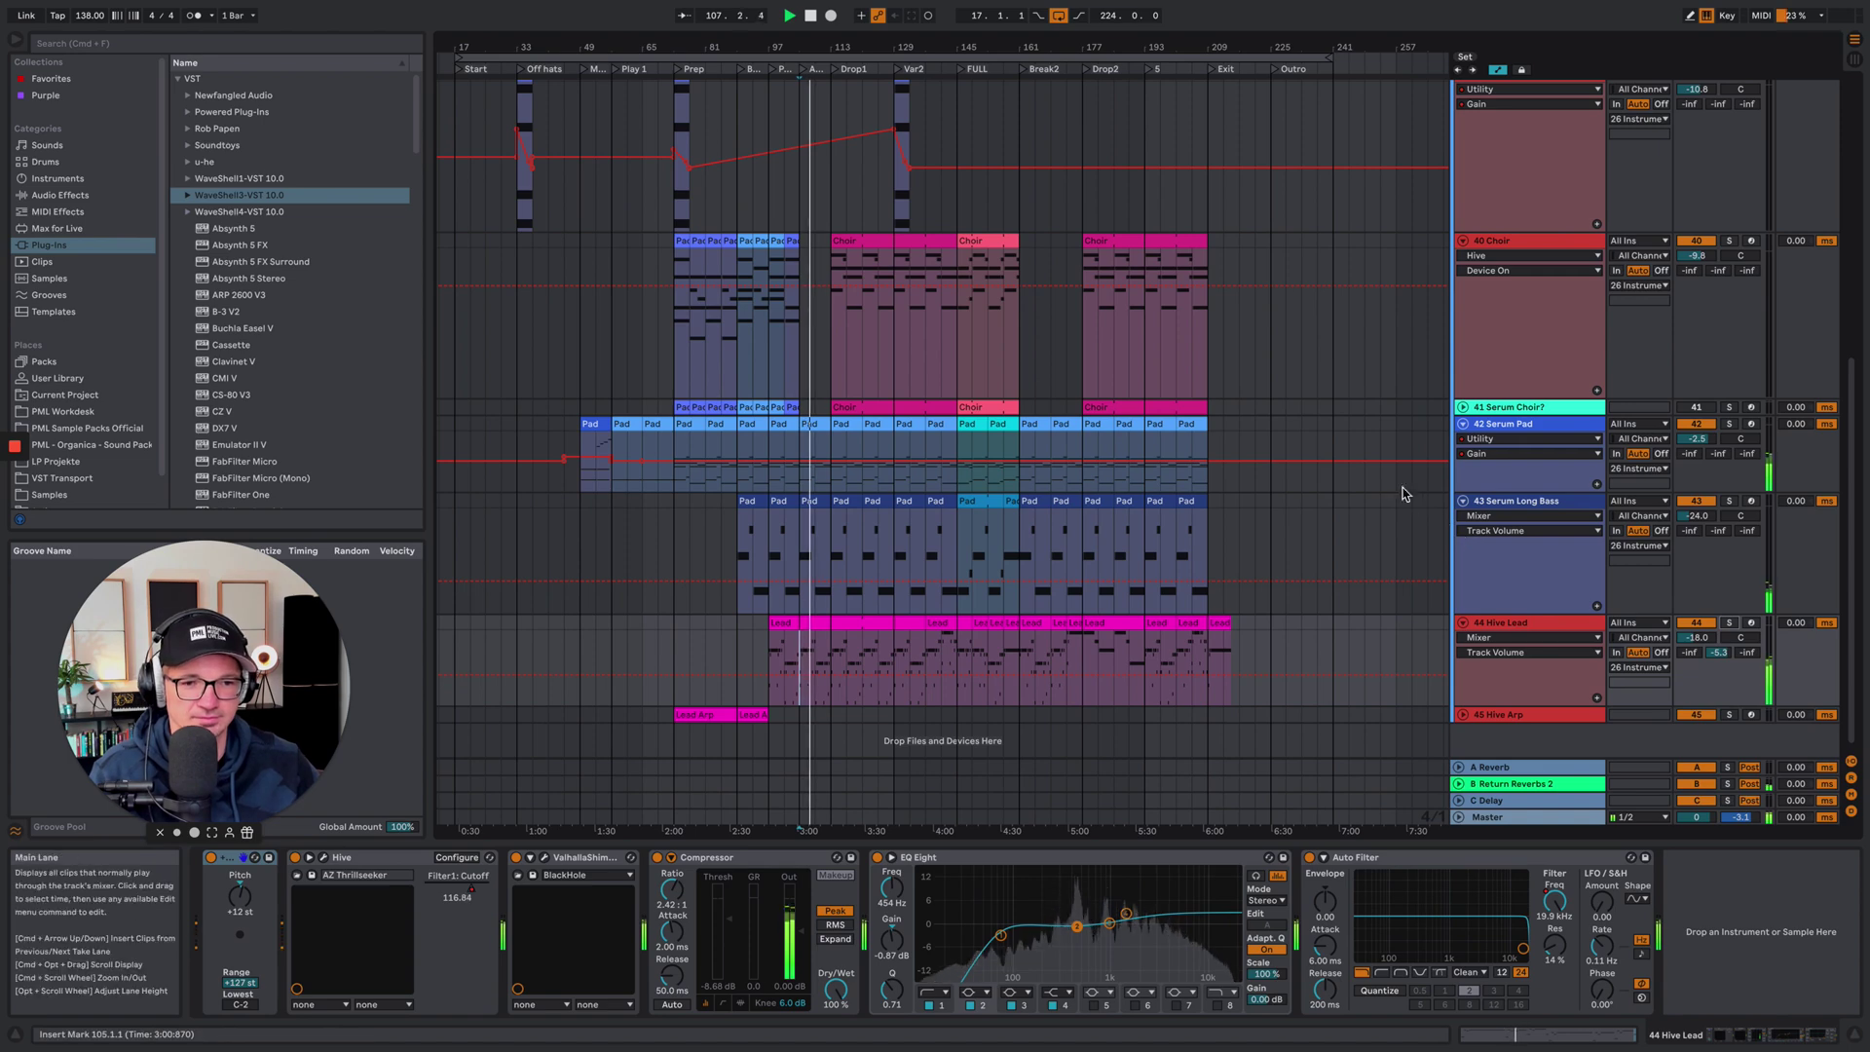
# Examine the MIDI notes of the first Arps clip on the Serum Arp track, then return to the device chain
pyautogui.scroll(8, 1016, 287)
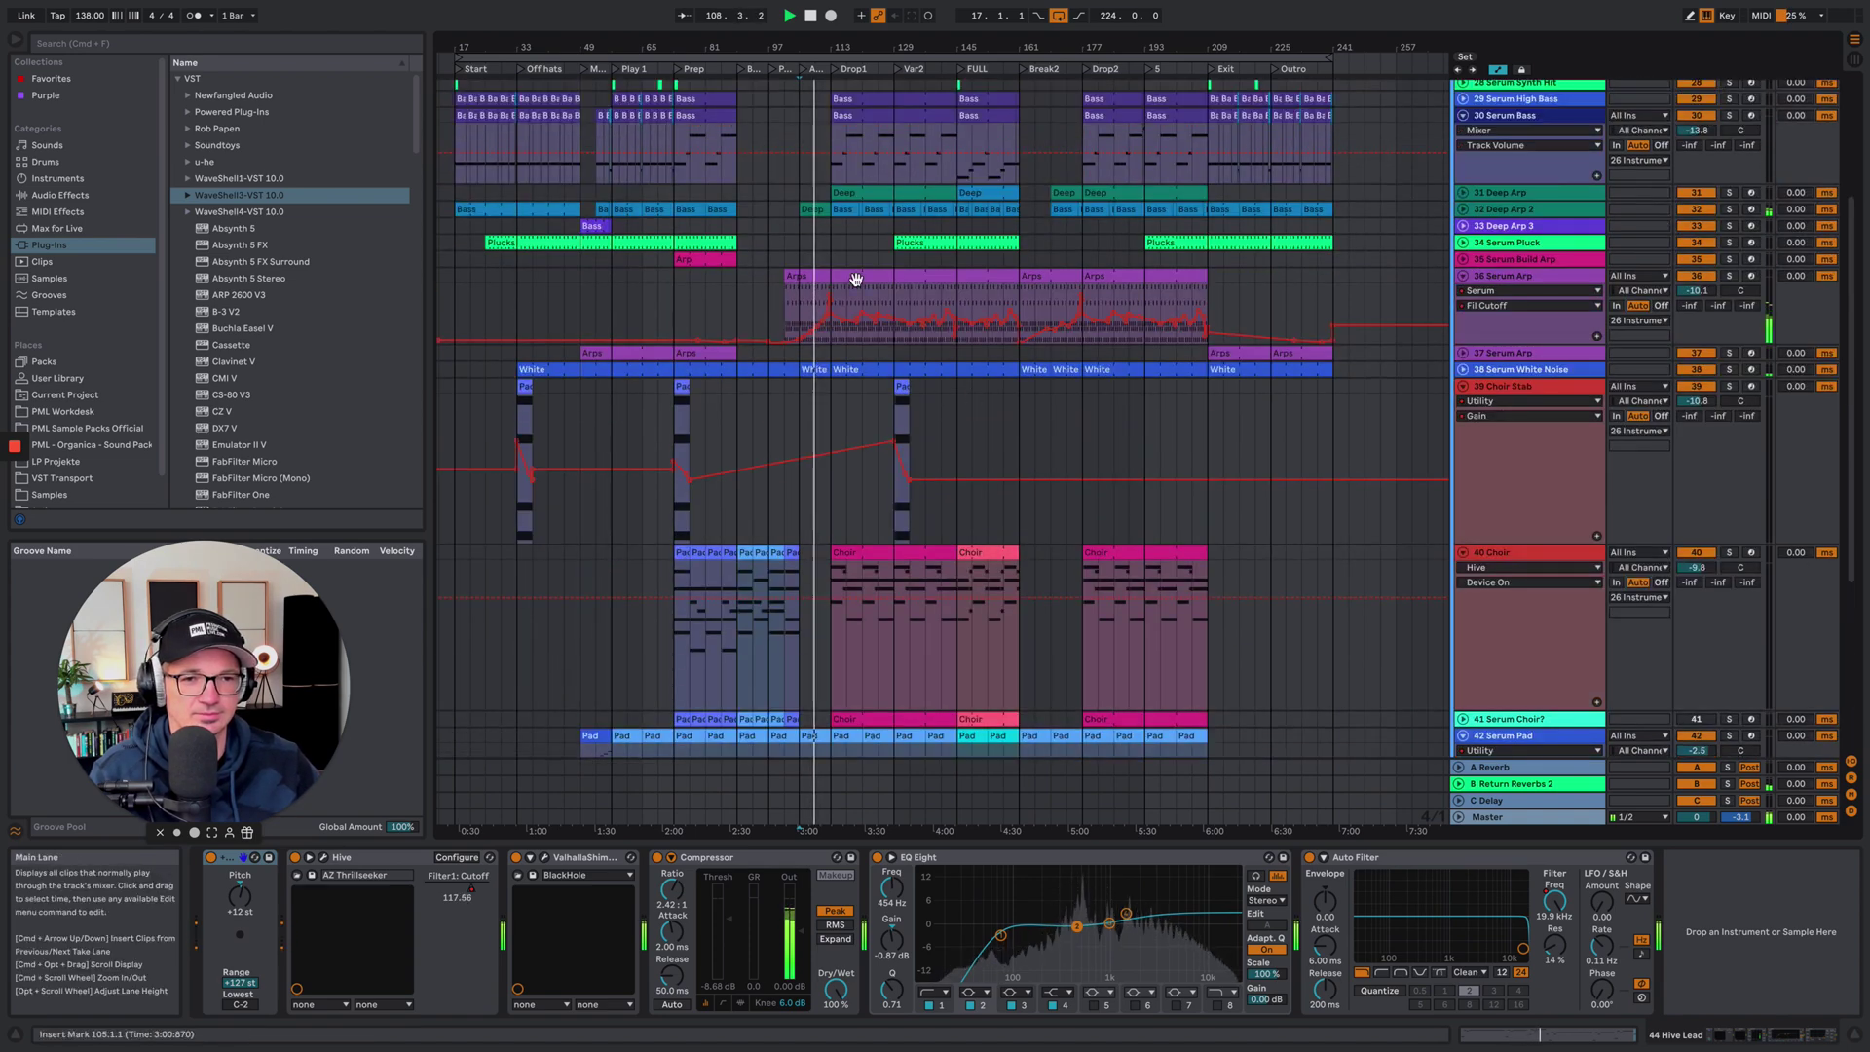
pyautogui.doubleClick(816, 282)
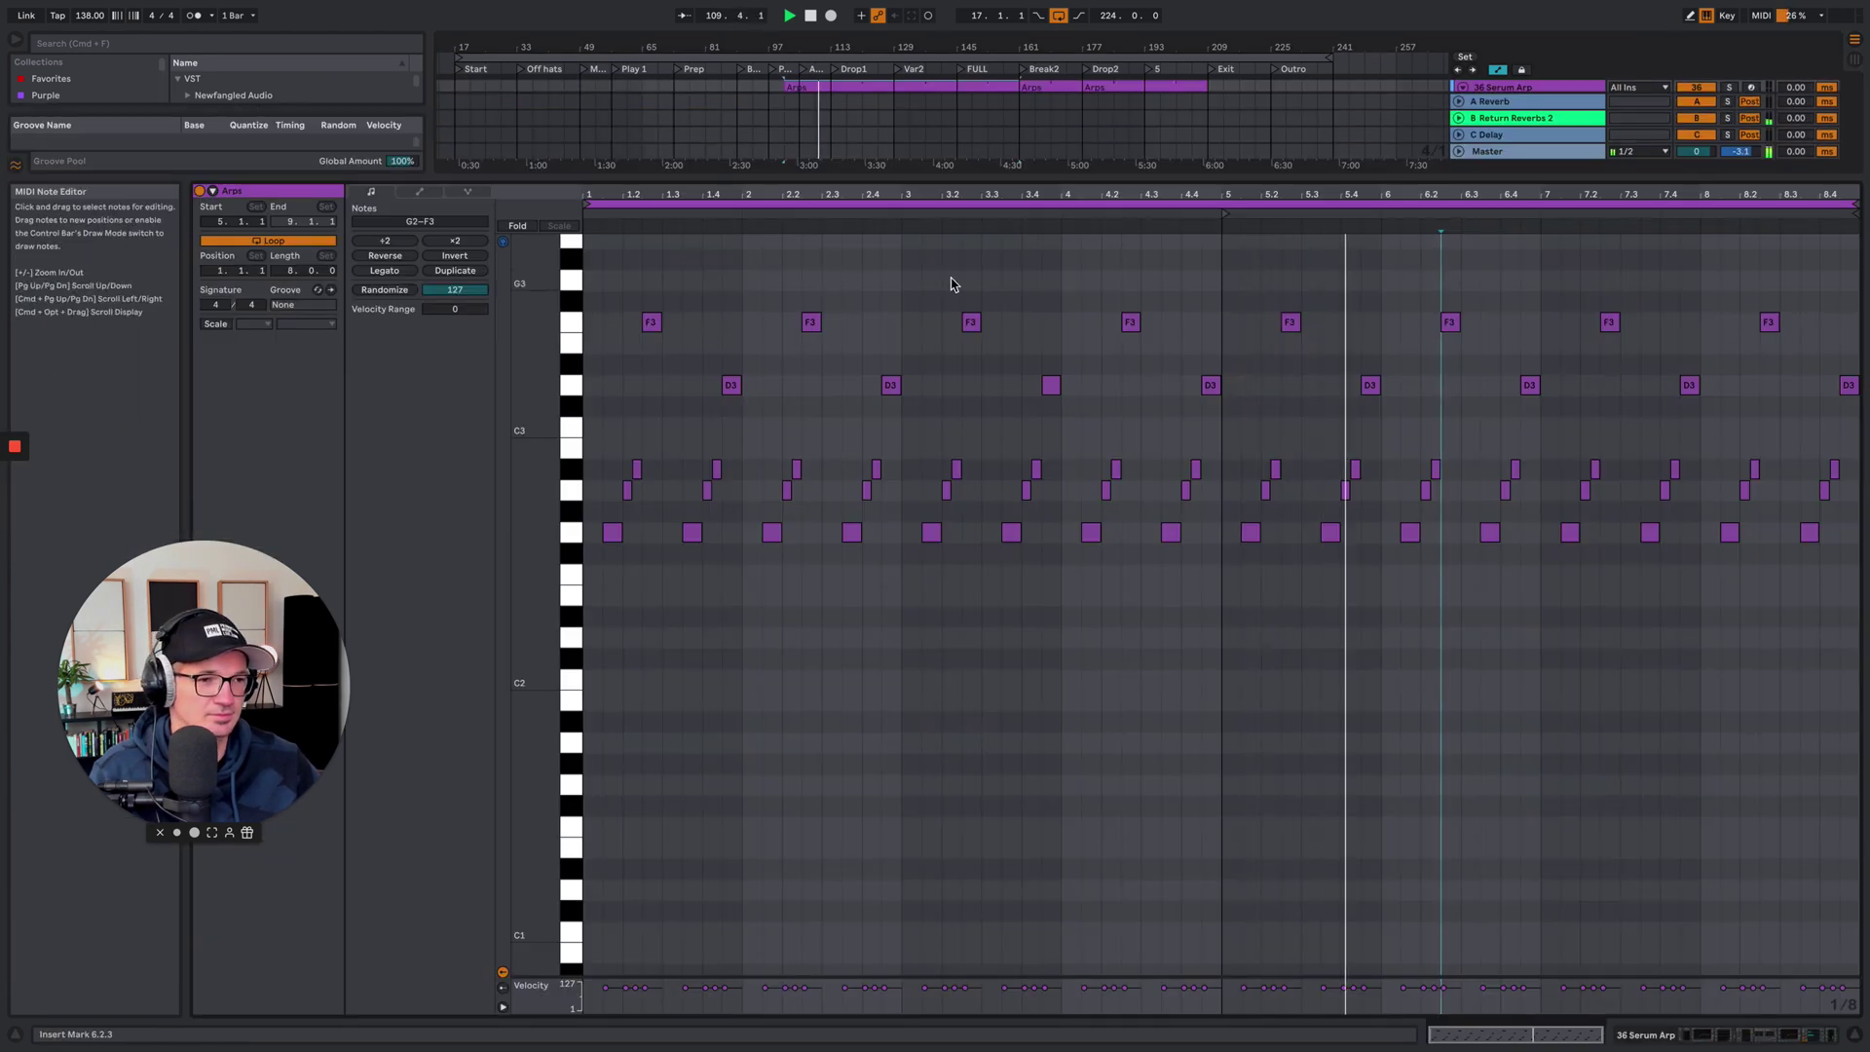
pyautogui.click(1714, 1040)
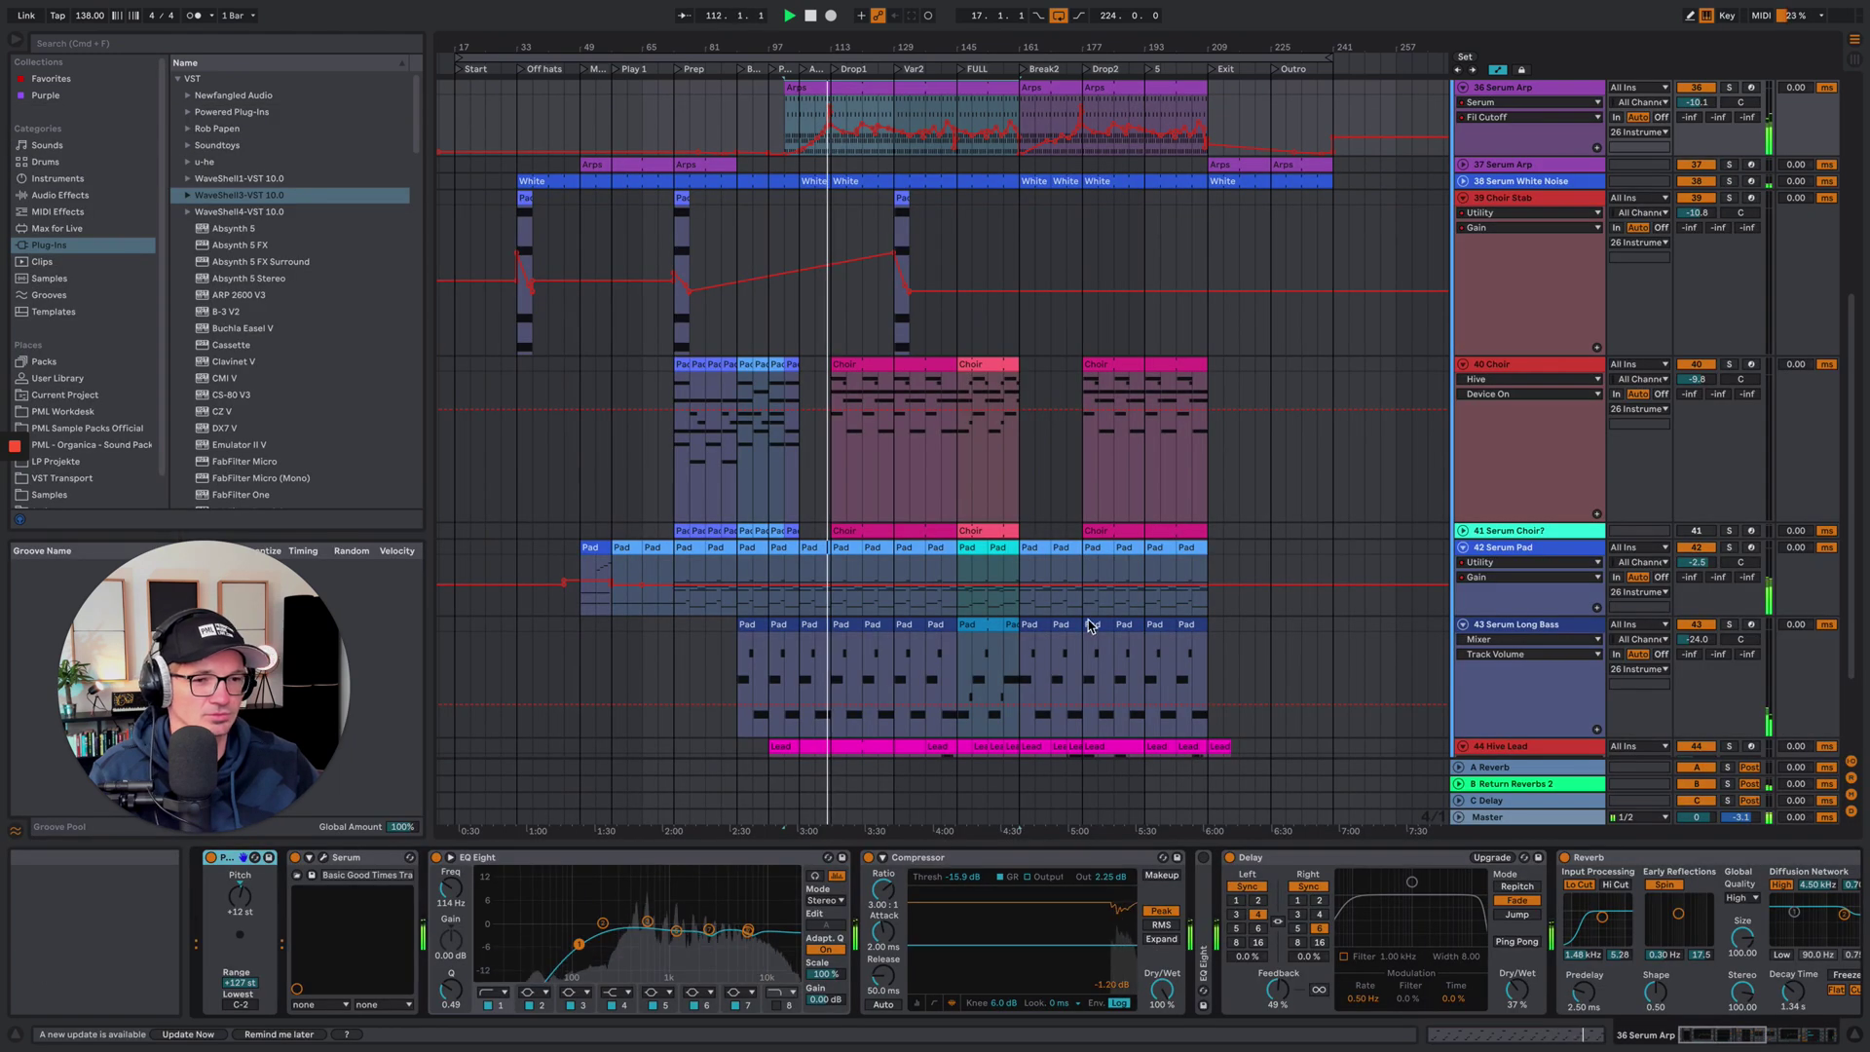
# Examine the MIDI notes of the first Lead clip on Hive Lead and of the Drop1 Choir clip on the Choir track
pyautogui.scroll(-3, 857, 614)
pyautogui.doubleClick(853, 628)
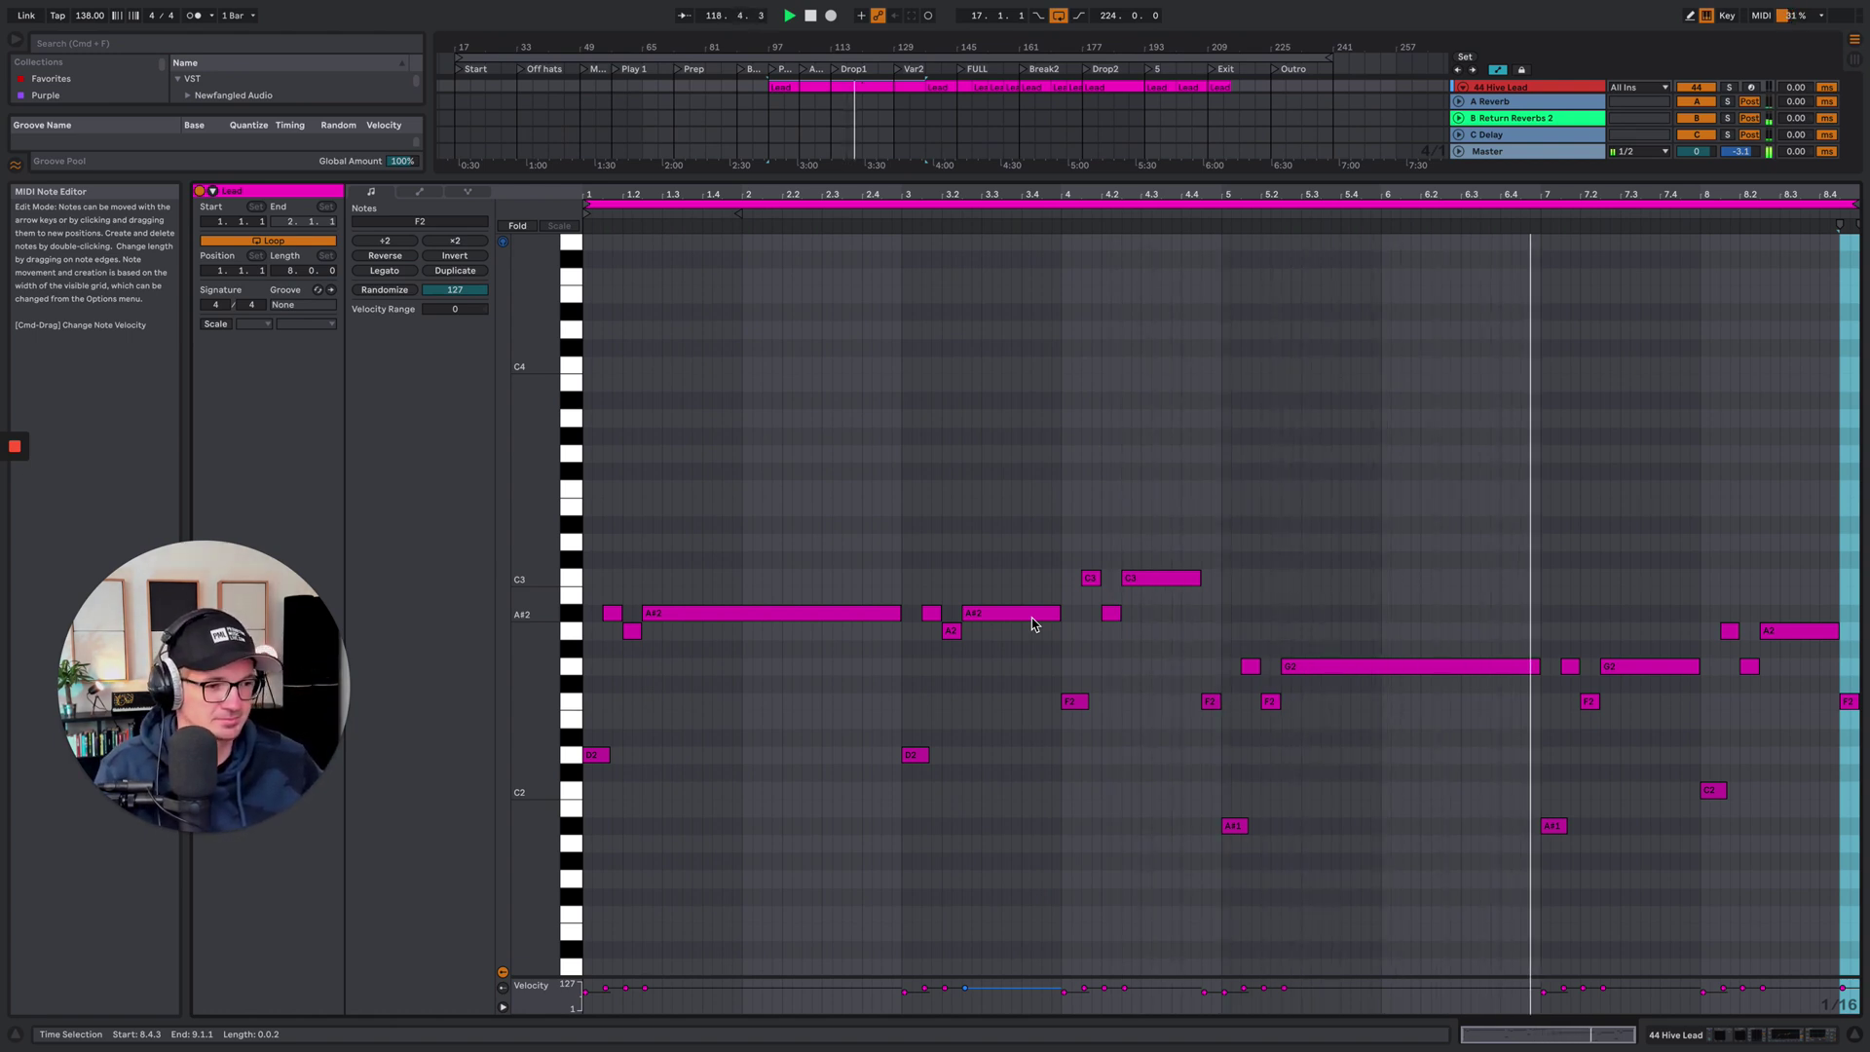
pyautogui.click(1740, 1041)
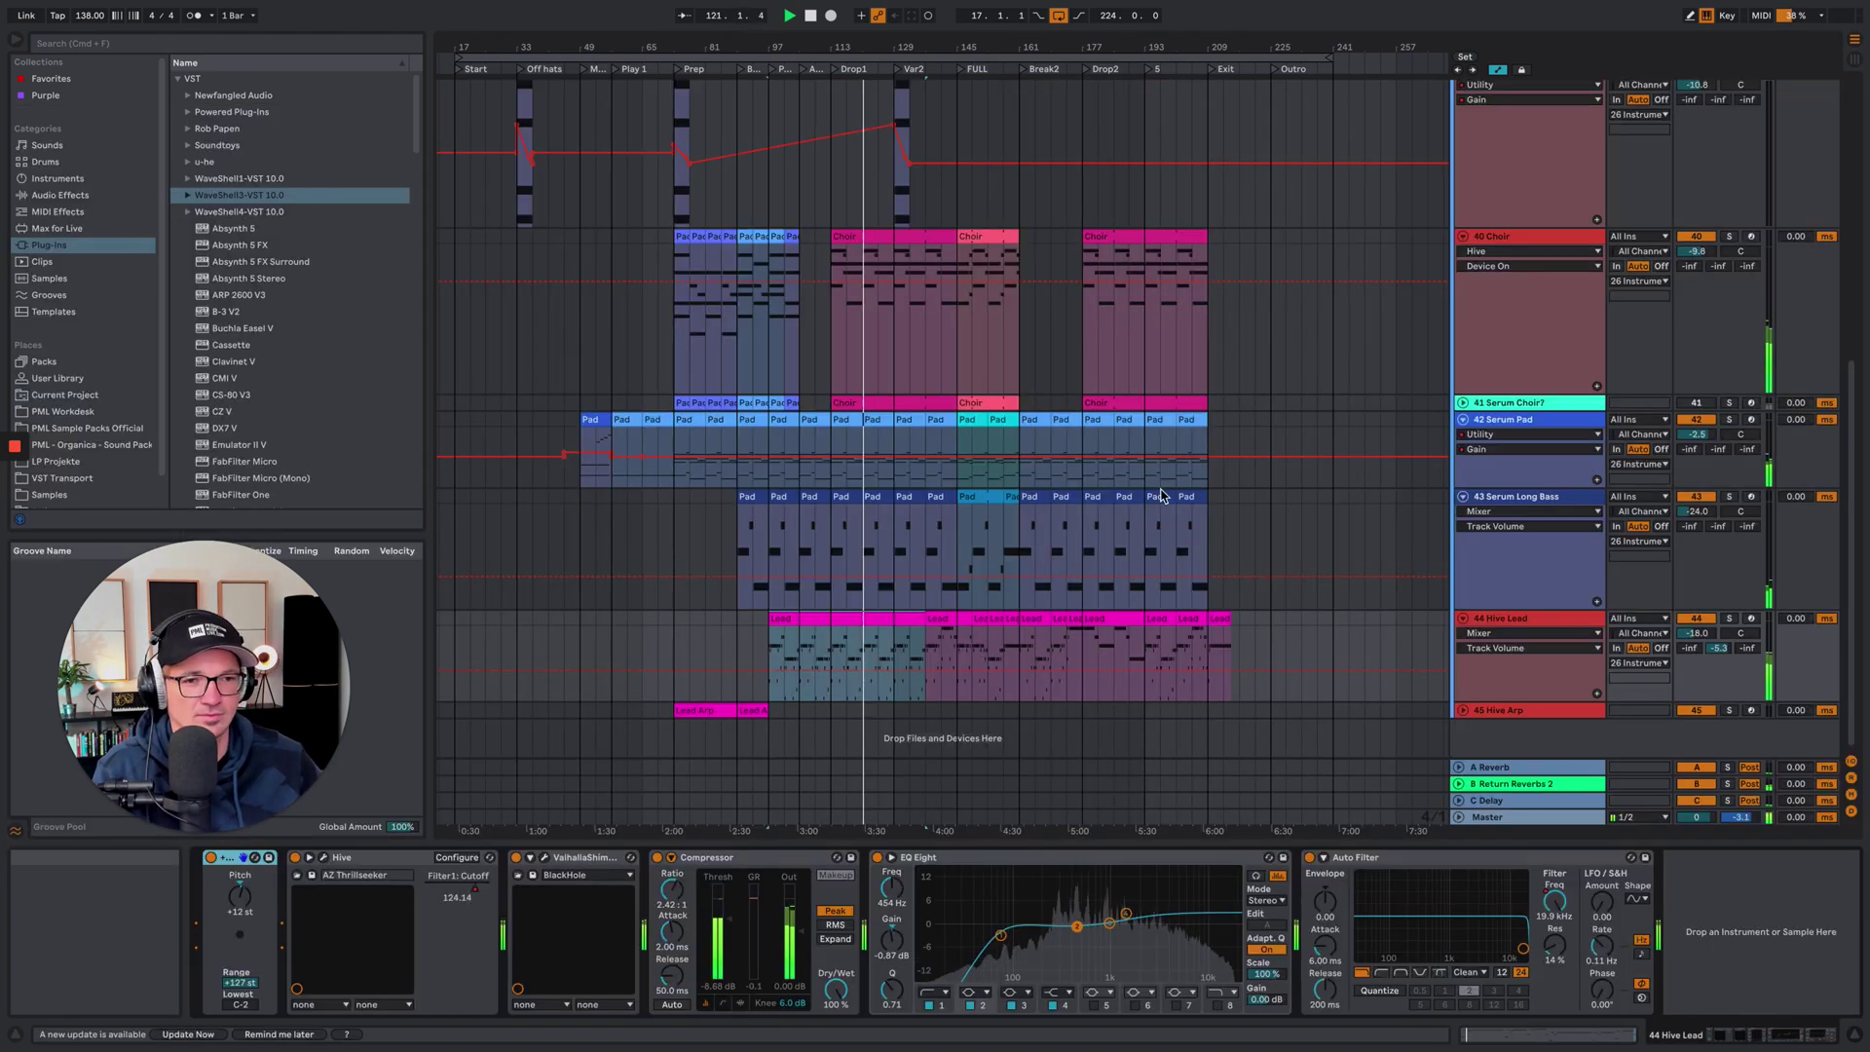
pyautogui.doubleClick(871, 365)
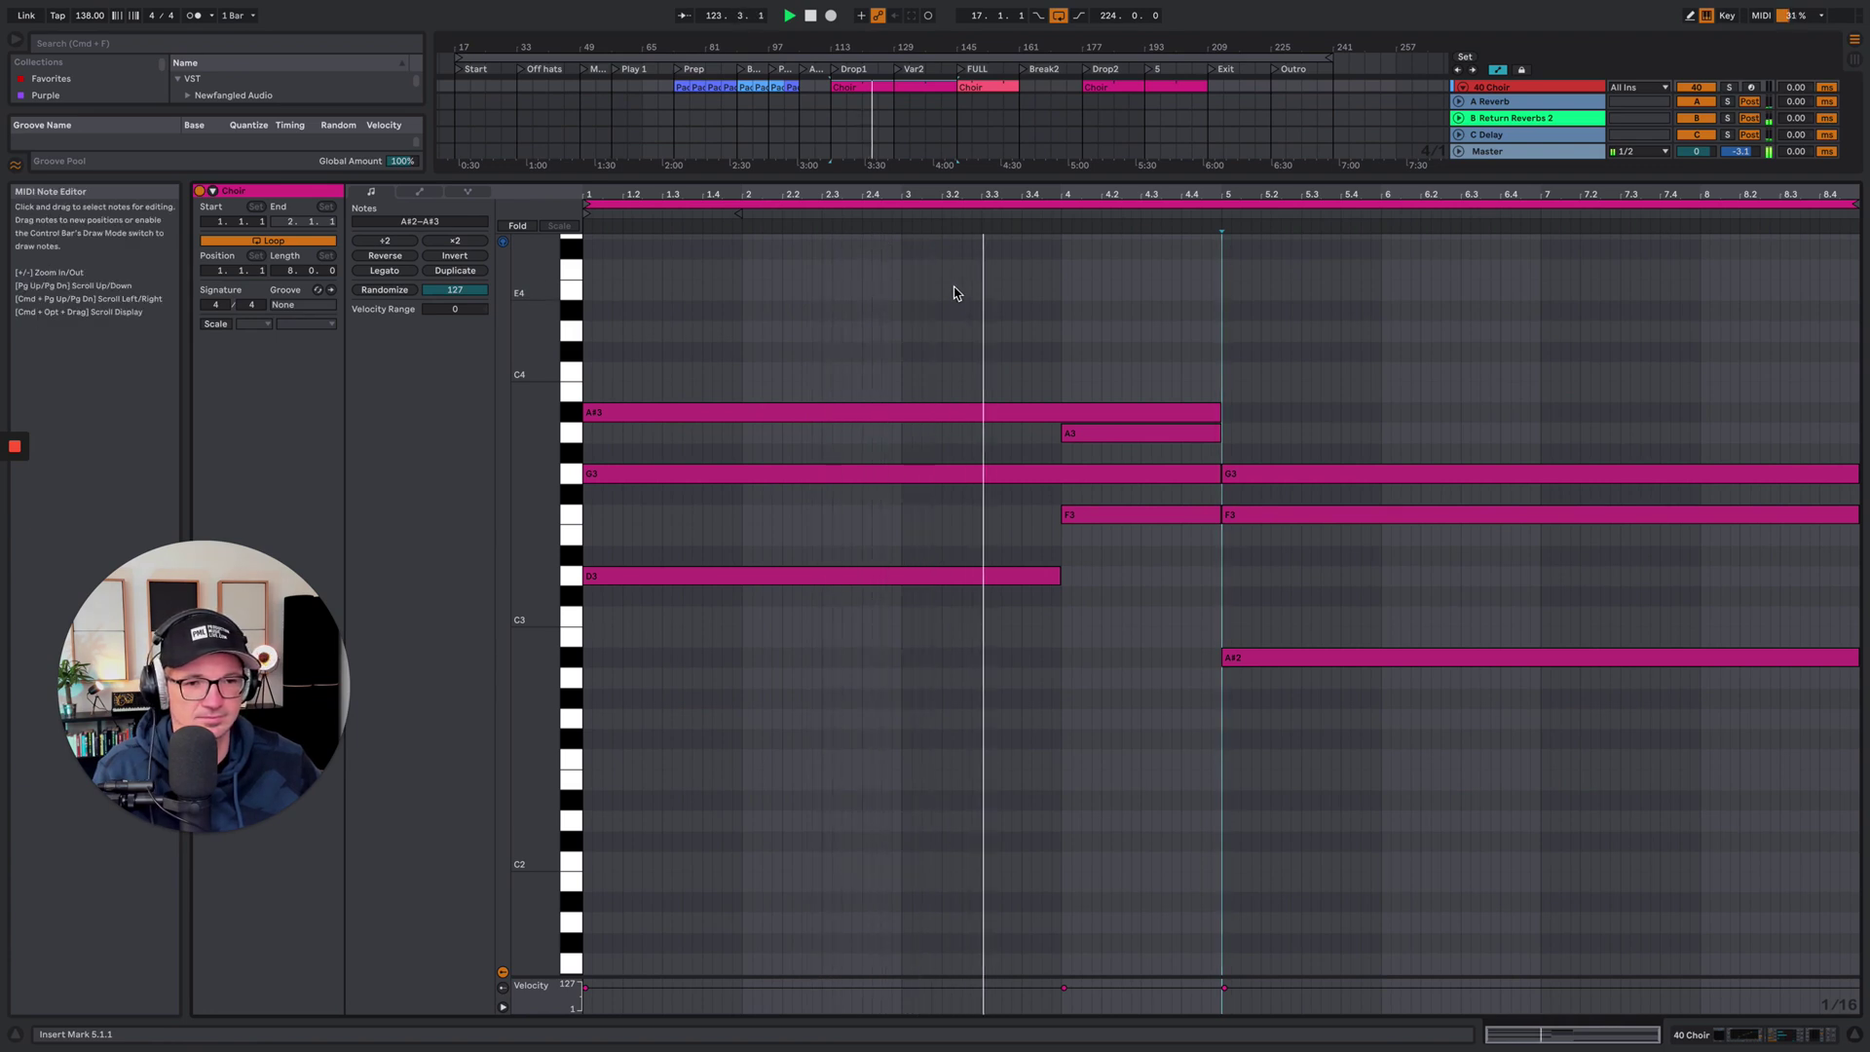
pyautogui.click(1753, 1038)
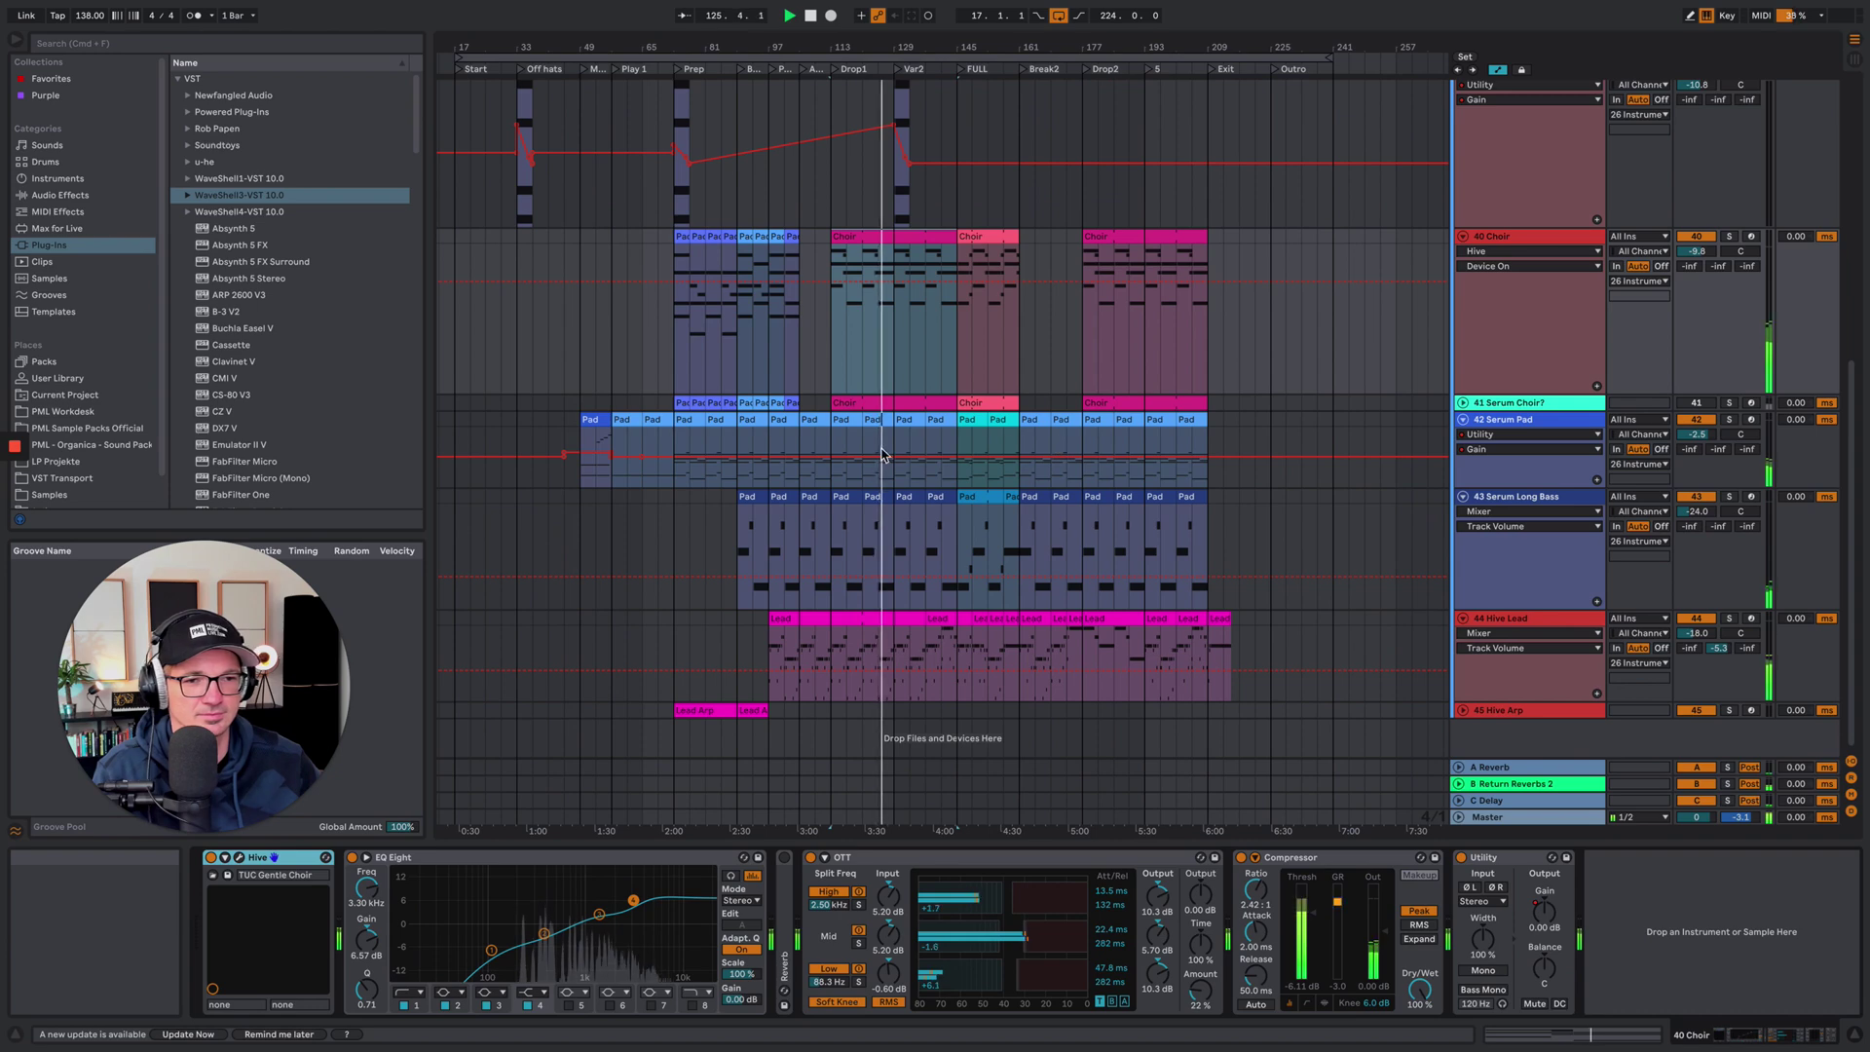
# Unfold the Deep Arp and Deep Arp 2 tracks and examine the notes of the Drop1 Deep clip
pyautogui.scroll(10, 881, 455)
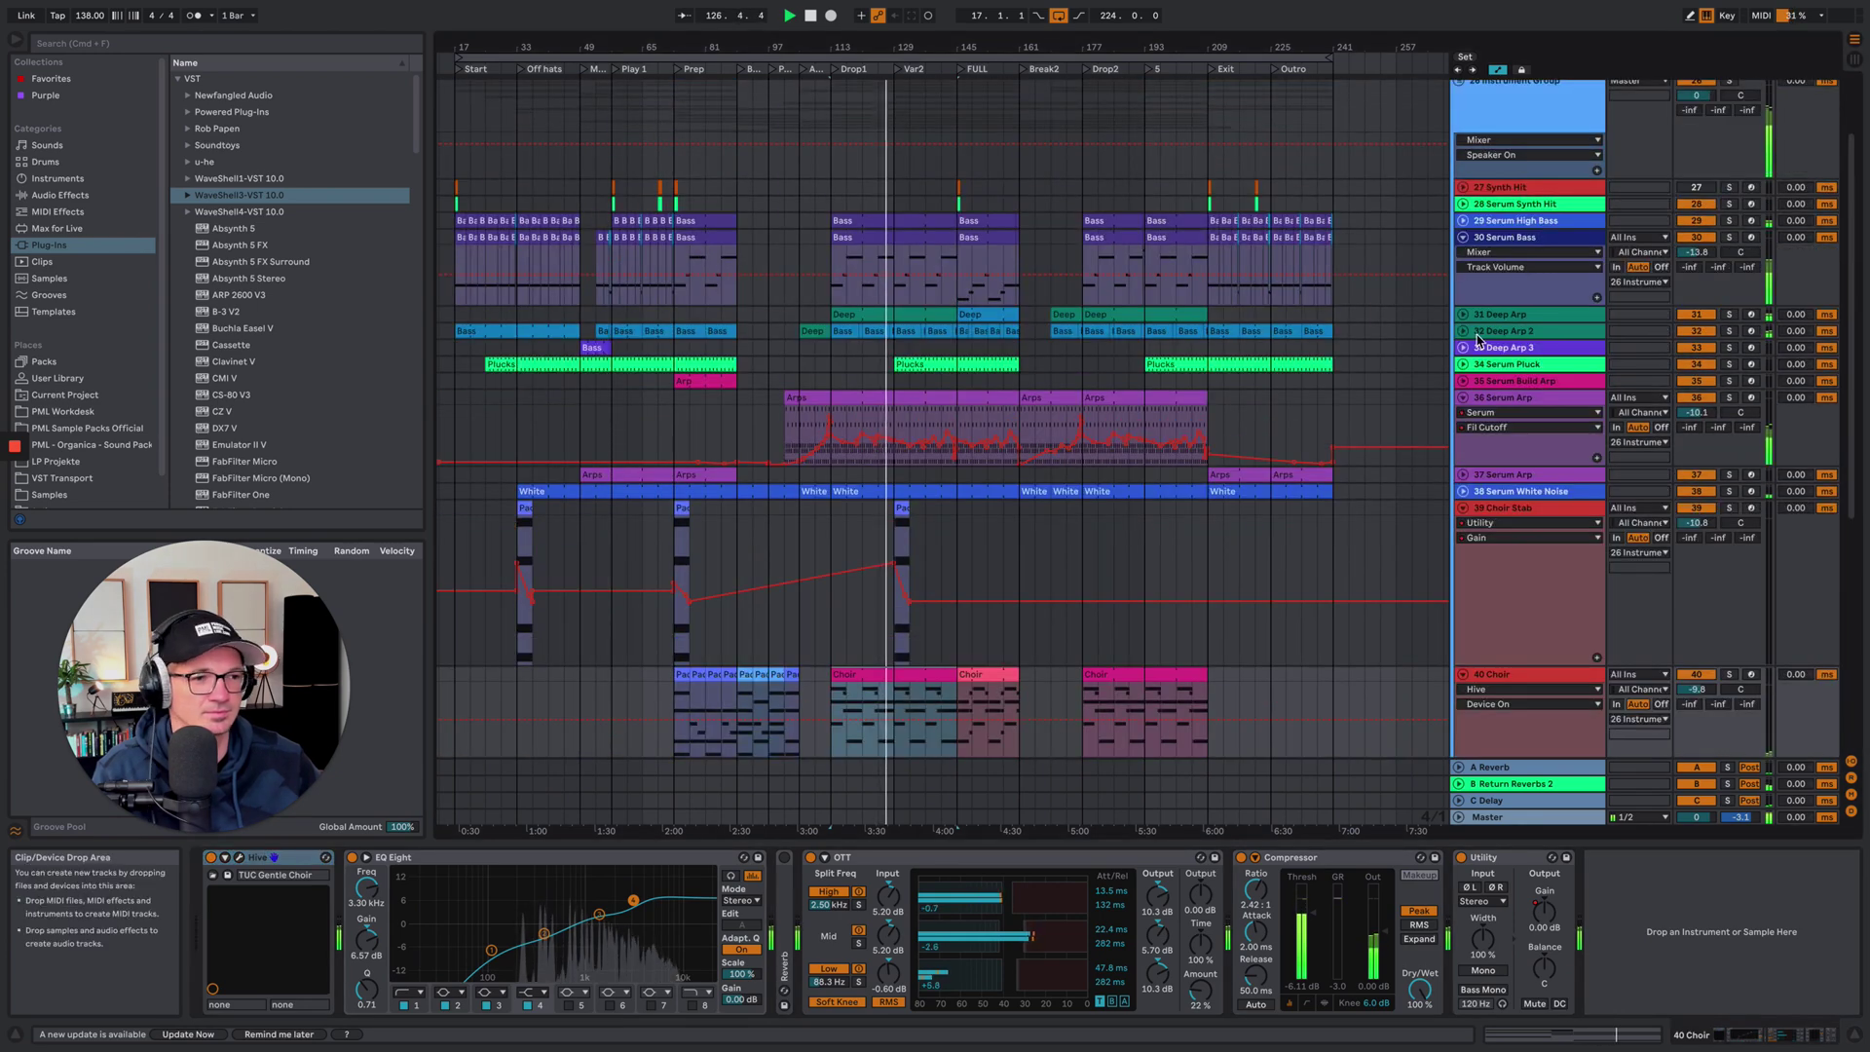
pyautogui.click(1463, 332)
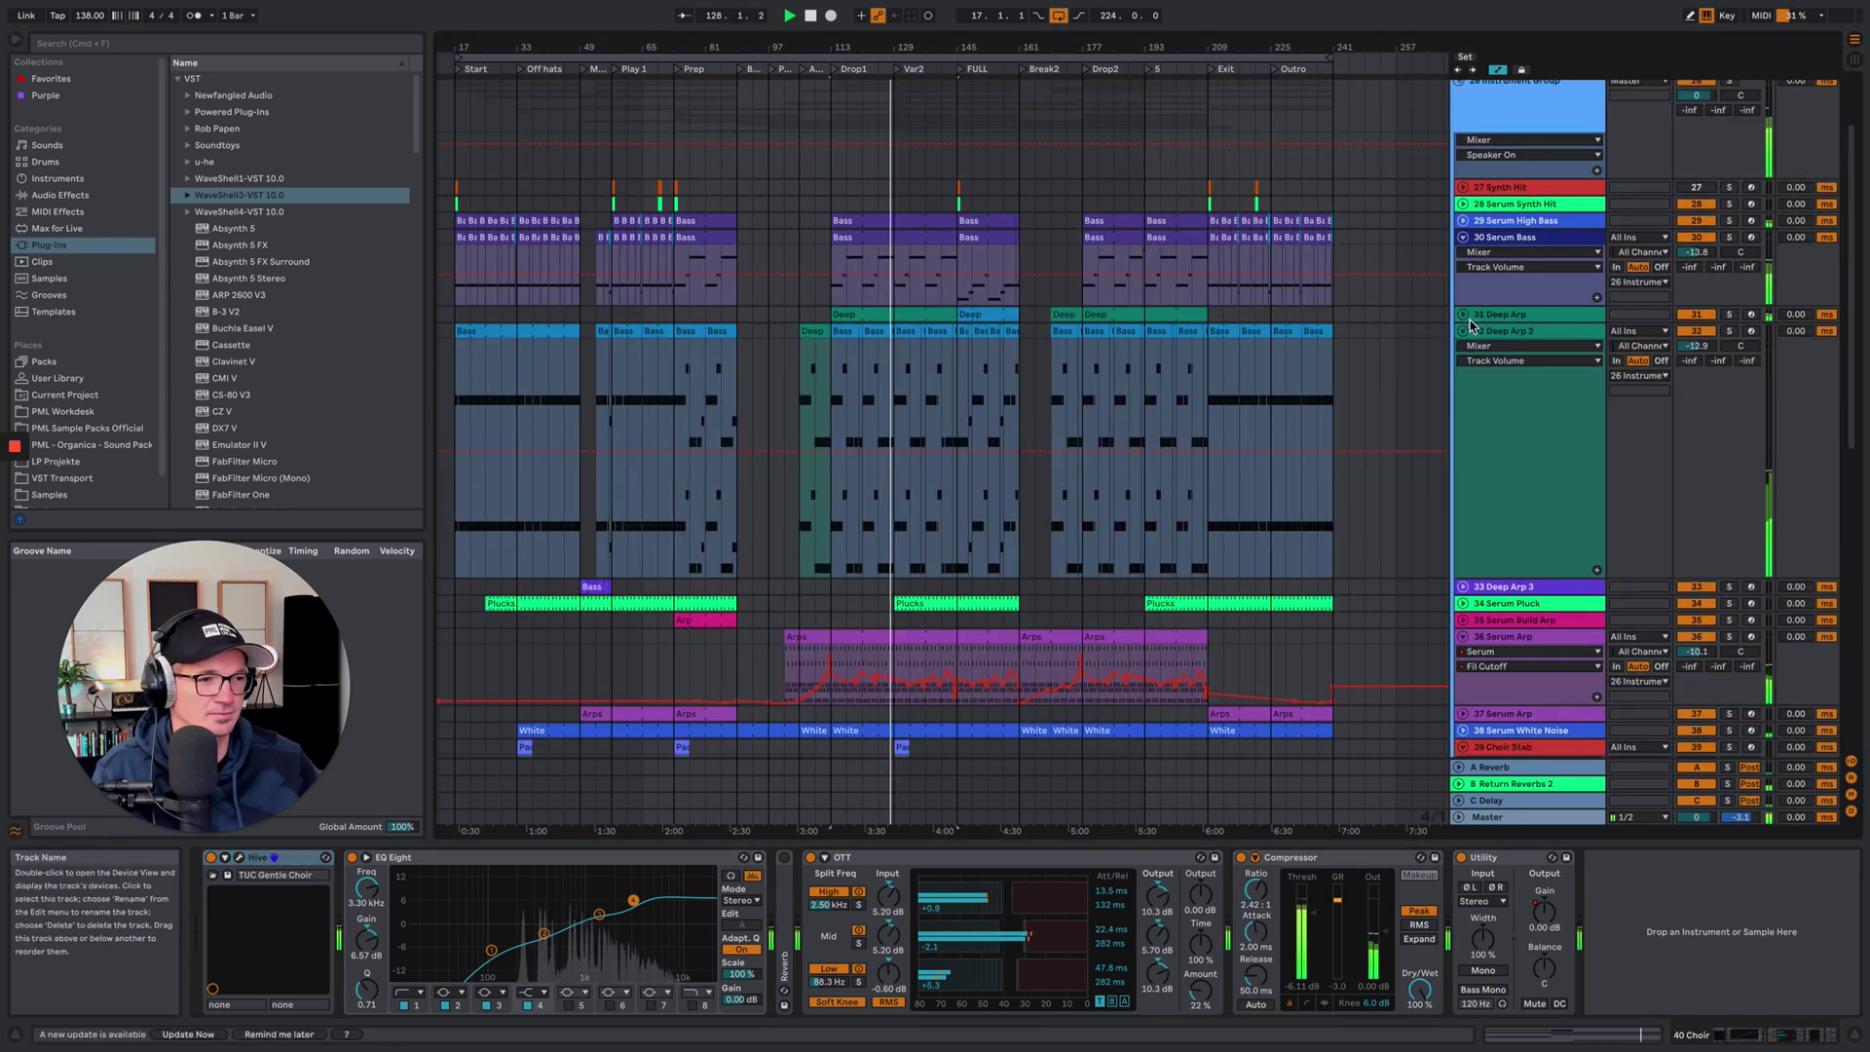
pyautogui.click(1462, 314)
pyautogui.doubleClick(911, 318)
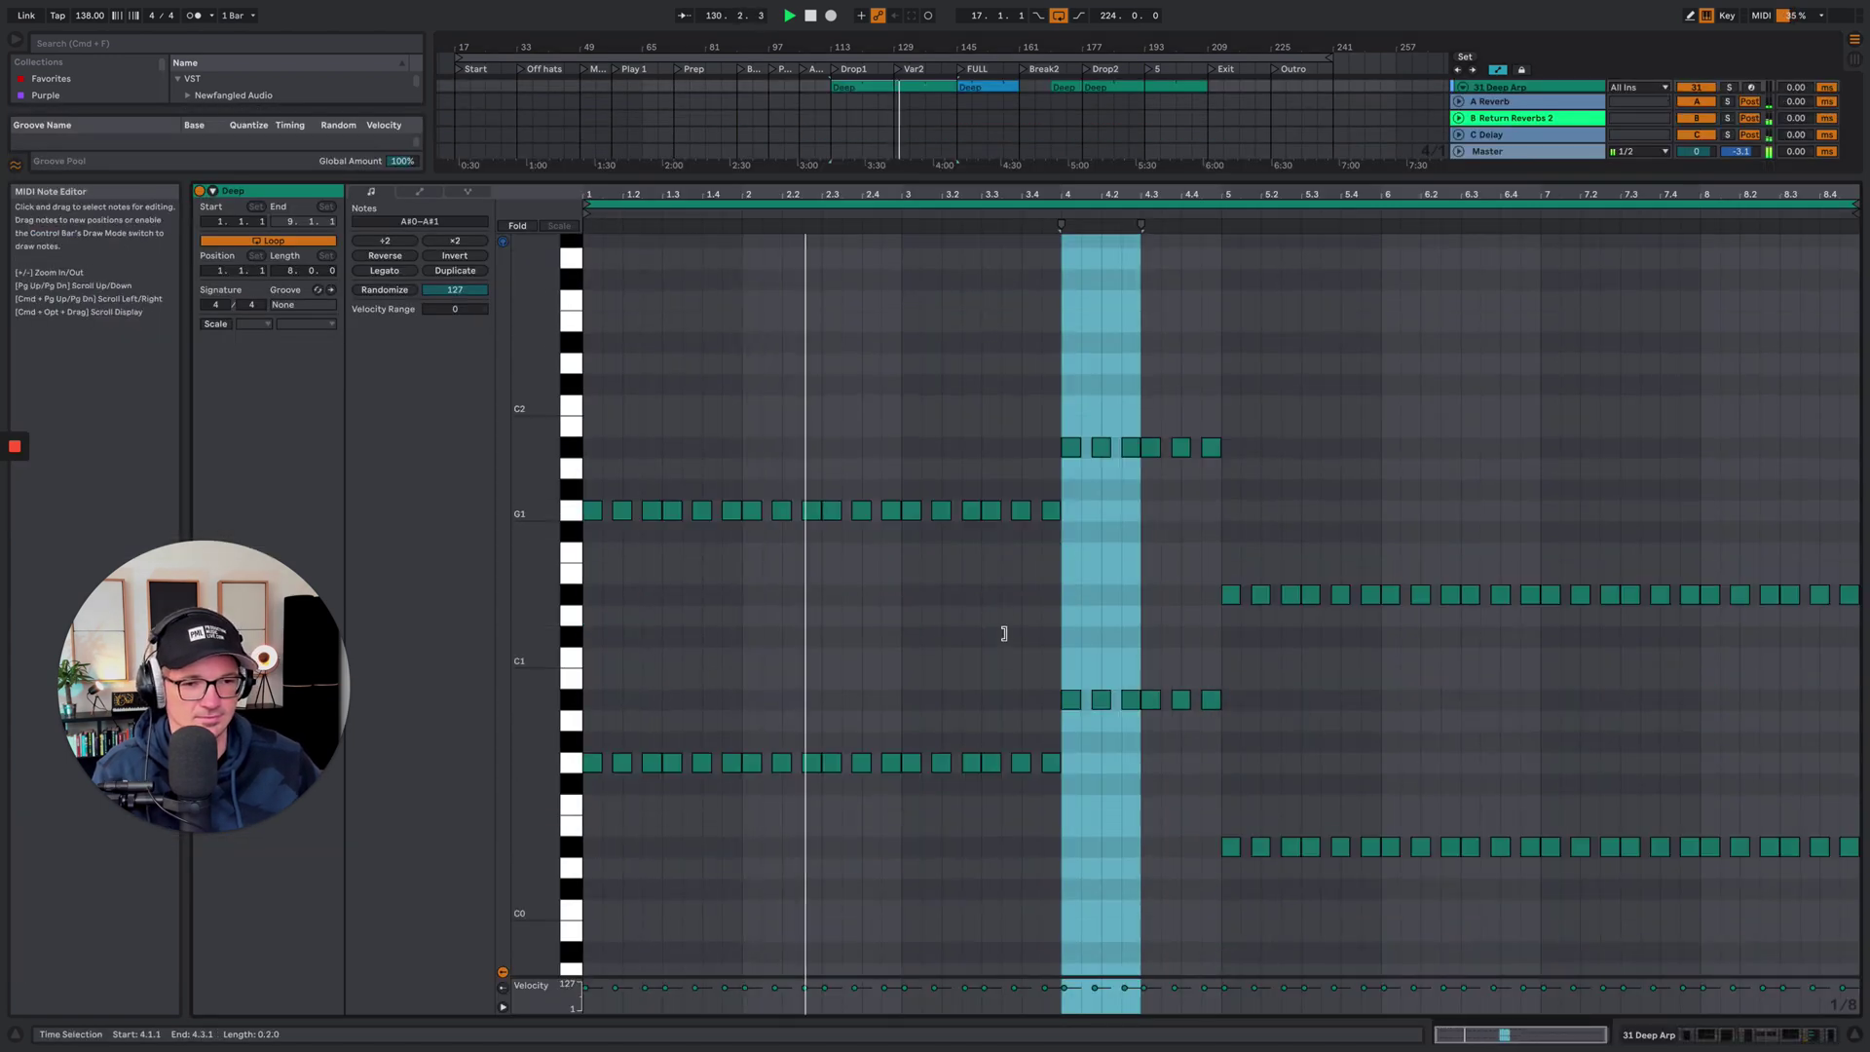
pyautogui.click(1740, 1036)
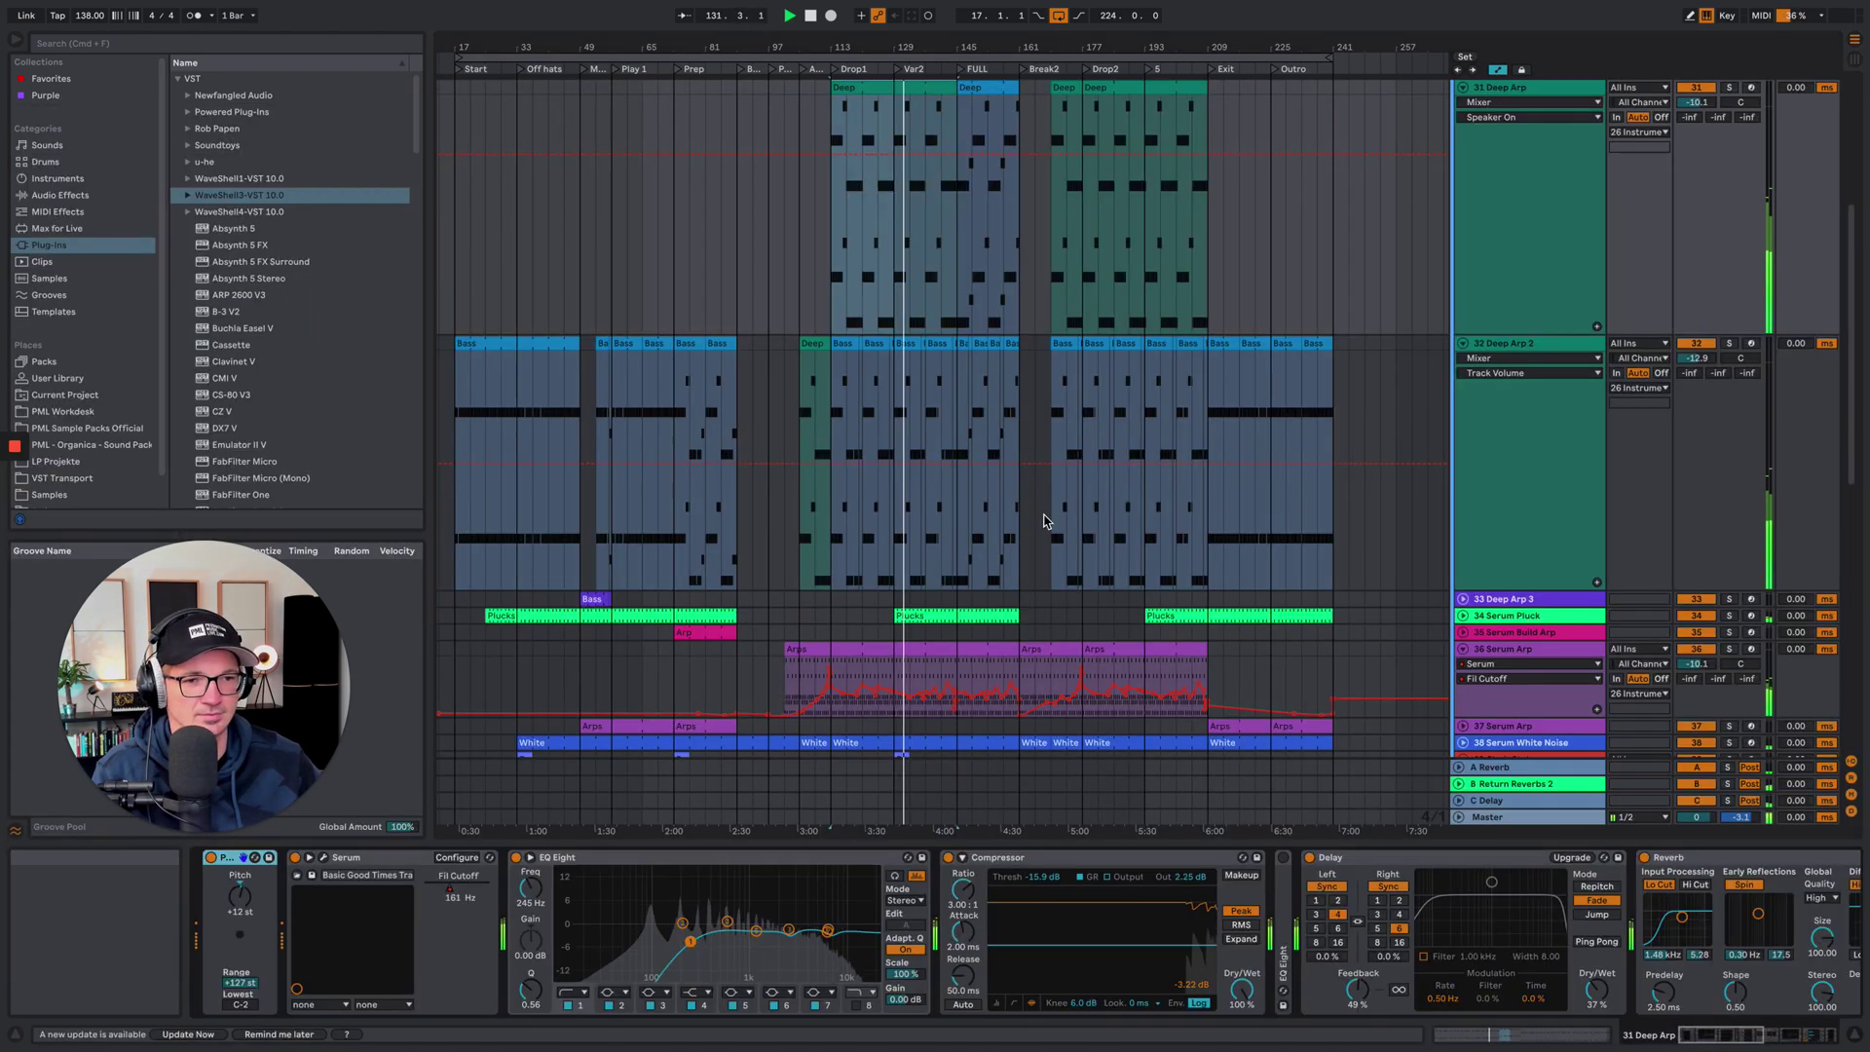
# Reduce the heights of the Deep Arp and Deep Arp 2 tracks to about a third
pyautogui.scroll(3, 1278, 476)
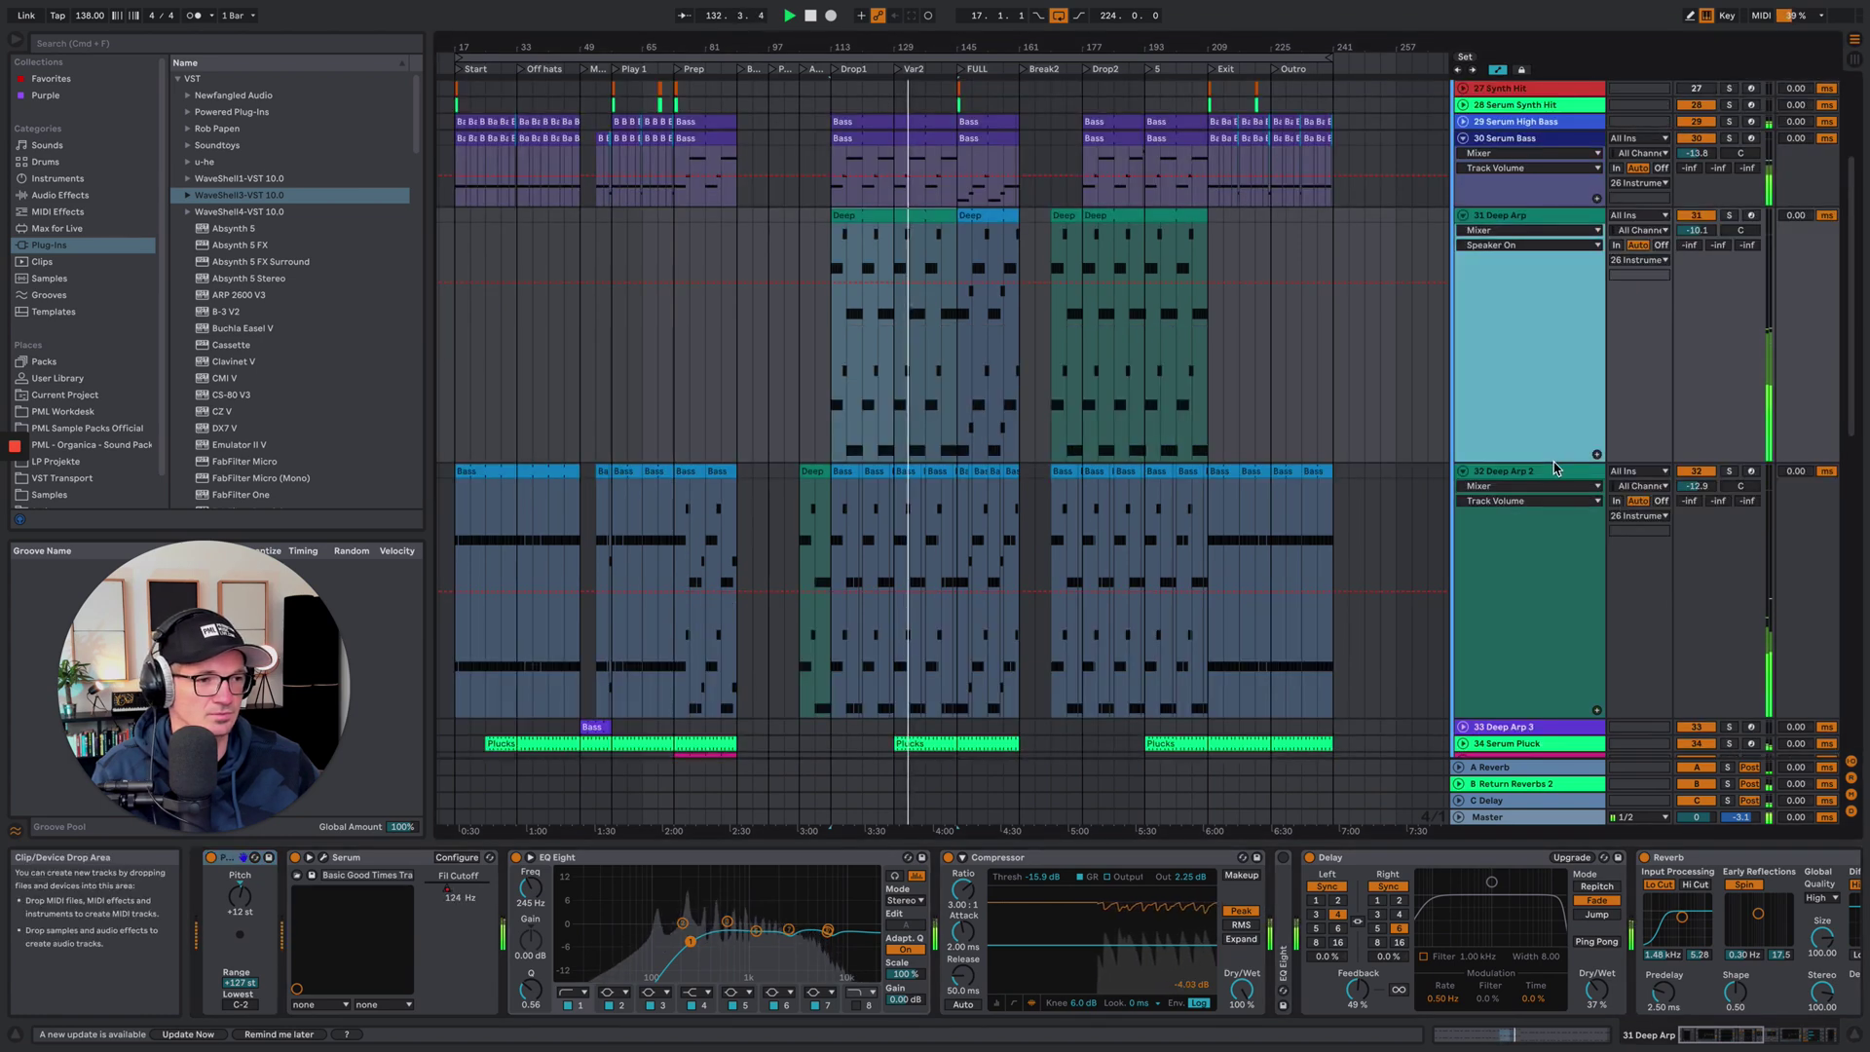
pyautogui.moveTo(1550, 462); pyautogui.dragTo(1548, 299)
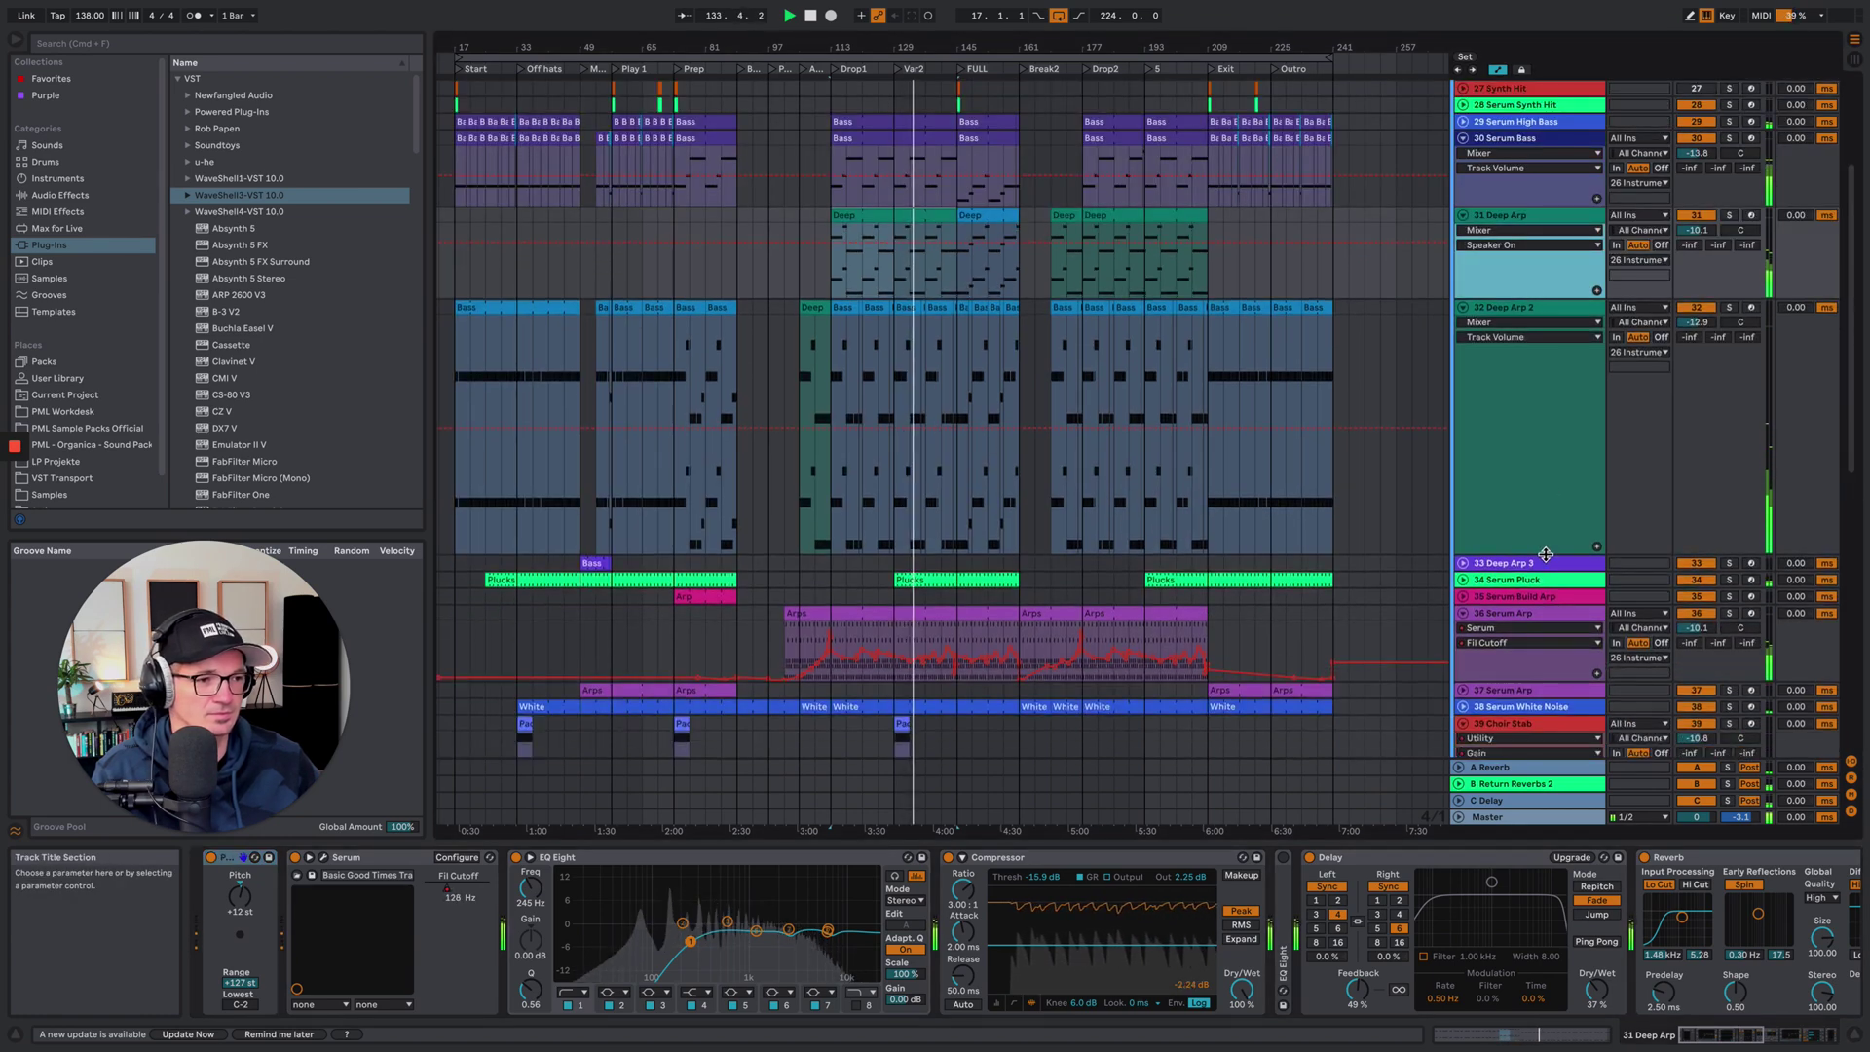
pyautogui.click(1546, 456)
pyautogui.moveTo(1546, 455); pyautogui.dragTo(1532, 394)
pyautogui.scroll(-3, 1085, 610)
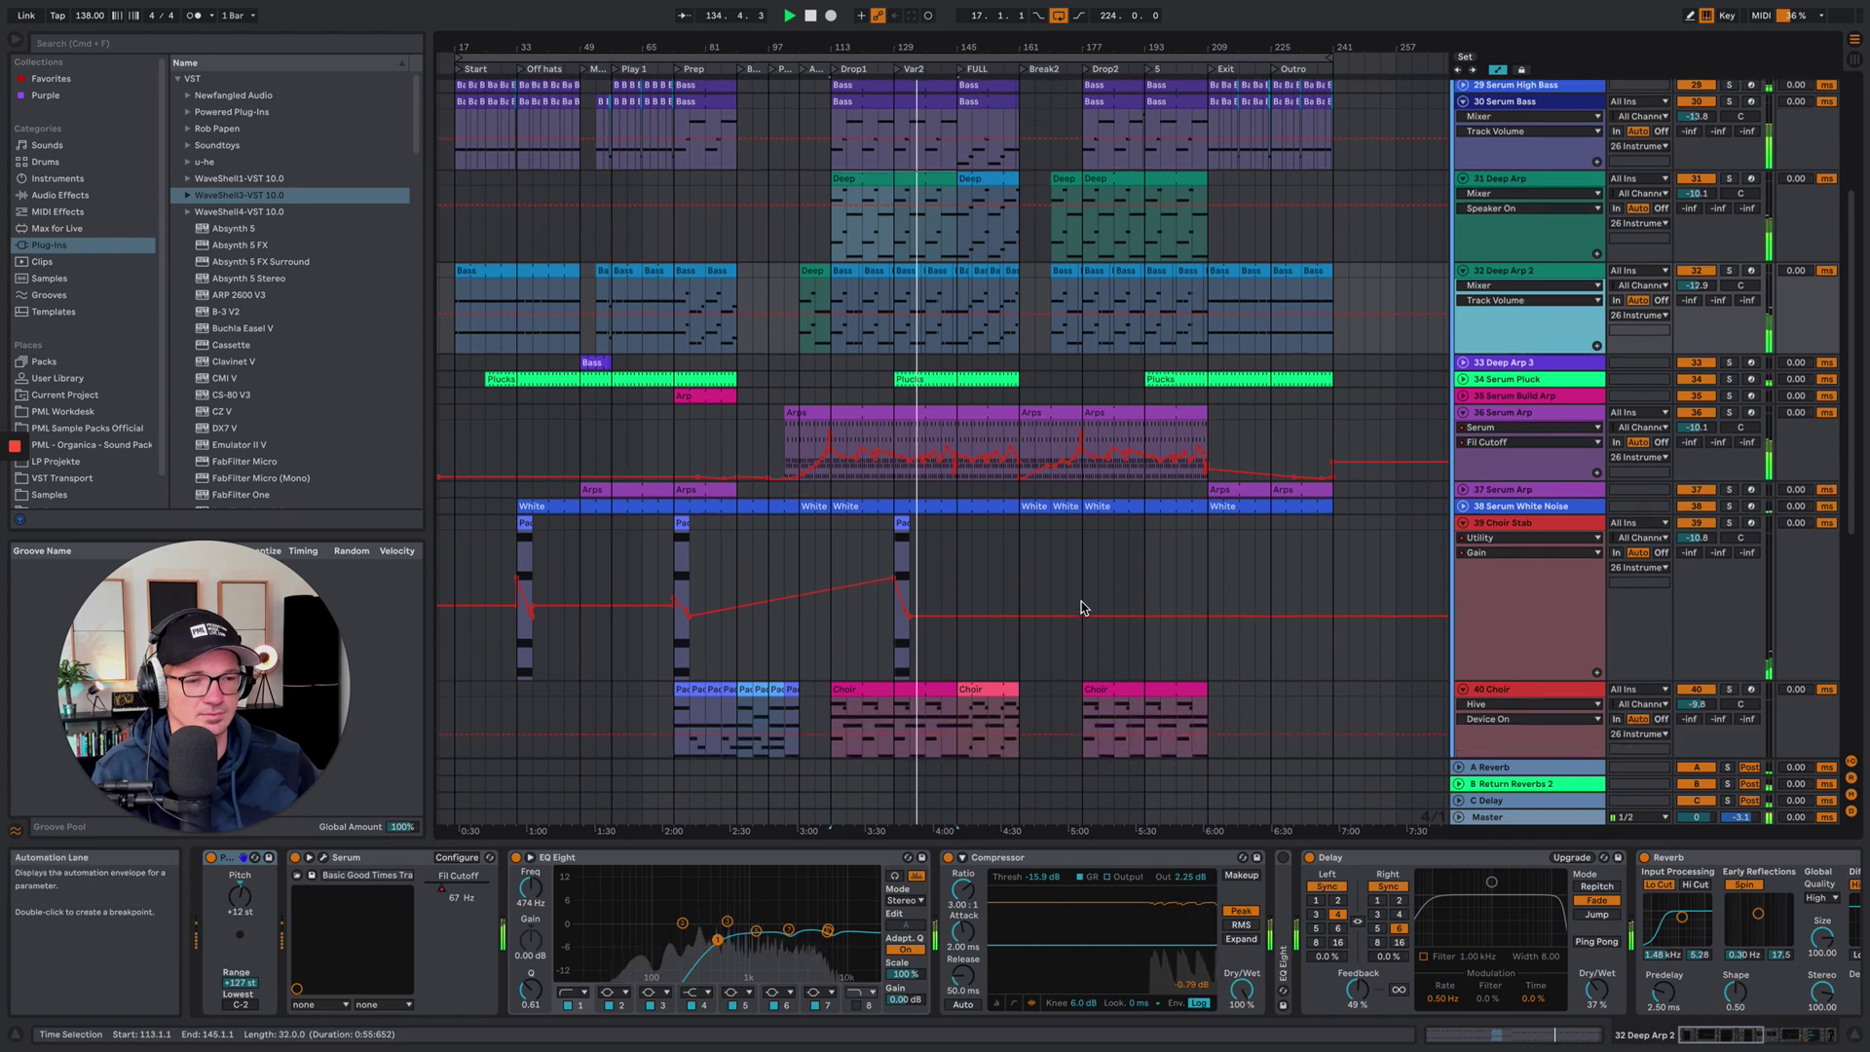
# Examine the chord notes of the Var2 Pad clip on the Serum Pad track, enlarged enough to read the note names
pyautogui.scroll(-5, 968, 487)
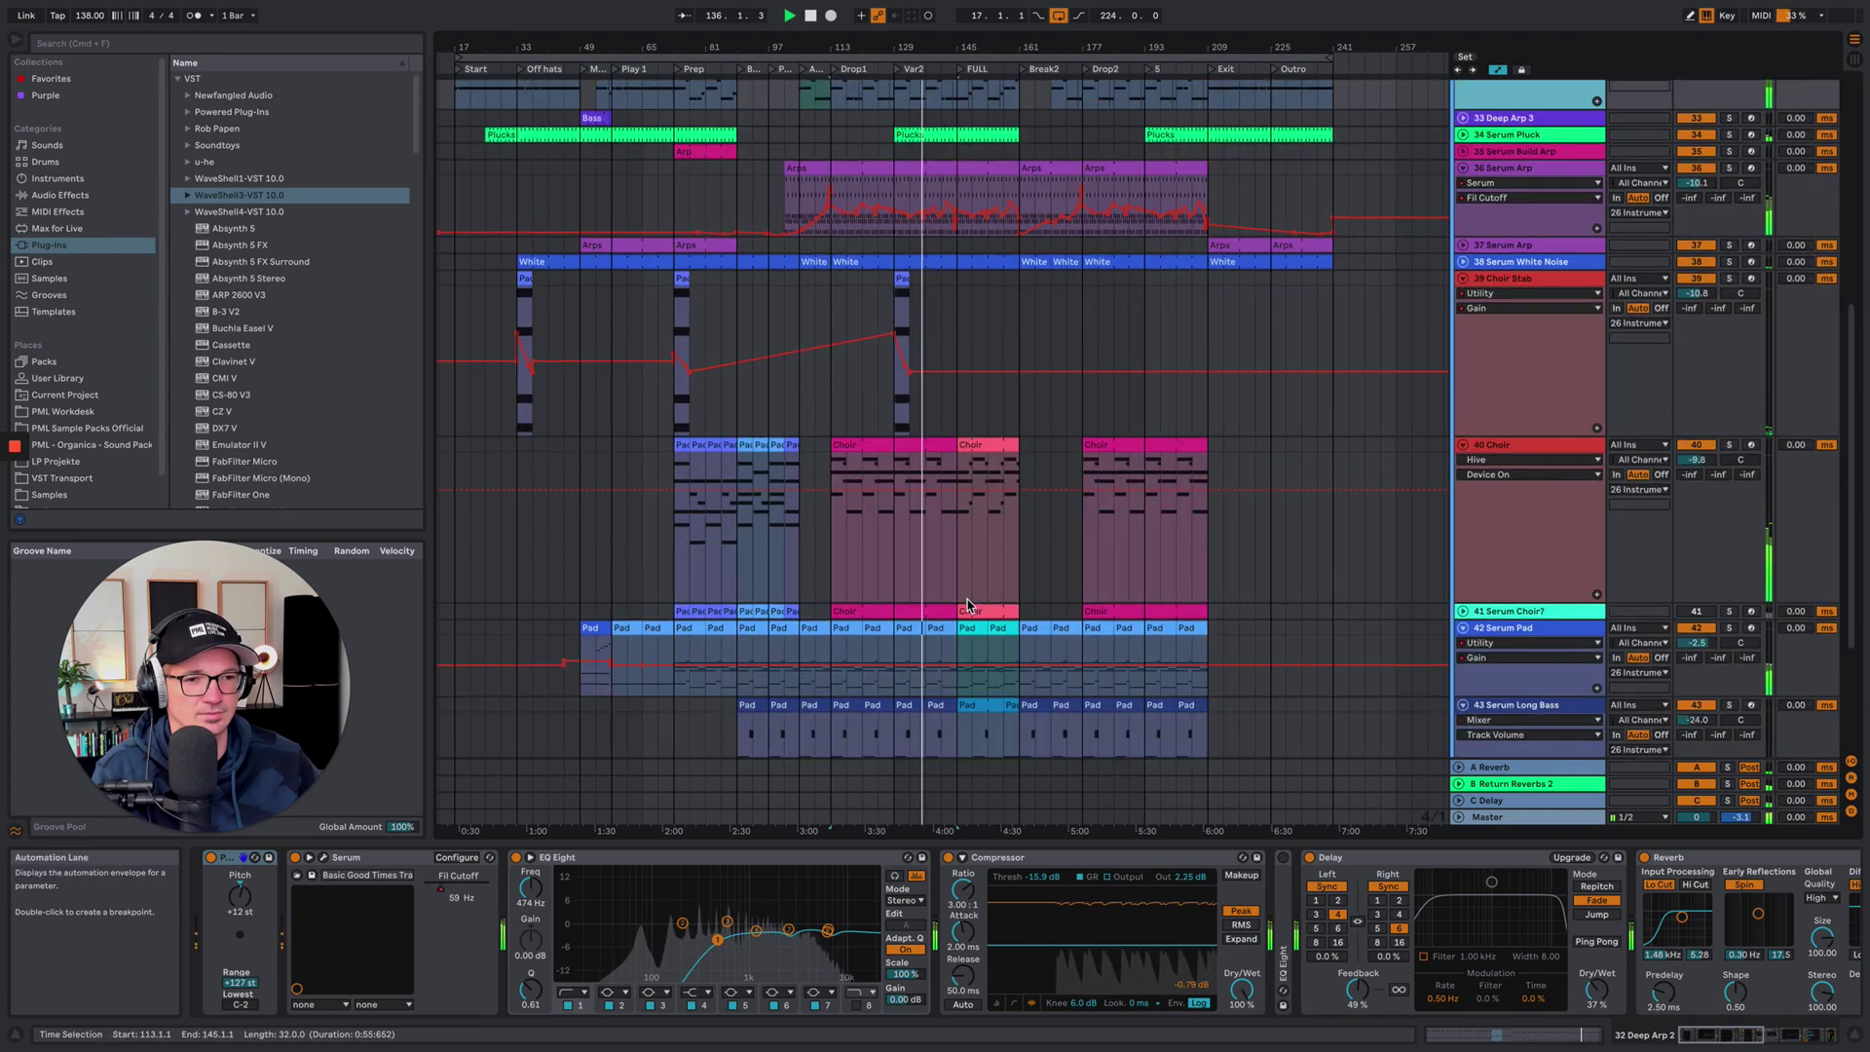
pyautogui.doubleClick(944, 420)
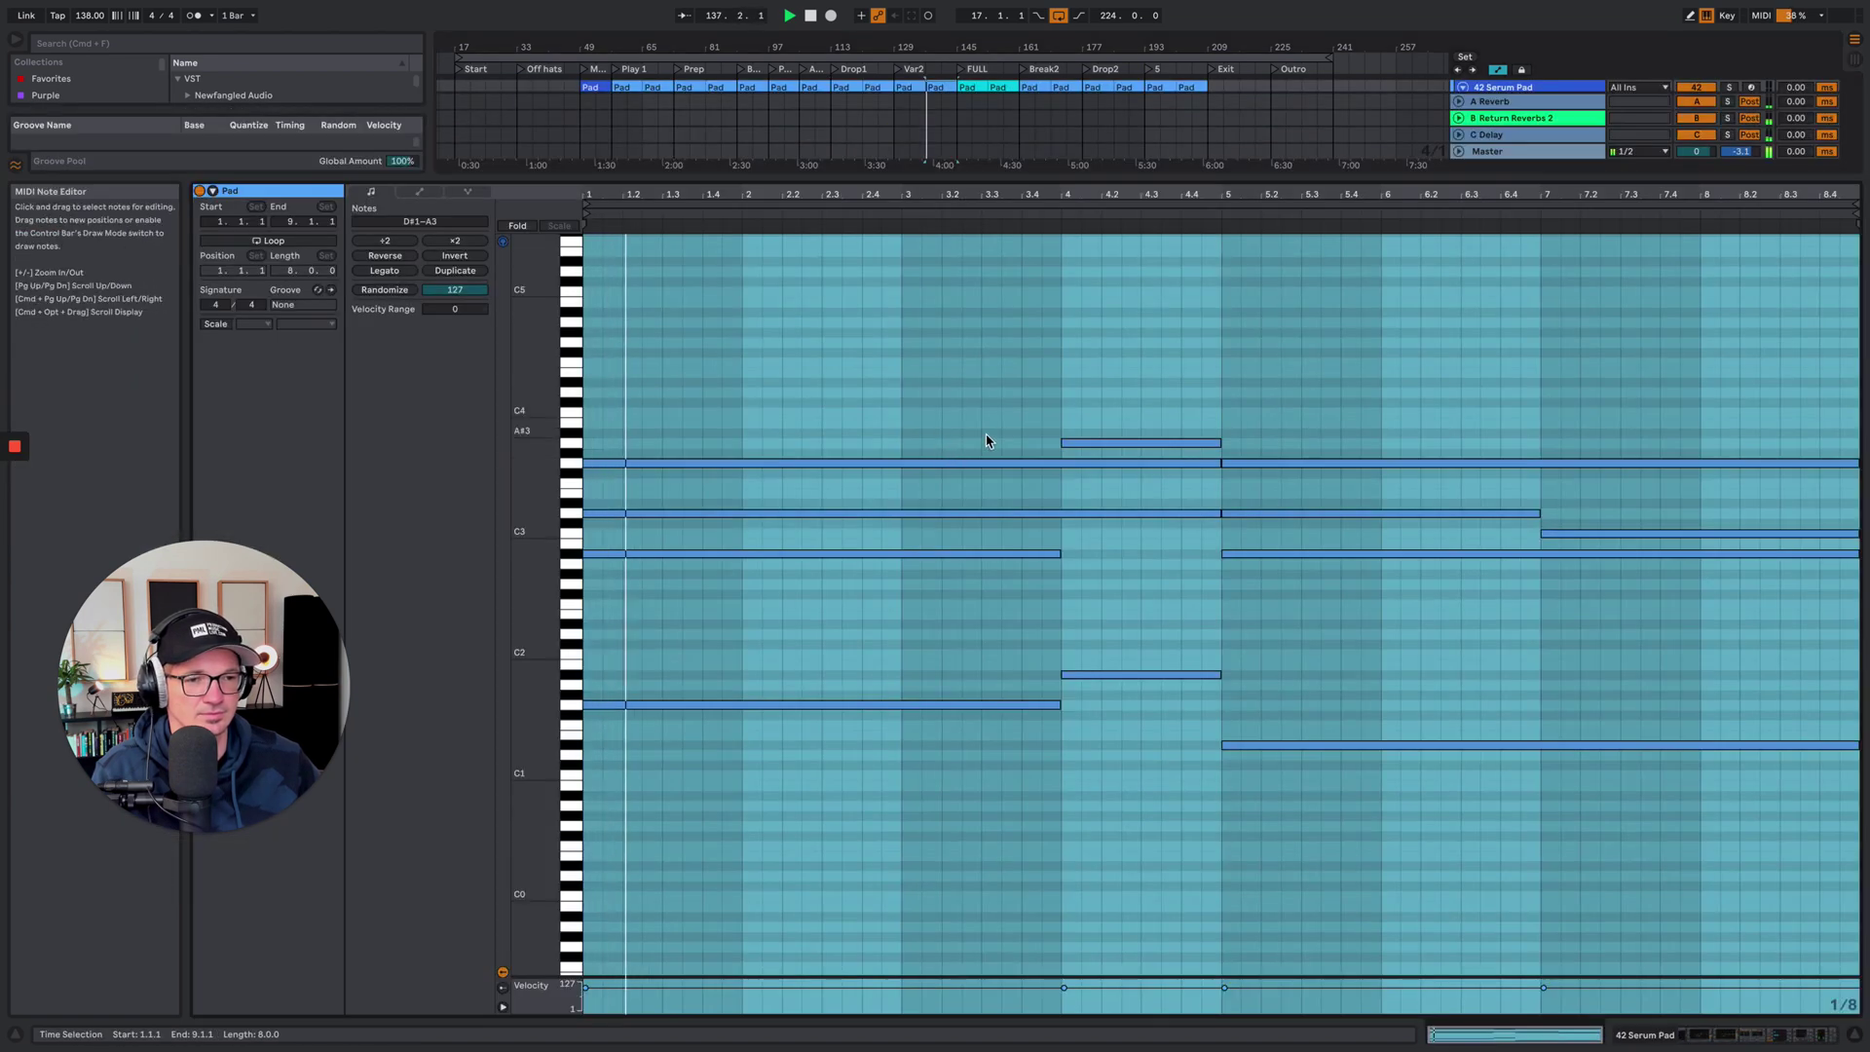
pyautogui.click(918, 642)
pyautogui.moveTo(547, 604); pyautogui.dragTo(604, 605)
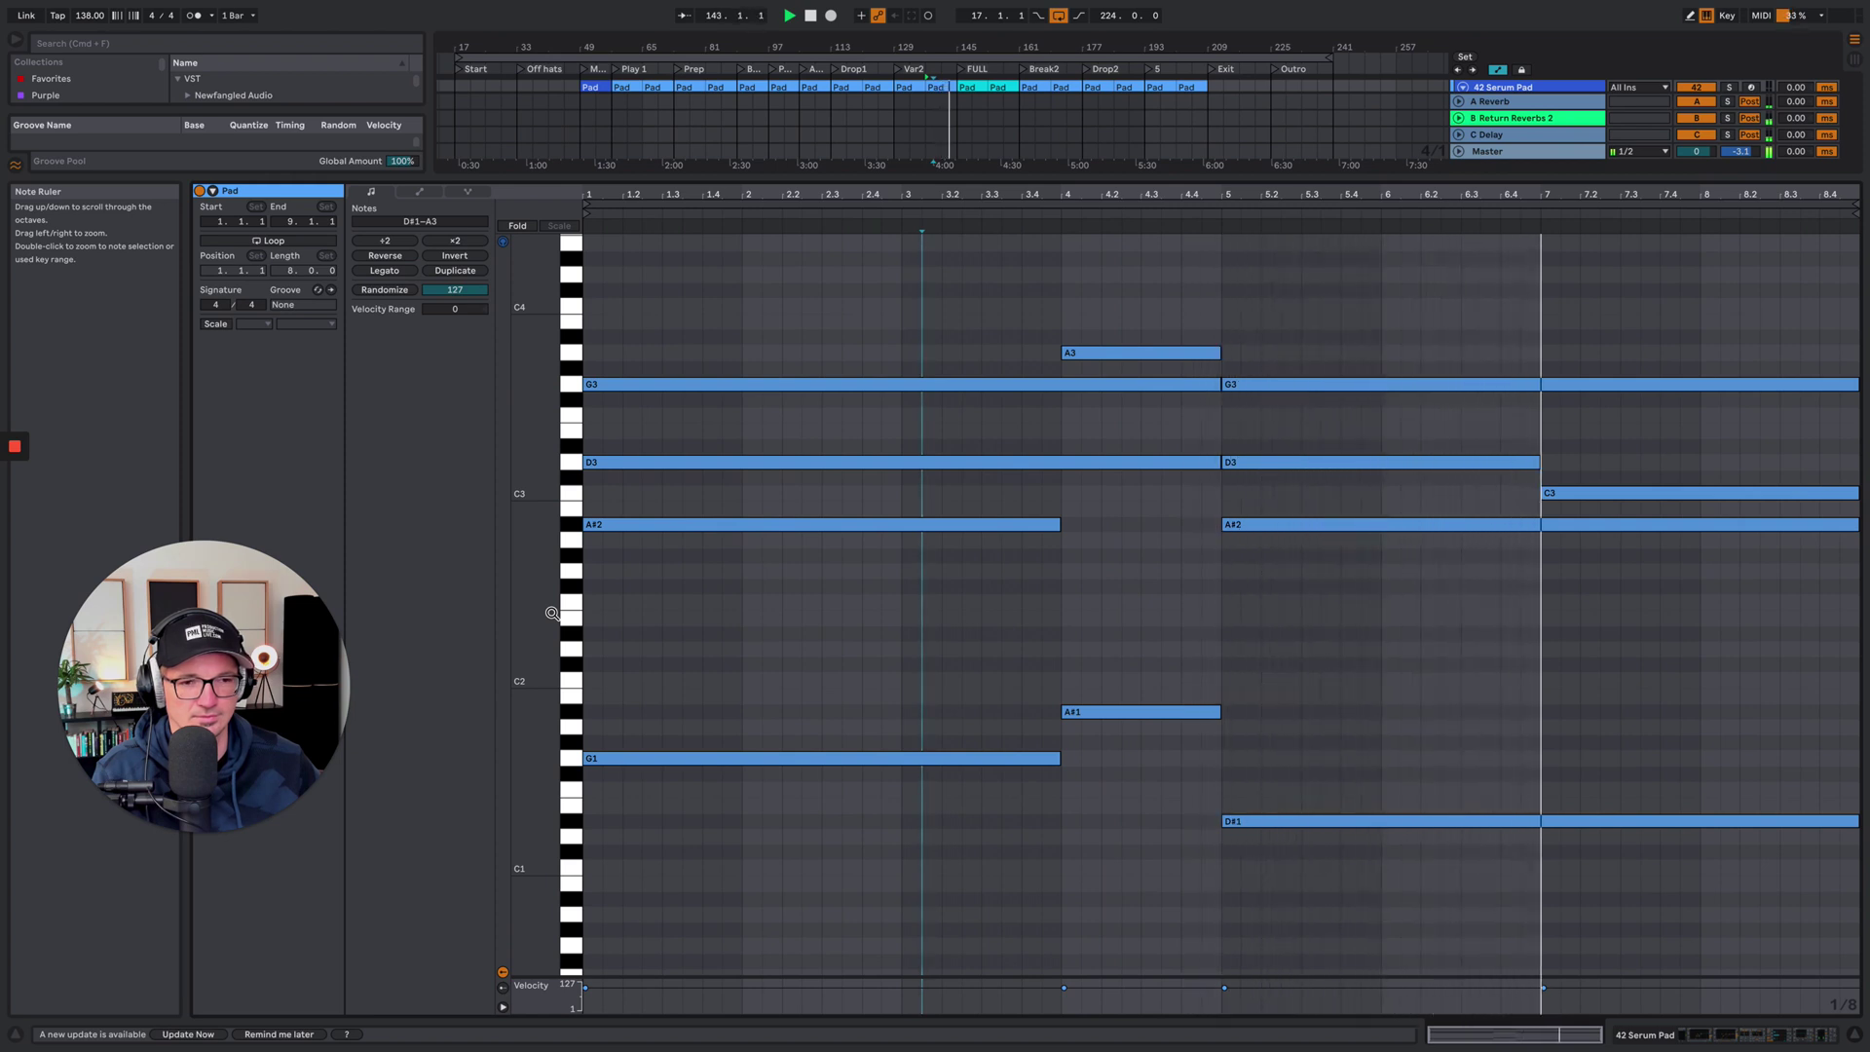
pyautogui.click(1741, 1035)
# Examine the notes of the Bass clip in the FULL section of the Serum Bass track
pyautogui.scroll(10, 901, 263)
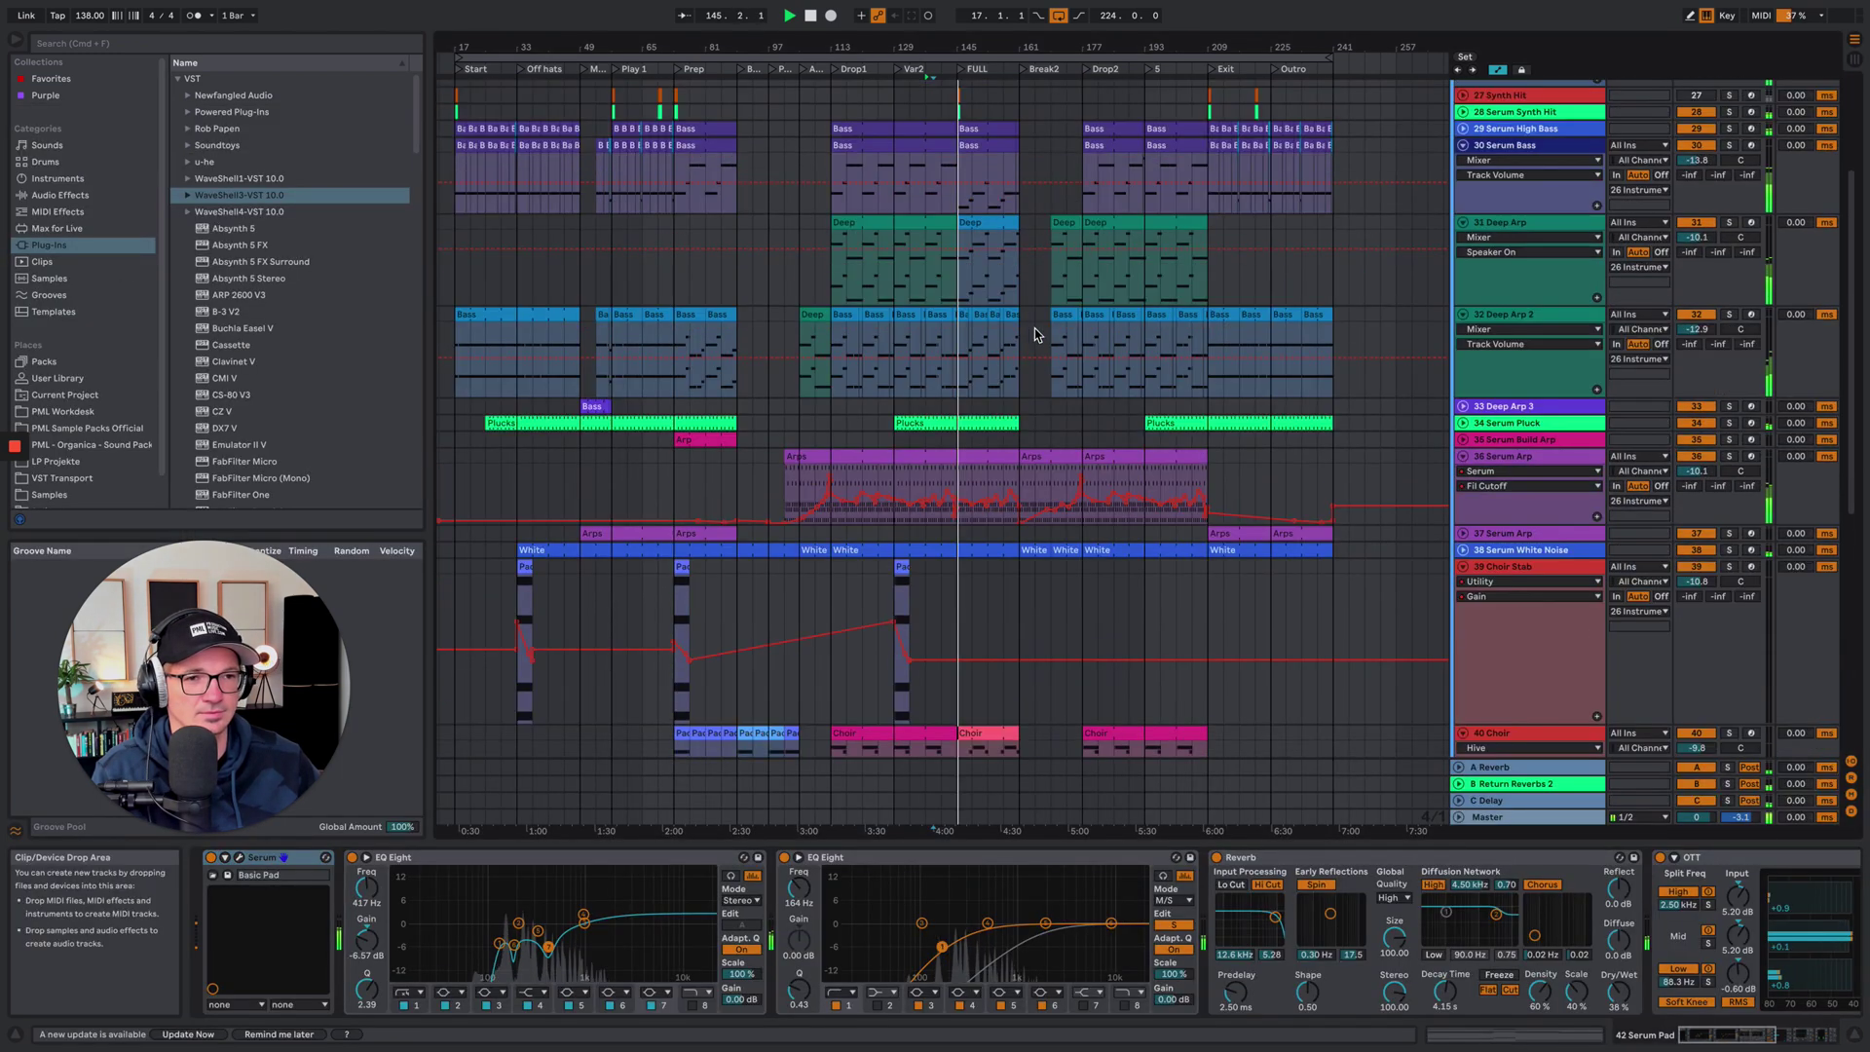
pyautogui.doubleClick(973, 179)
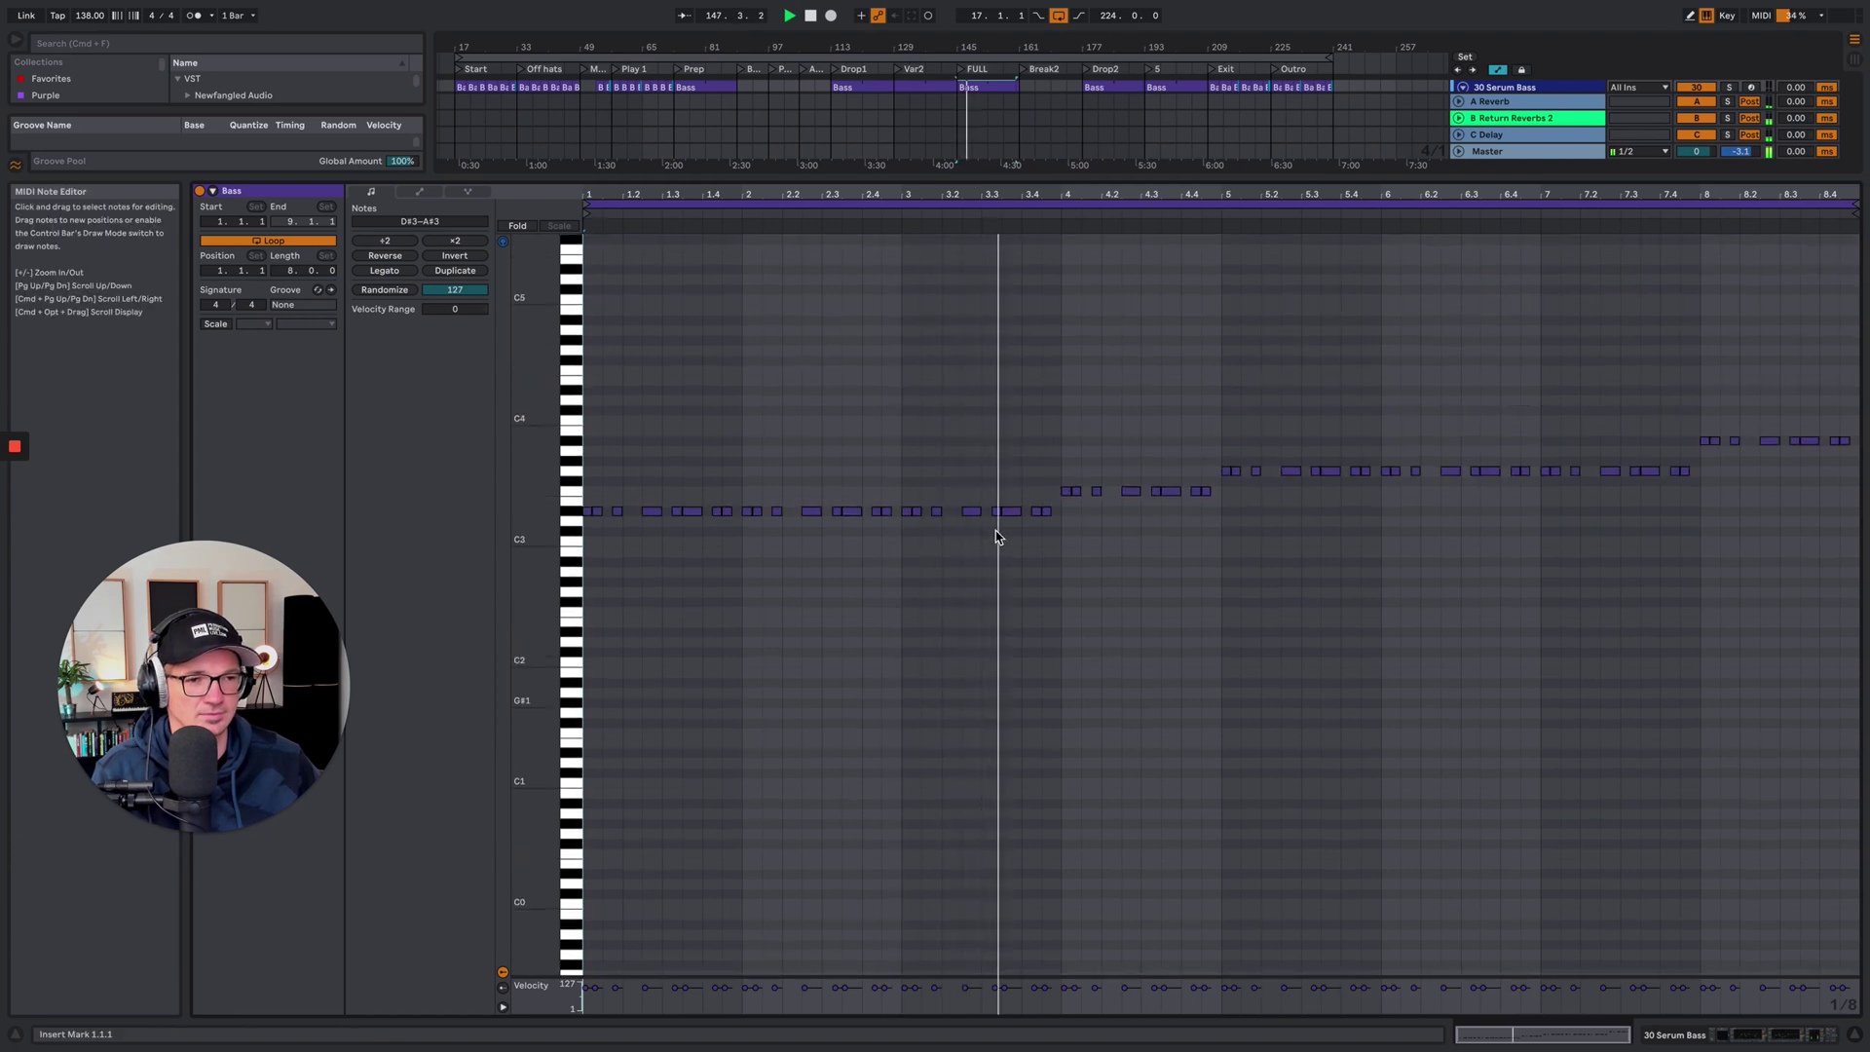
pyautogui.moveTo(551, 535); pyautogui.dragTo(551, 663)
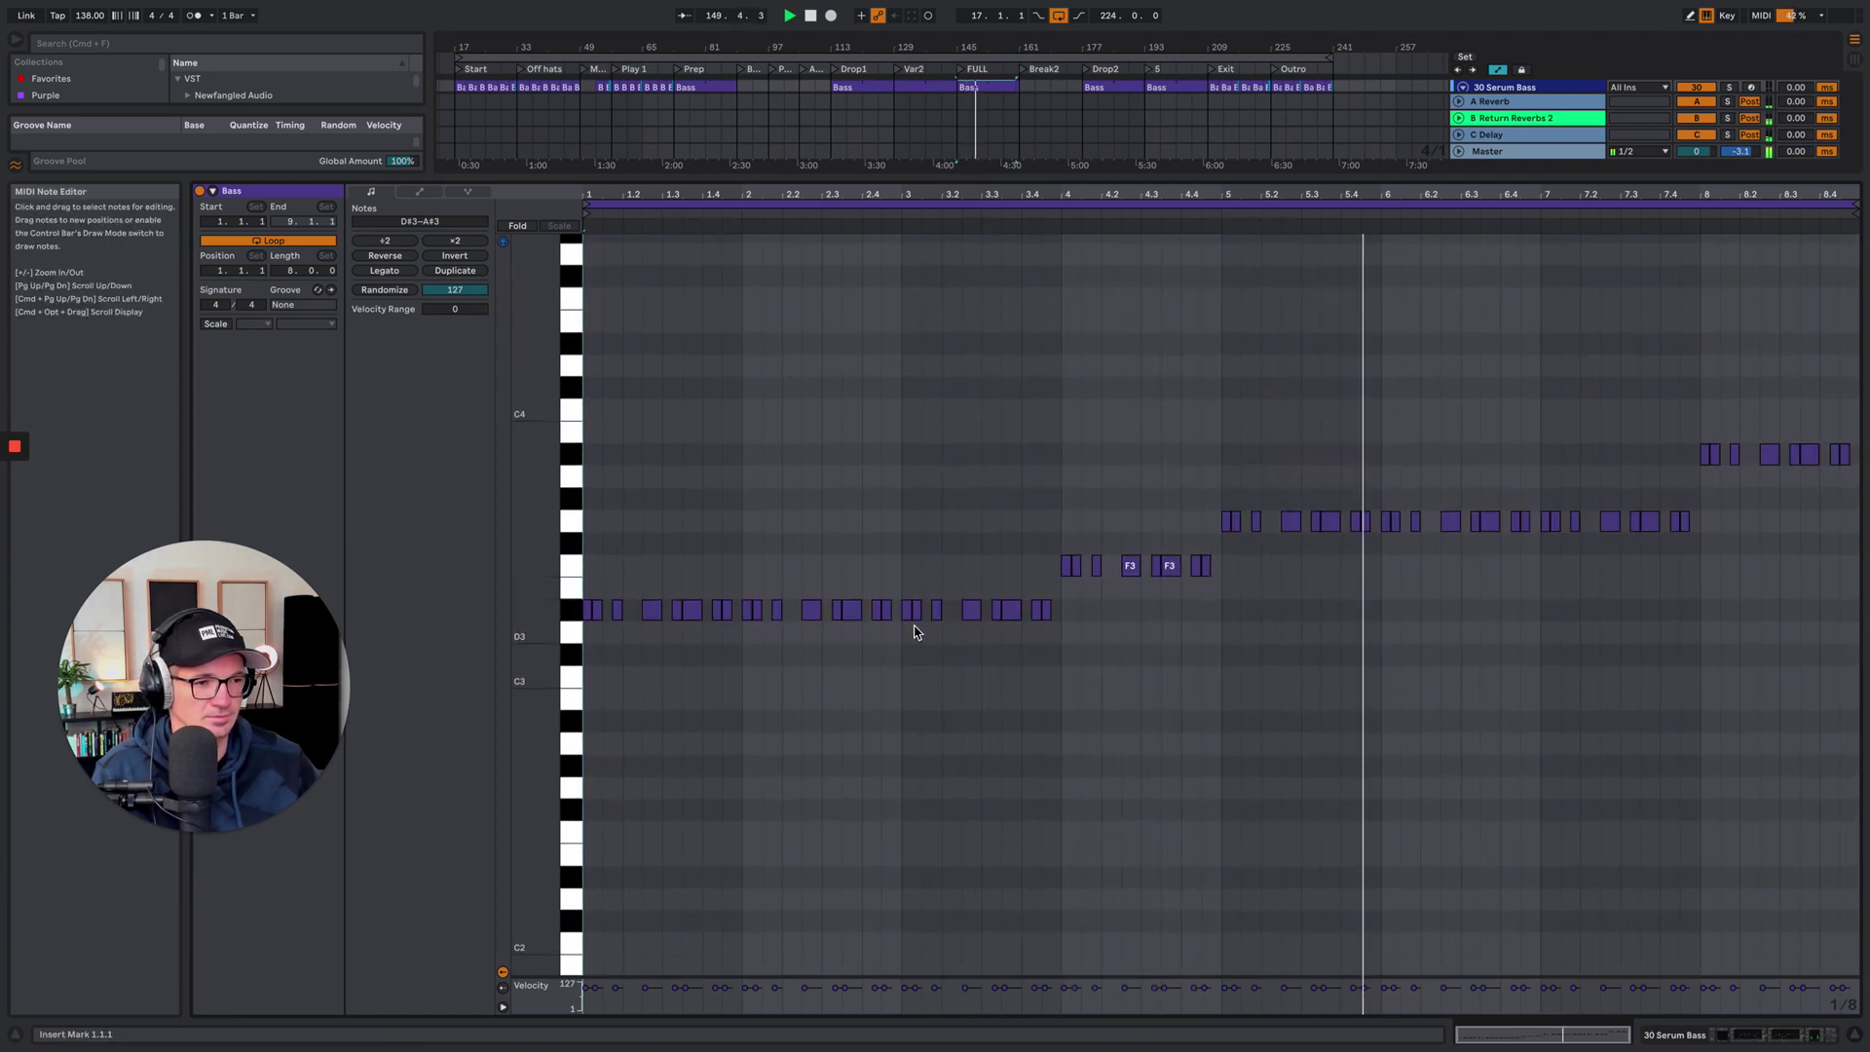
pyautogui.click(1709, 1038)
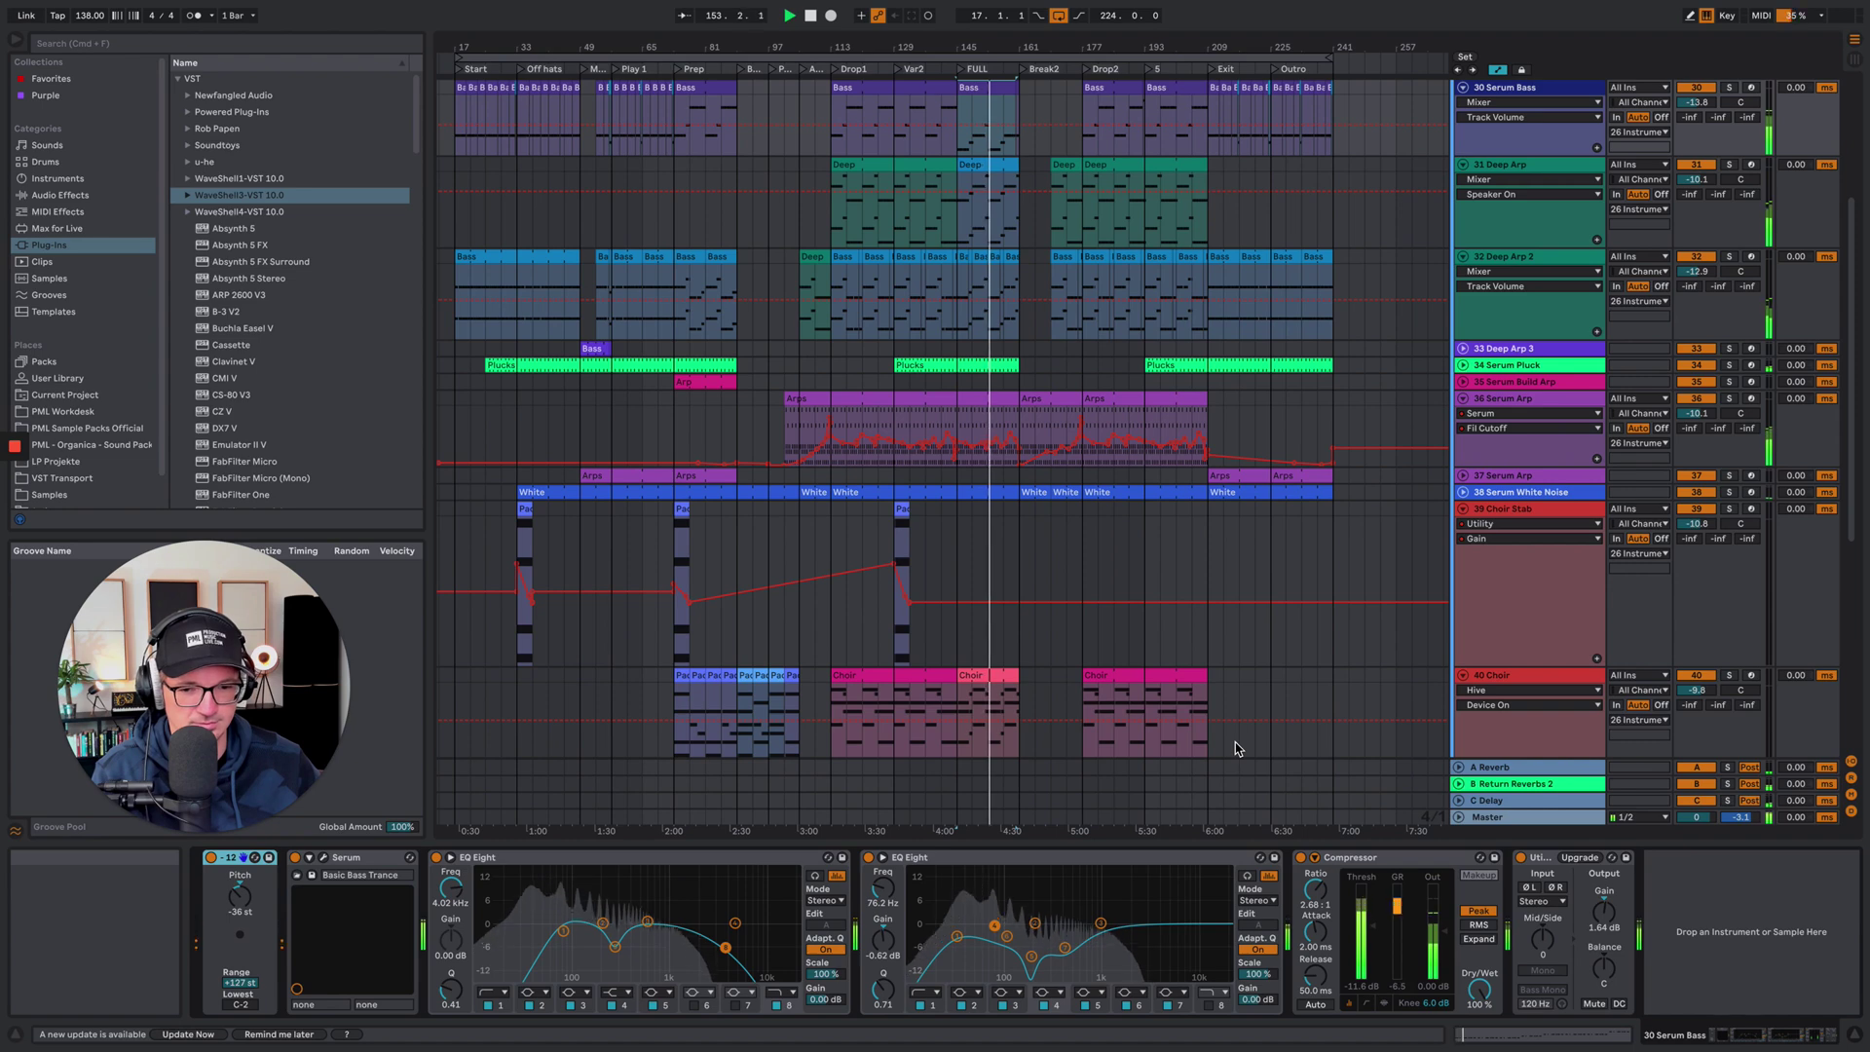
# Fold the Choir and Choir Stab tracks to make the arrangement view more compact
pyautogui.scroll(1, 1226, 493)
pyautogui.scroll(2, 1225, 493)
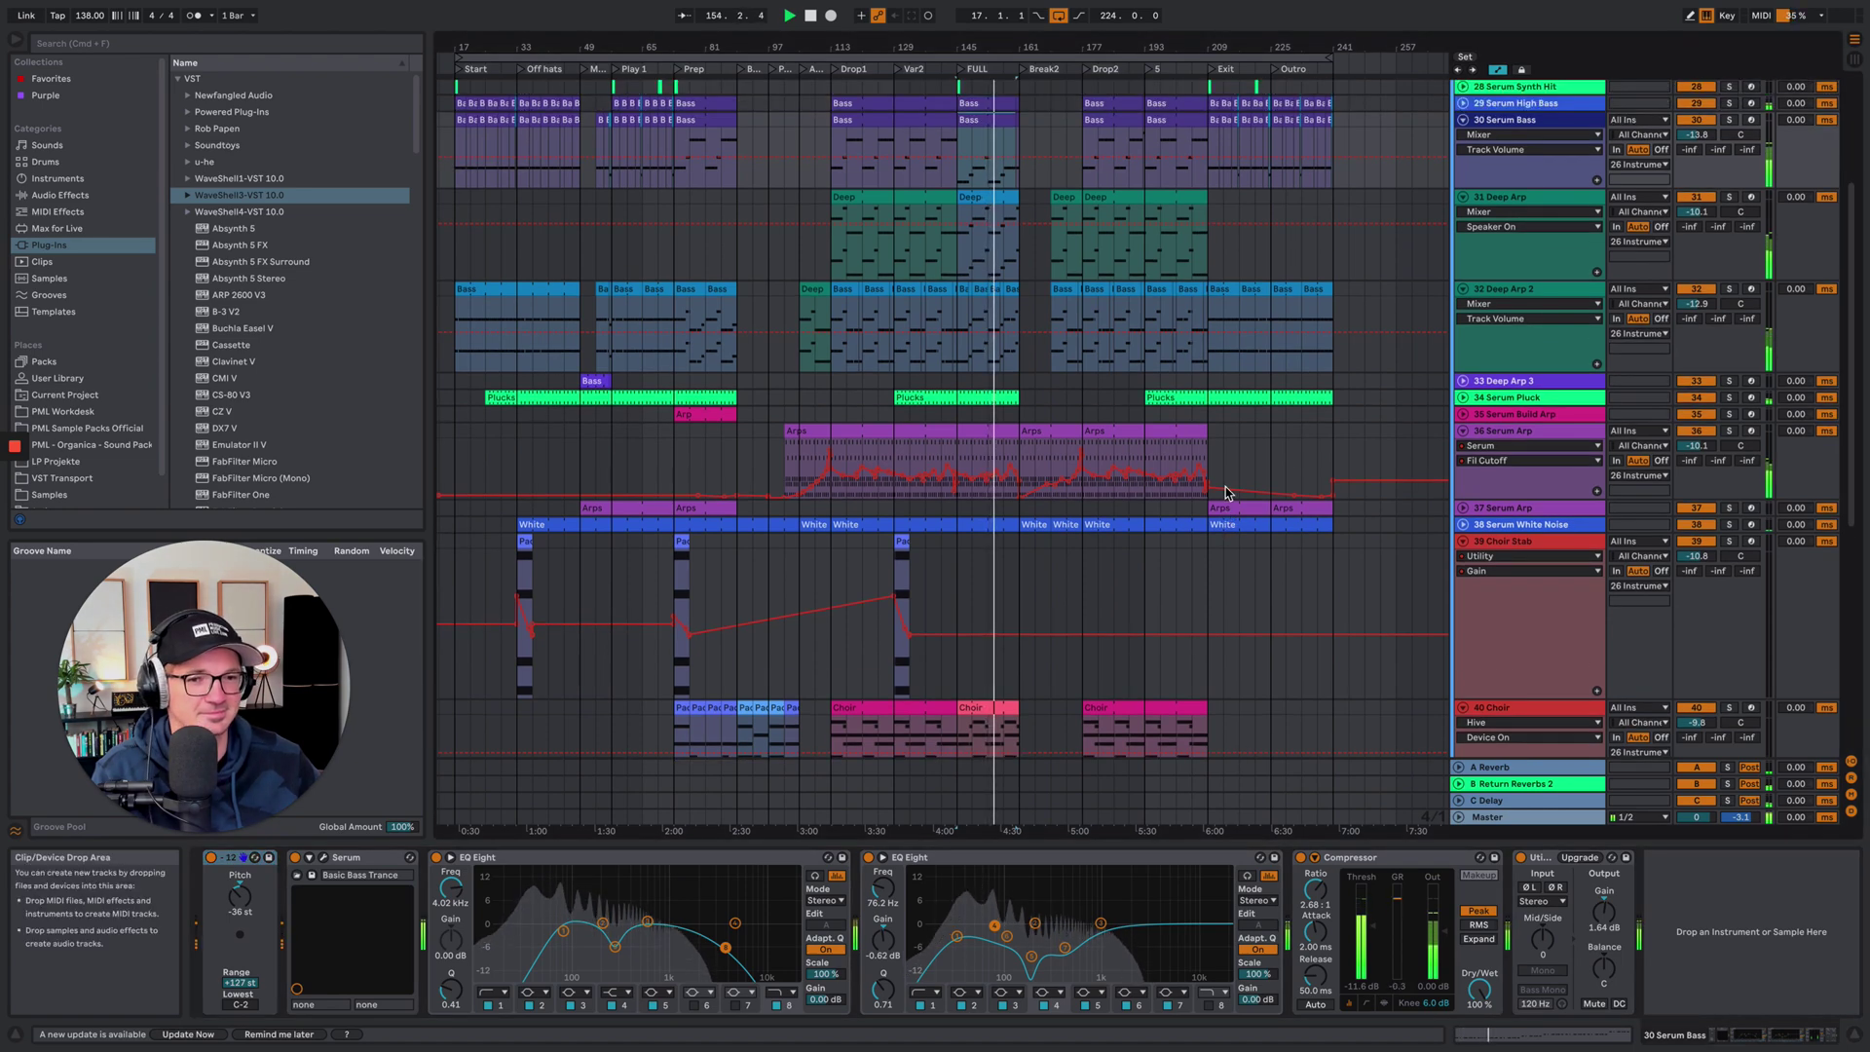
pyautogui.scroll(5, 1225, 493)
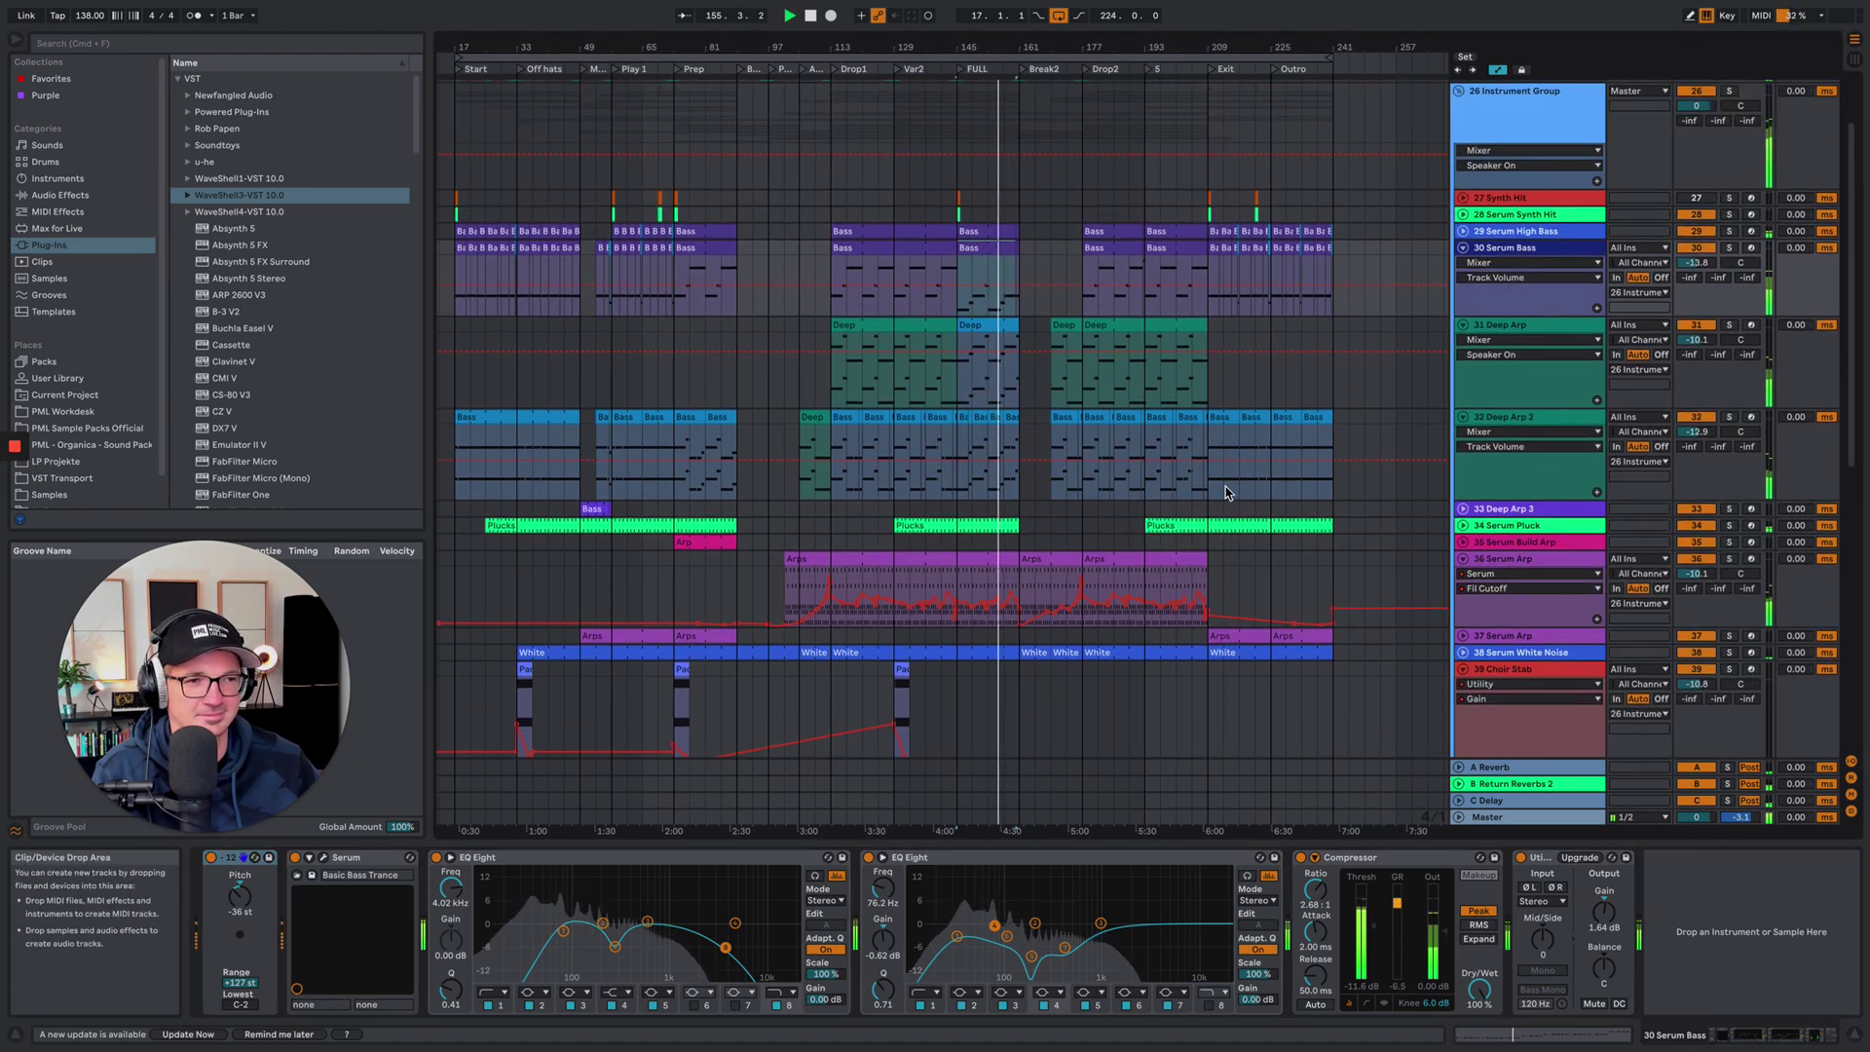
pyautogui.scroll(-5, 1225, 493)
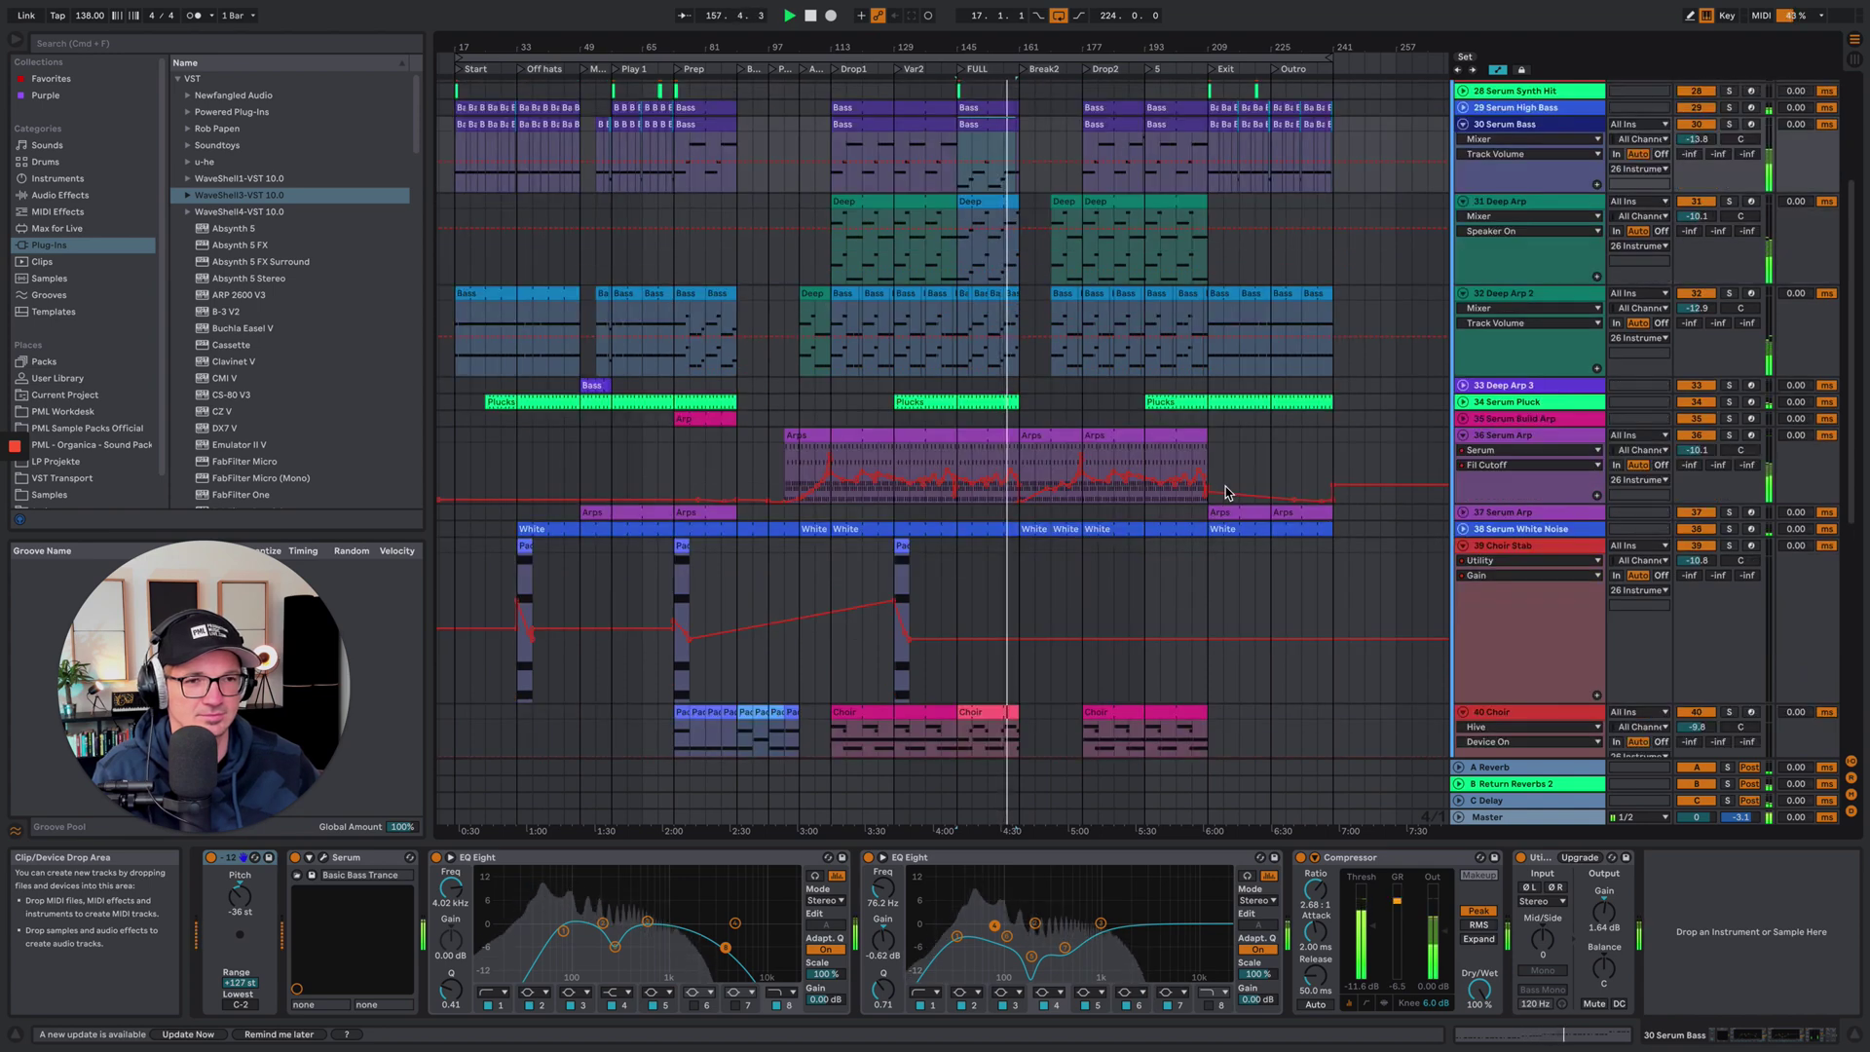
pyautogui.scroll(-15, 1225, 493)
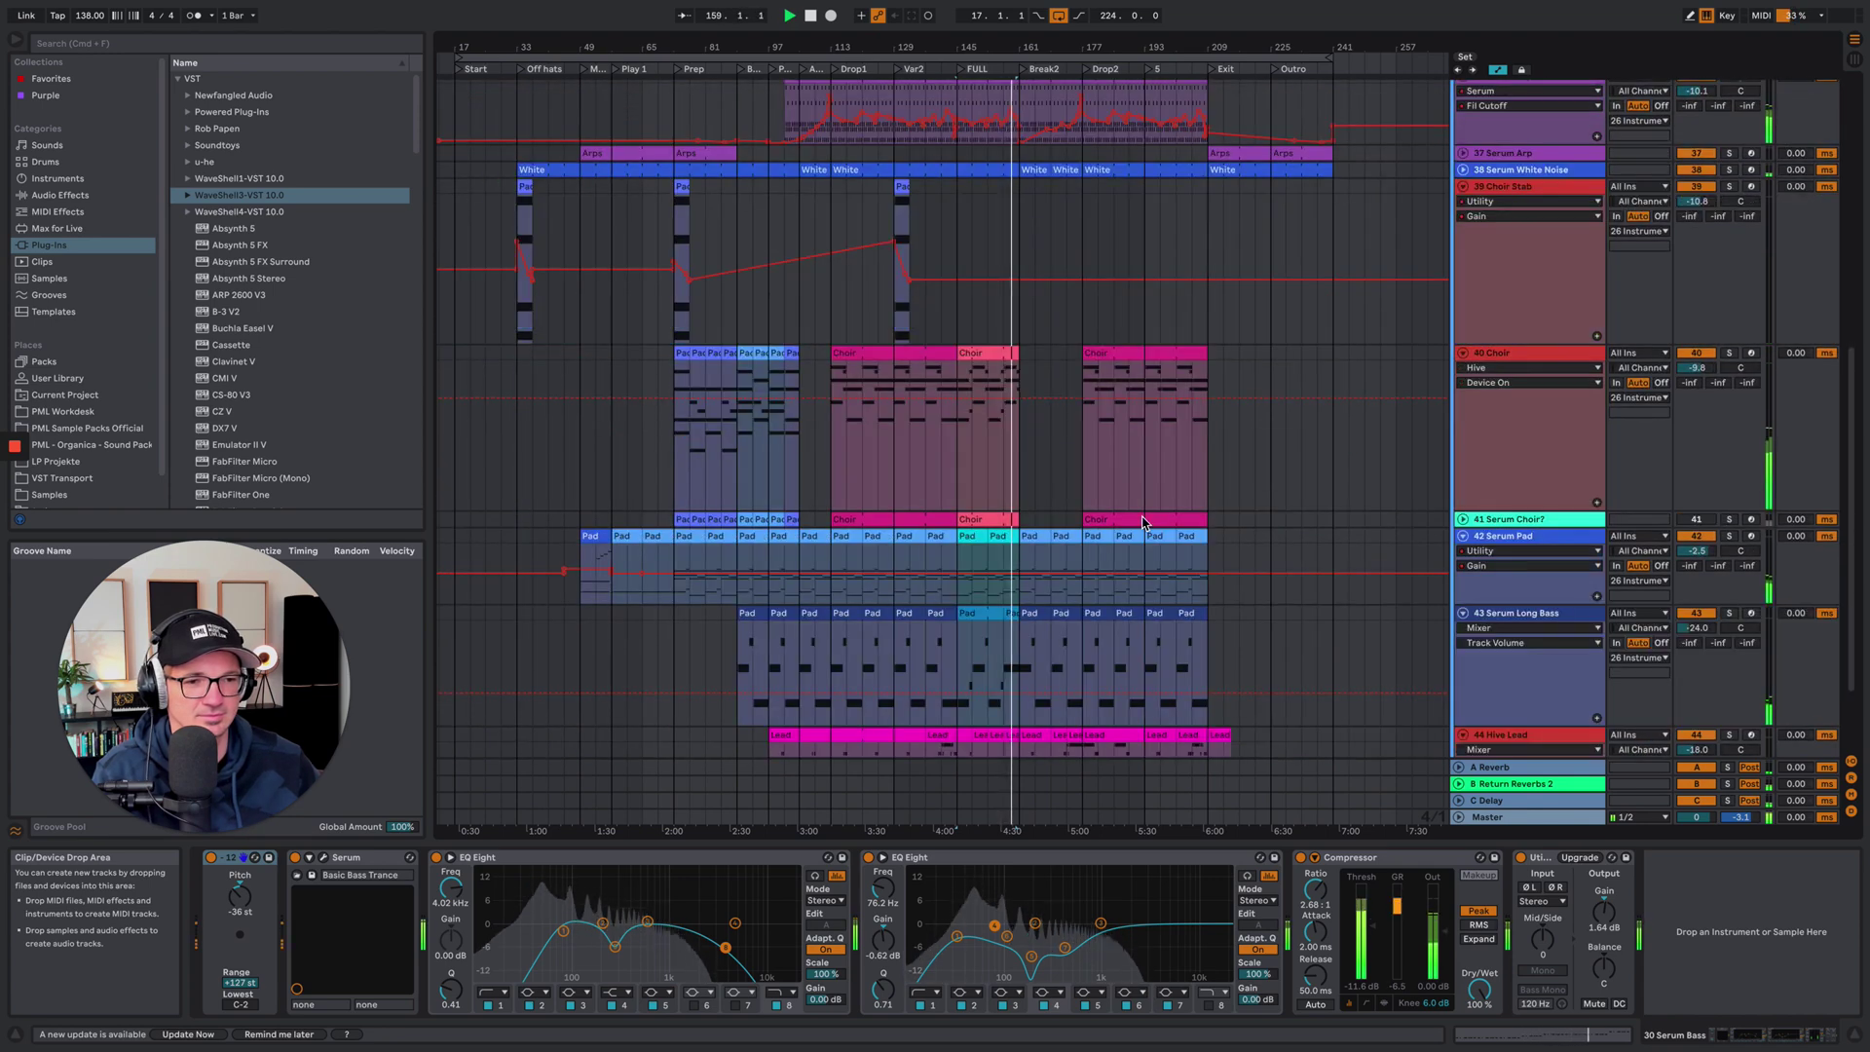
pyautogui.click(1462, 353)
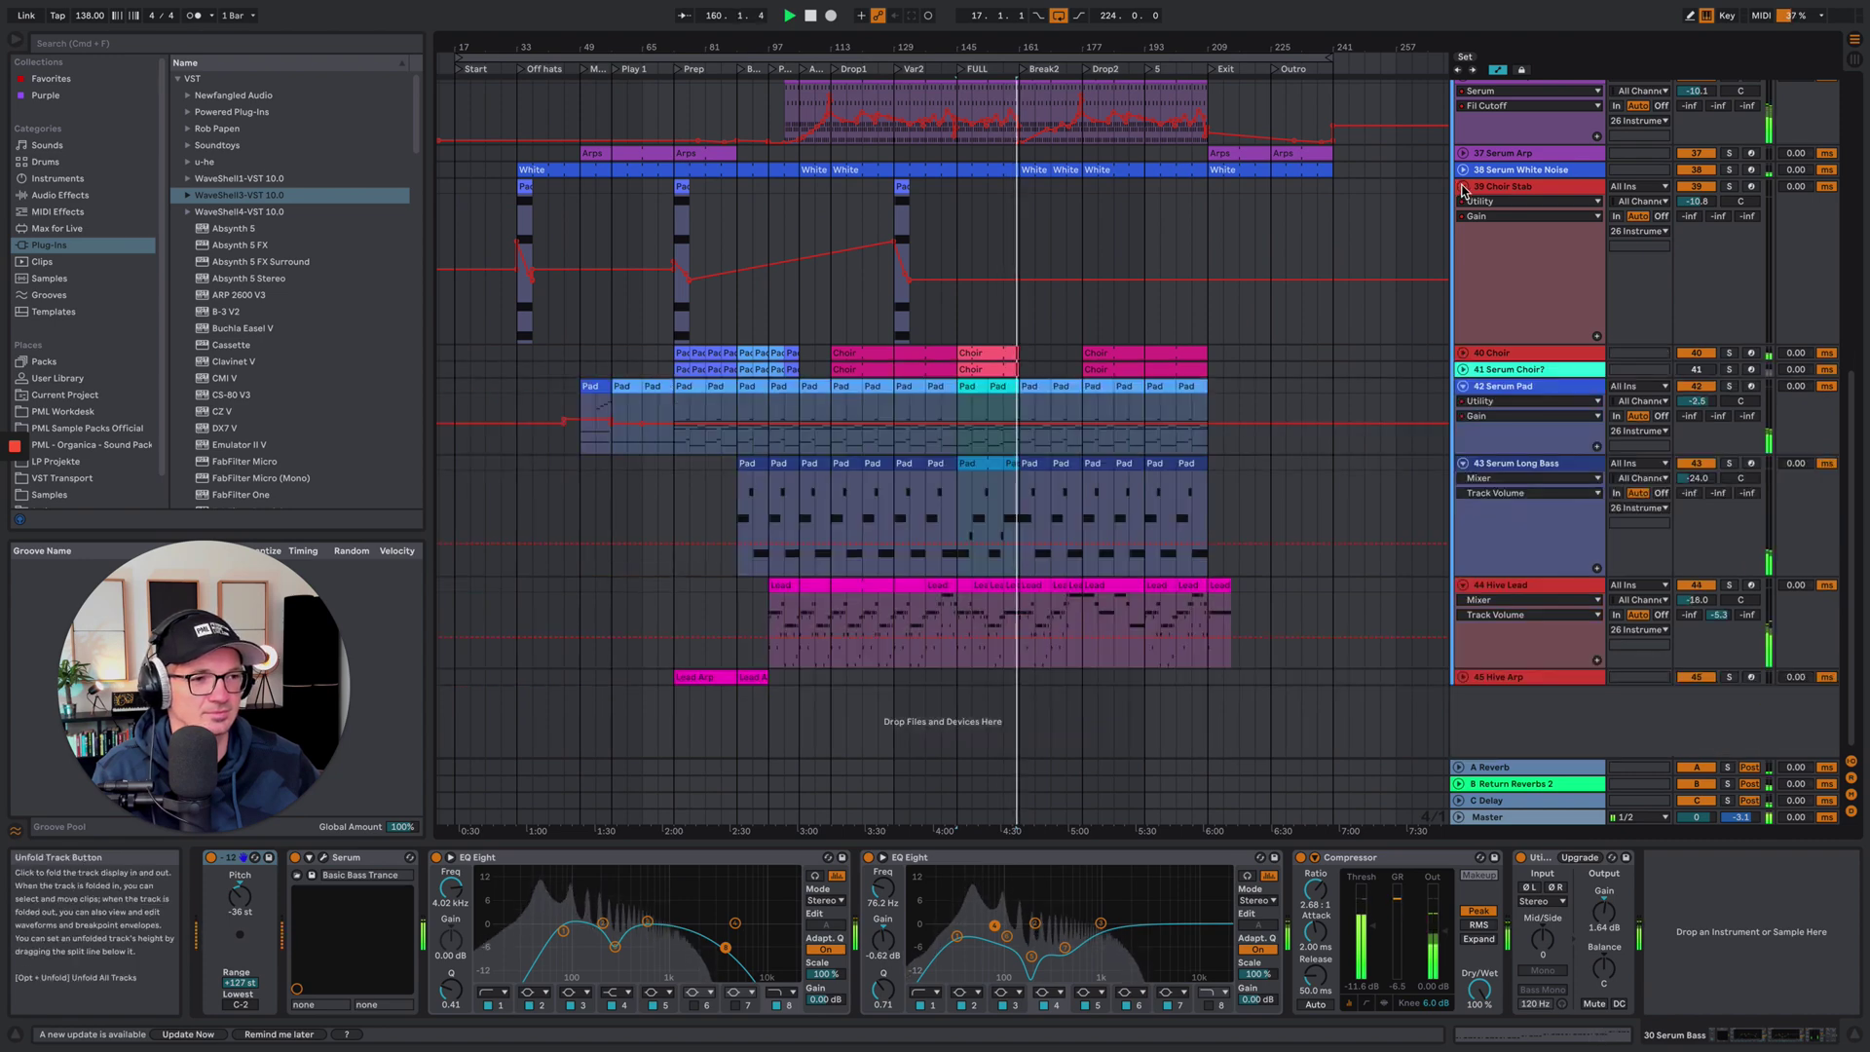
pyautogui.click(1462, 186)
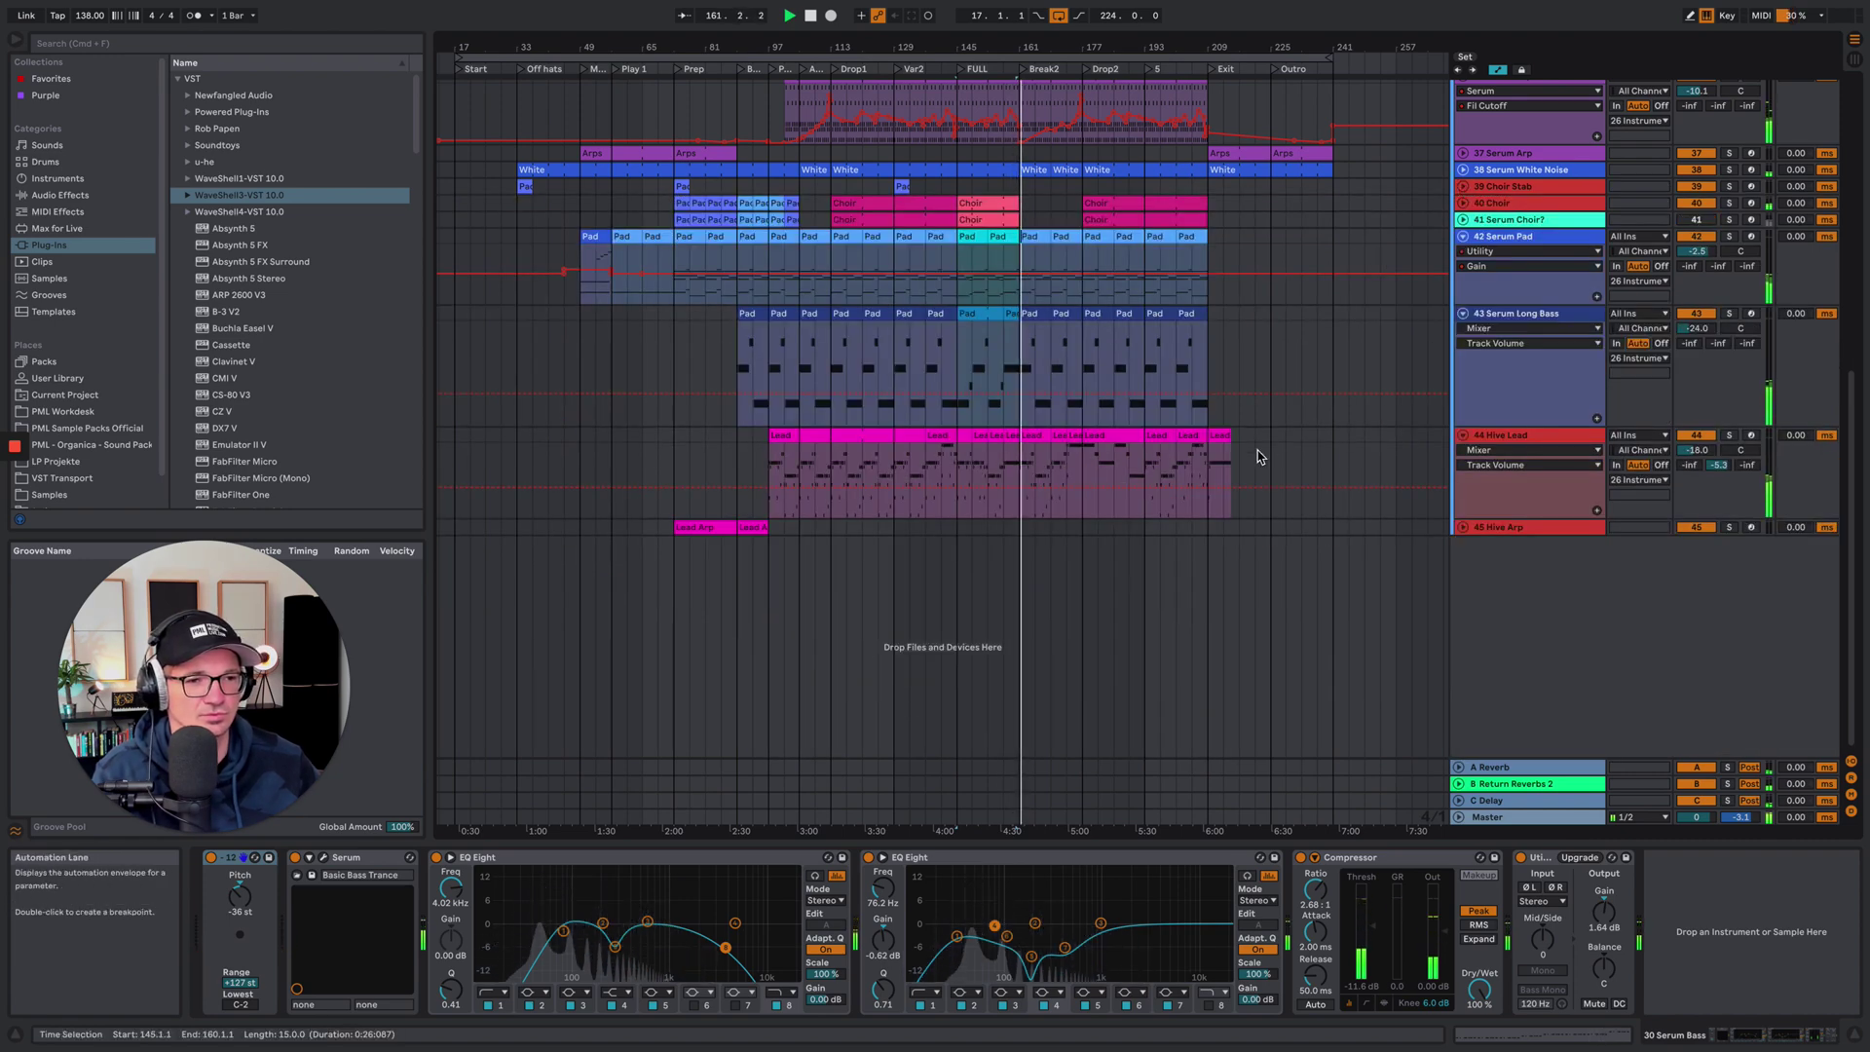
pyautogui.scroll(3, 1258, 457)
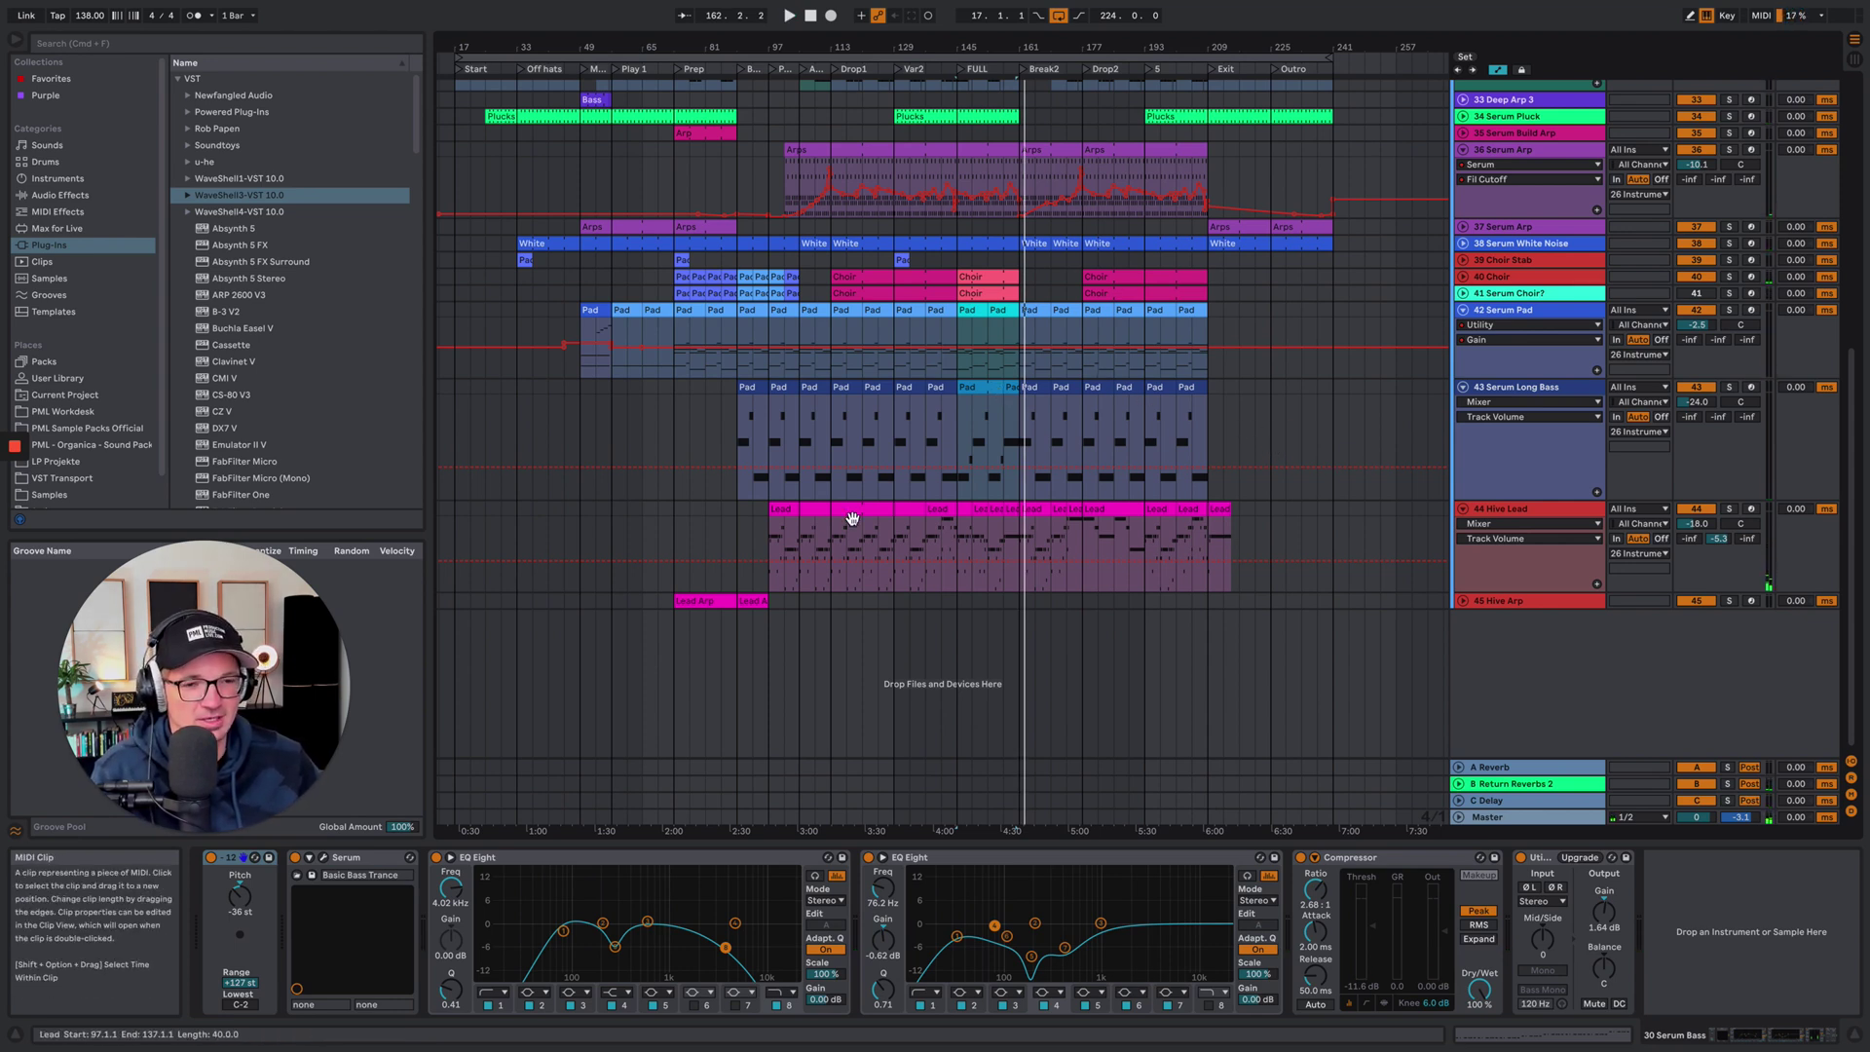
# Solo the Hive Lead track and play its lead melody from bar 97
pyautogui.click(785, 517)
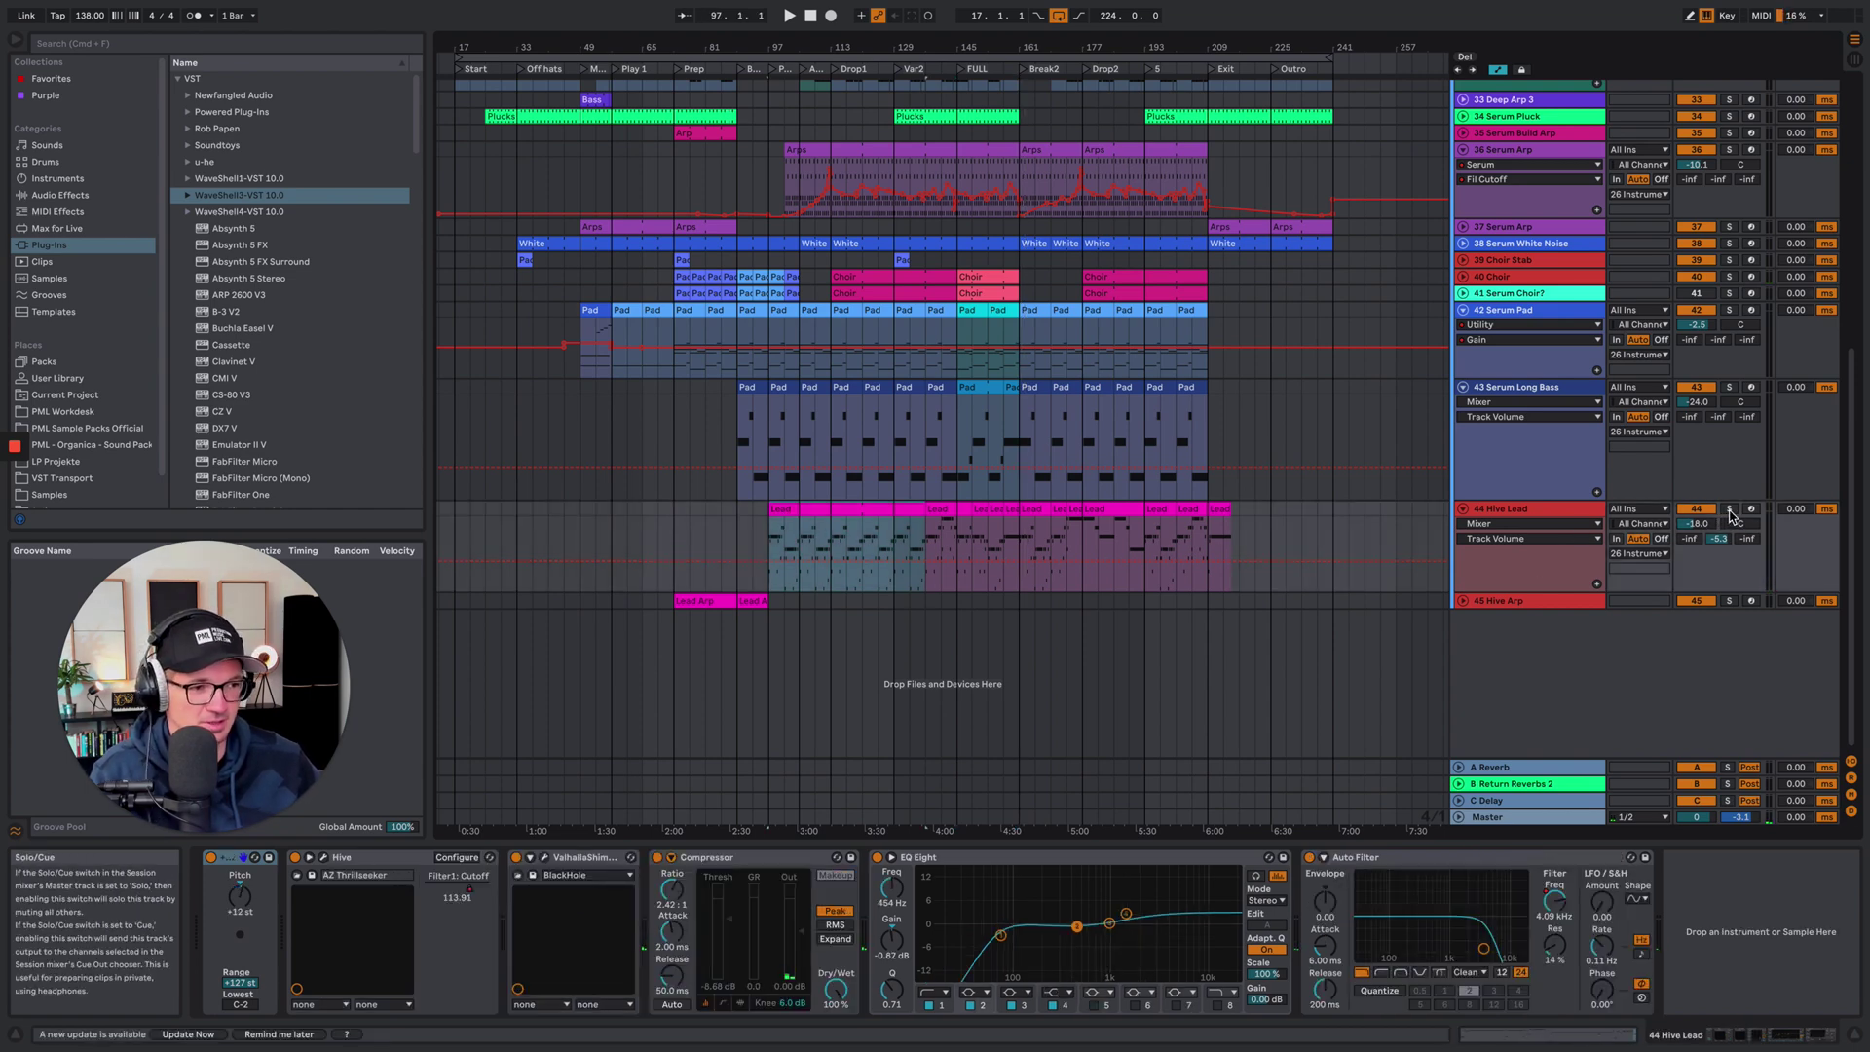
pyautogui.click(770, 541)
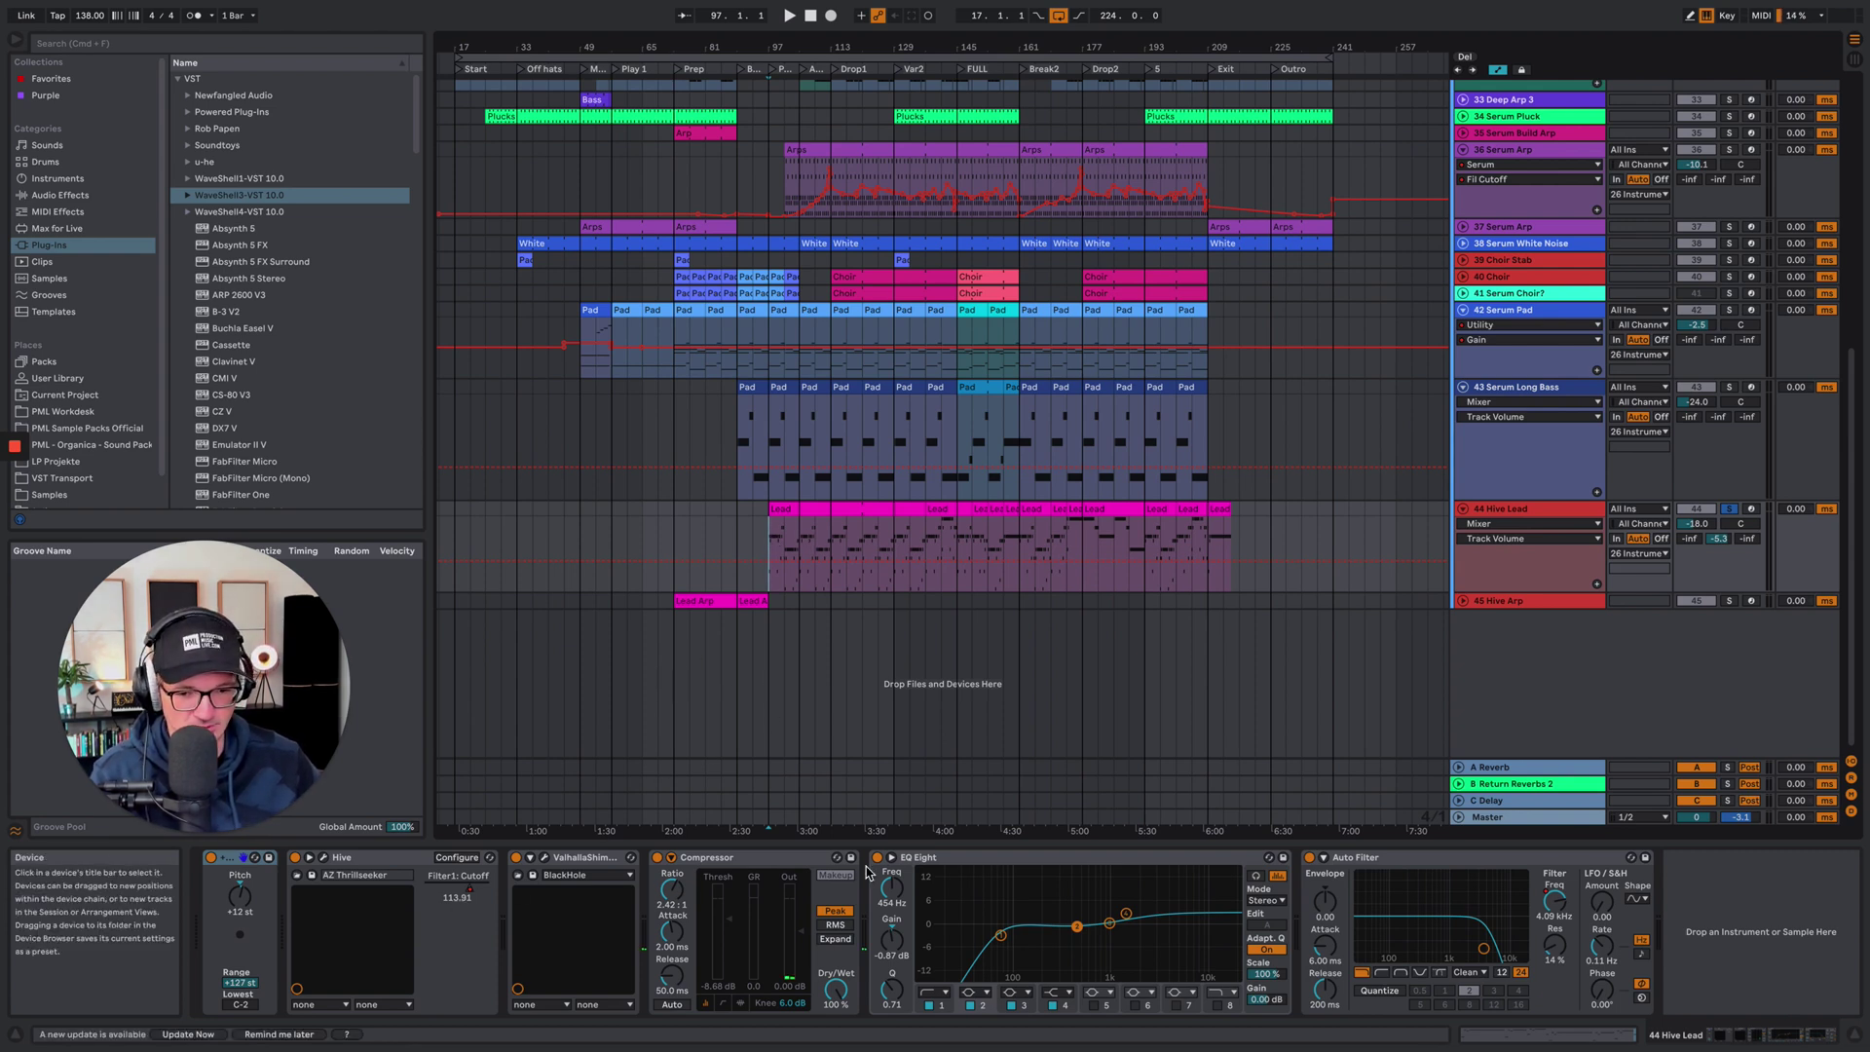
pyautogui.press('space')
# Inspect the ValhallaShimmer reverb settings on the Hive Lead track during playback
pyautogui.click(523, 862)
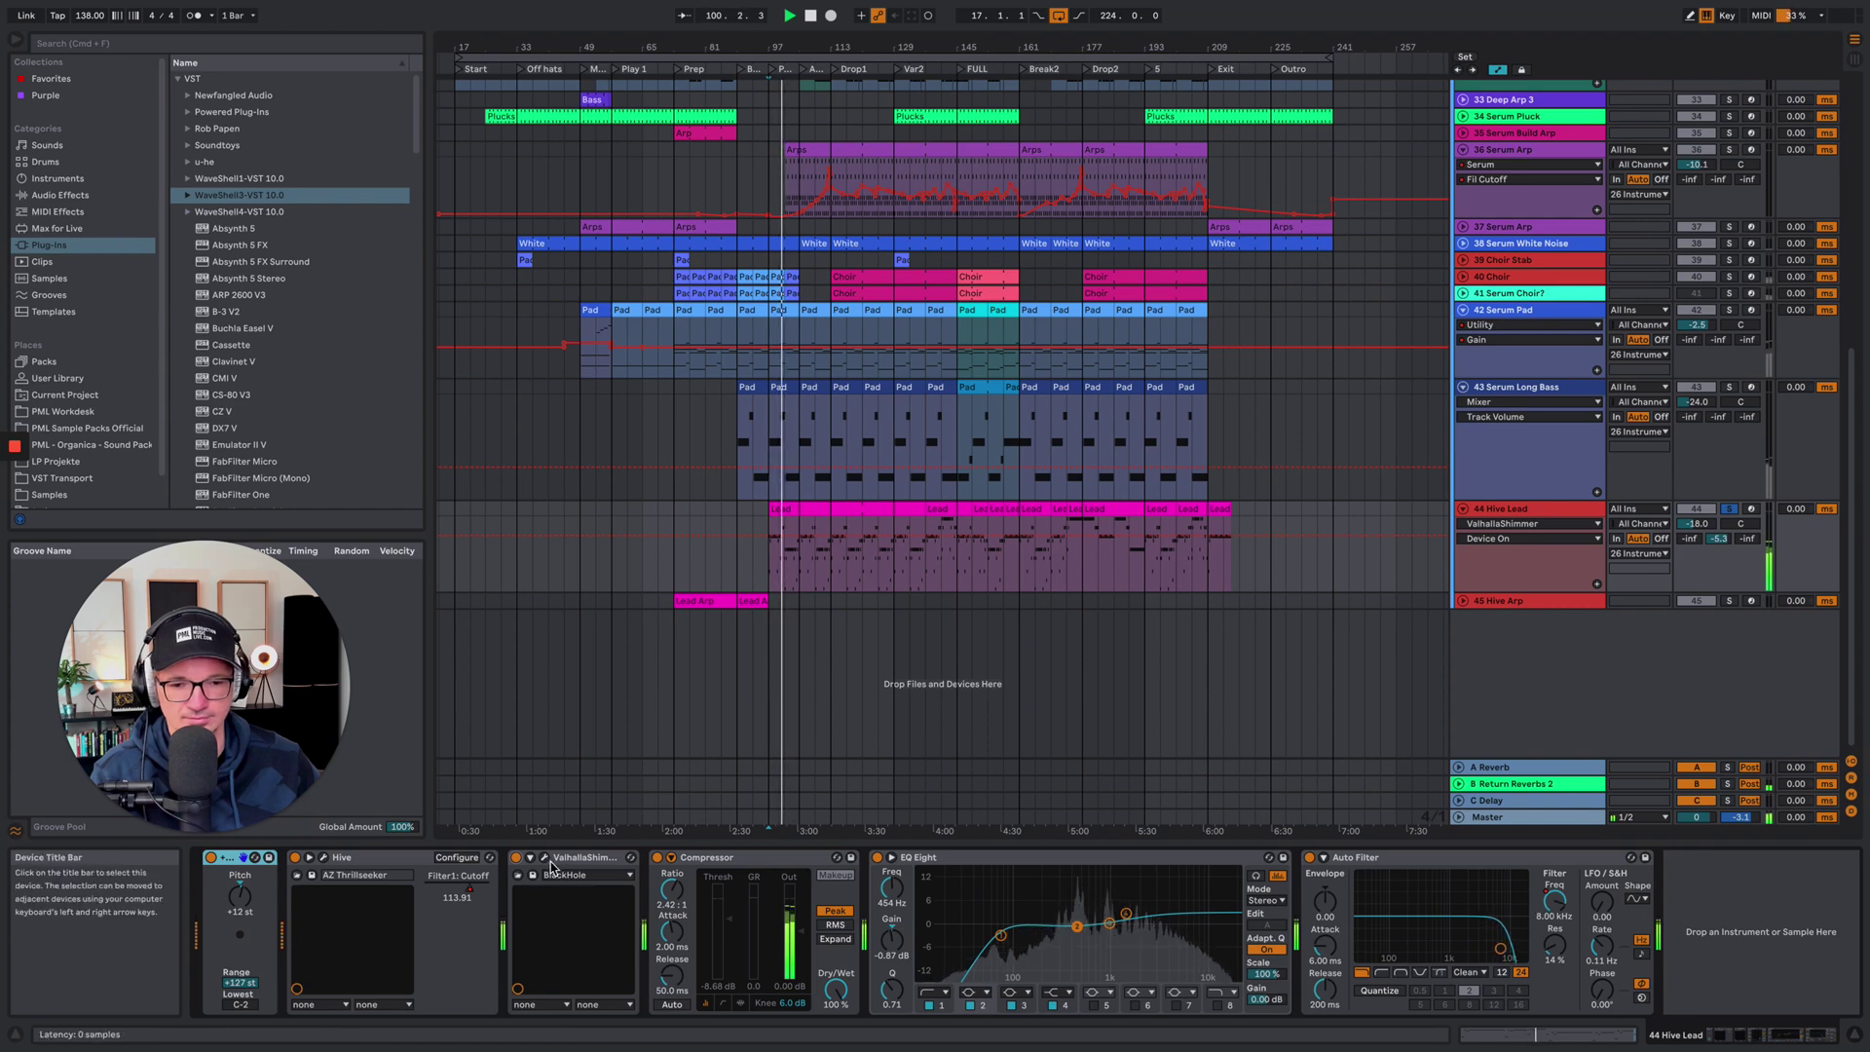
pyautogui.click(544, 857)
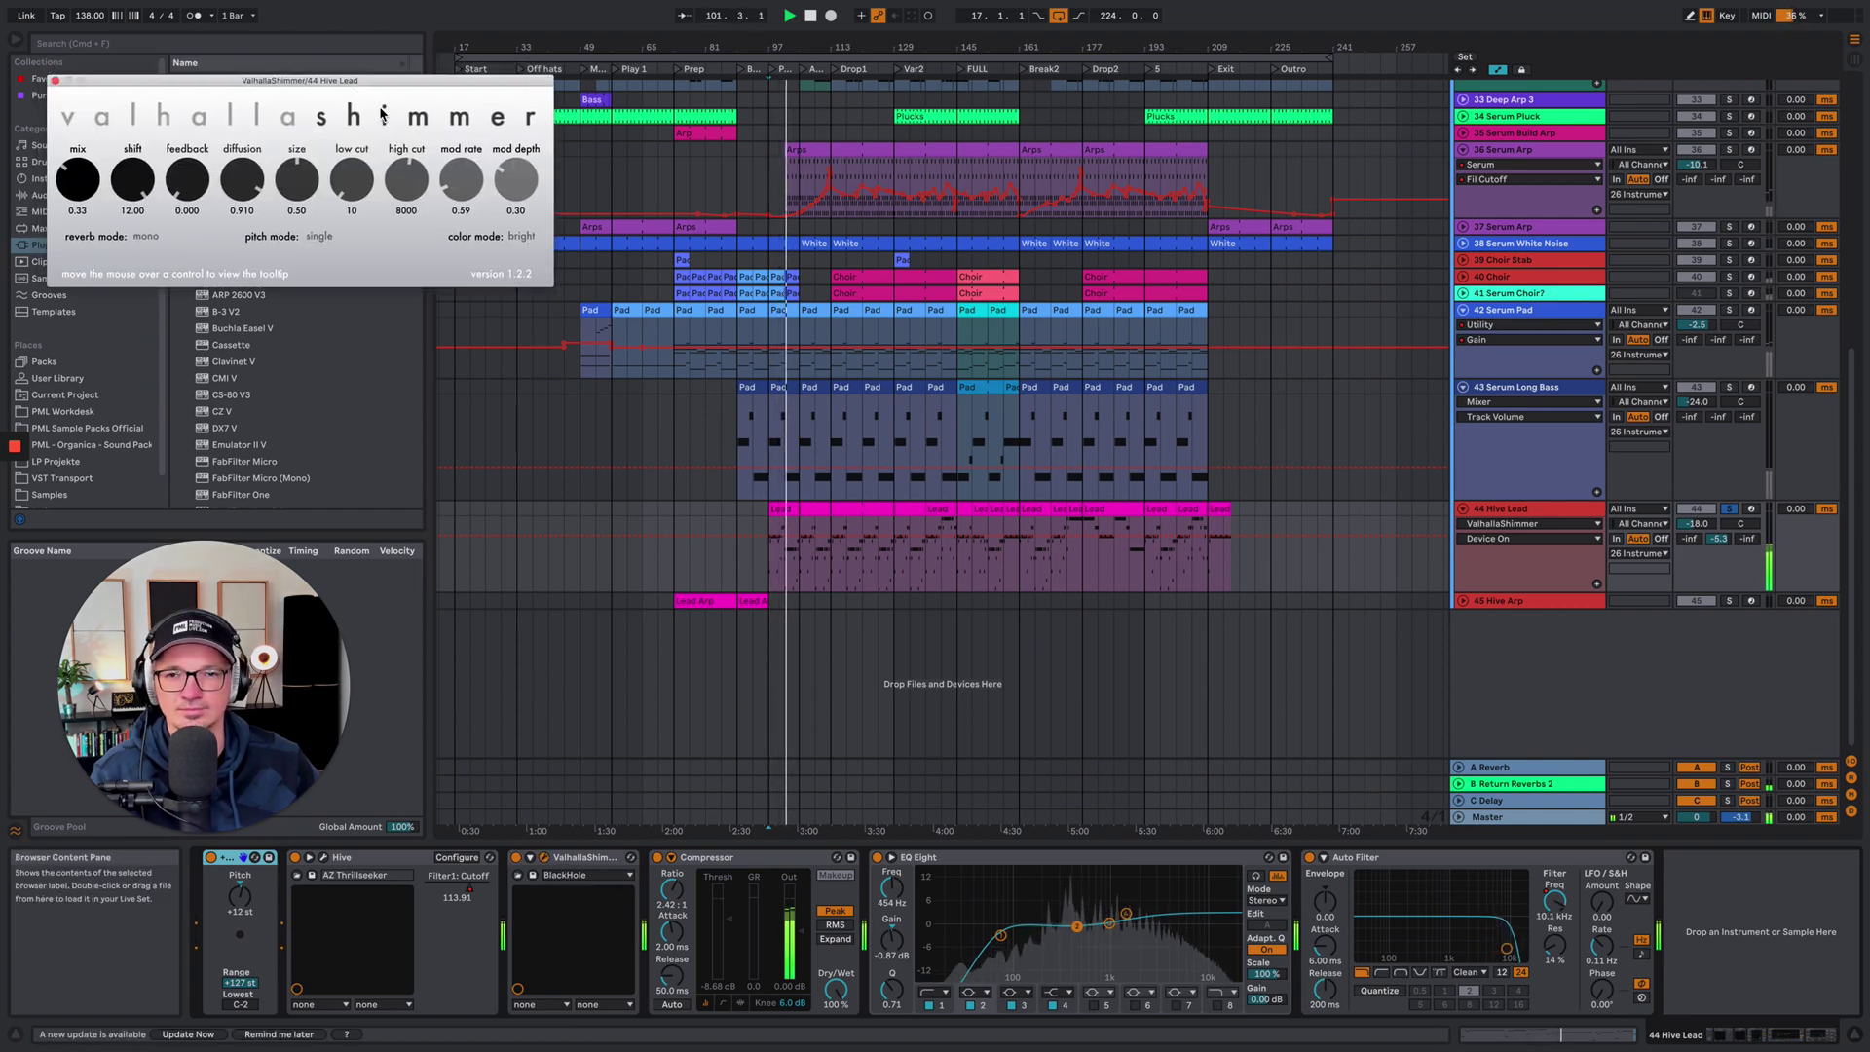
pyautogui.moveTo(354, 80); pyautogui.dragTo(532, 275)
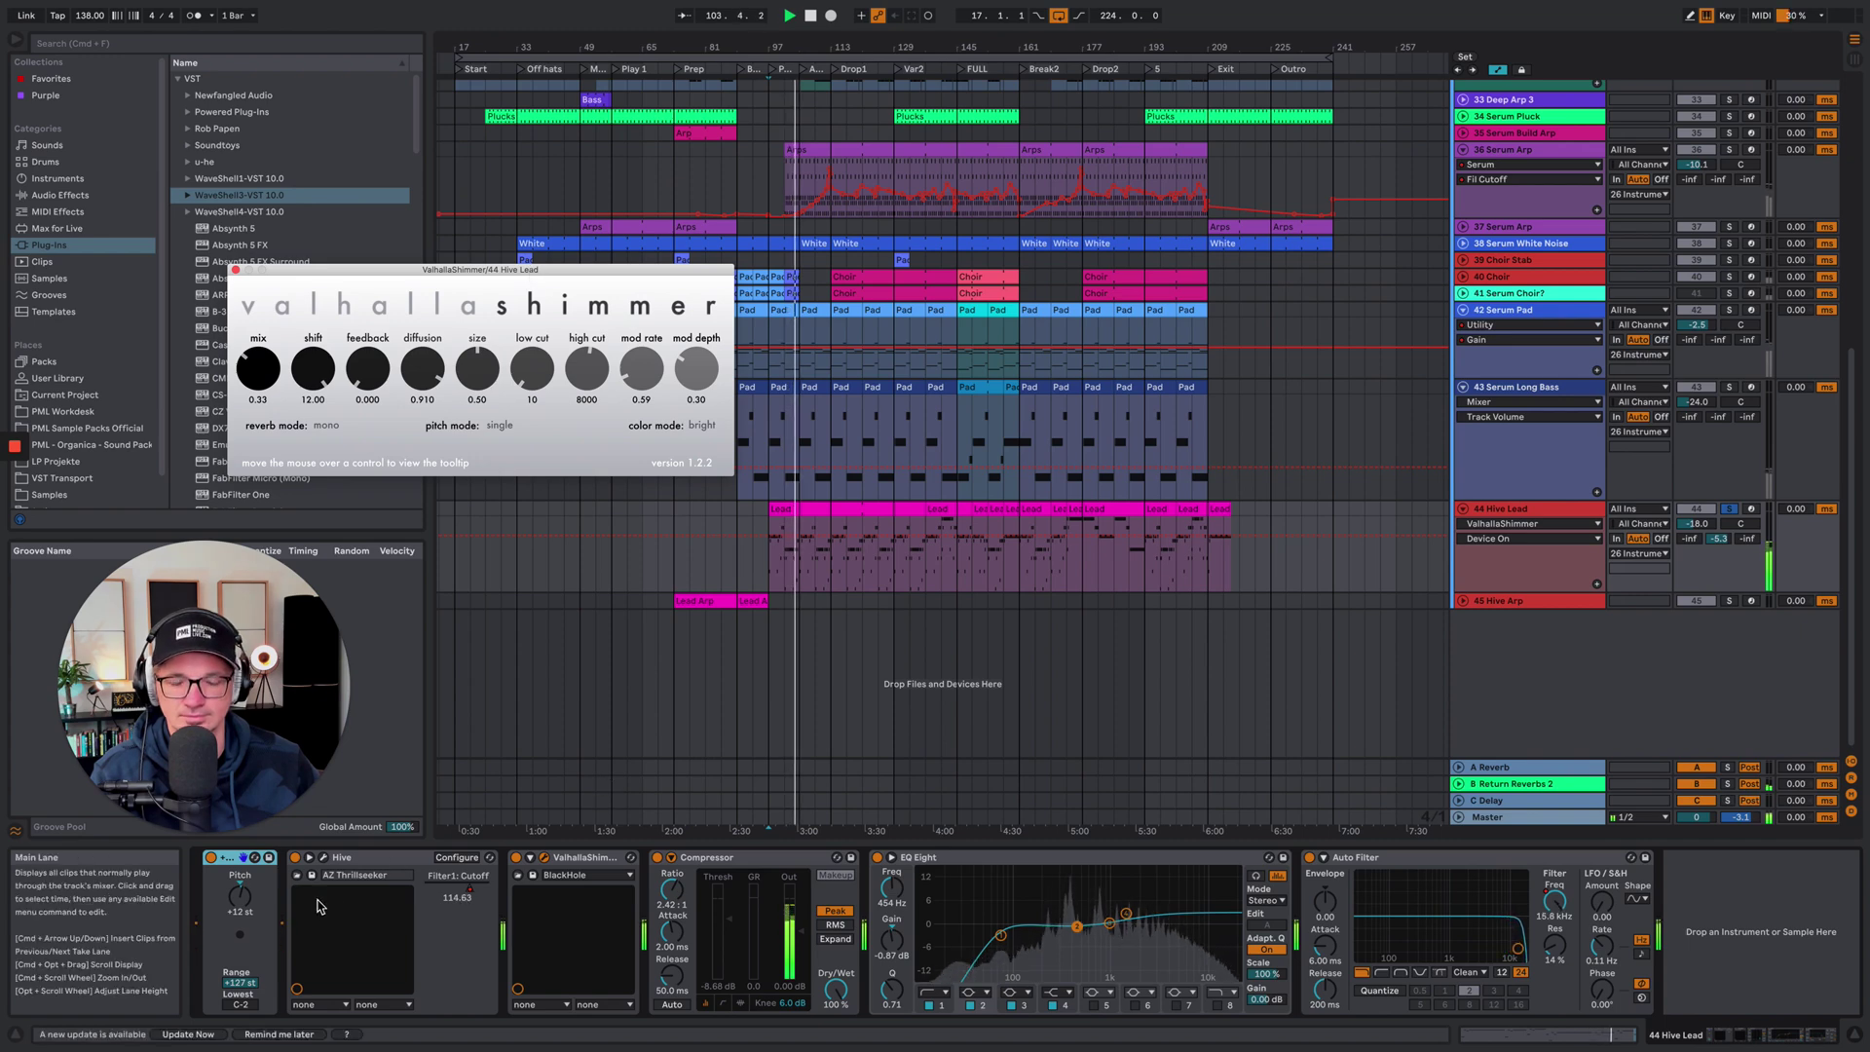
# Inspect the Hive synth patch behind the Hive Lead track and close both of its plug-in windows
pyautogui.click(325, 864)
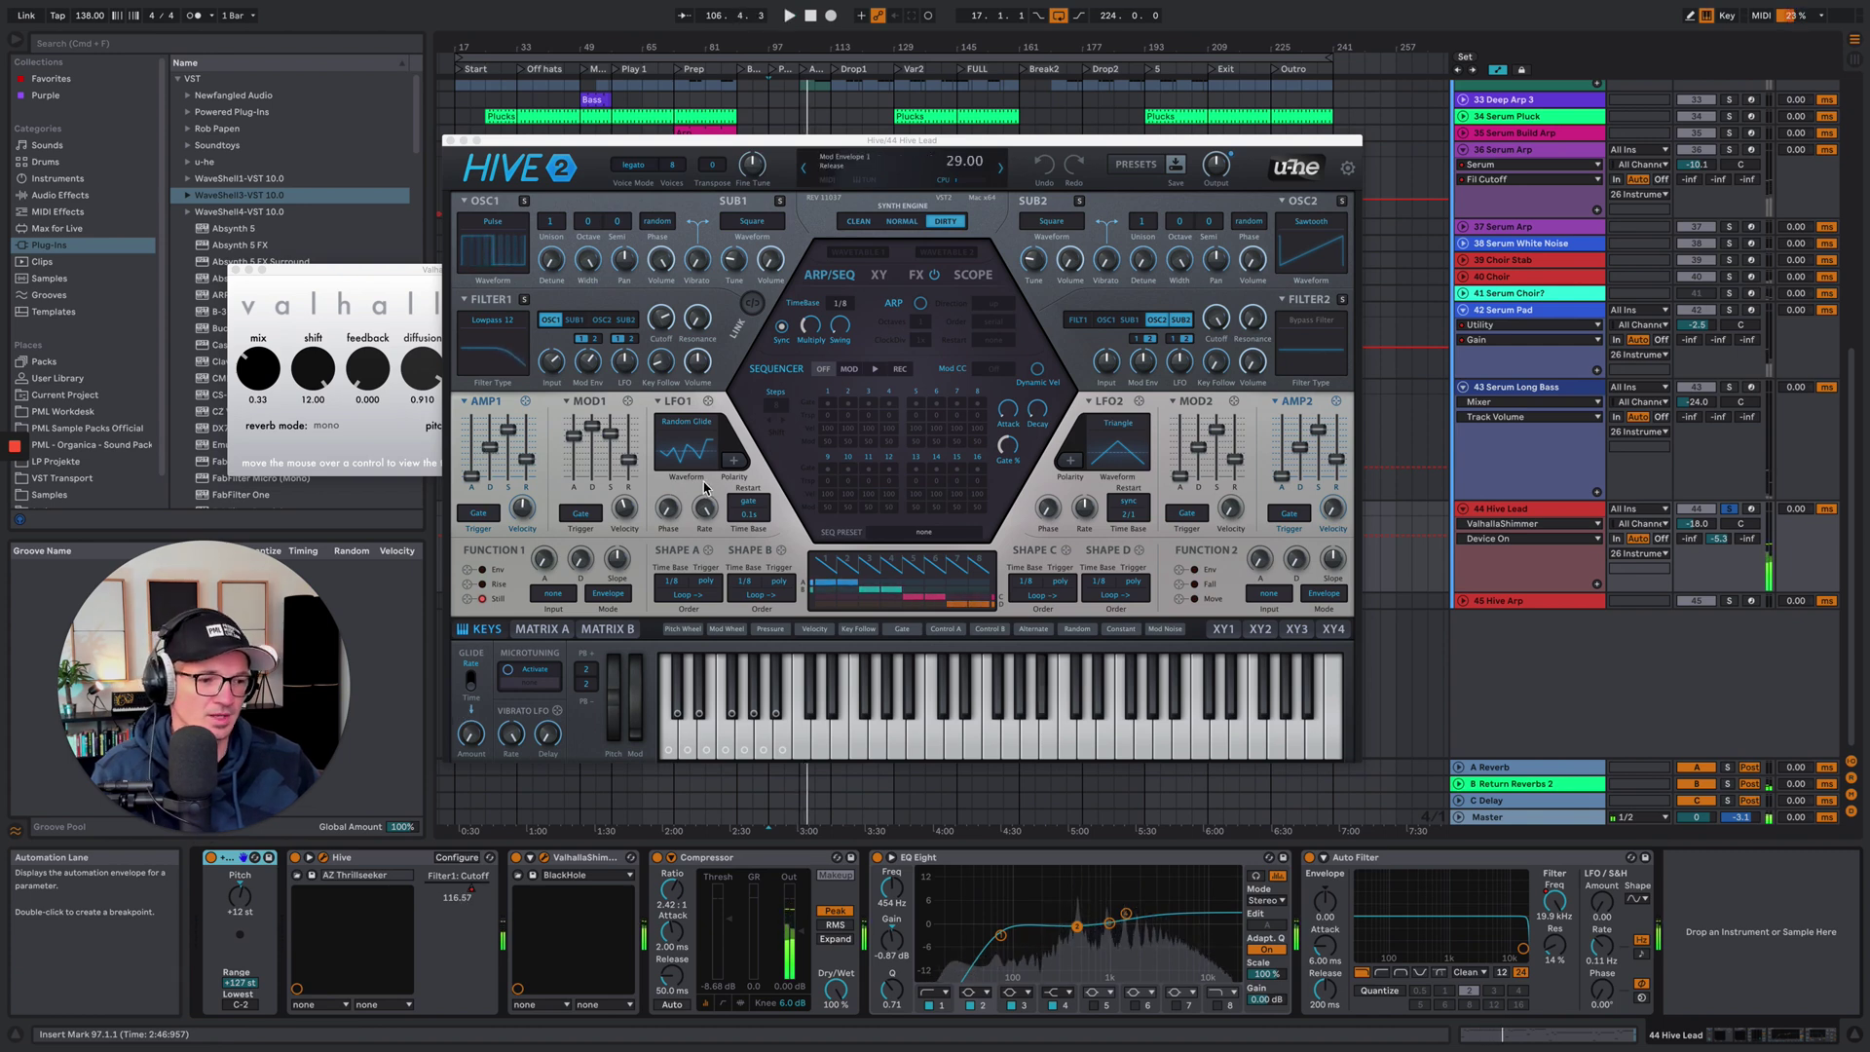
pyautogui.click(449, 140)
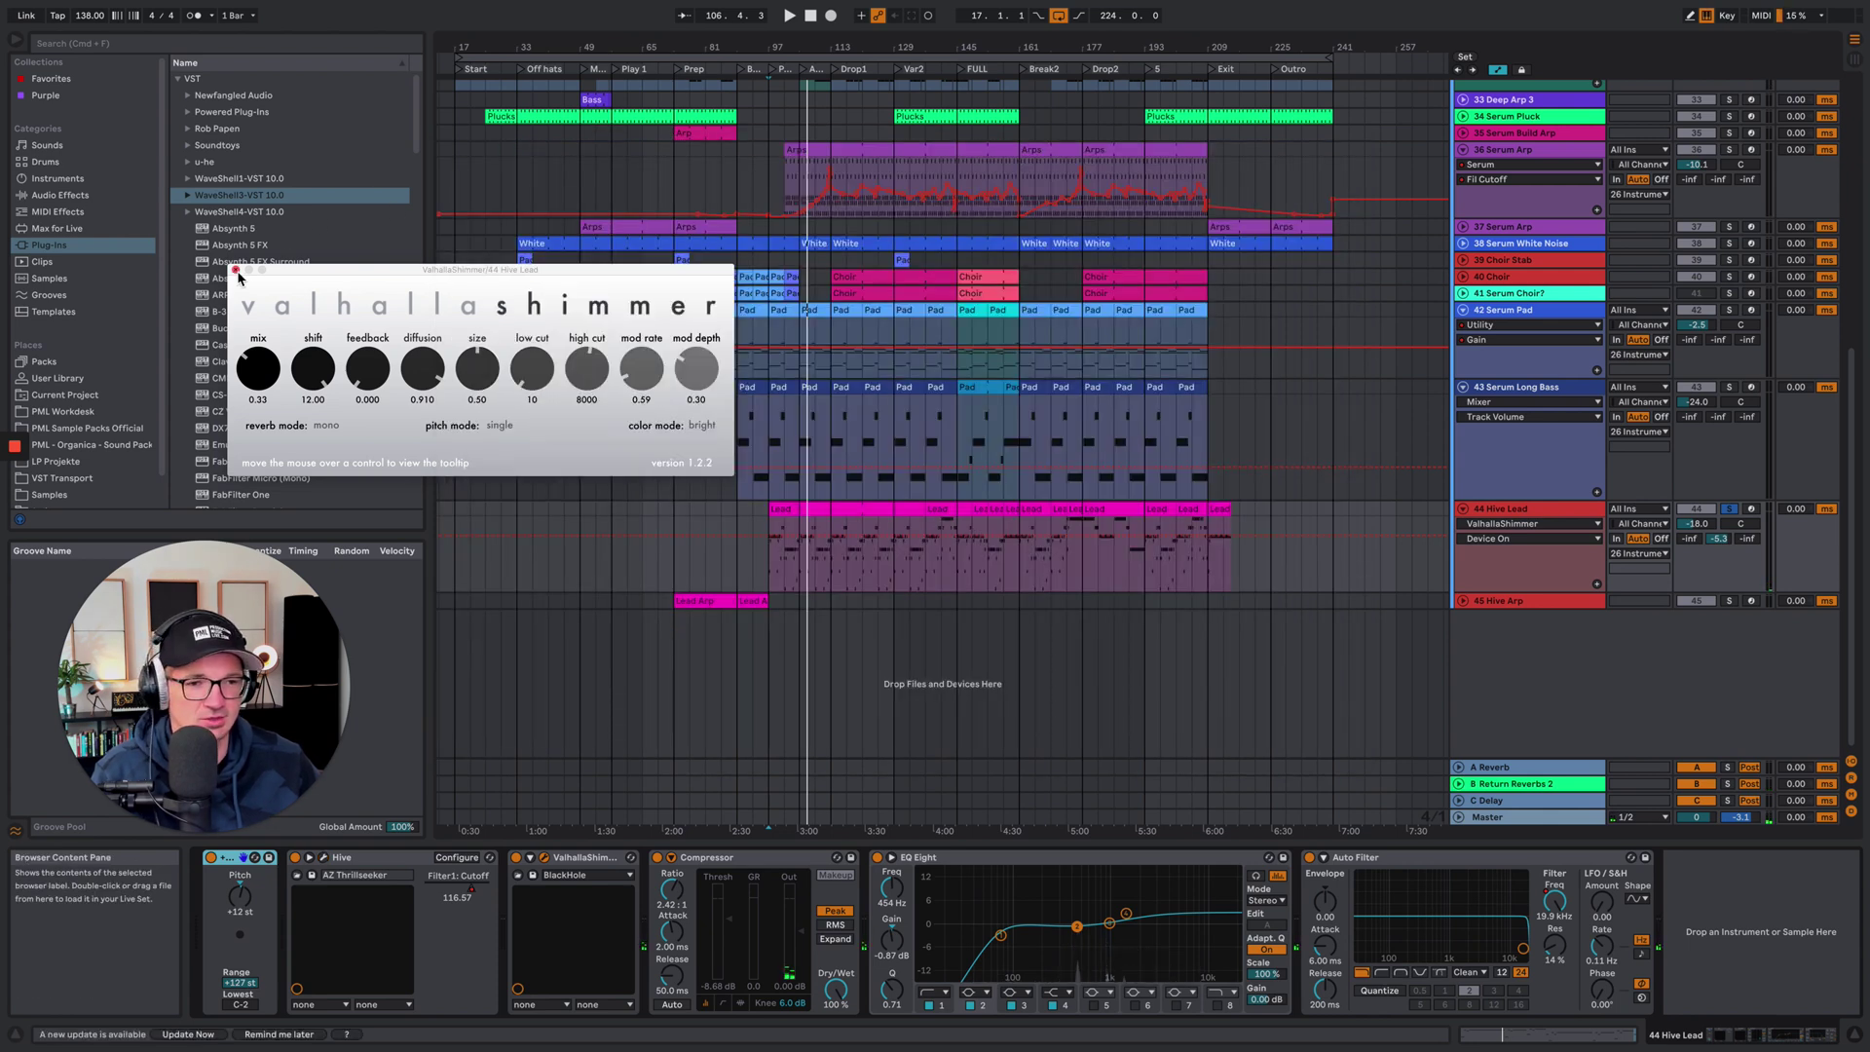
pyautogui.click(237, 270)
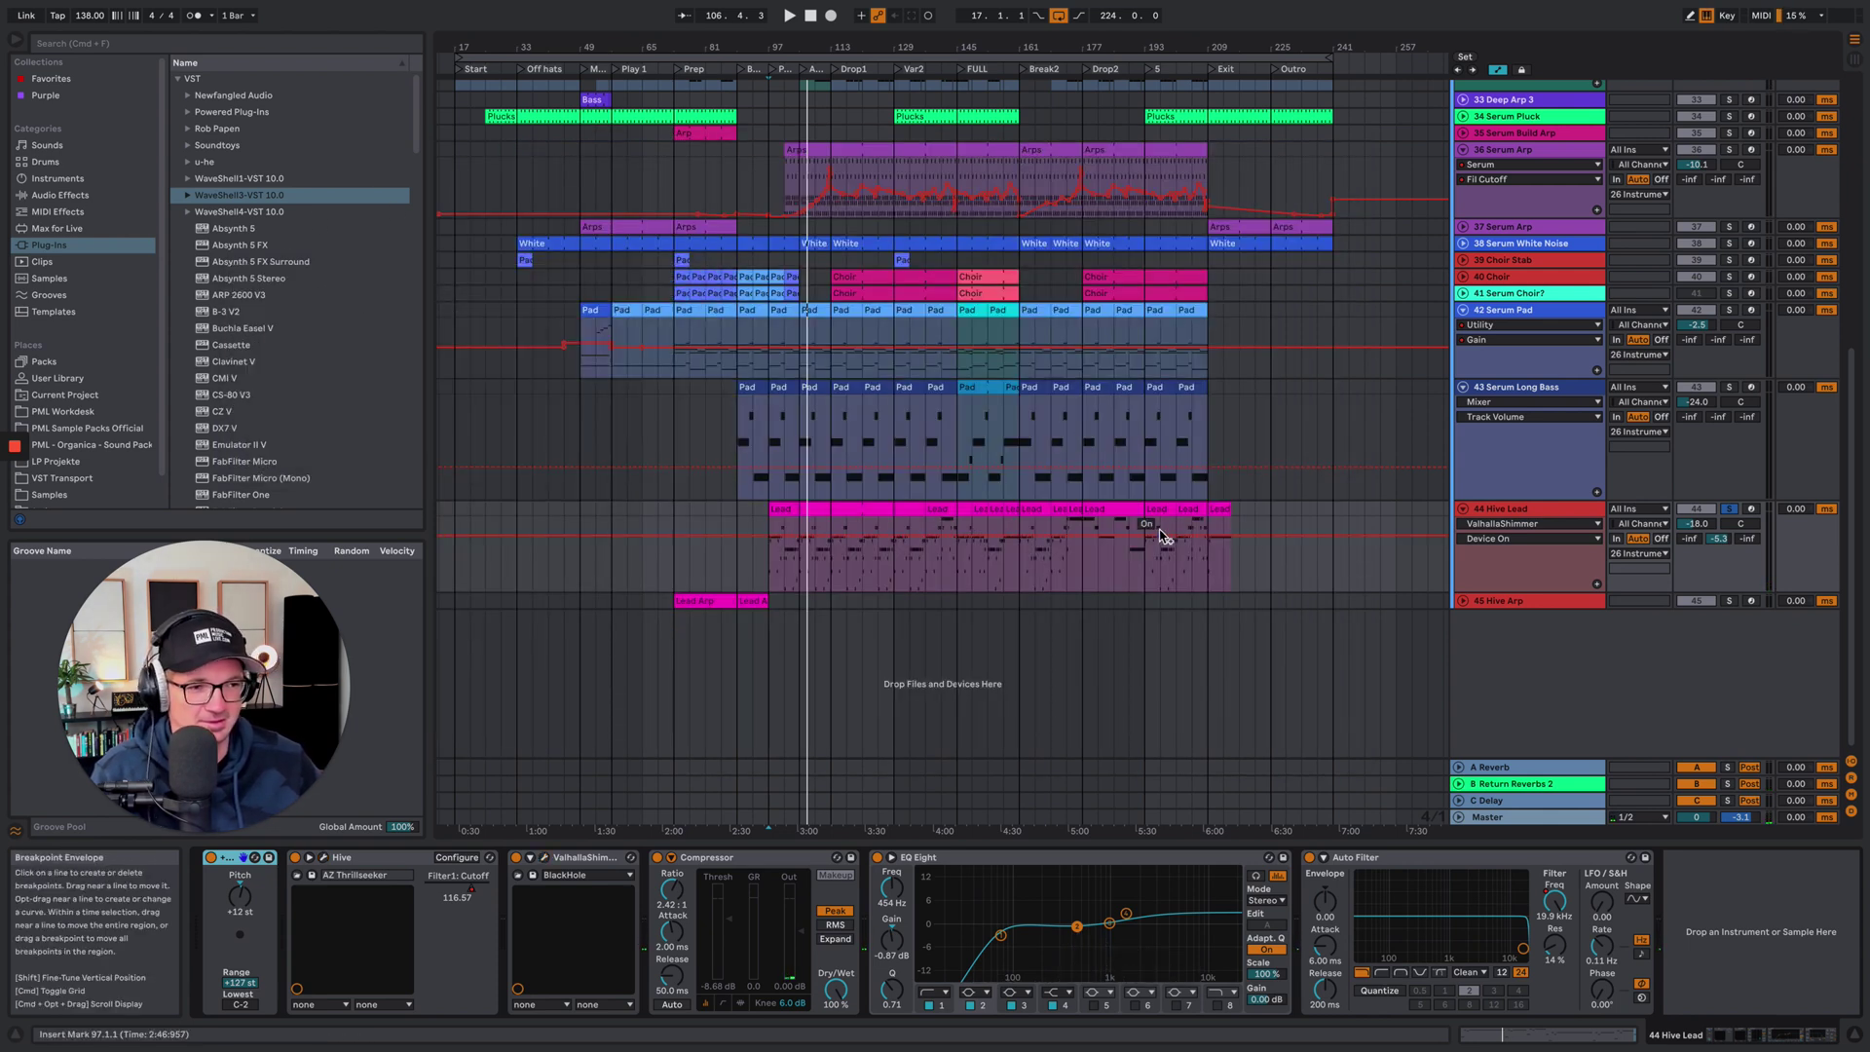
# Solo the Serum Long Bass track and play it from bar 97
pyautogui.click(1546, 393)
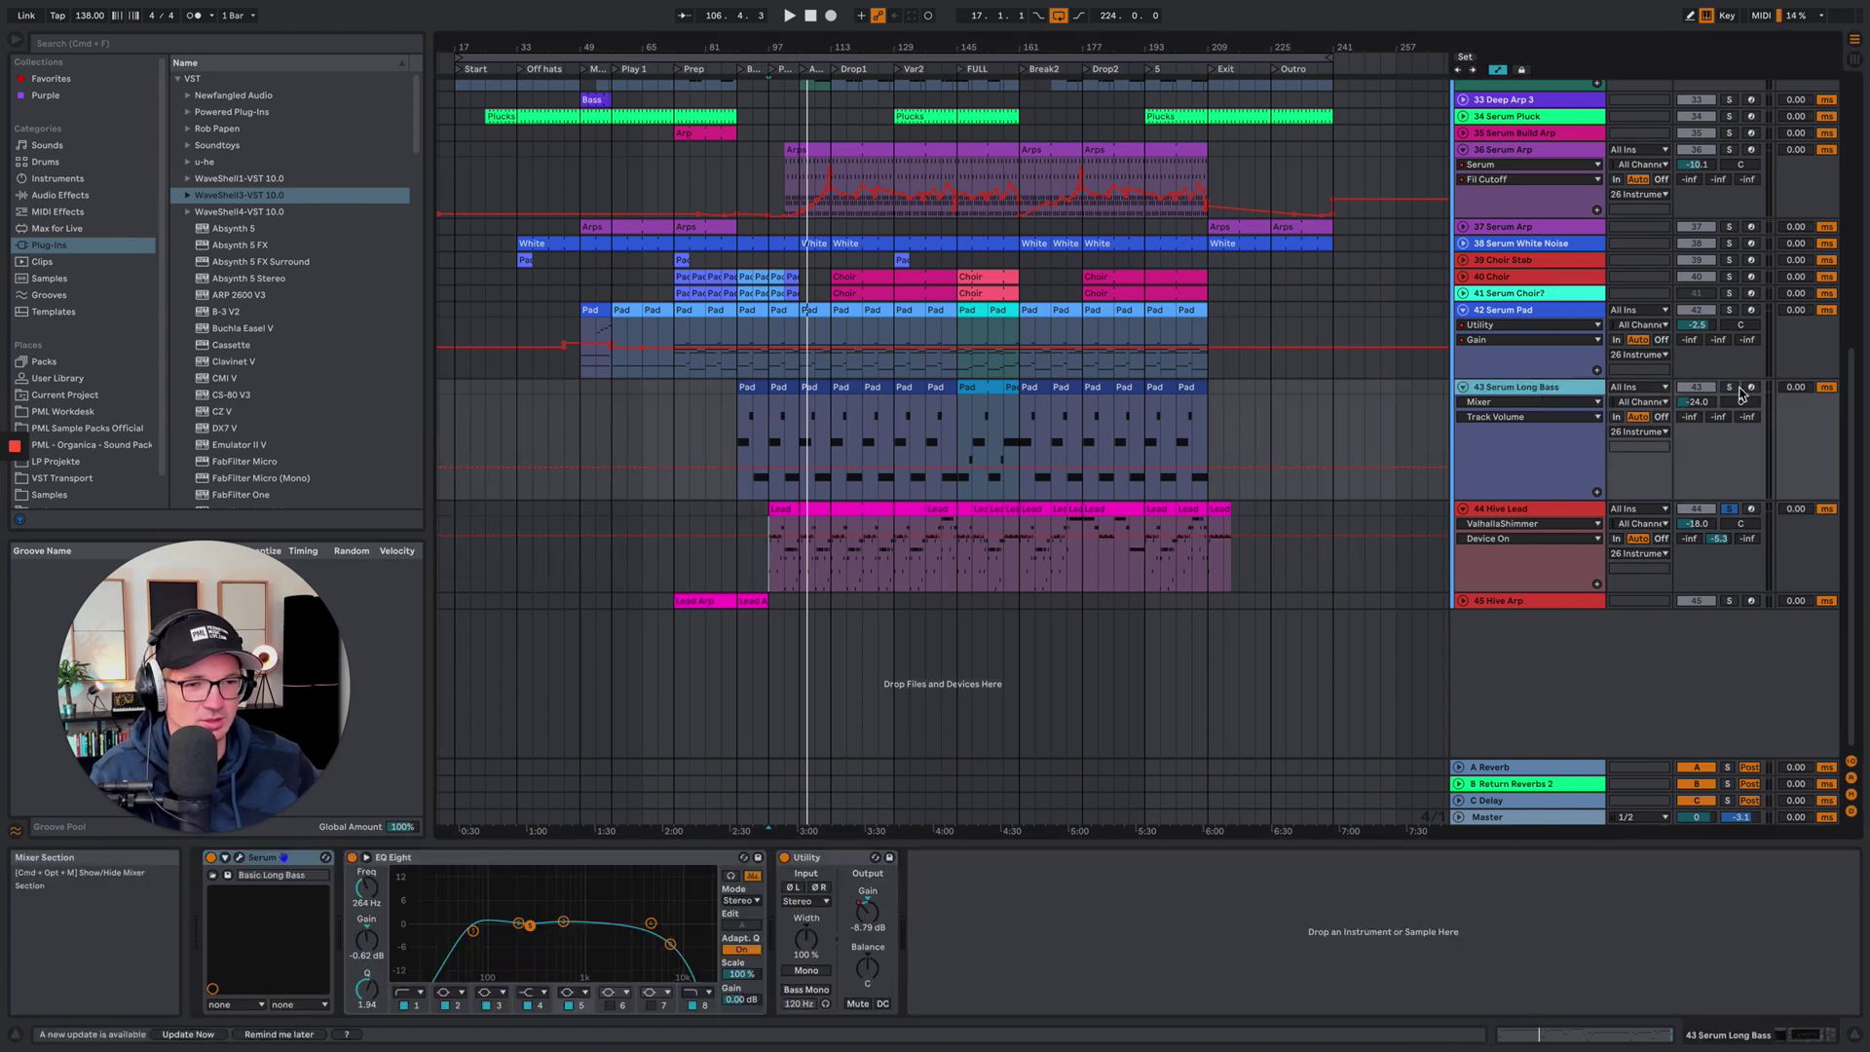
pyautogui.click(1731, 388)
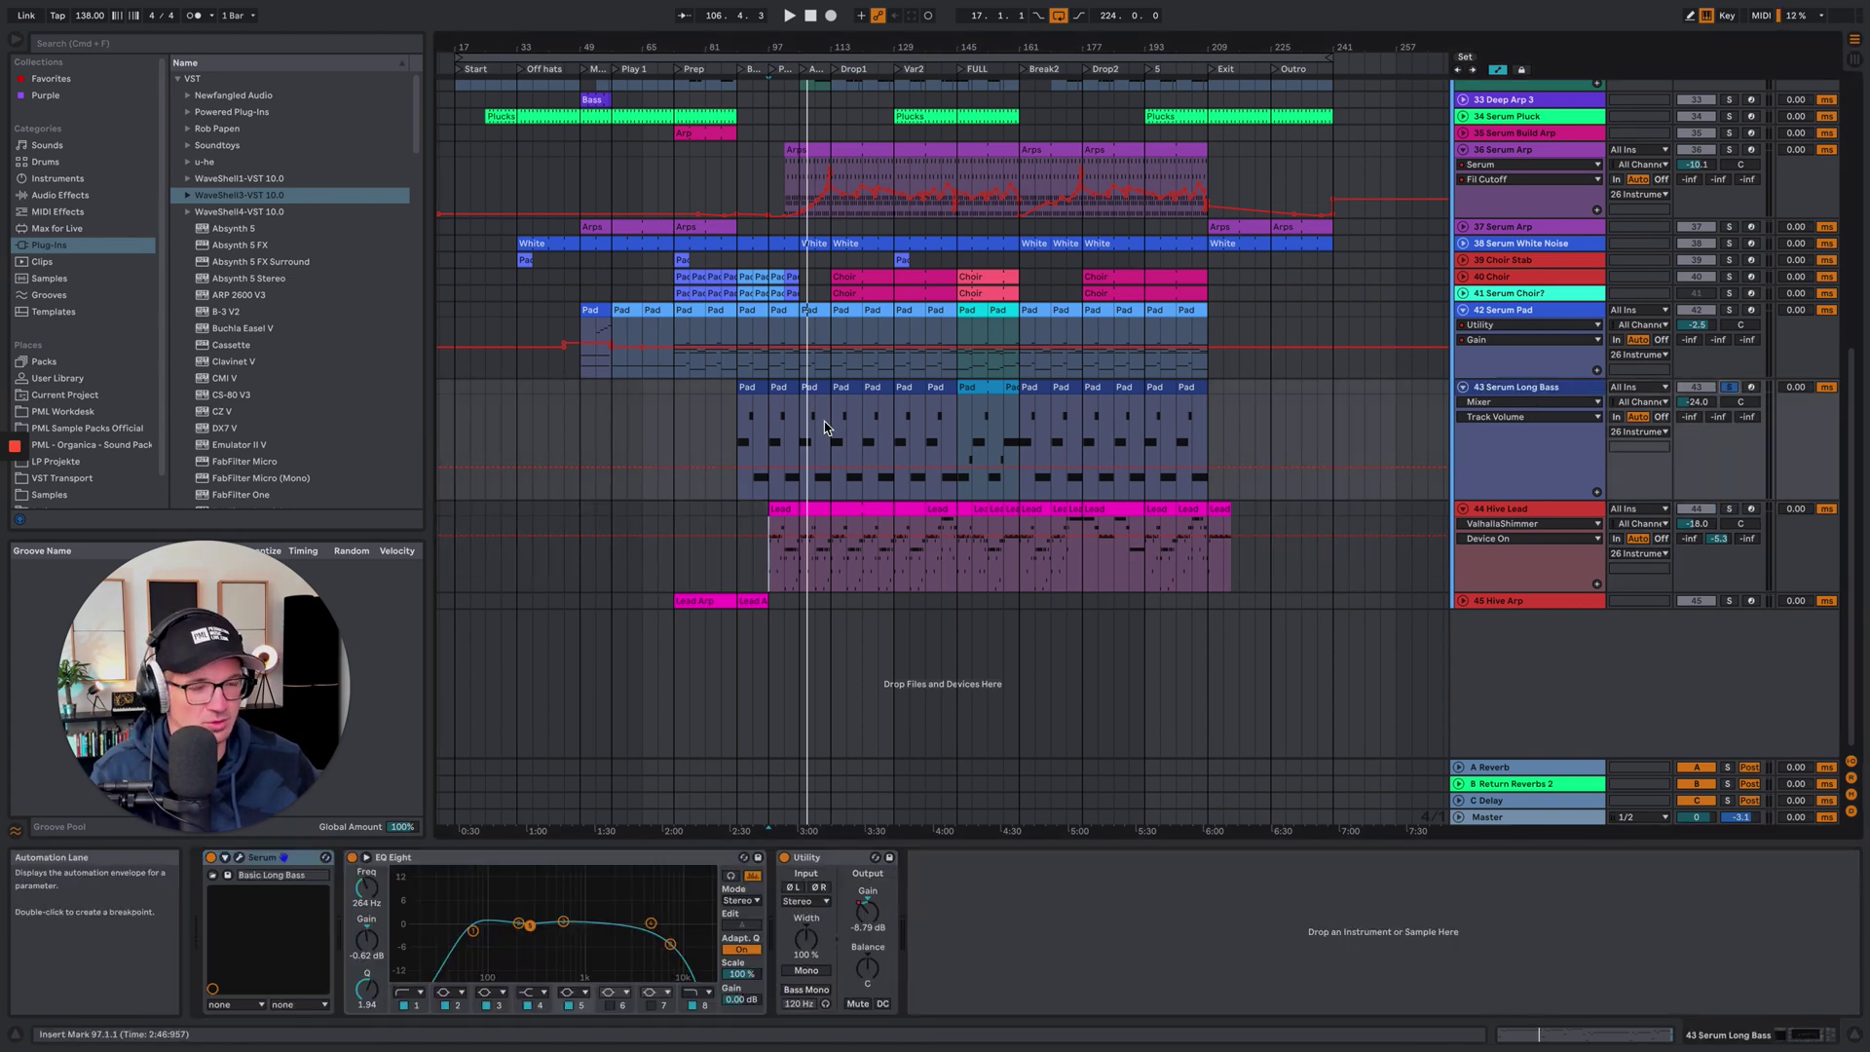
pyautogui.press('space')
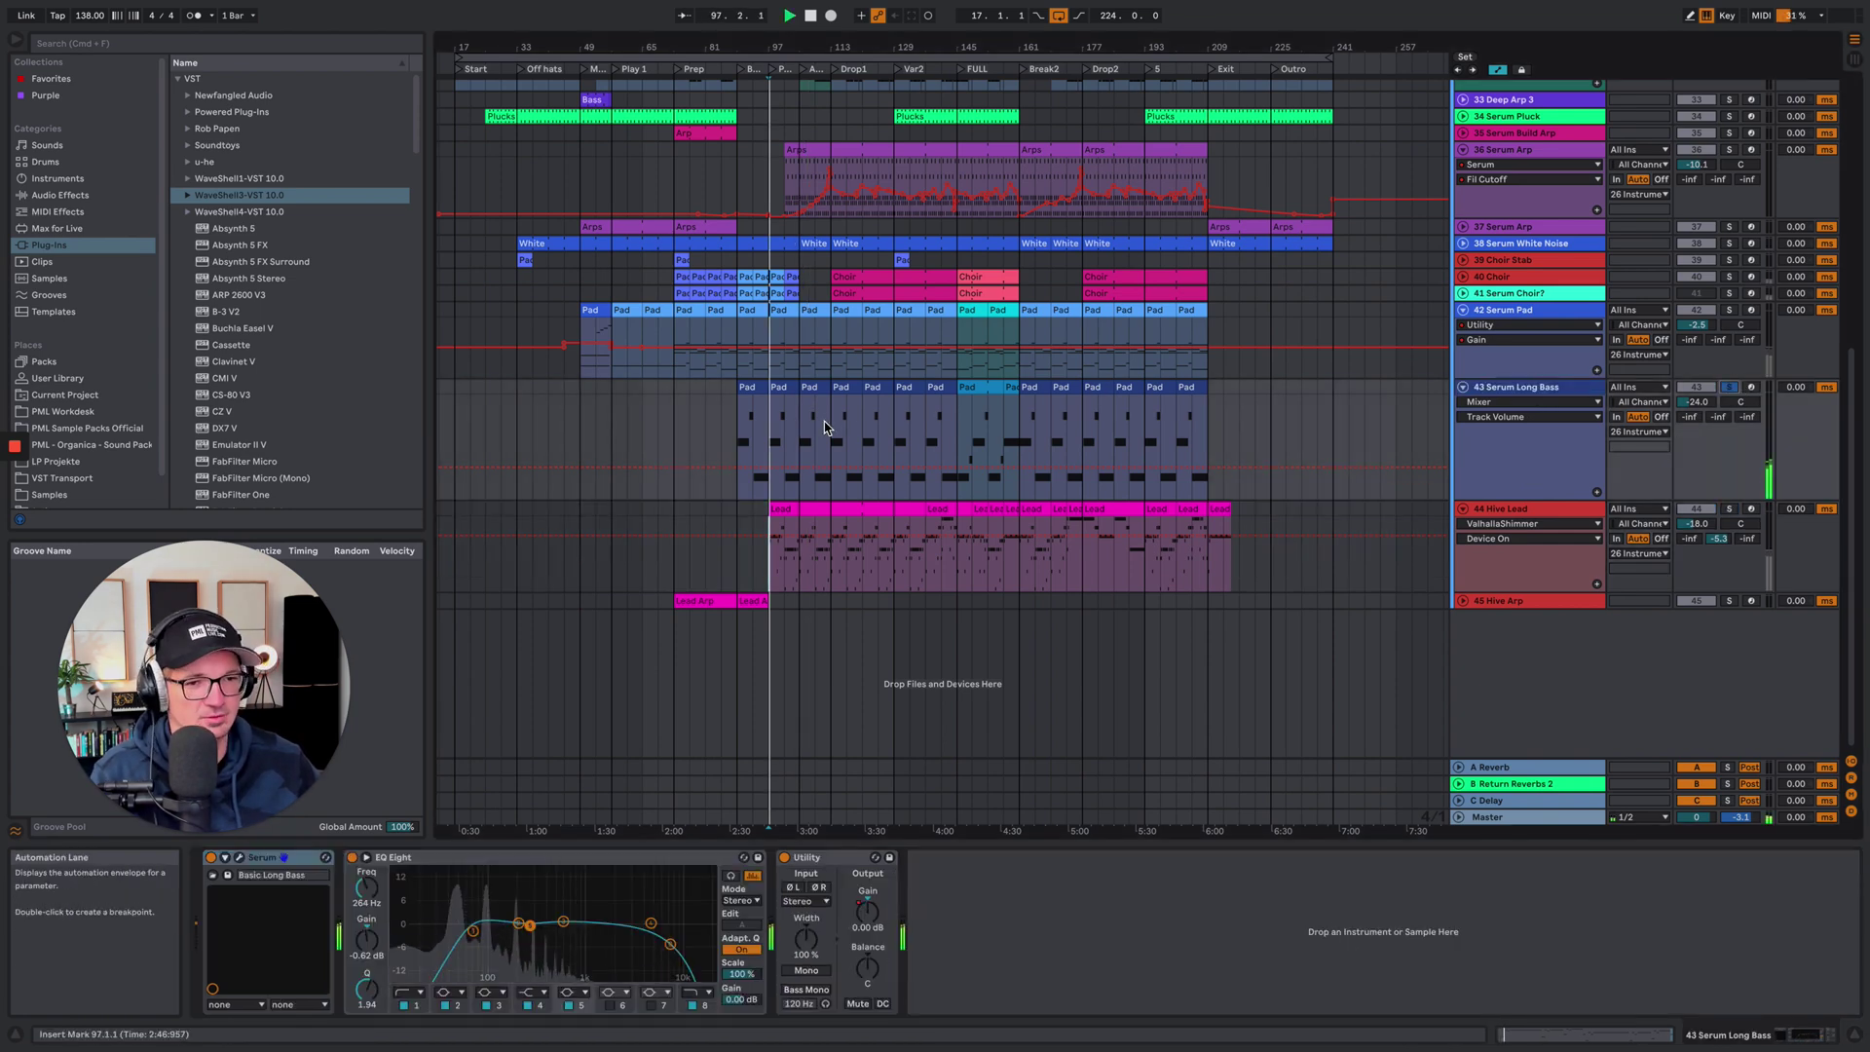
# Inspect the Basic Long Bass patch in Serum on the Serum Long Bass track and close the synth window
pyautogui.click(257, 866)
pyautogui.click(257, 866)
pyautogui.click(257, 866)
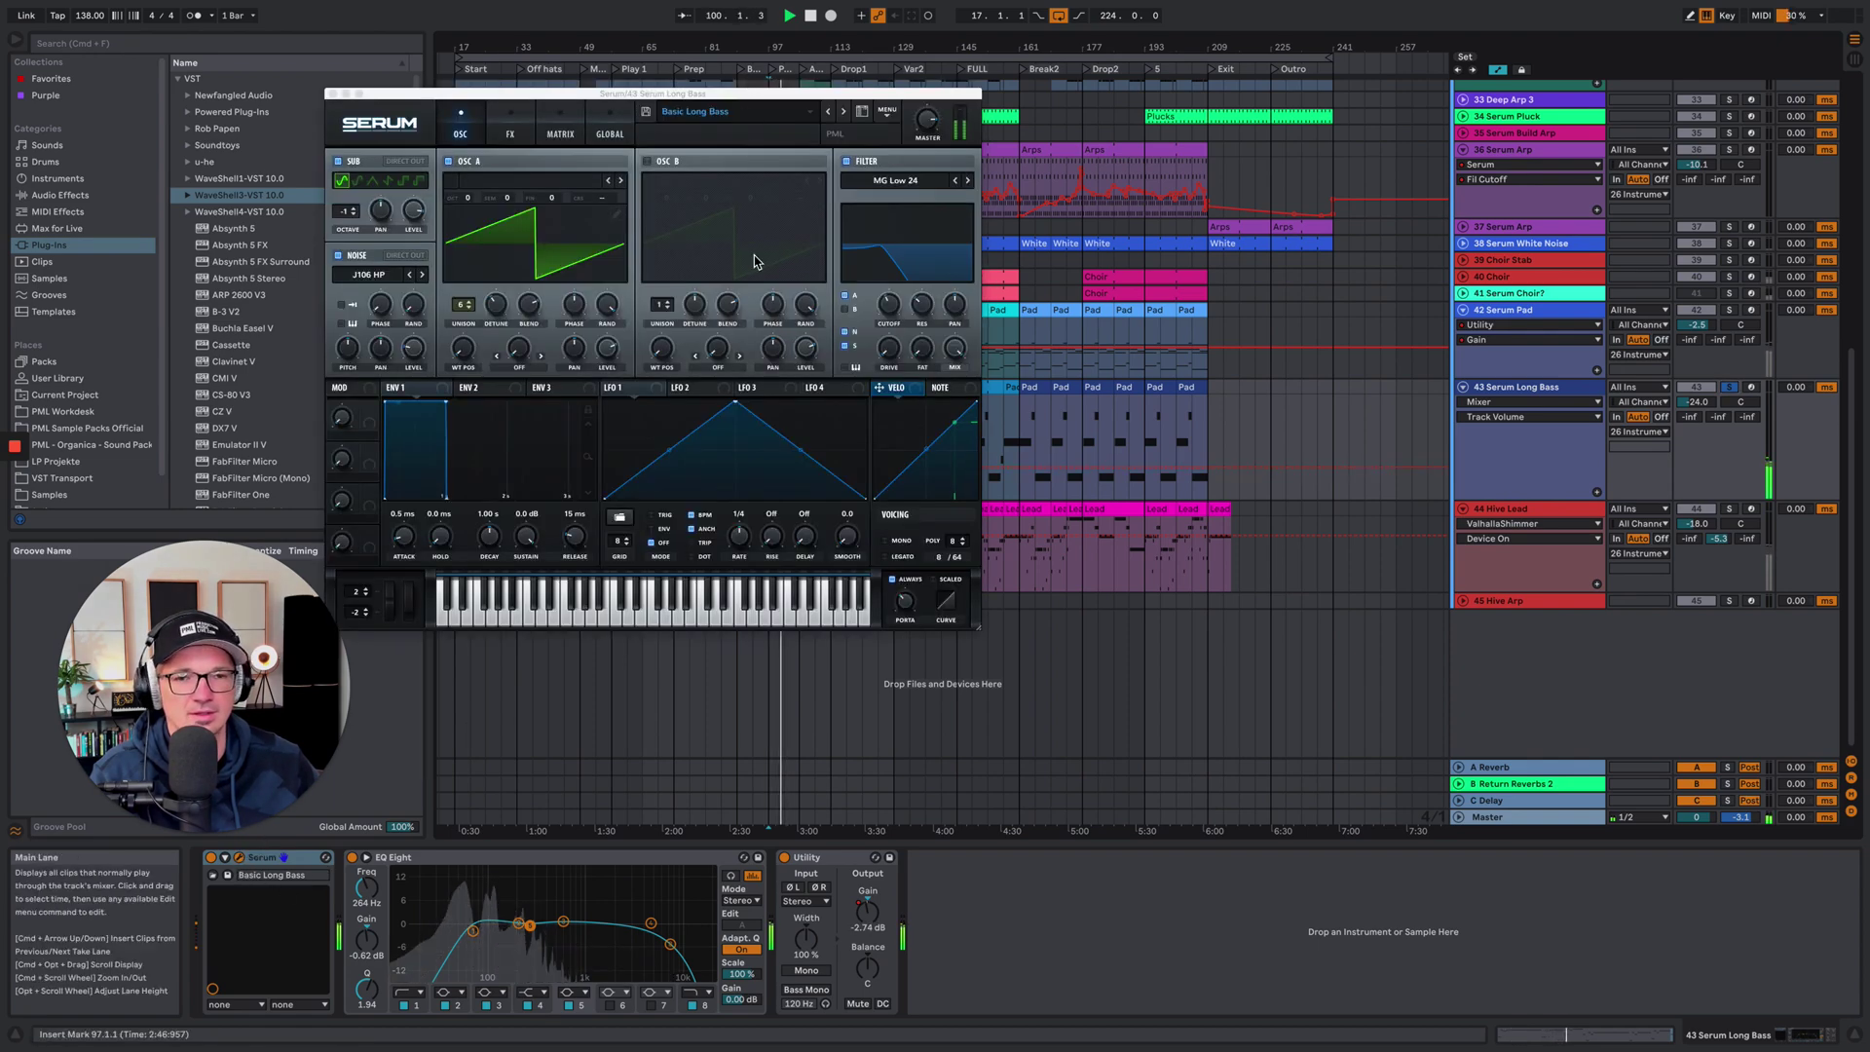
pyautogui.click(332, 95)
# Solo the Serum Pad track and play its chords in the arrangement
pyautogui.scroll(2, 675, 426)
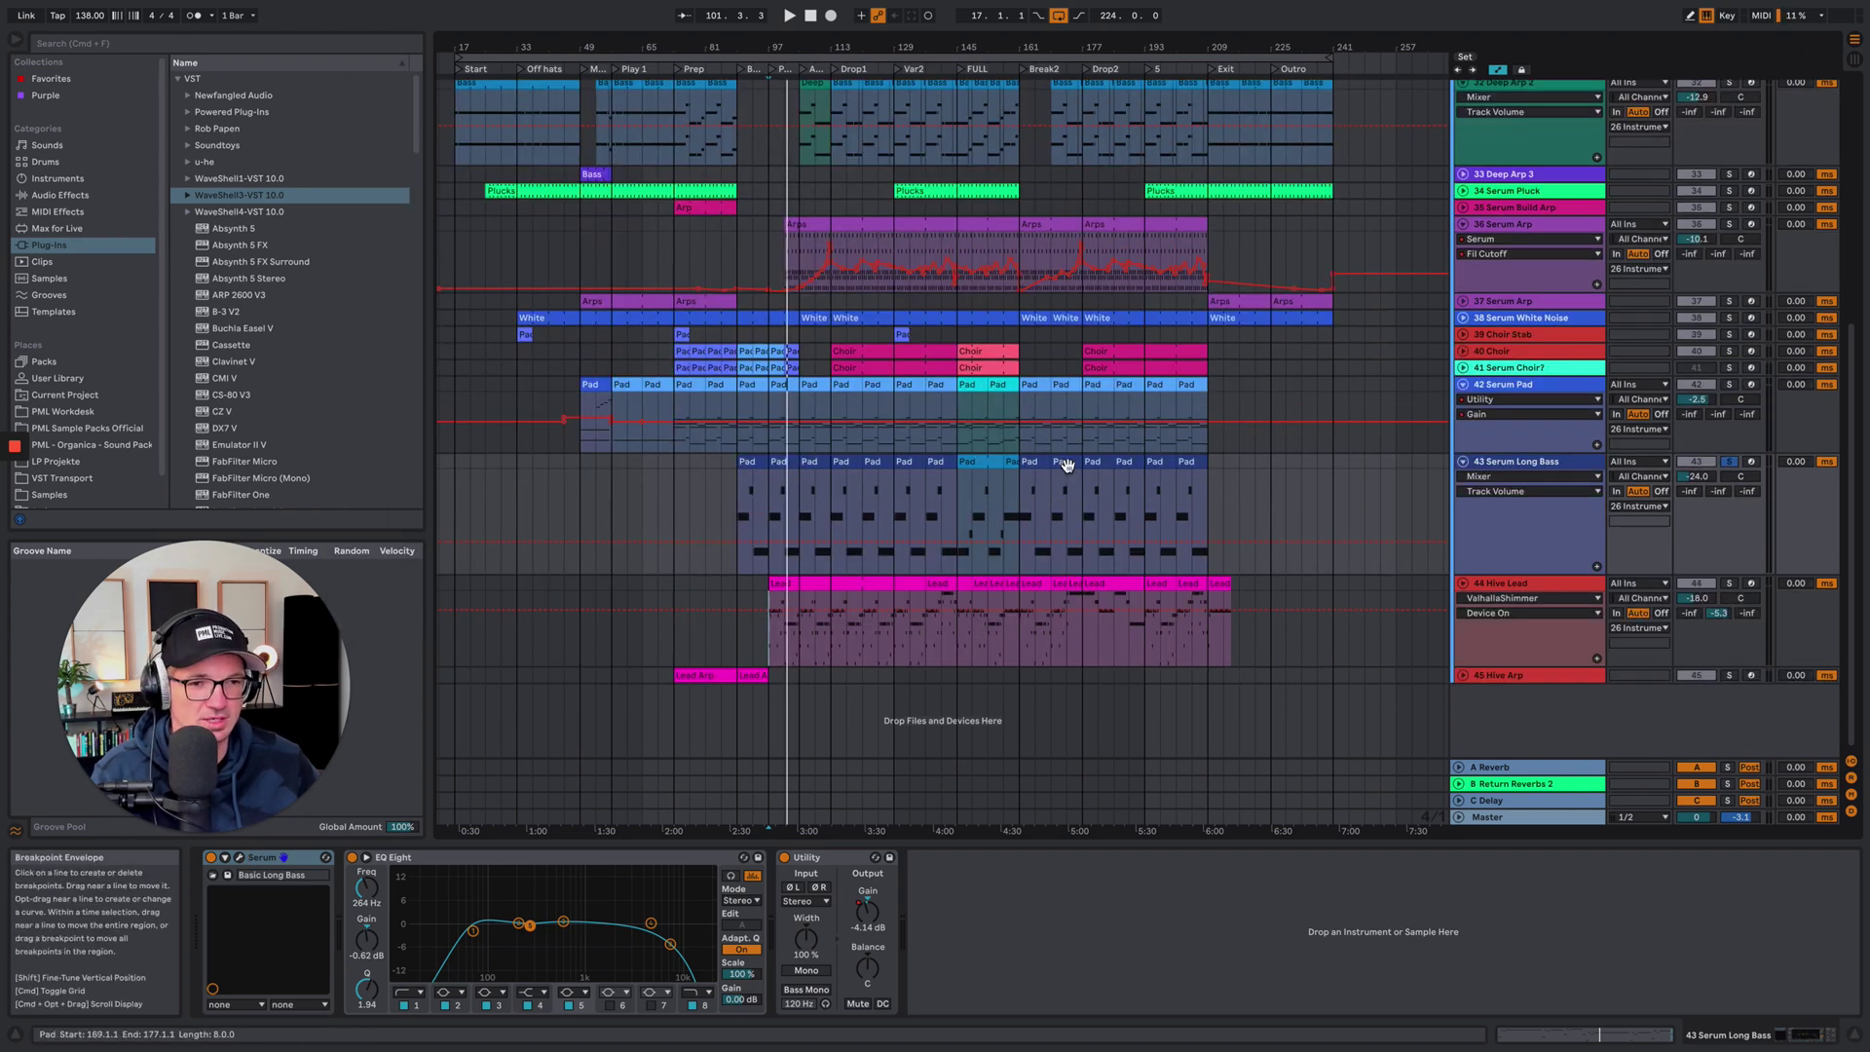
pyautogui.click(771, 384)
pyautogui.press('space')
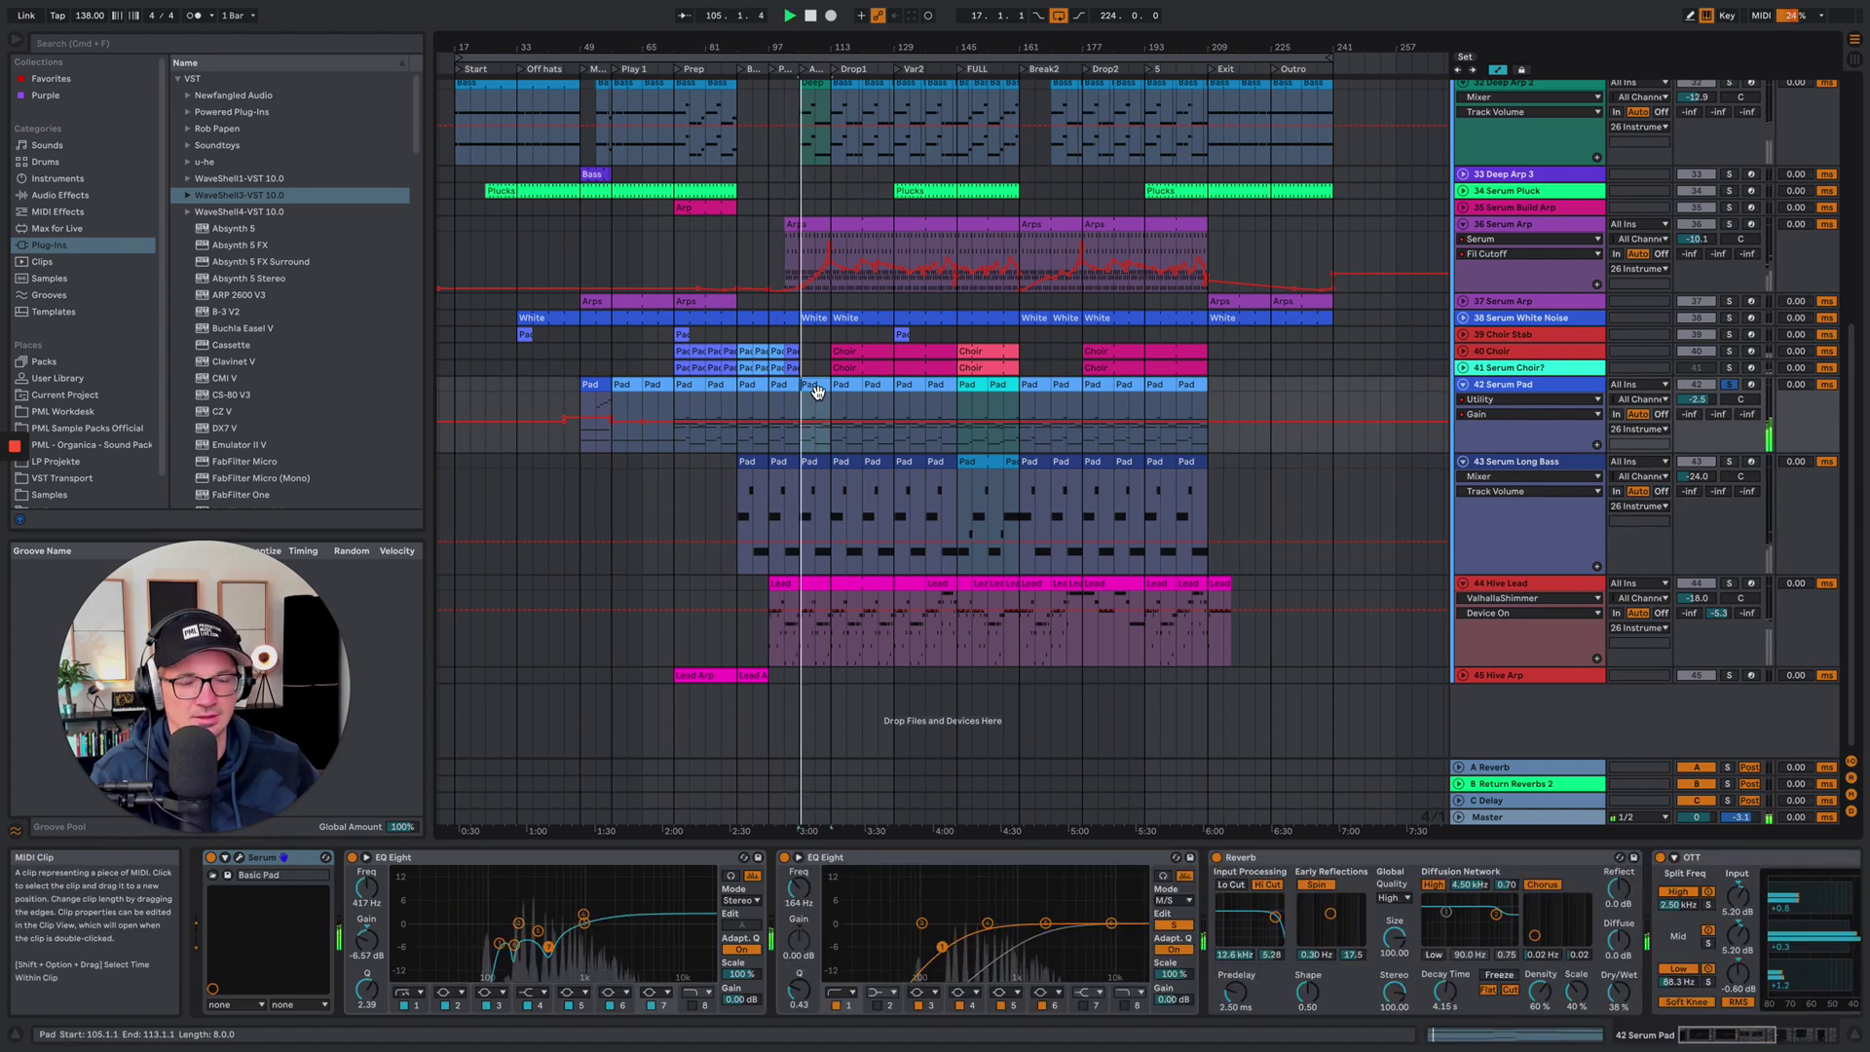
# Examine the chord notes of the Serum Pad clip at bar 105, enlarged enough to read the note names, and return to the track's devices
pyautogui.doubleClick(816, 391)
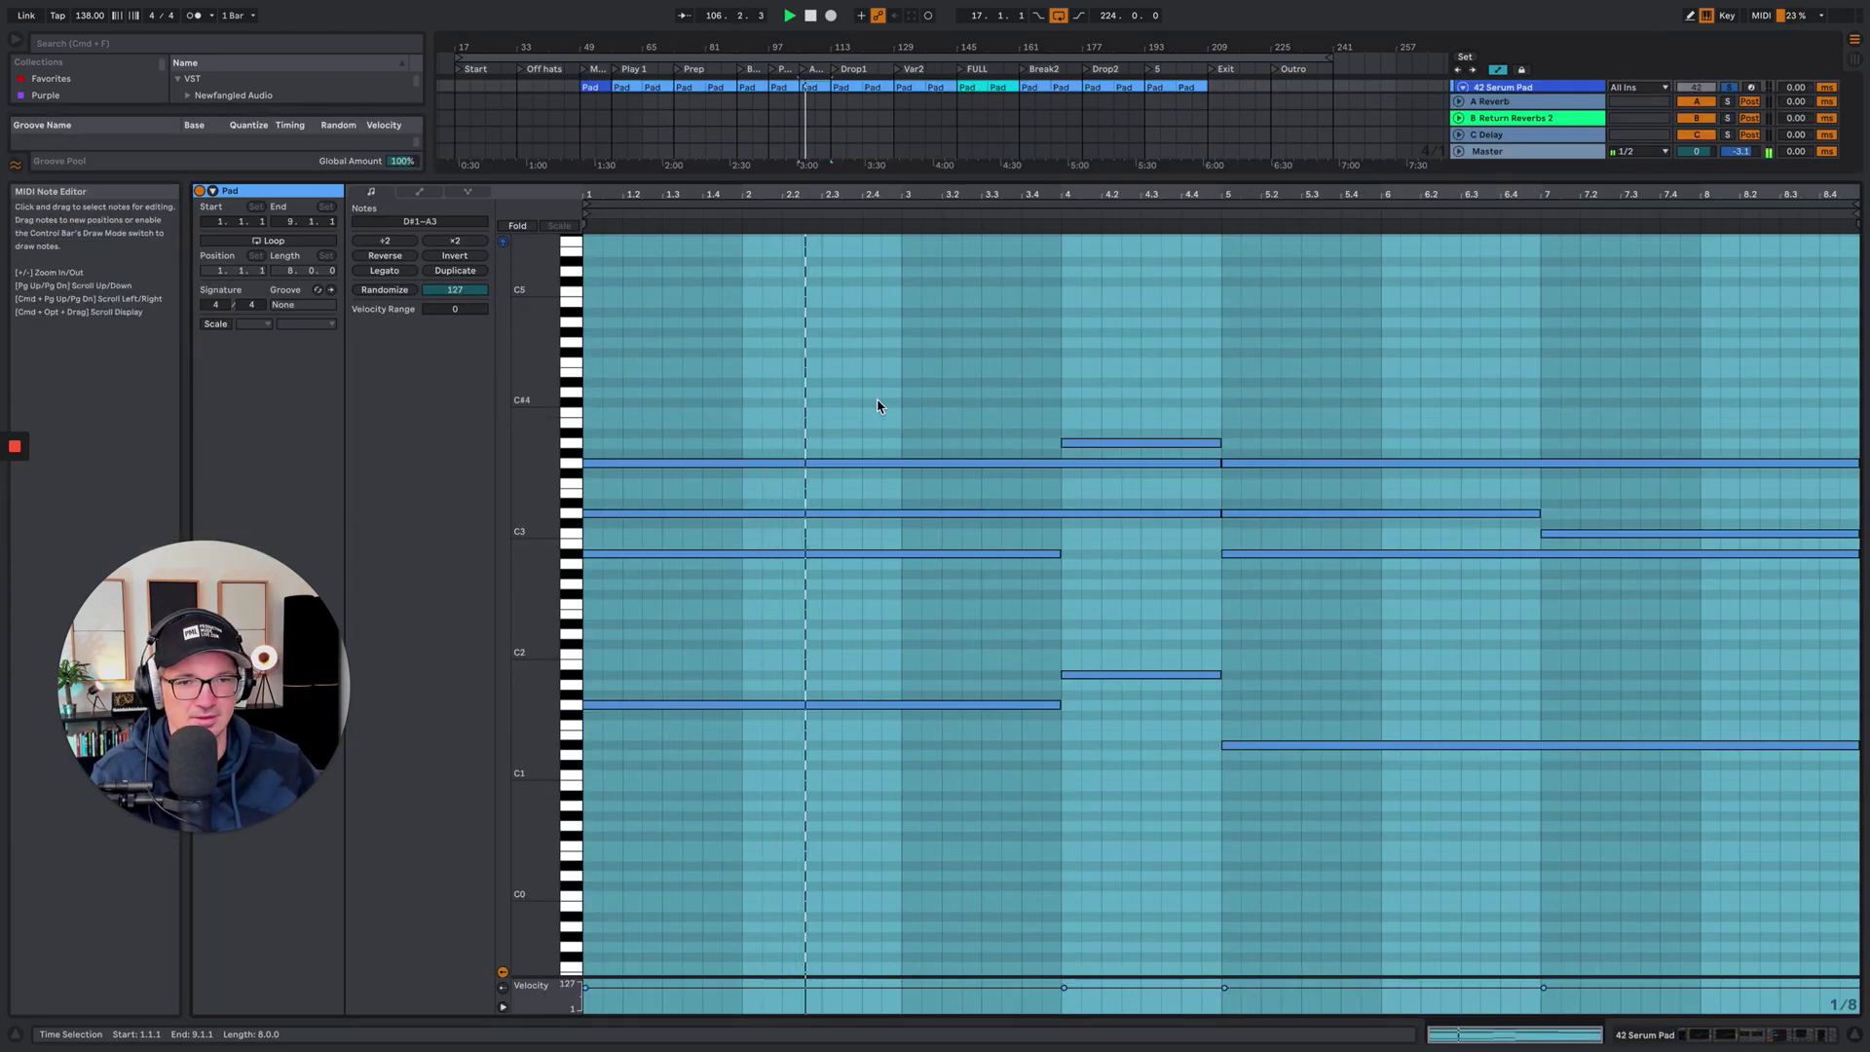
pyautogui.moveTo(533, 615); pyautogui.dragTo(536, 622)
pyautogui.click(803, 645)
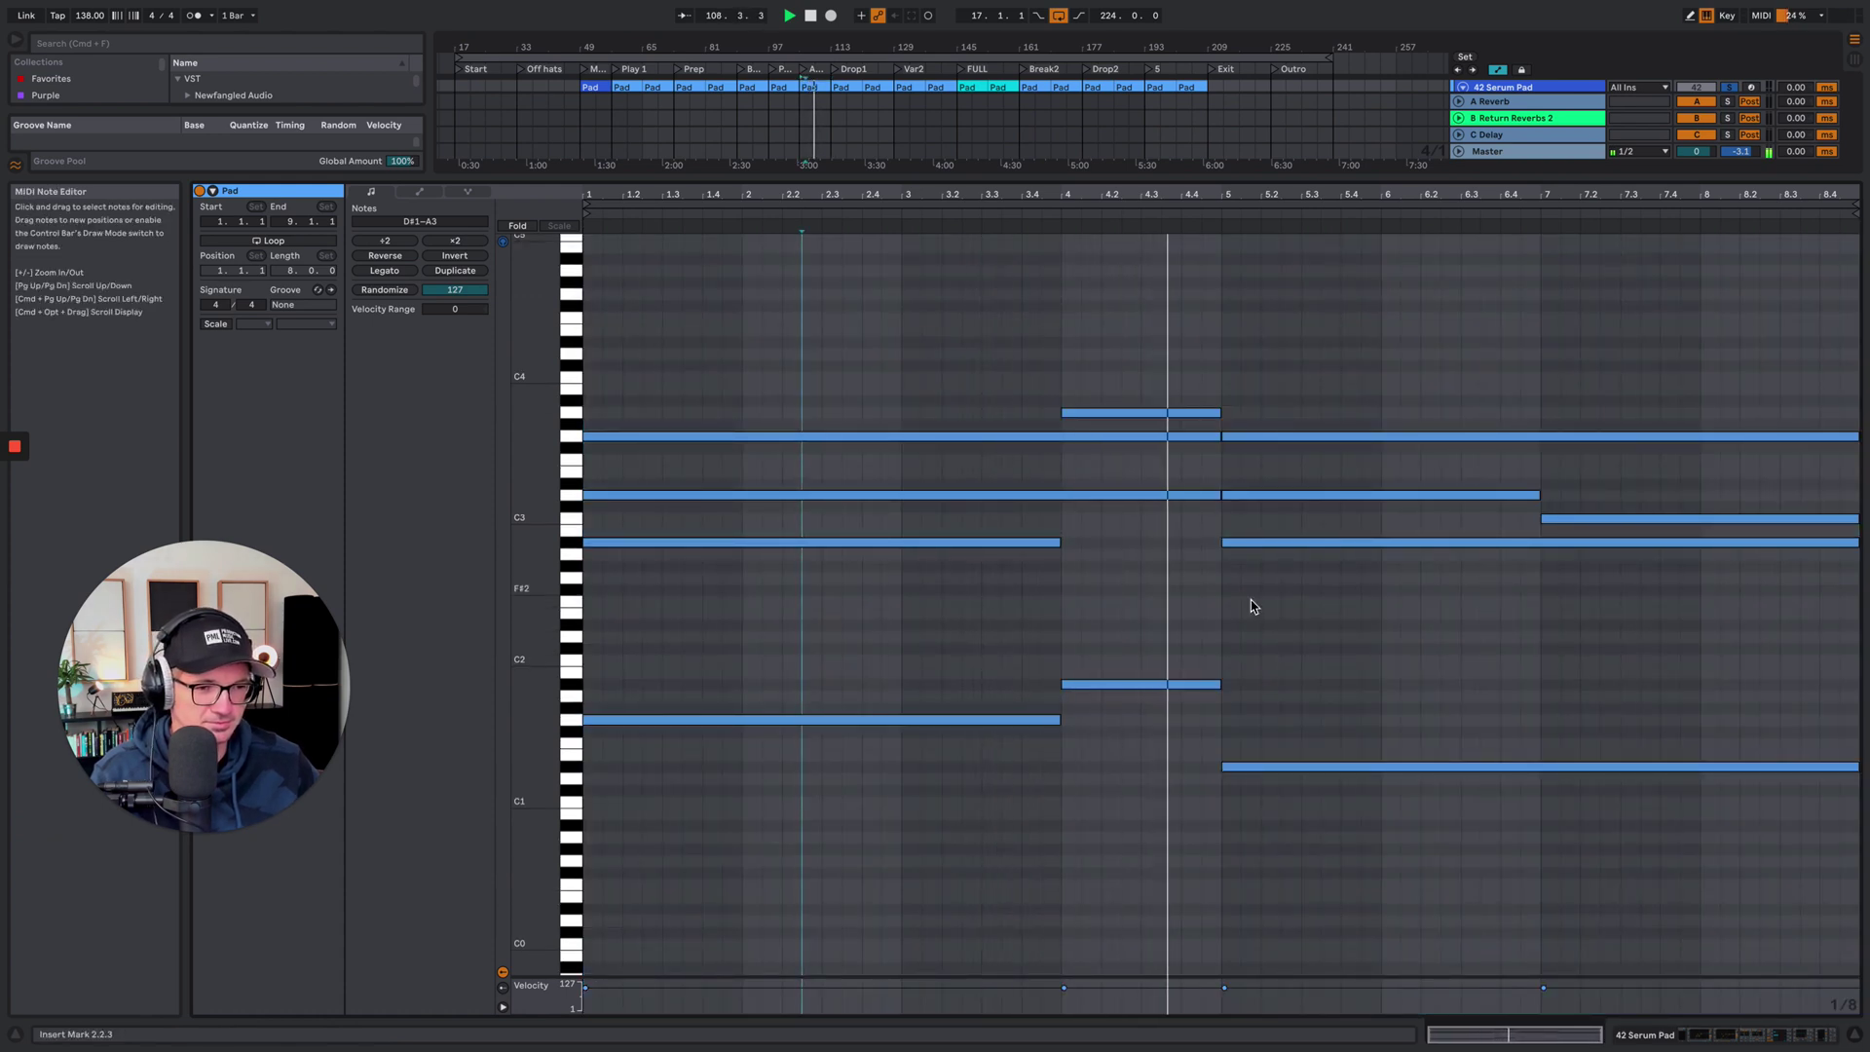
pyautogui.moveTo(533, 647); pyautogui.dragTo(559, 650)
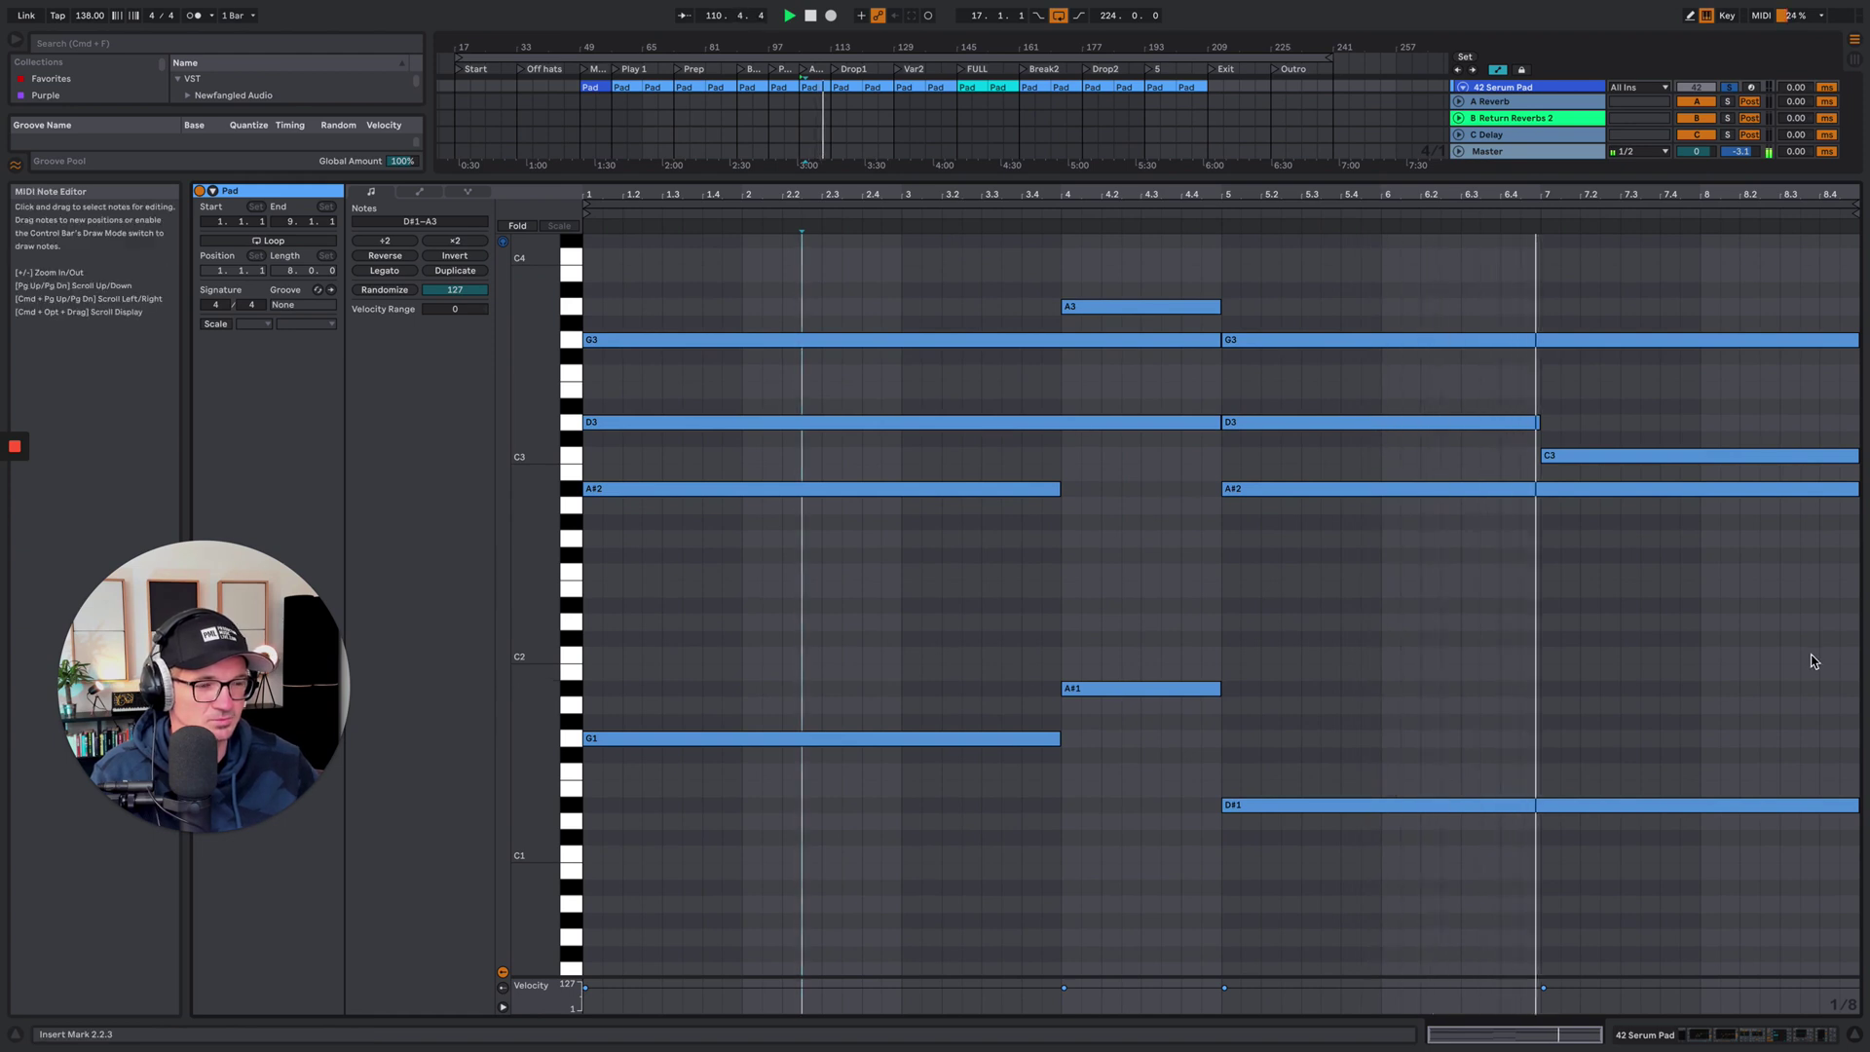
pyautogui.click(1727, 1035)
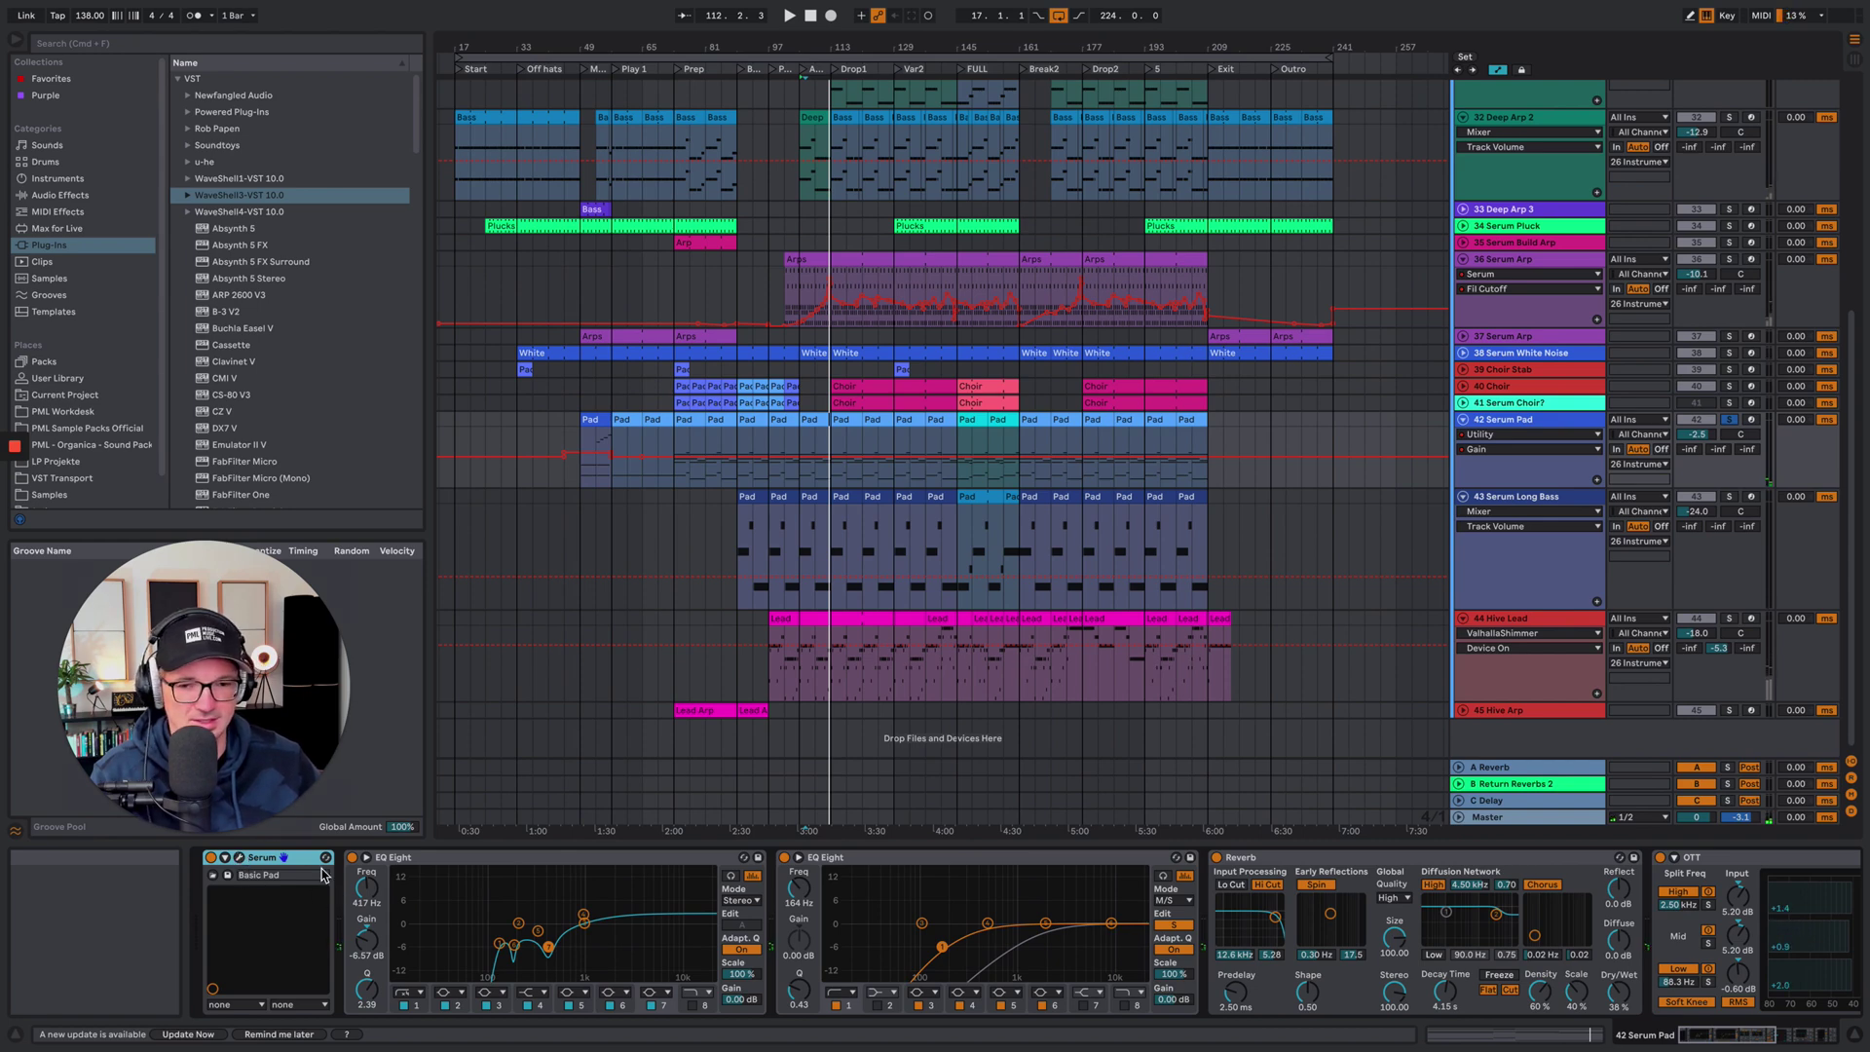
# Inspect the Basic Pad patch in Serum while the pad plays, and close the synth window
pyautogui.click(239, 858)
pyautogui.moveTo(610, 160); pyautogui.dragTo(838, 182)
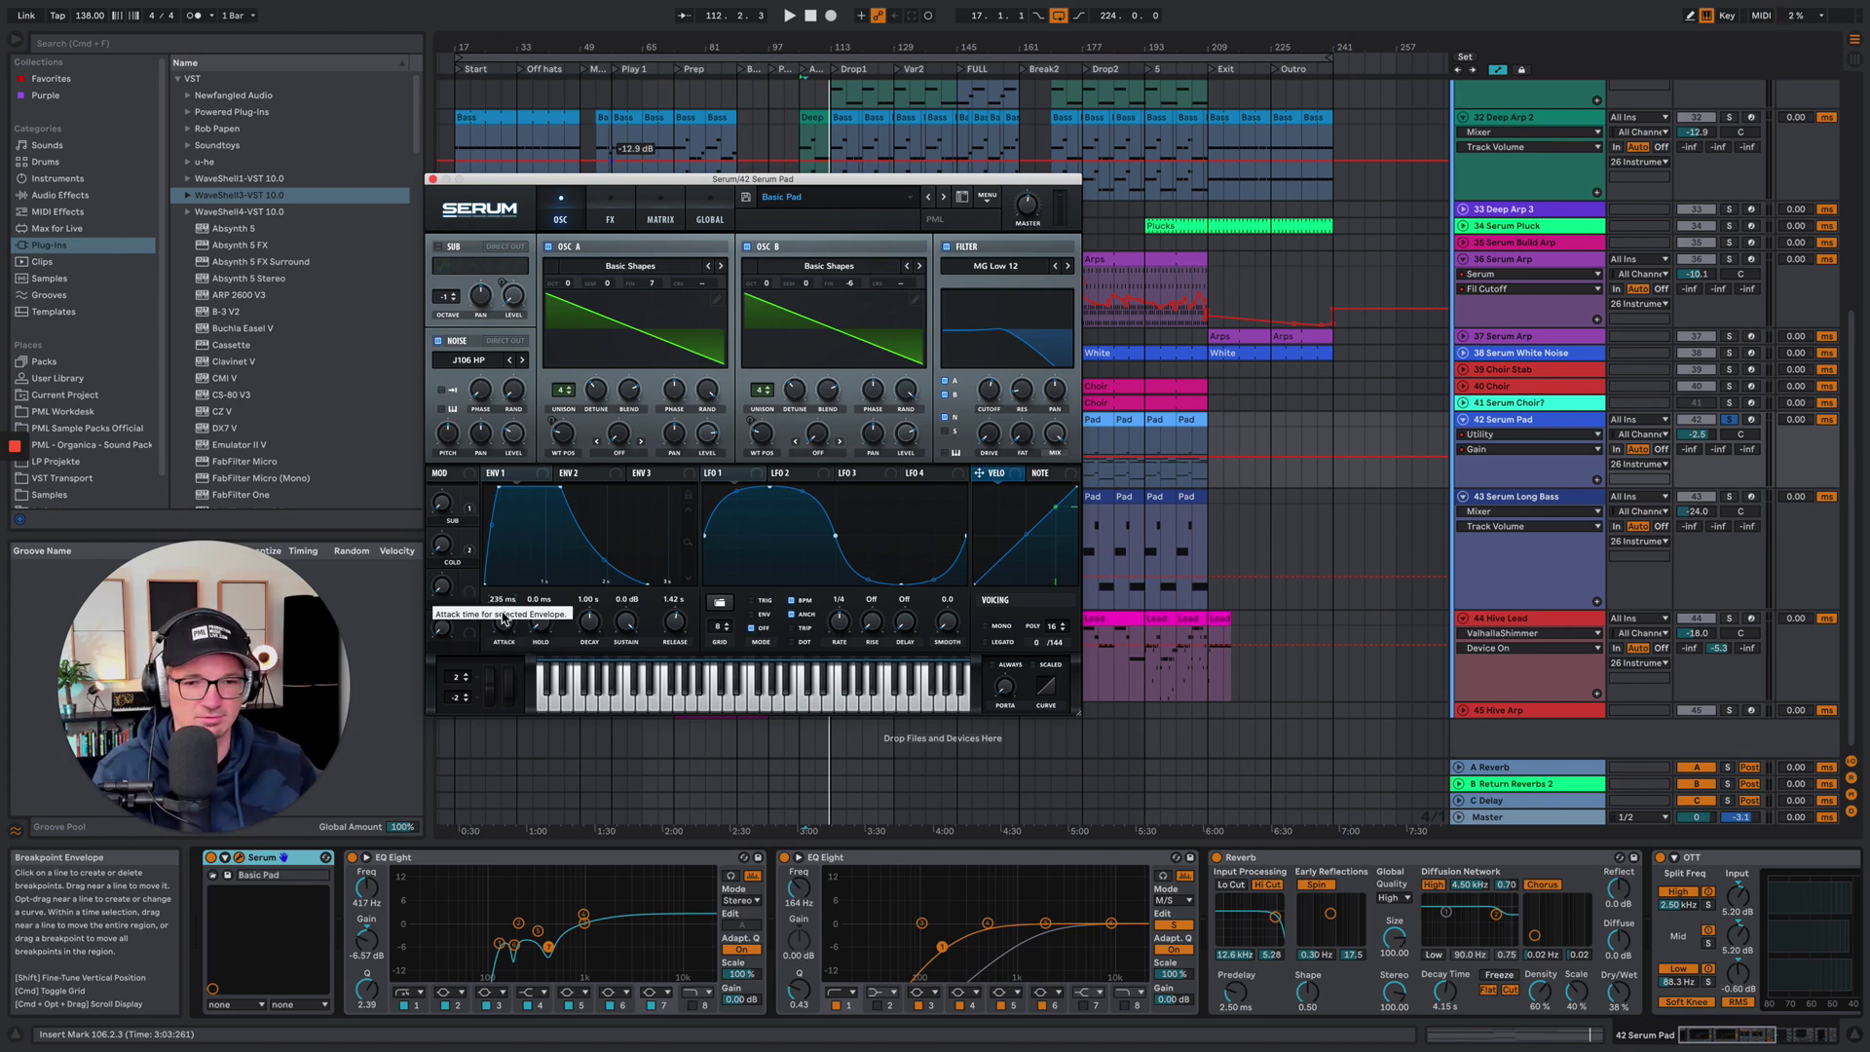
pyautogui.press('space')
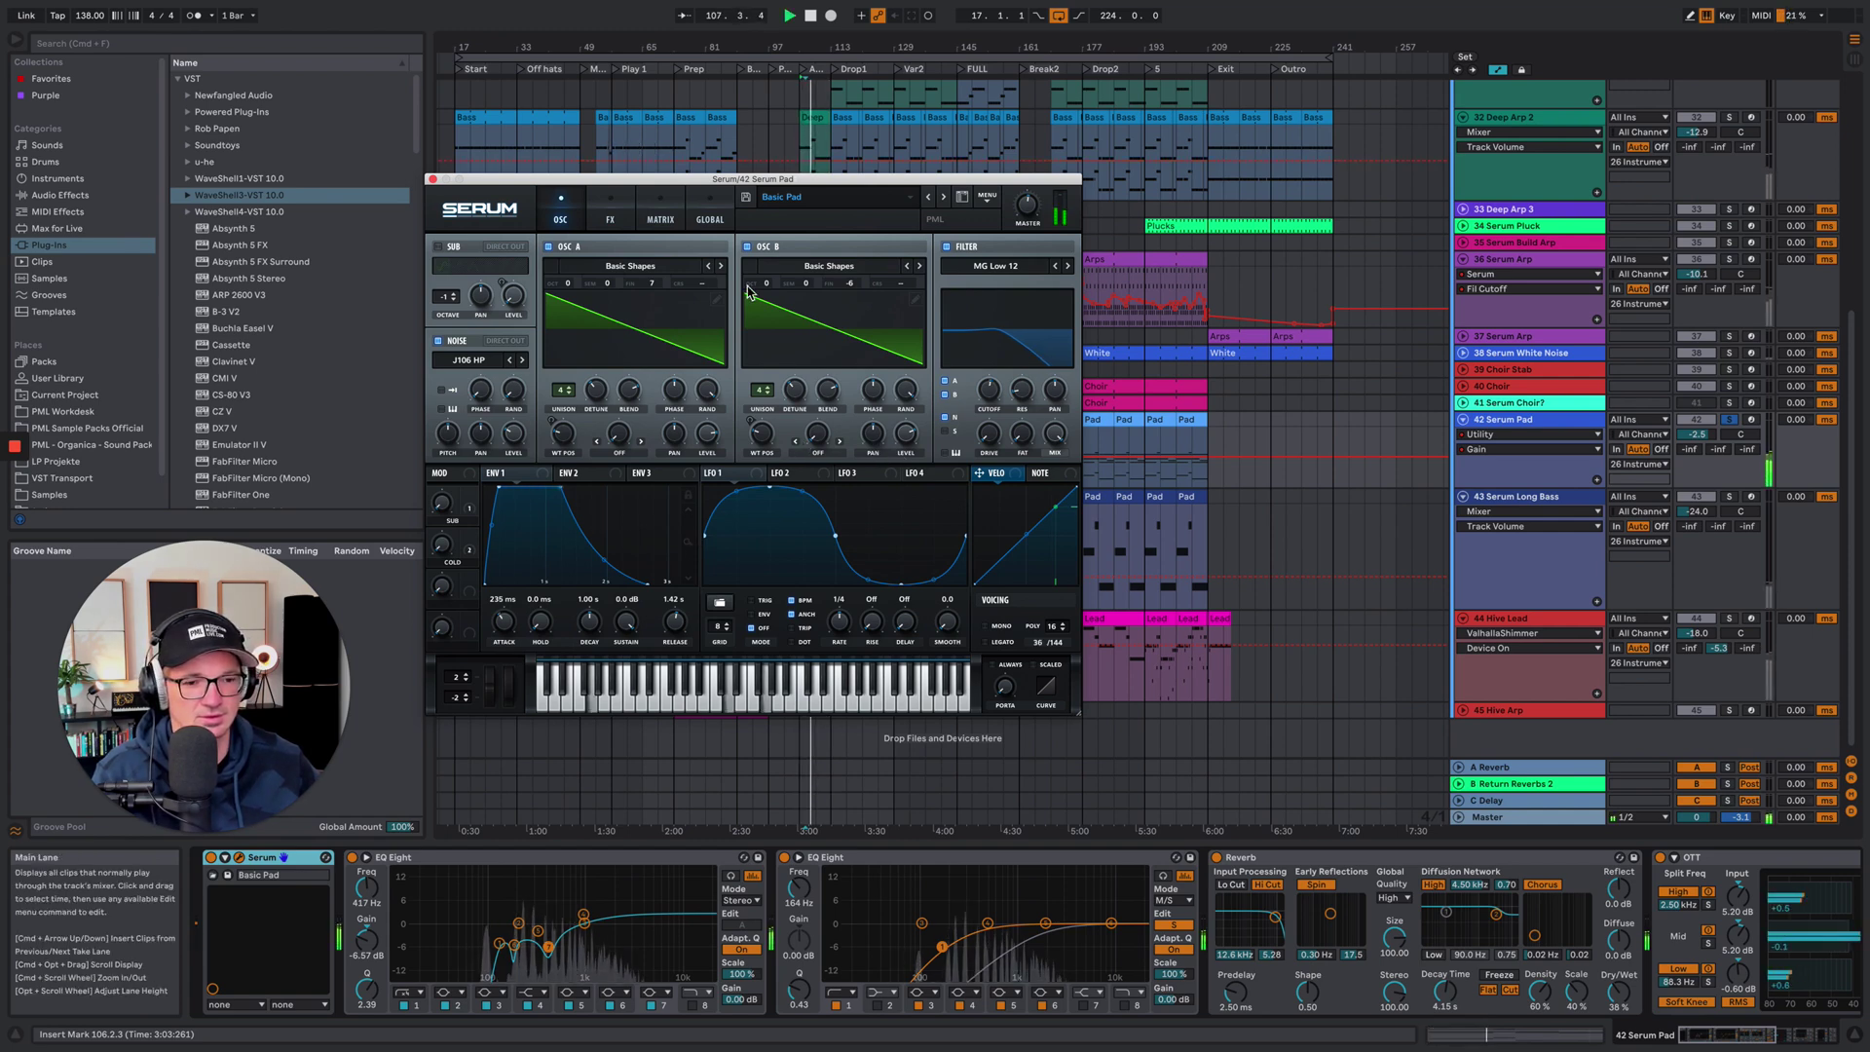
pyautogui.click(433, 180)
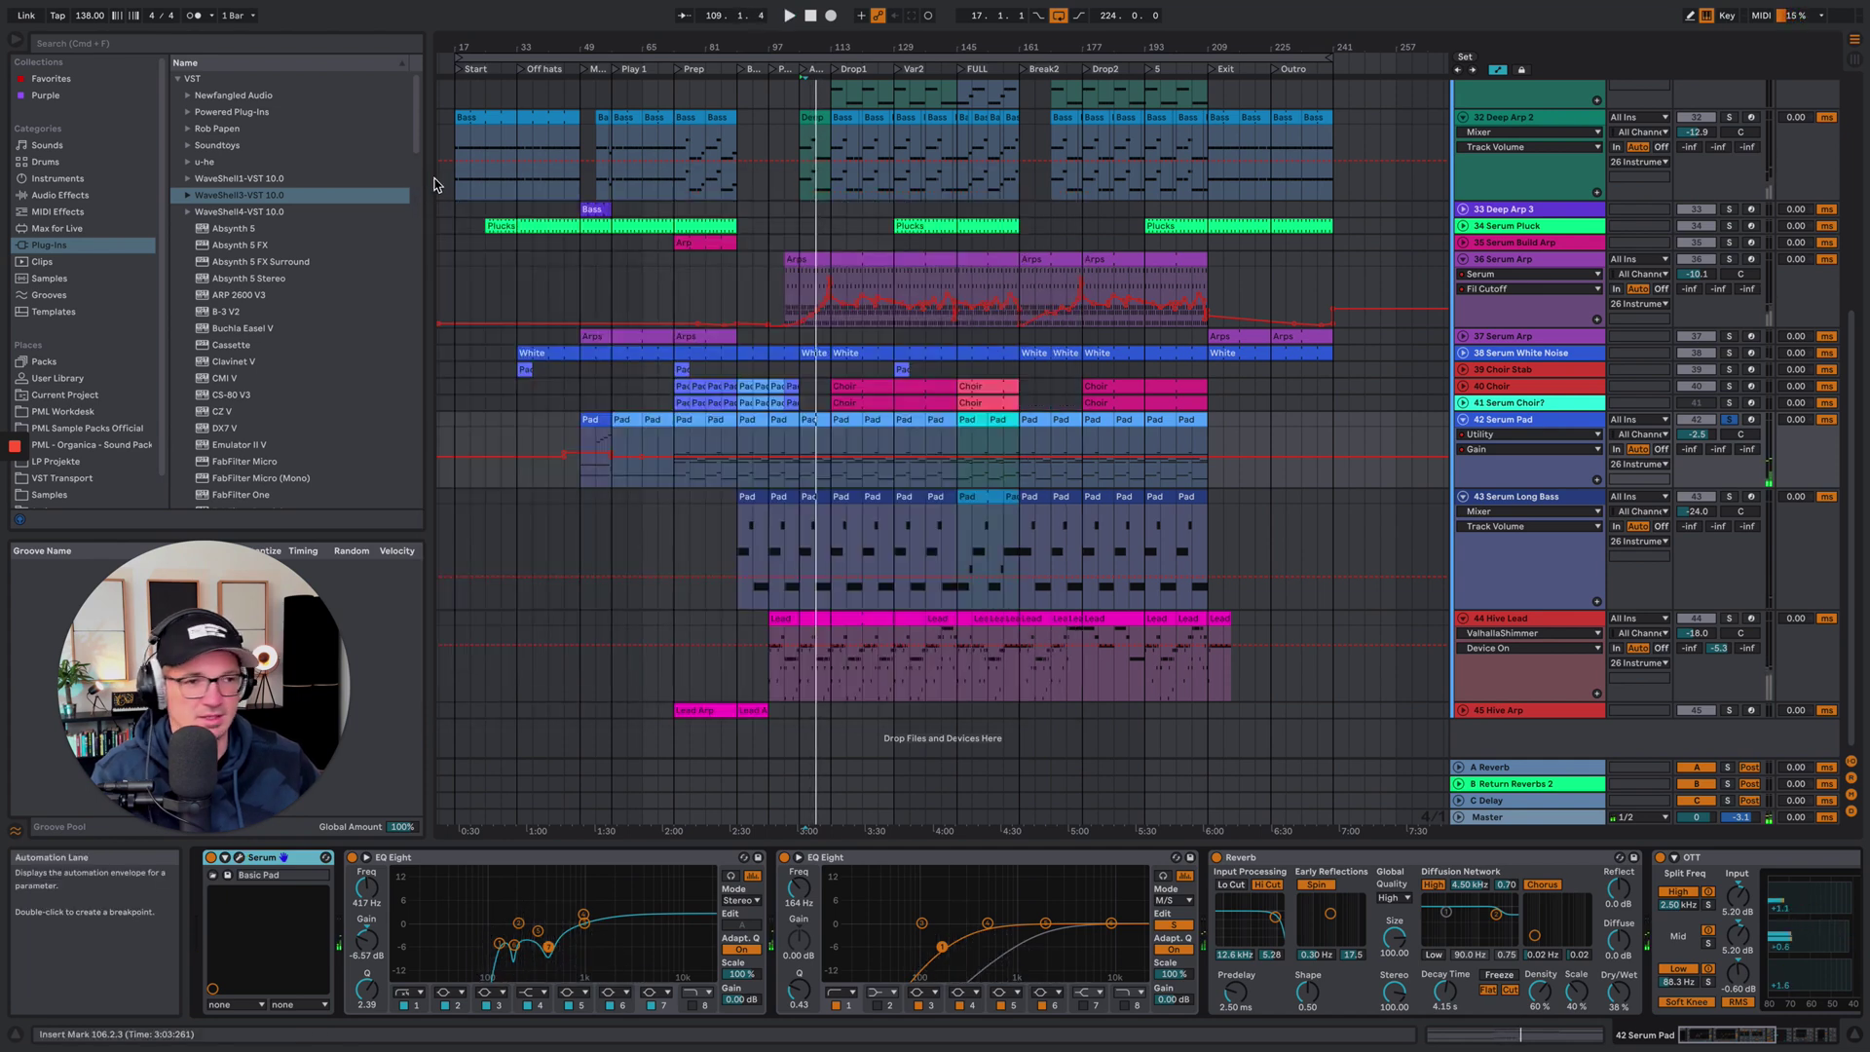
# Solo the Choir track and play it from the Drop1 clip at bar 113
pyautogui.click(854, 392)
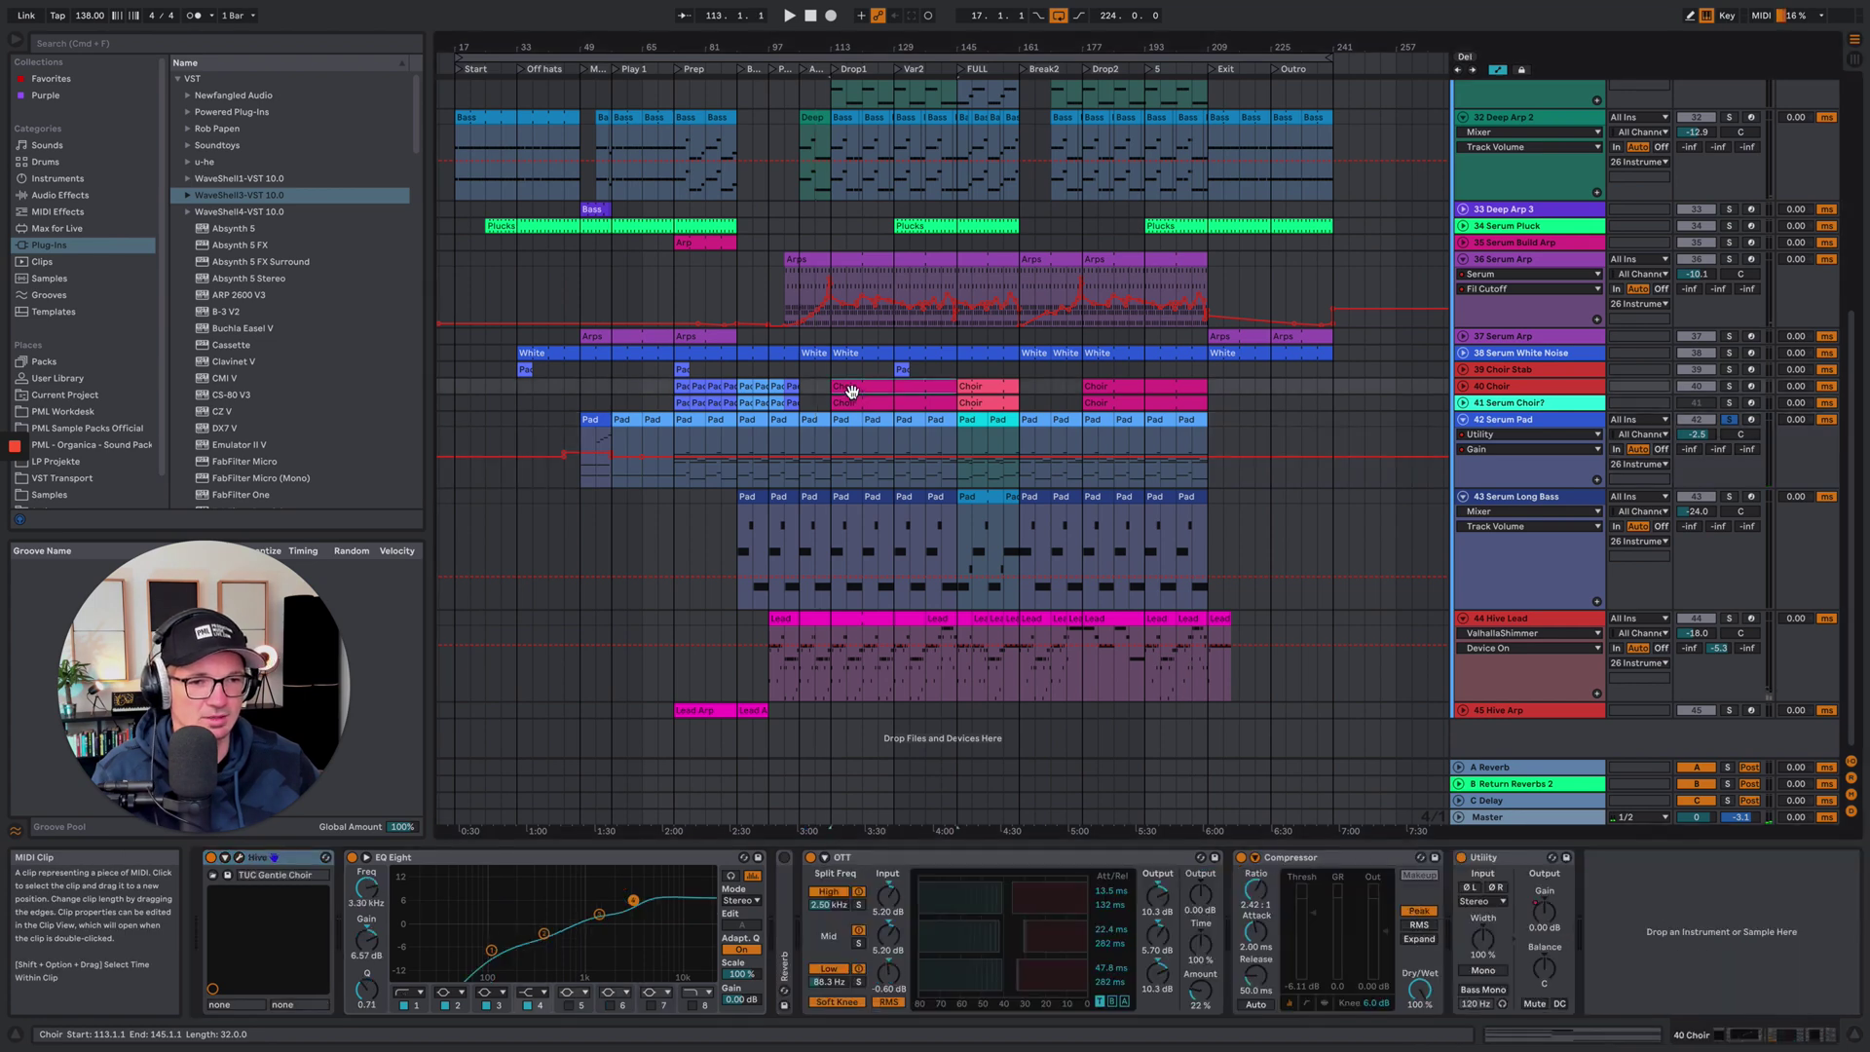
pyautogui.click(1729, 386)
pyautogui.press('space')
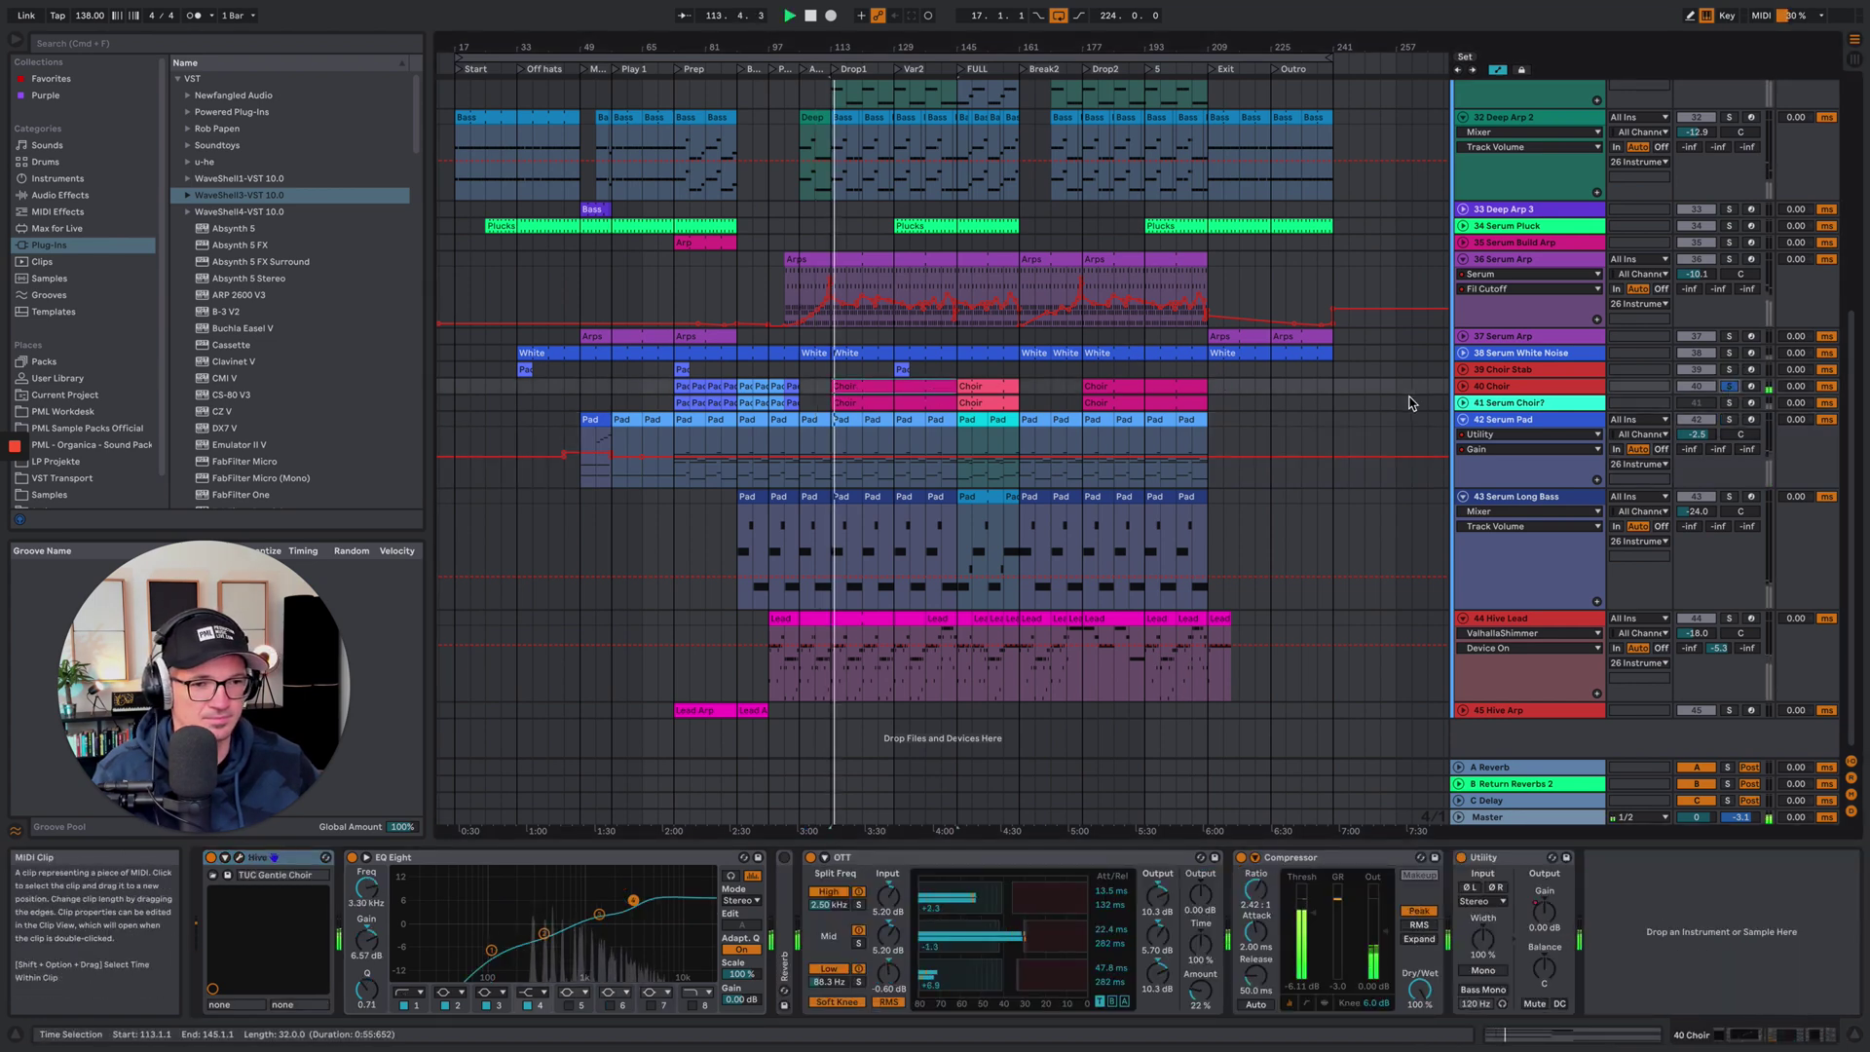
# Unfold the Choir track, examine the notes of its Drop1 clip, and return to the track's devices
pyautogui.click(1462, 386)
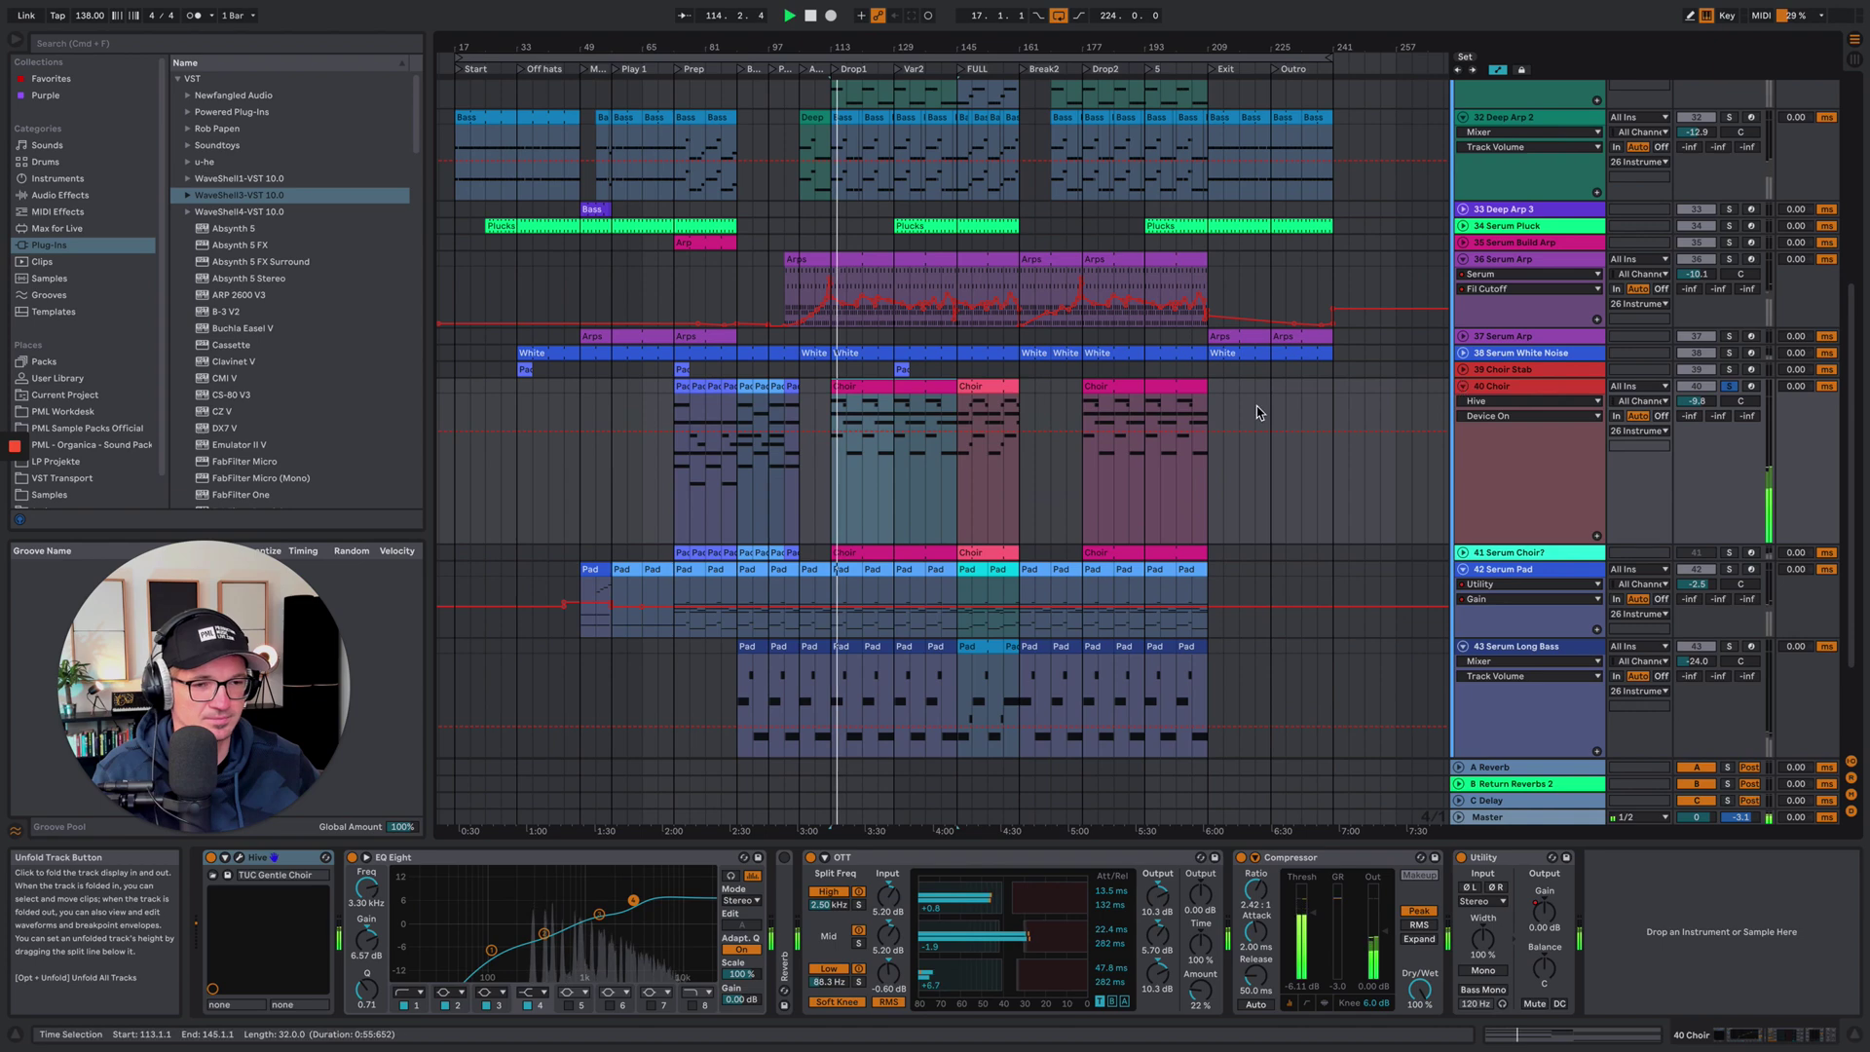
pyautogui.doubleClick(870, 395)
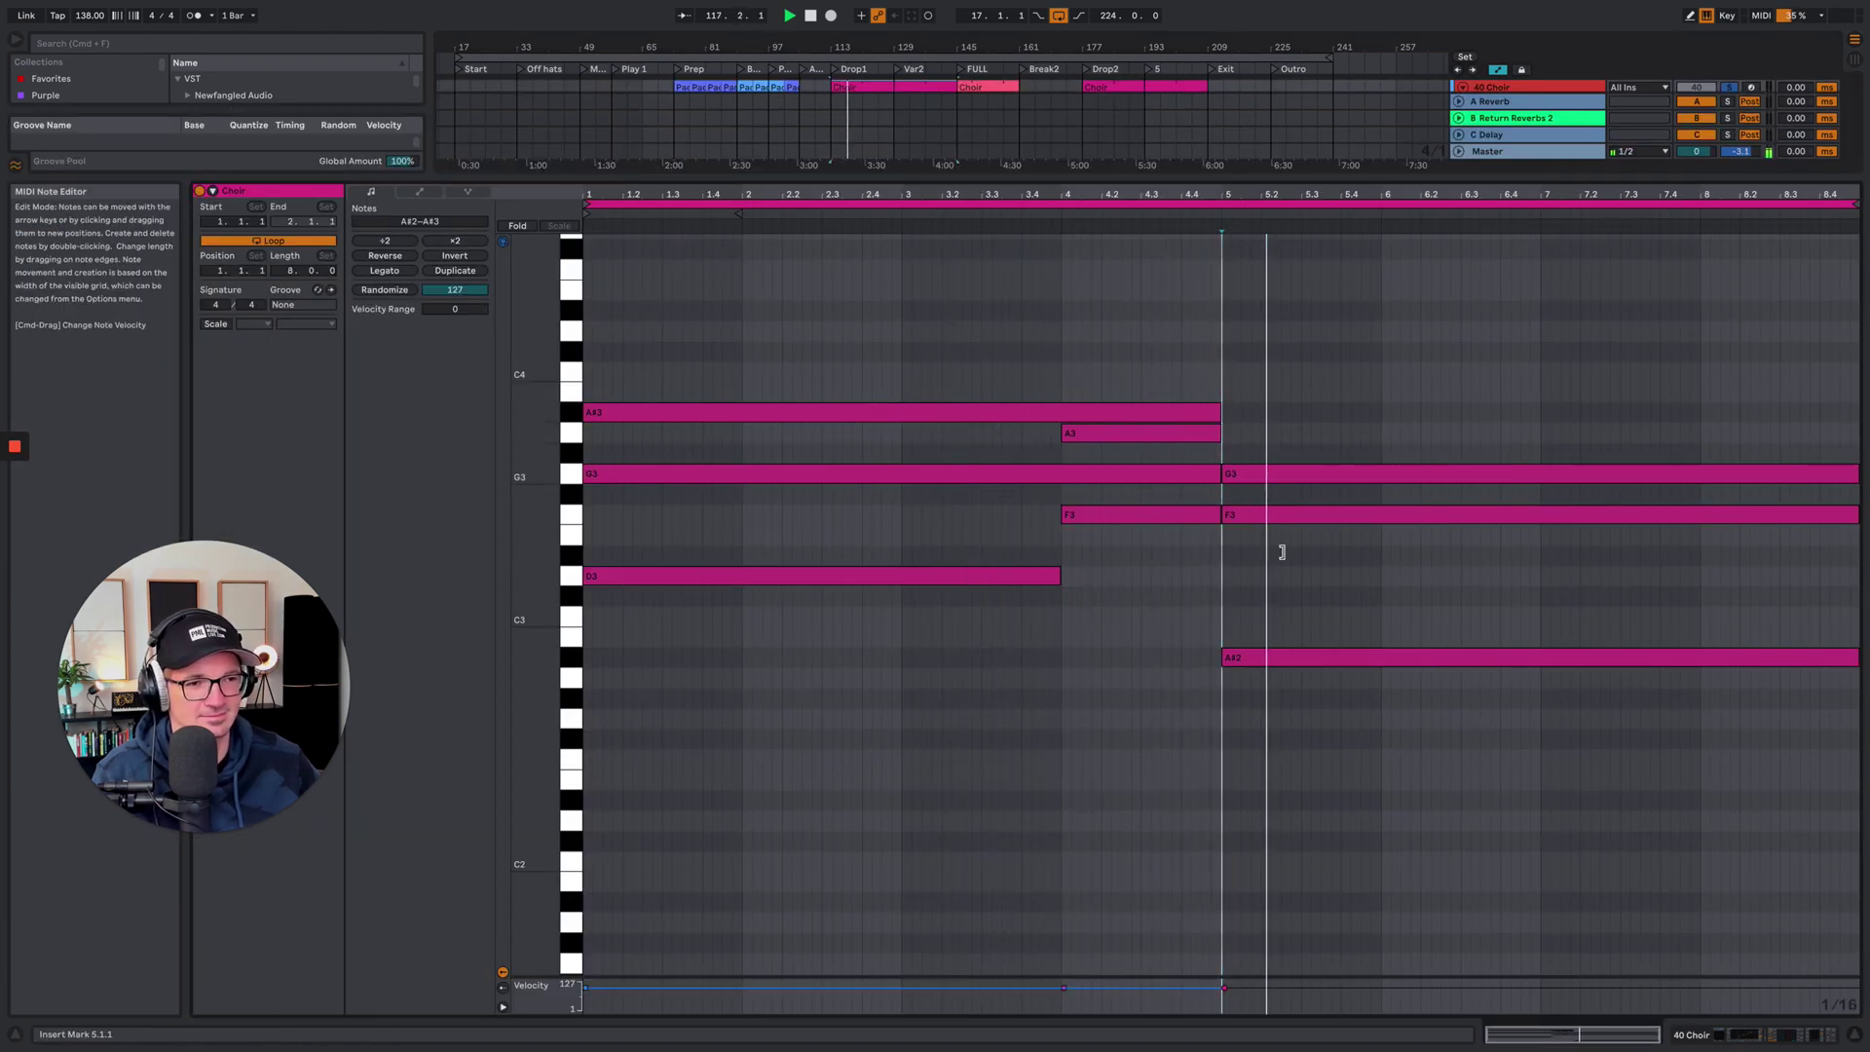
pyautogui.press('space')
pyautogui.click(1768, 1035)
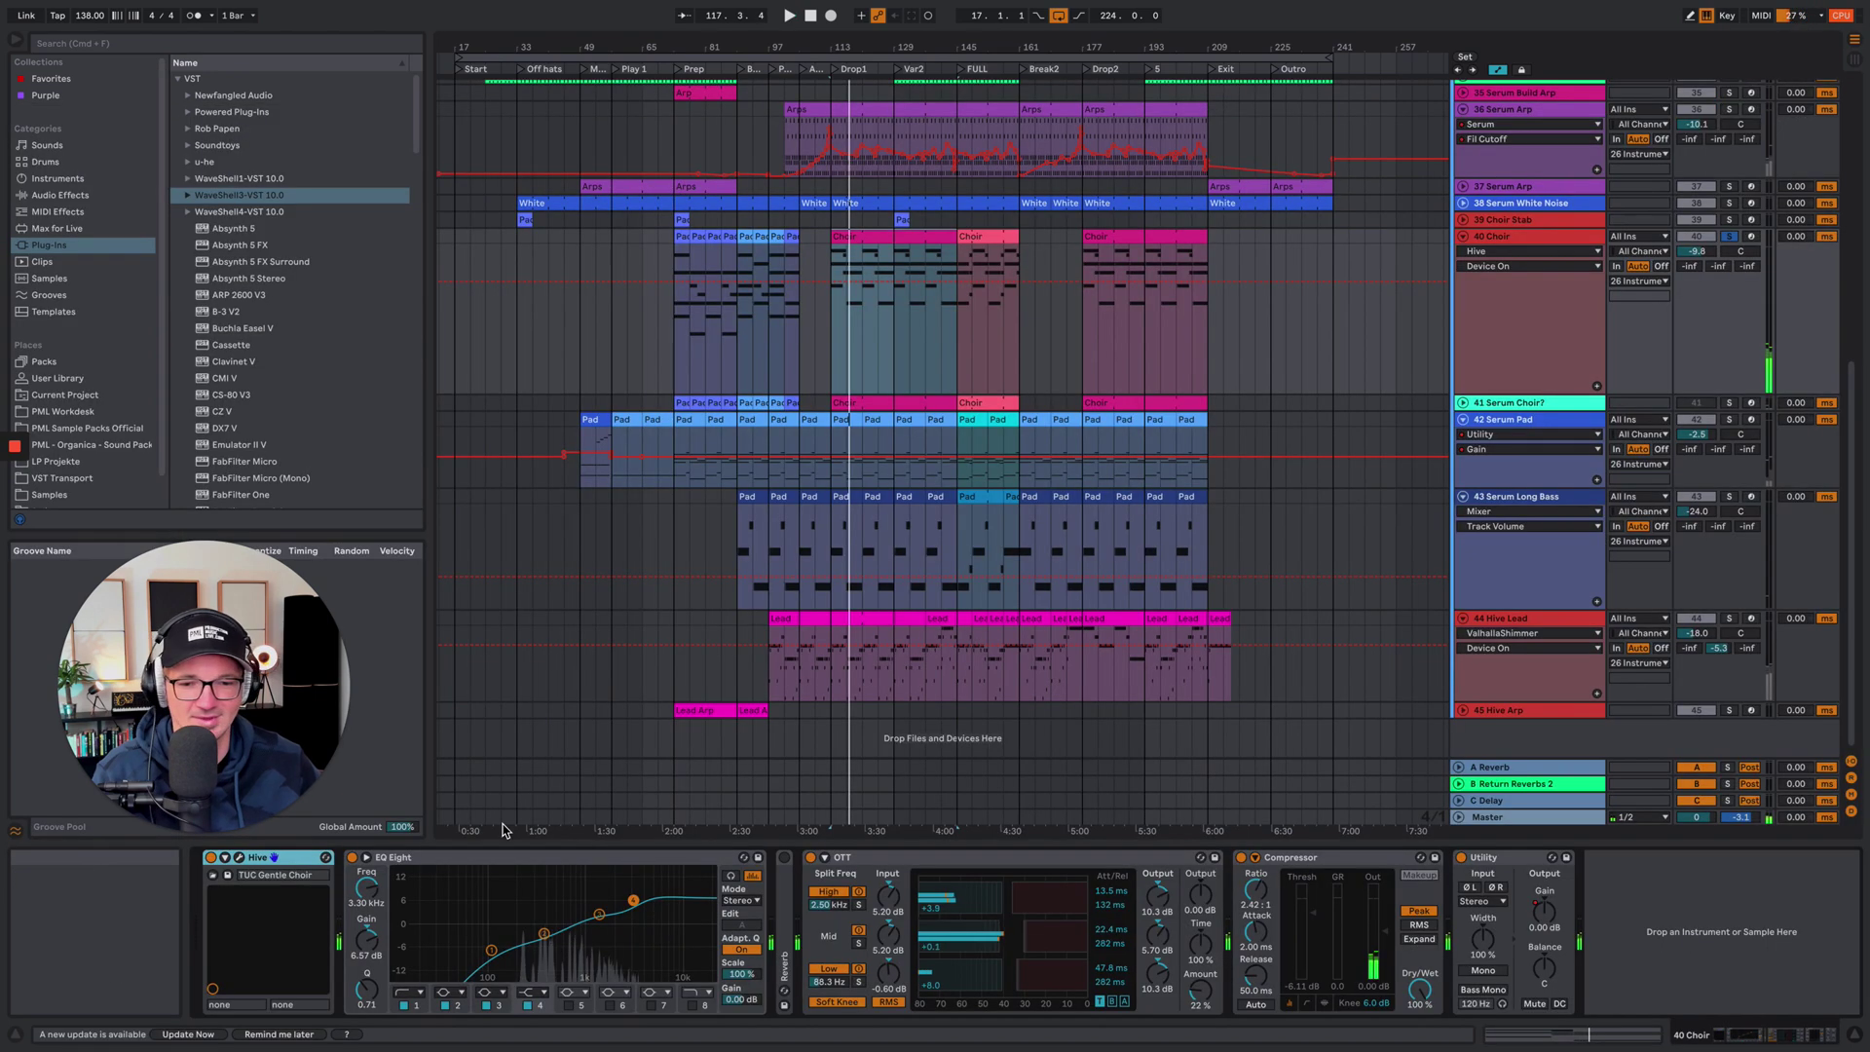
# Inspect the TUC Gentle Choir patch in Hive while the Choir track plays, and close the synth window
pyautogui.click(238, 859)
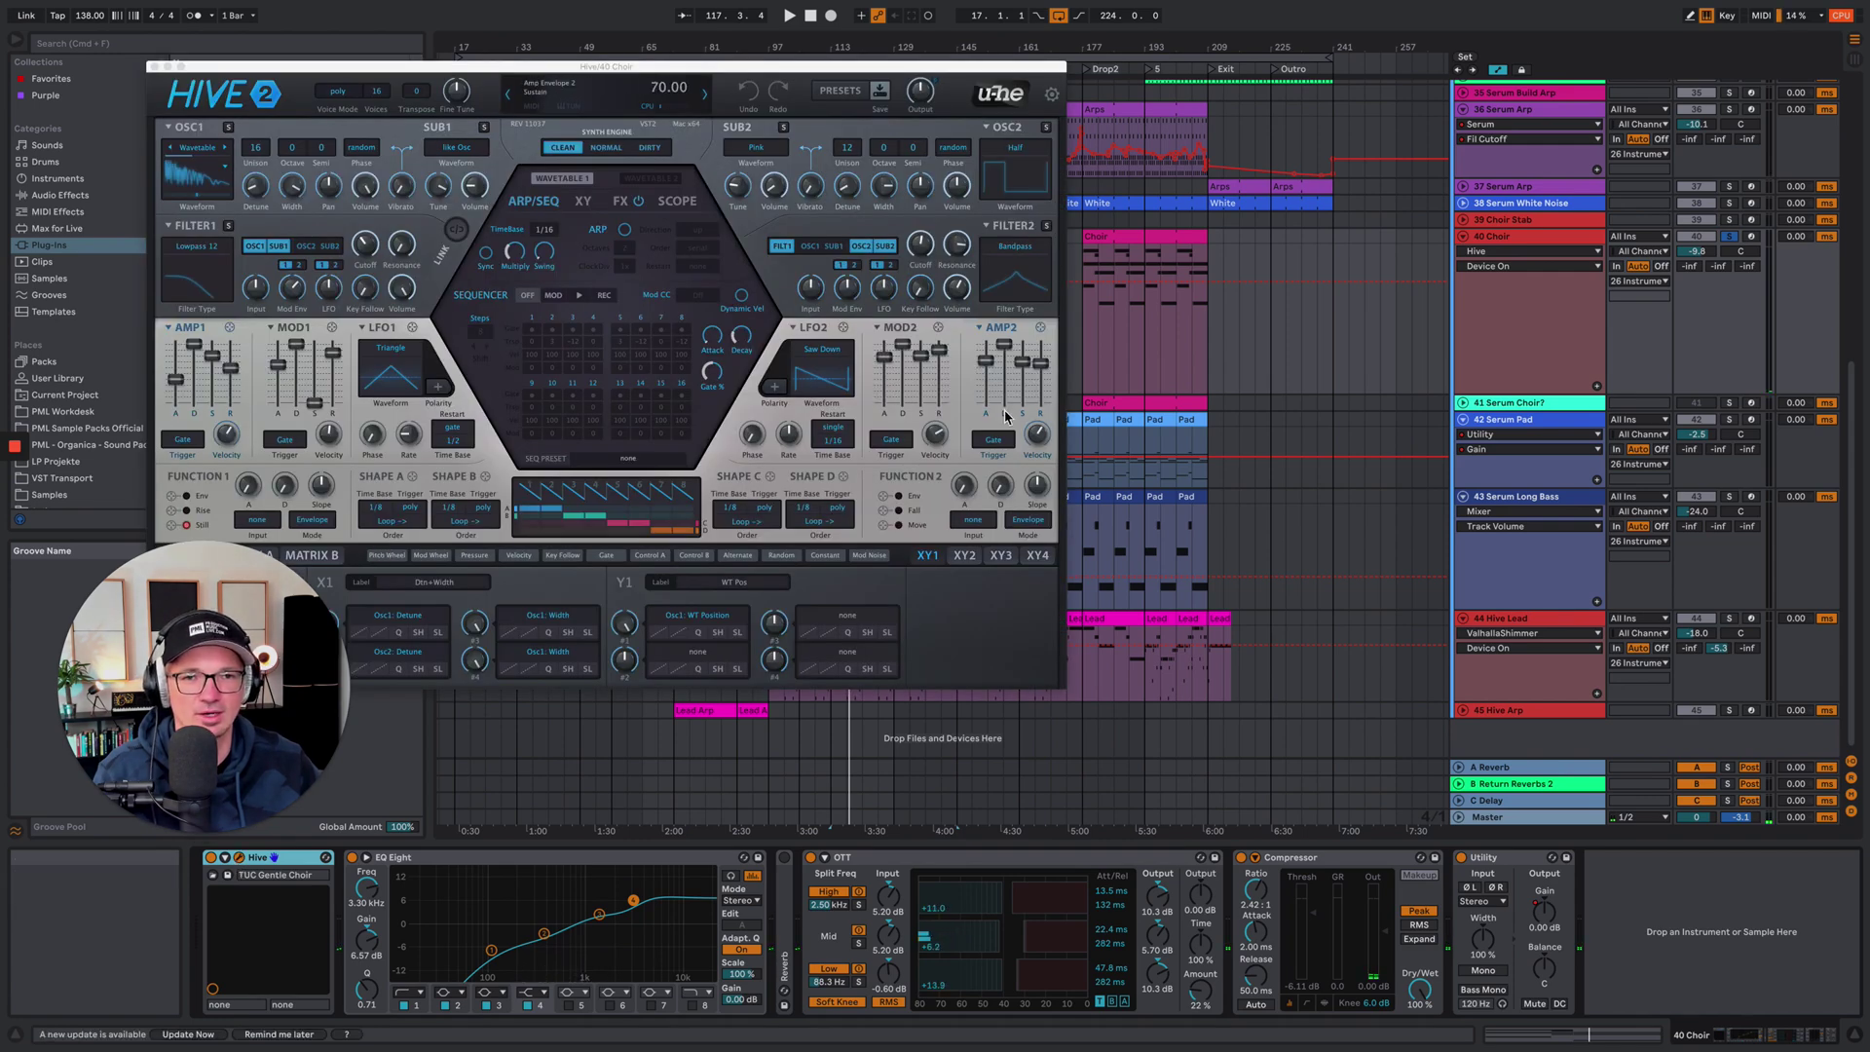
pyautogui.press('space')
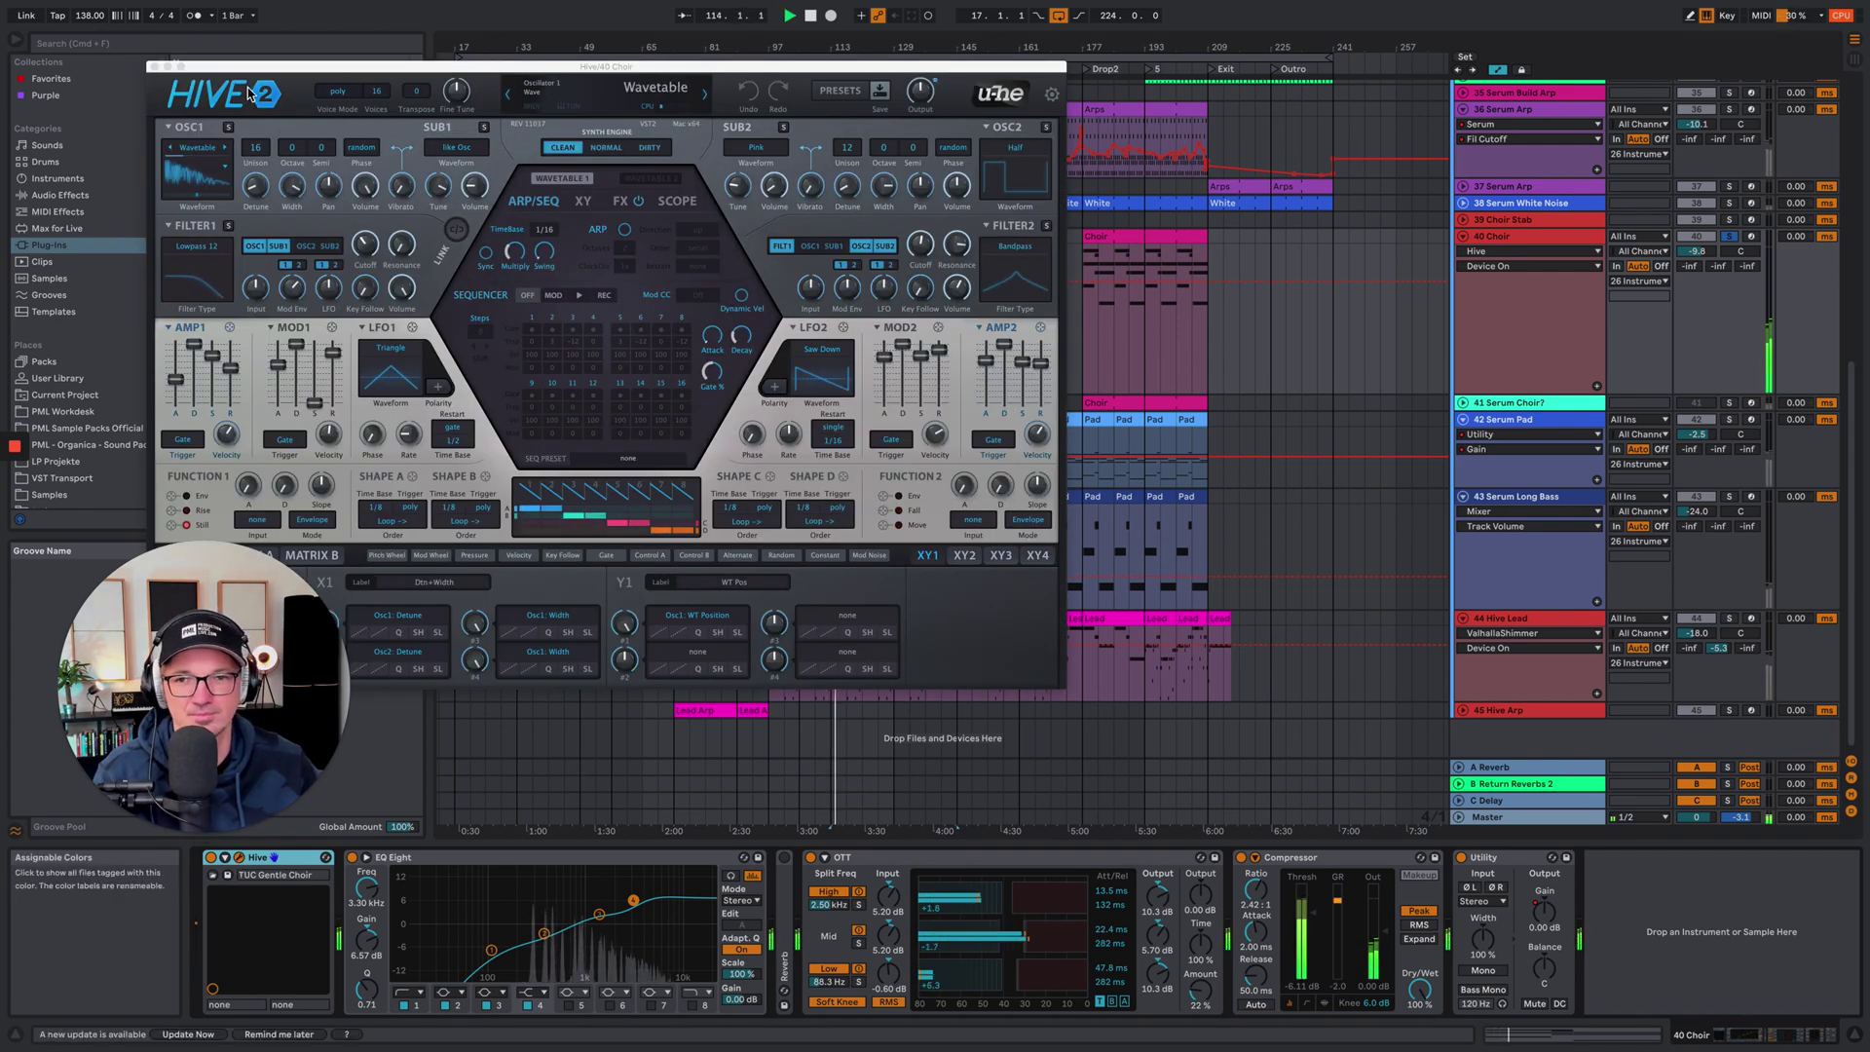
pyautogui.moveTo(282, 66); pyautogui.dragTo(721, 207)
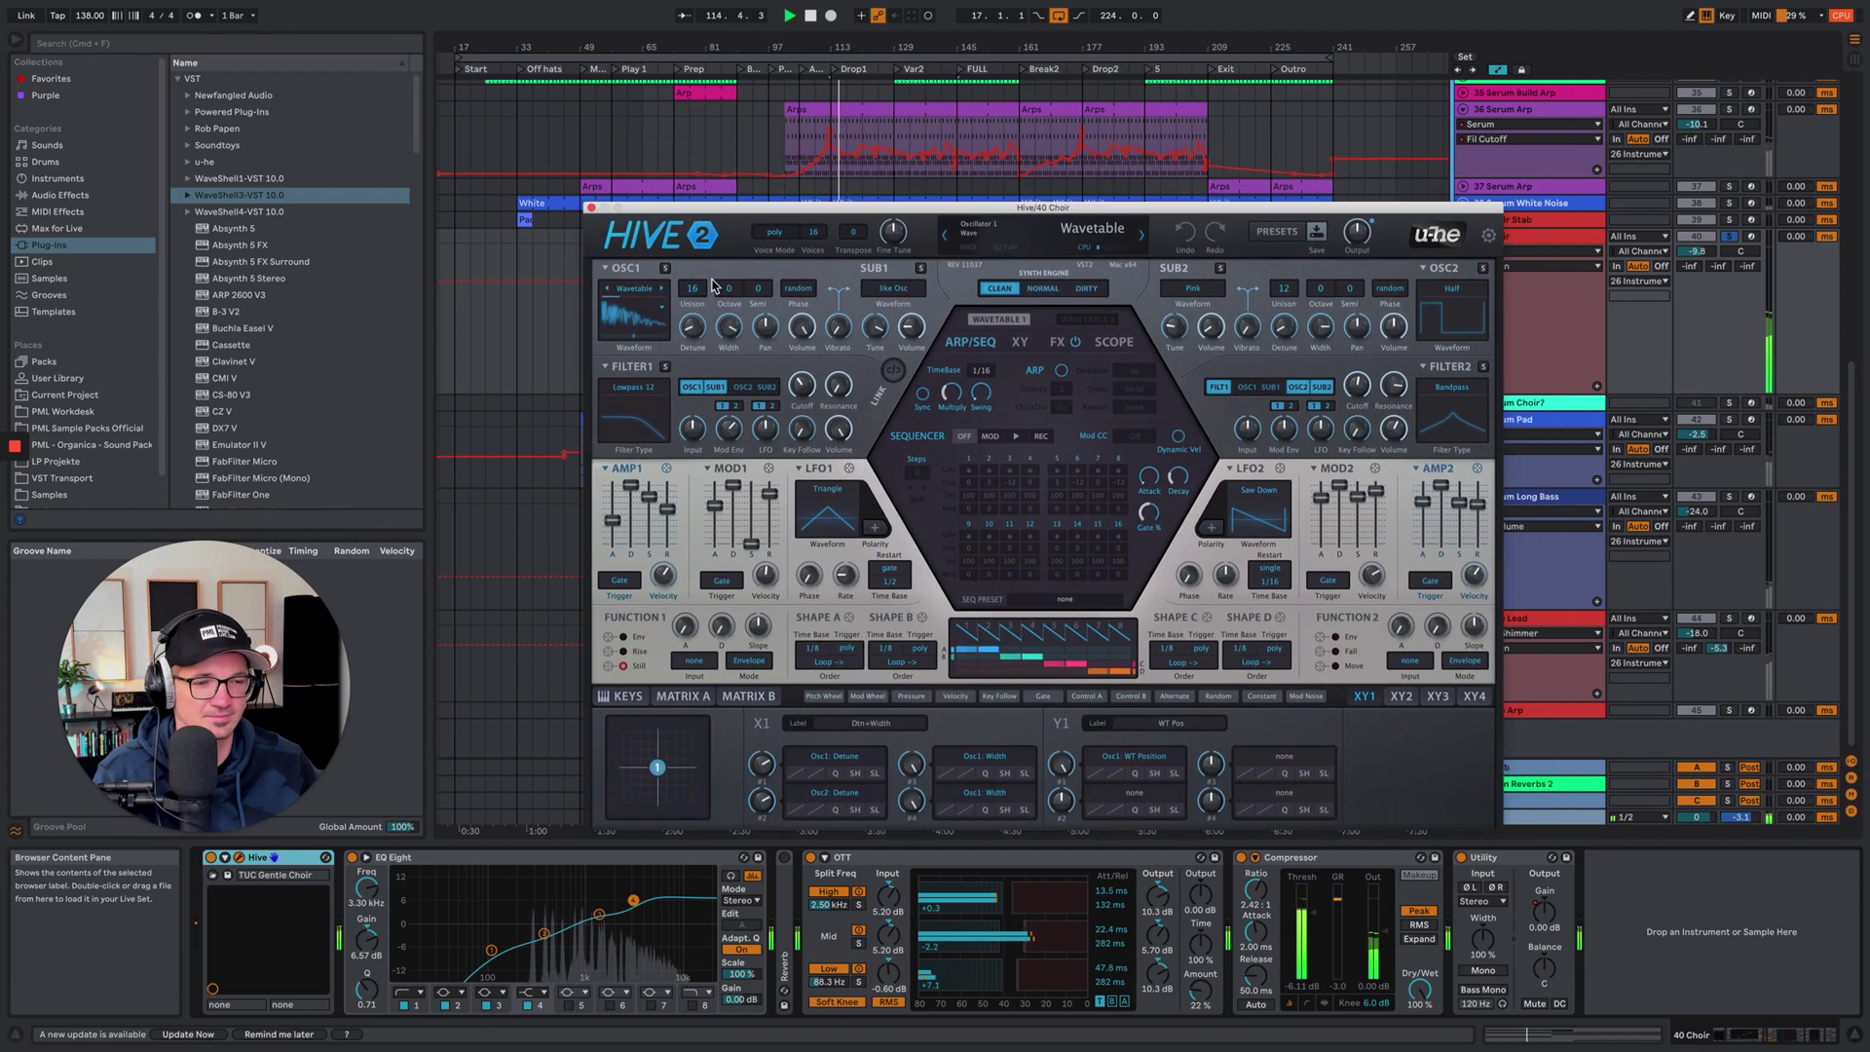
pyautogui.click(591, 209)
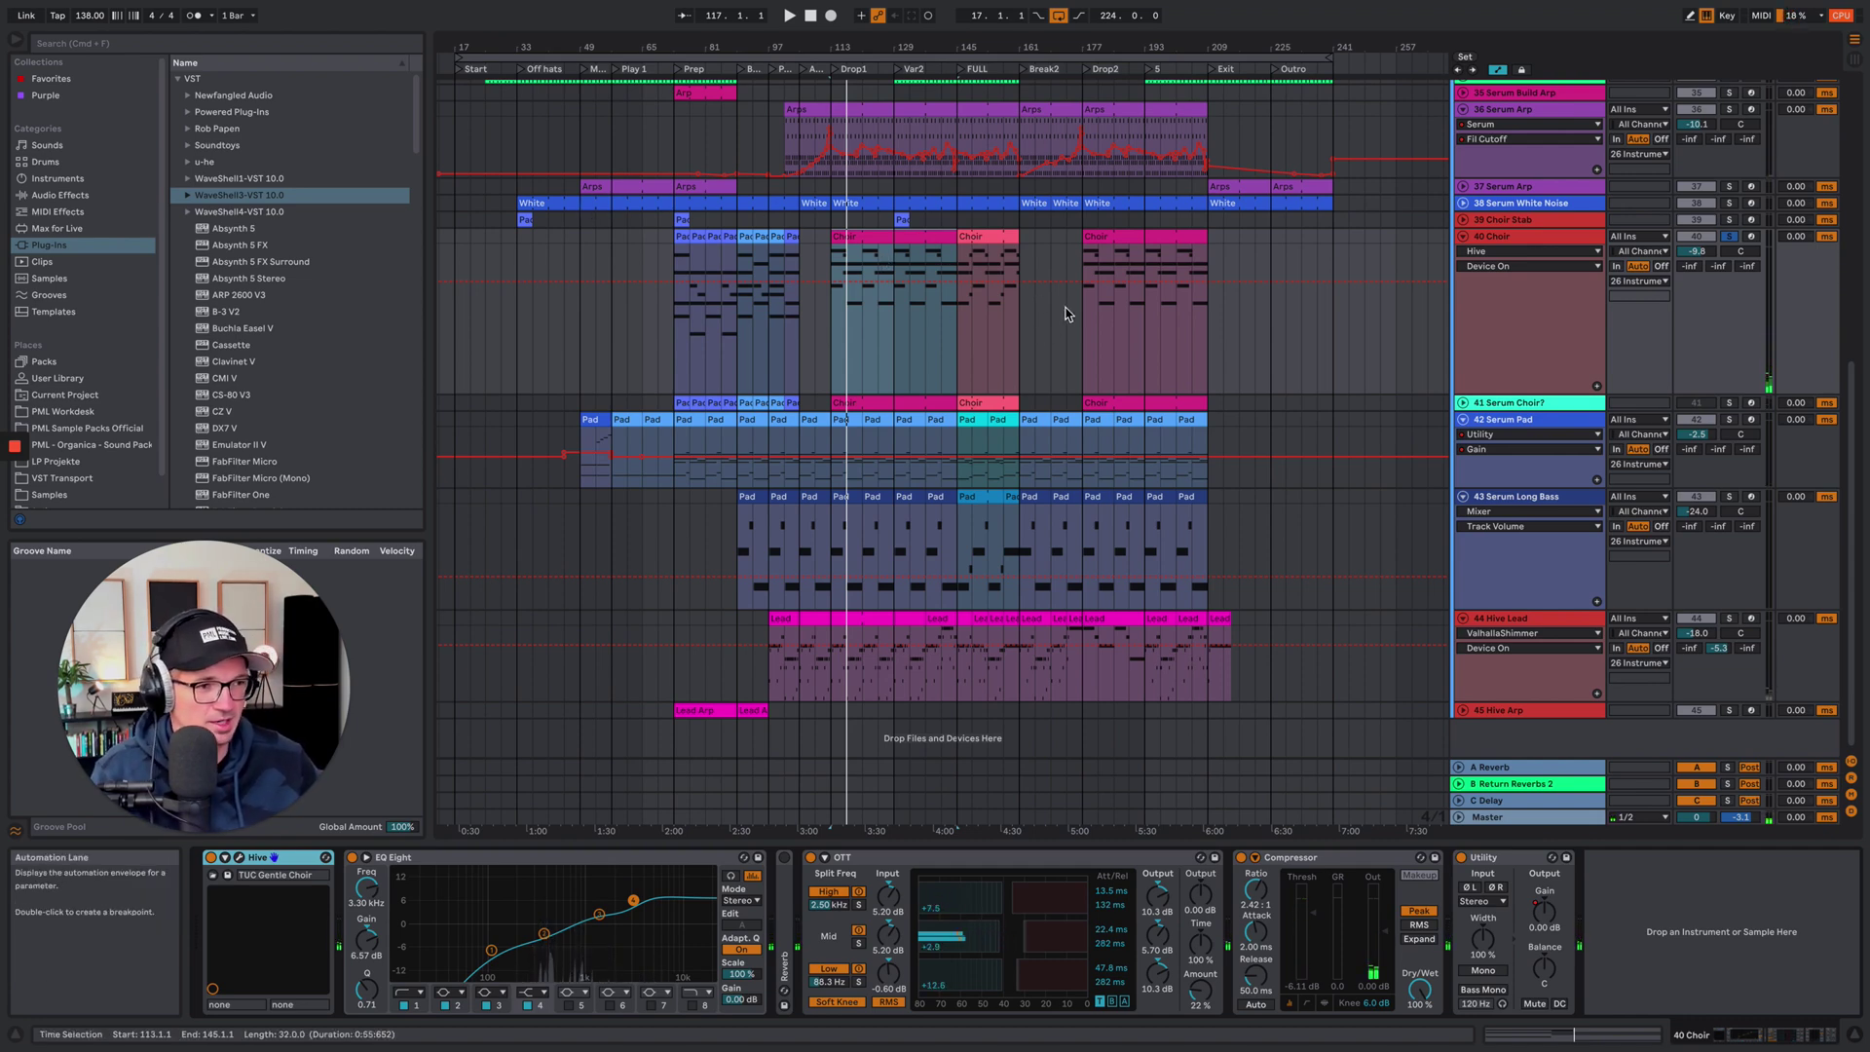
# Unfold the Serum White Noise track to show its gain automation and play it soloed from bar 113
pyautogui.scroll(2, 1169, 381)
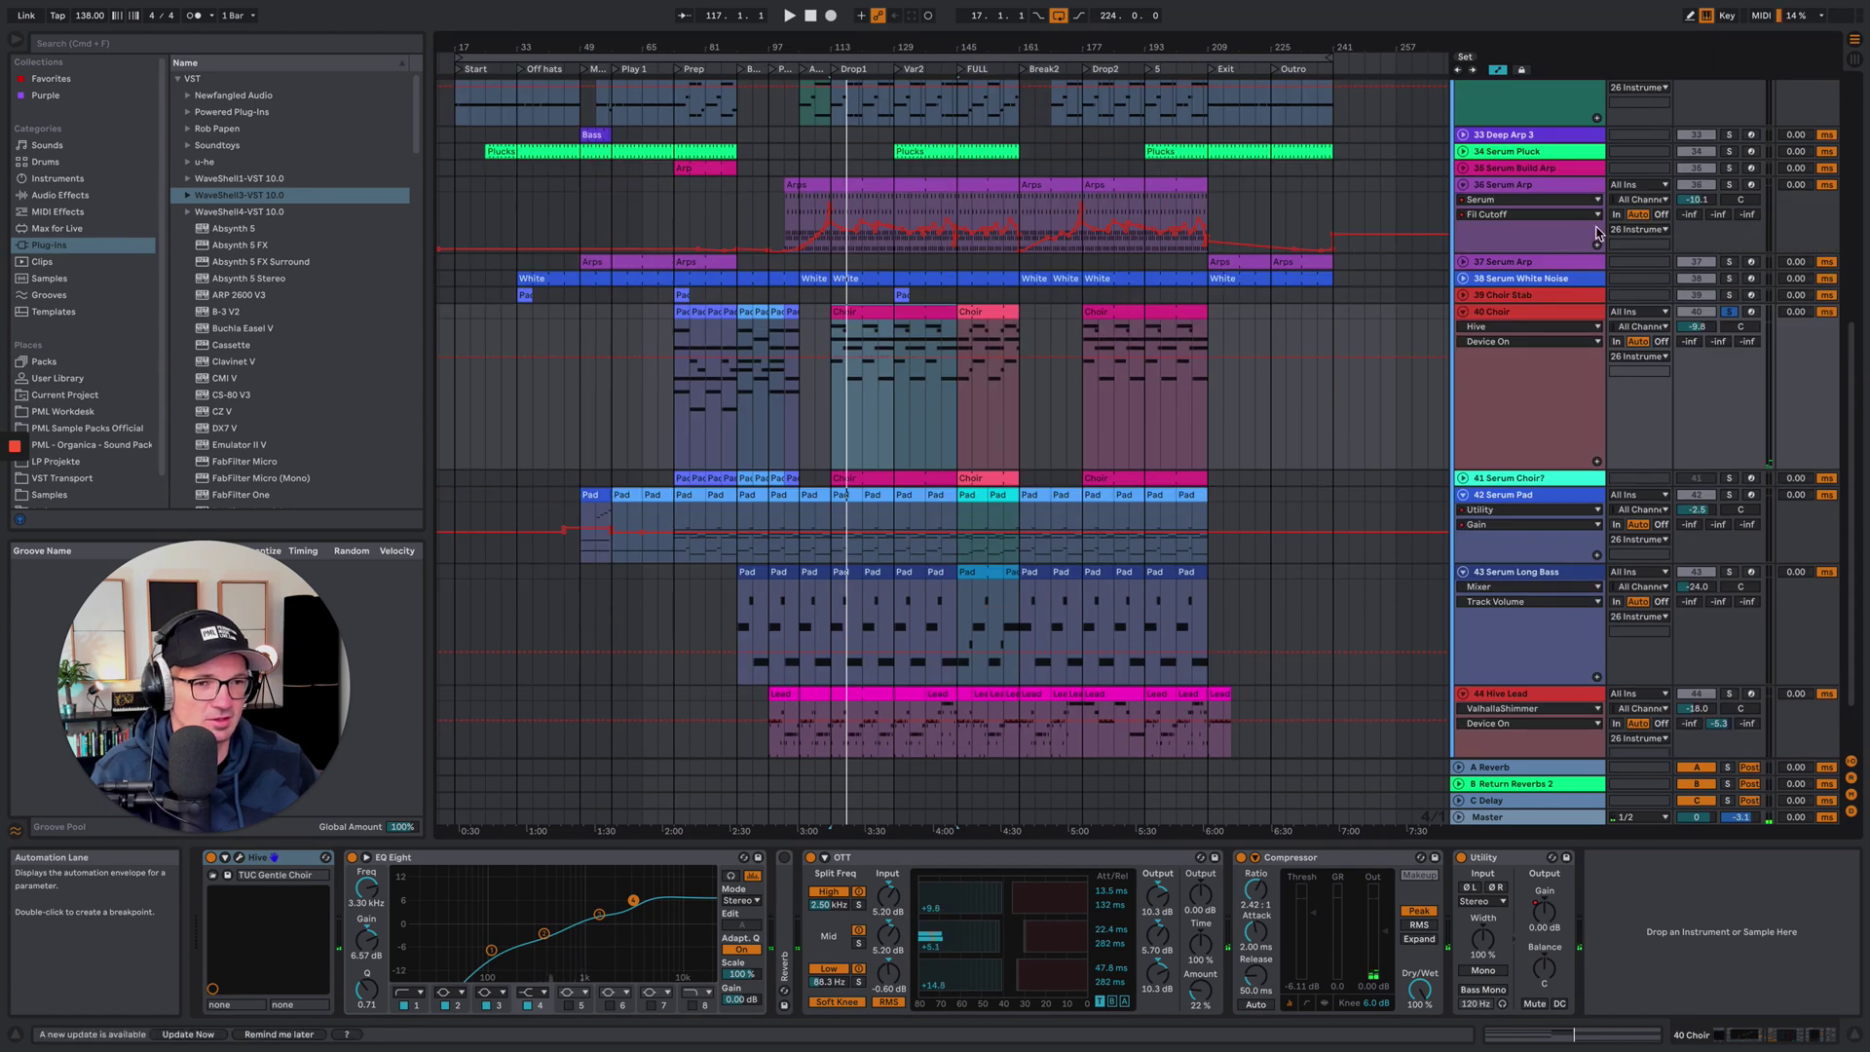
pyautogui.click(1463, 279)
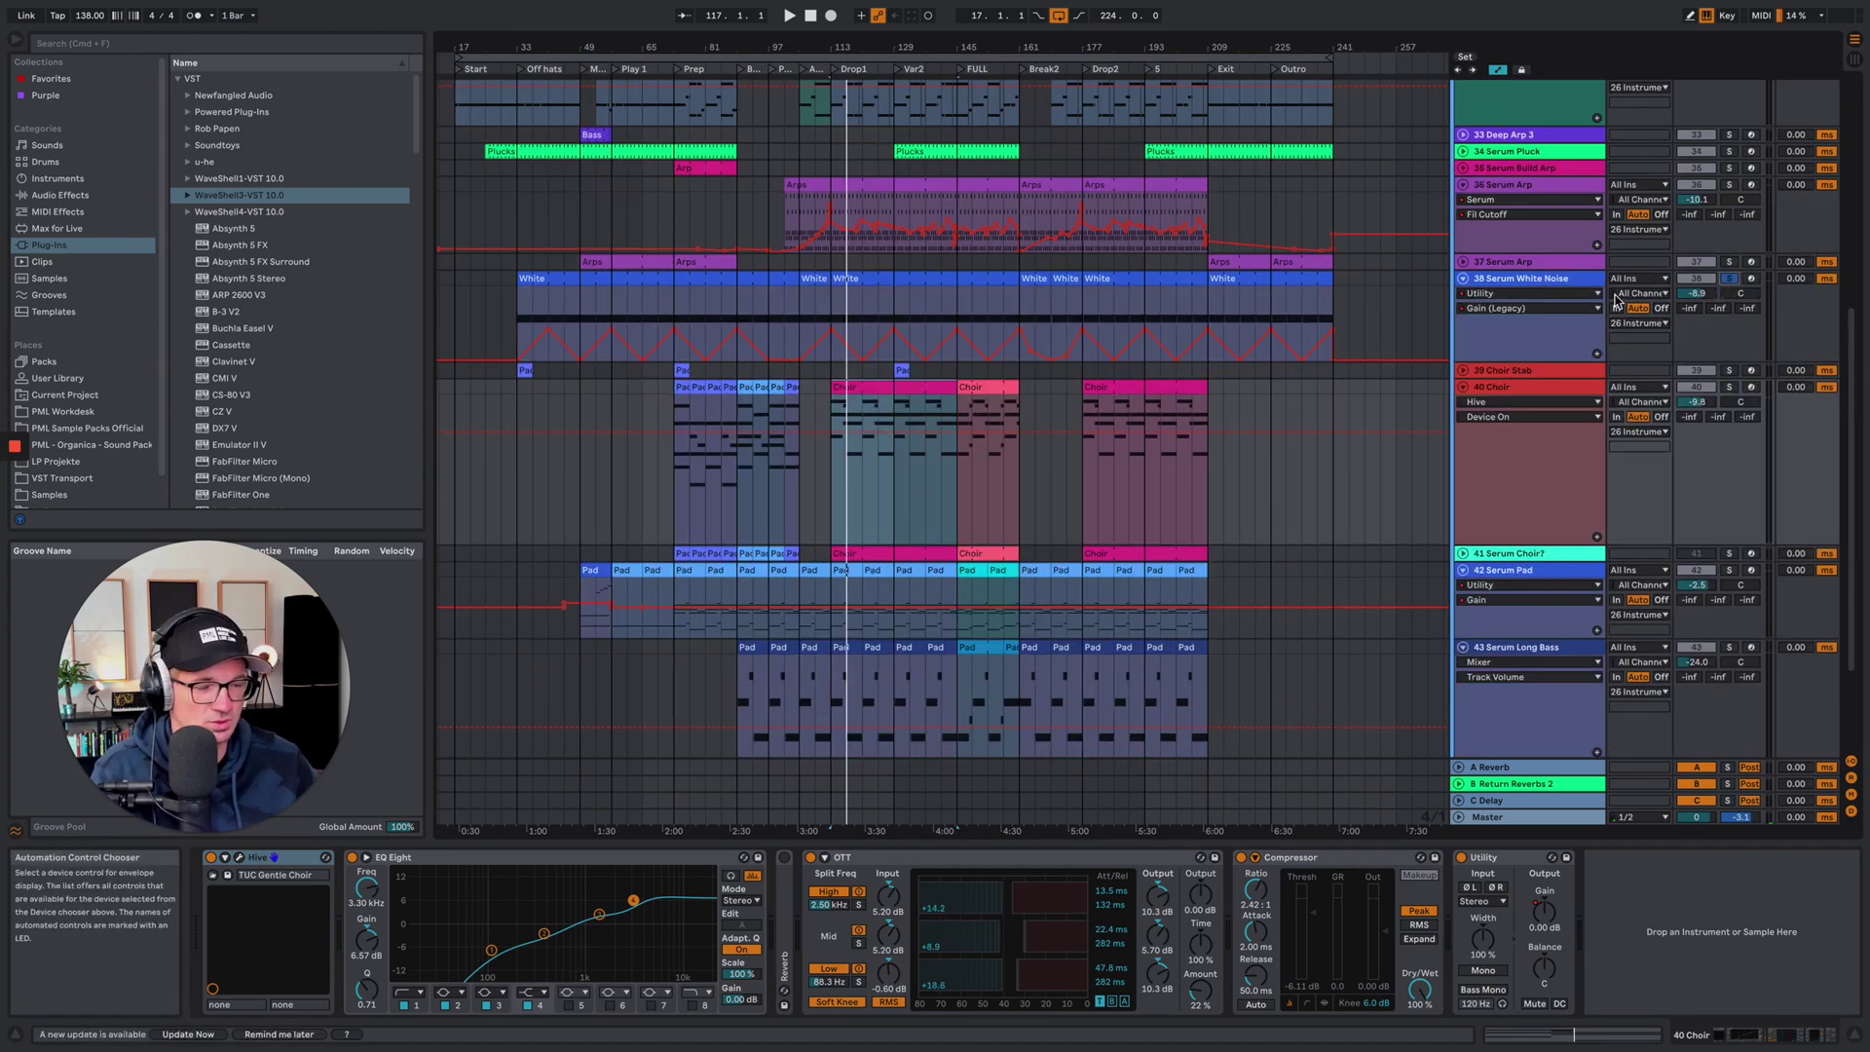
pyautogui.press('space')
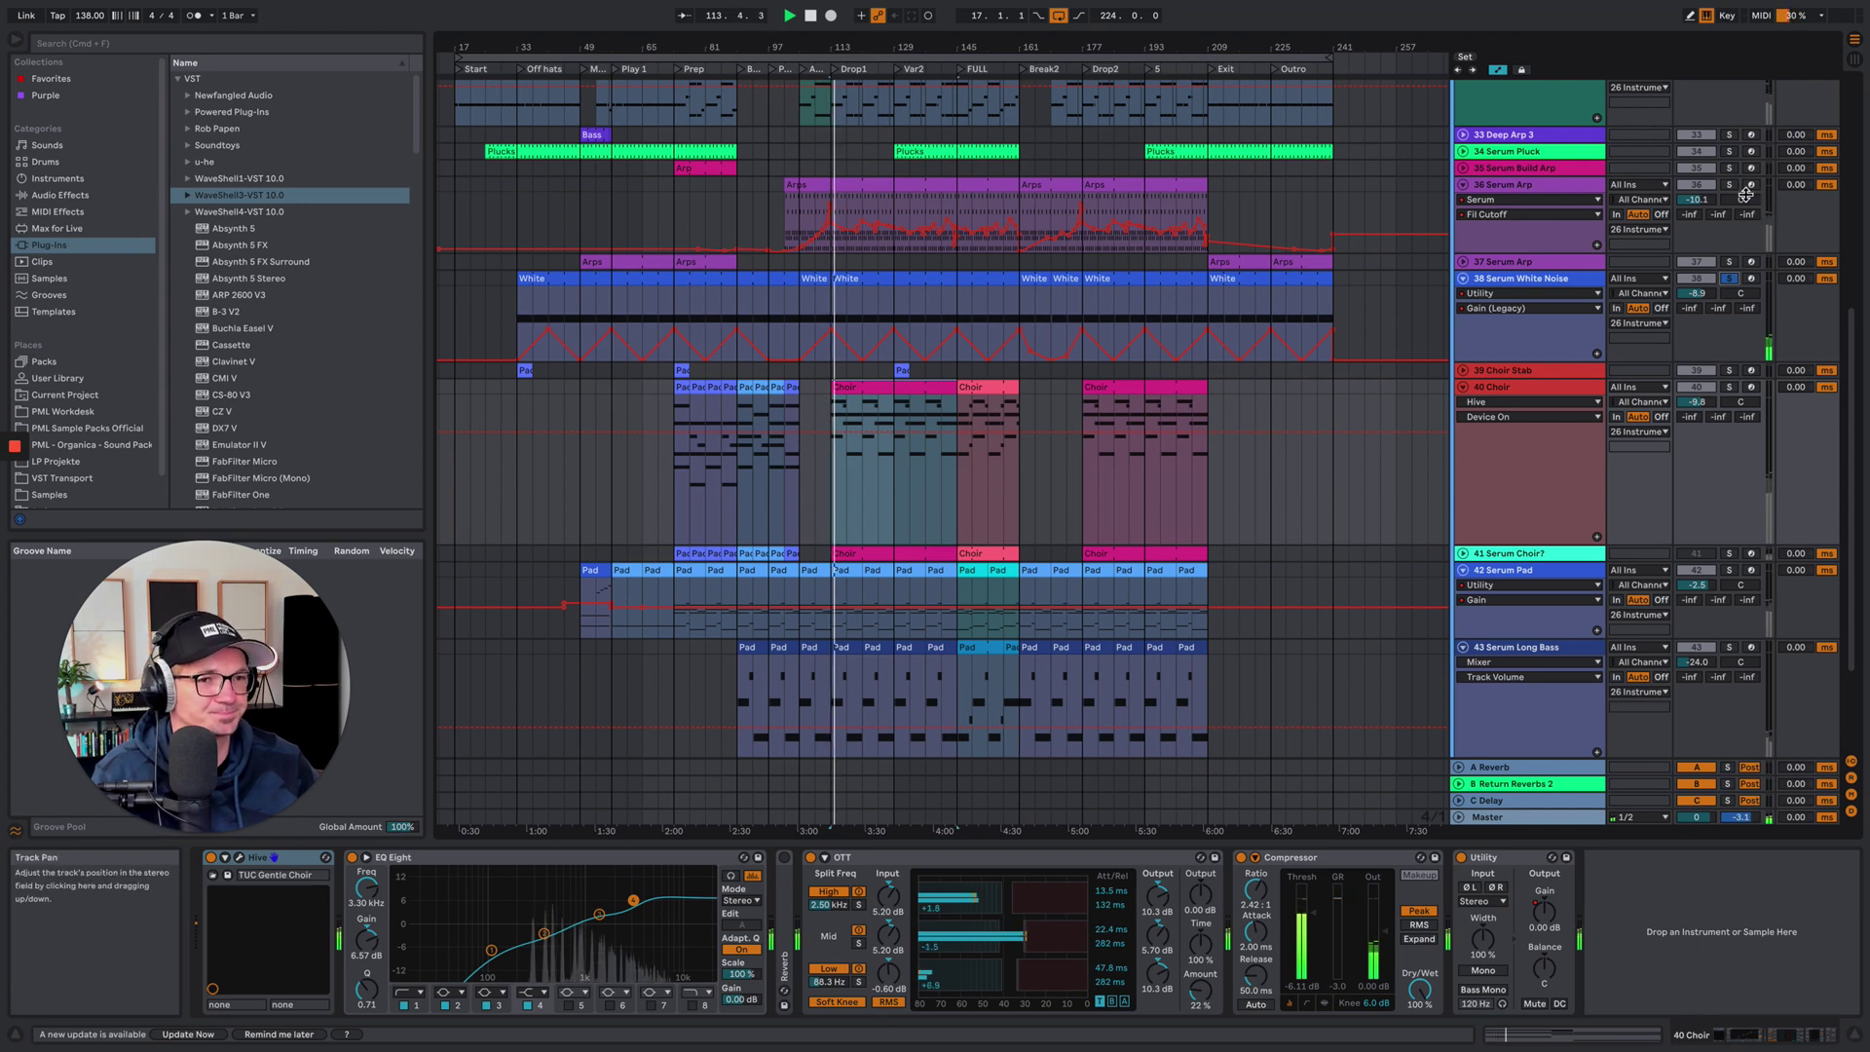
# Switch the solo to the Serum Arp track and play it from bar 113
pyautogui.press('space')
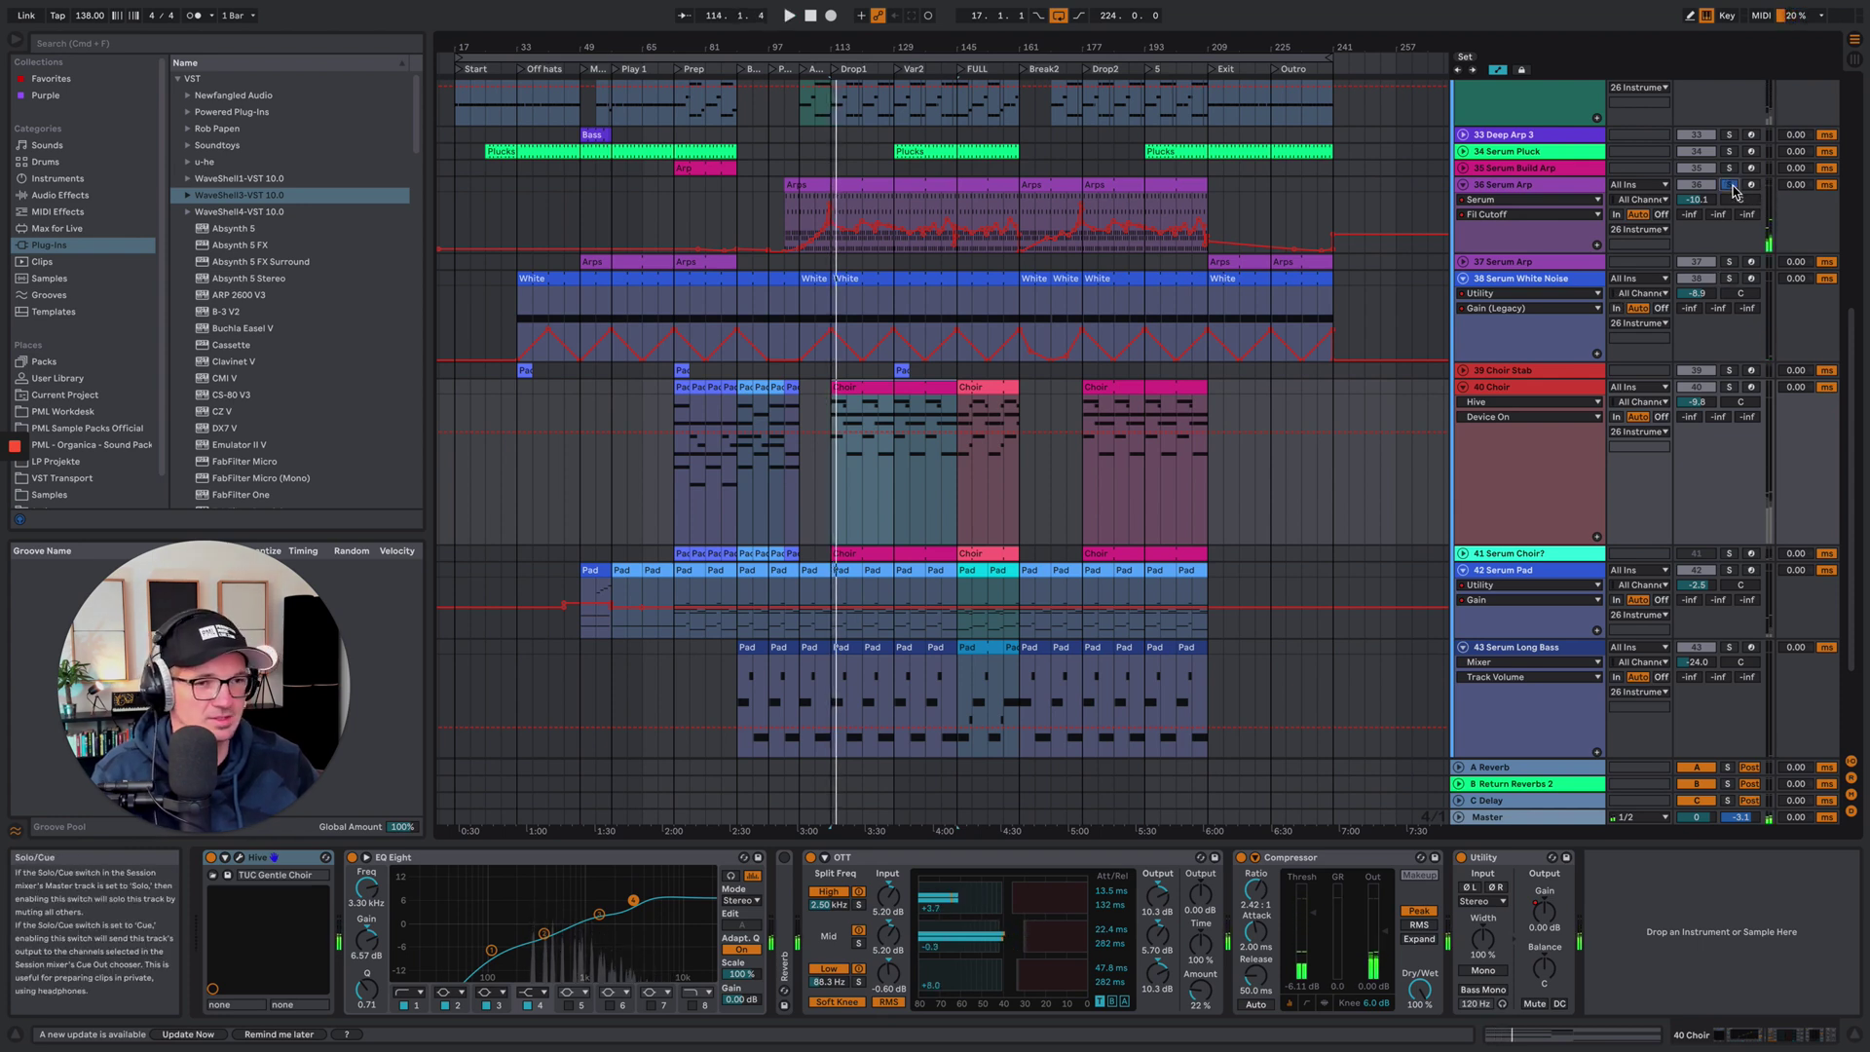
pyautogui.press('space')
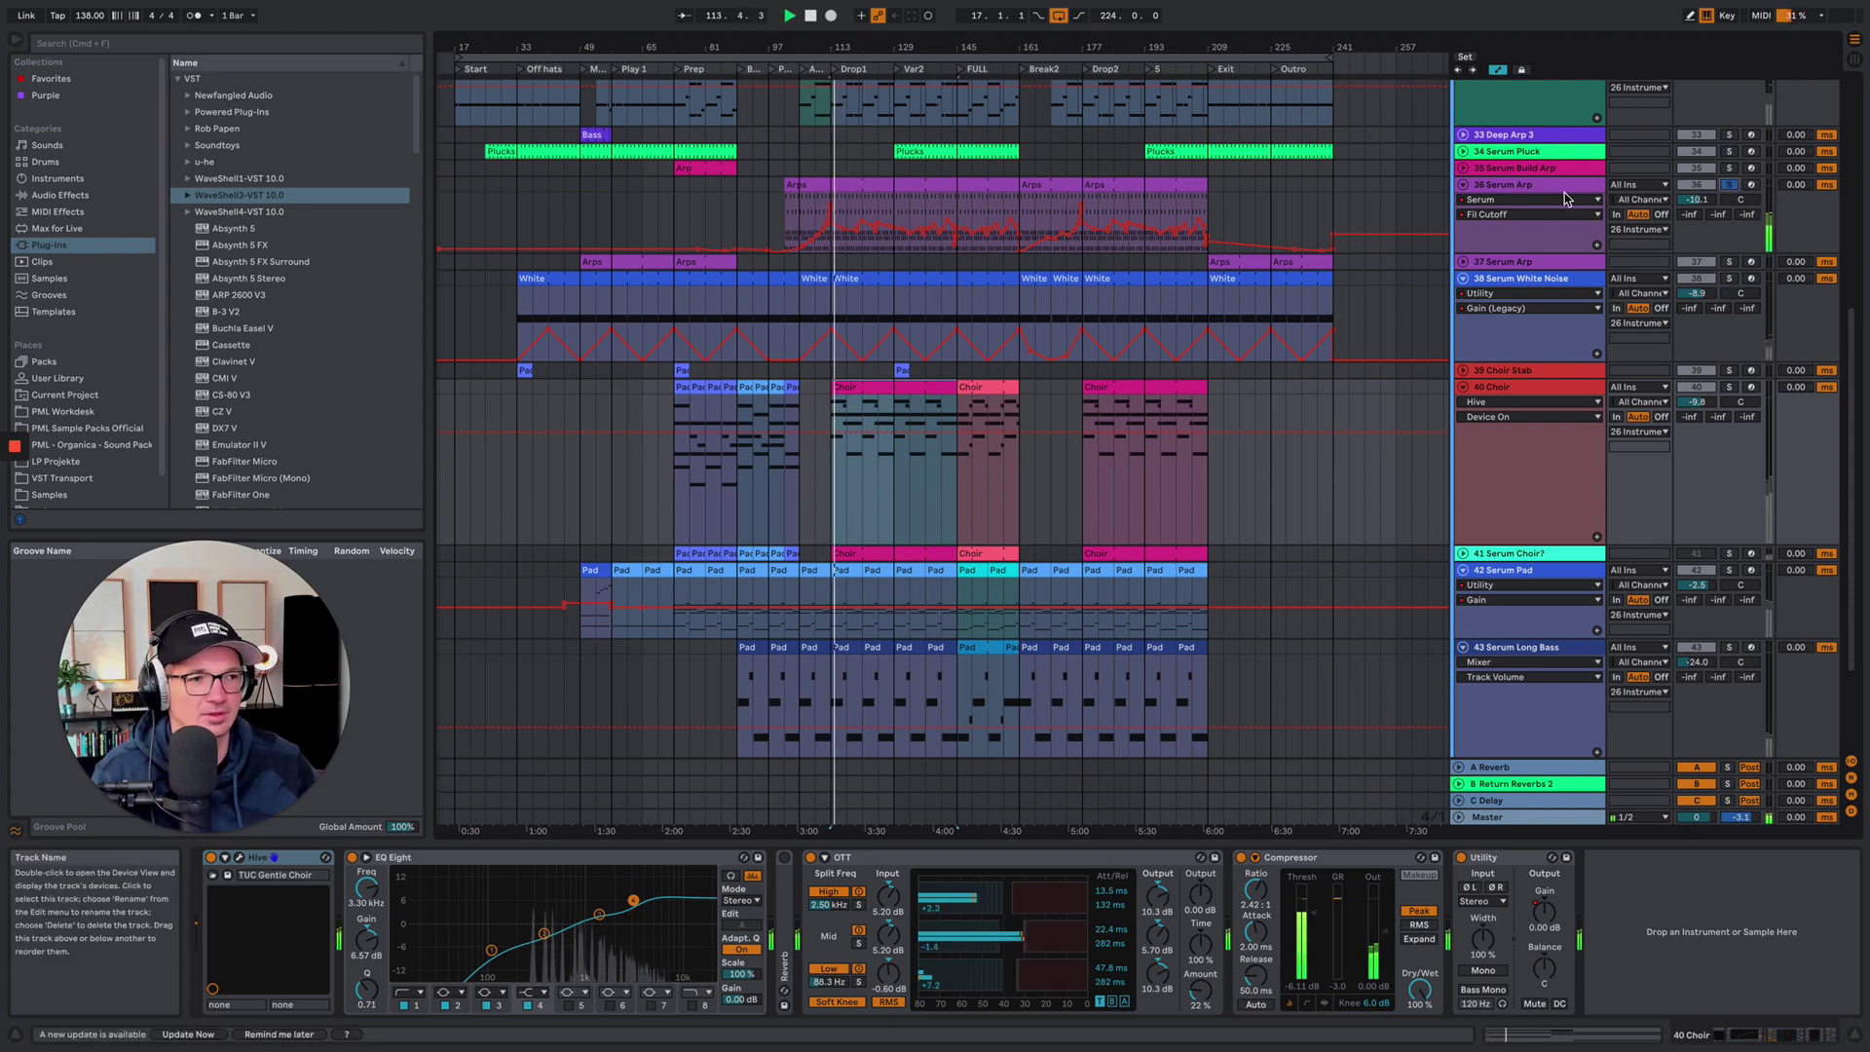
# Examine the notes of the Serum Arp track's Arps clip from bar 101 while it plays, and return to the track's devices
pyautogui.click(1565, 199)
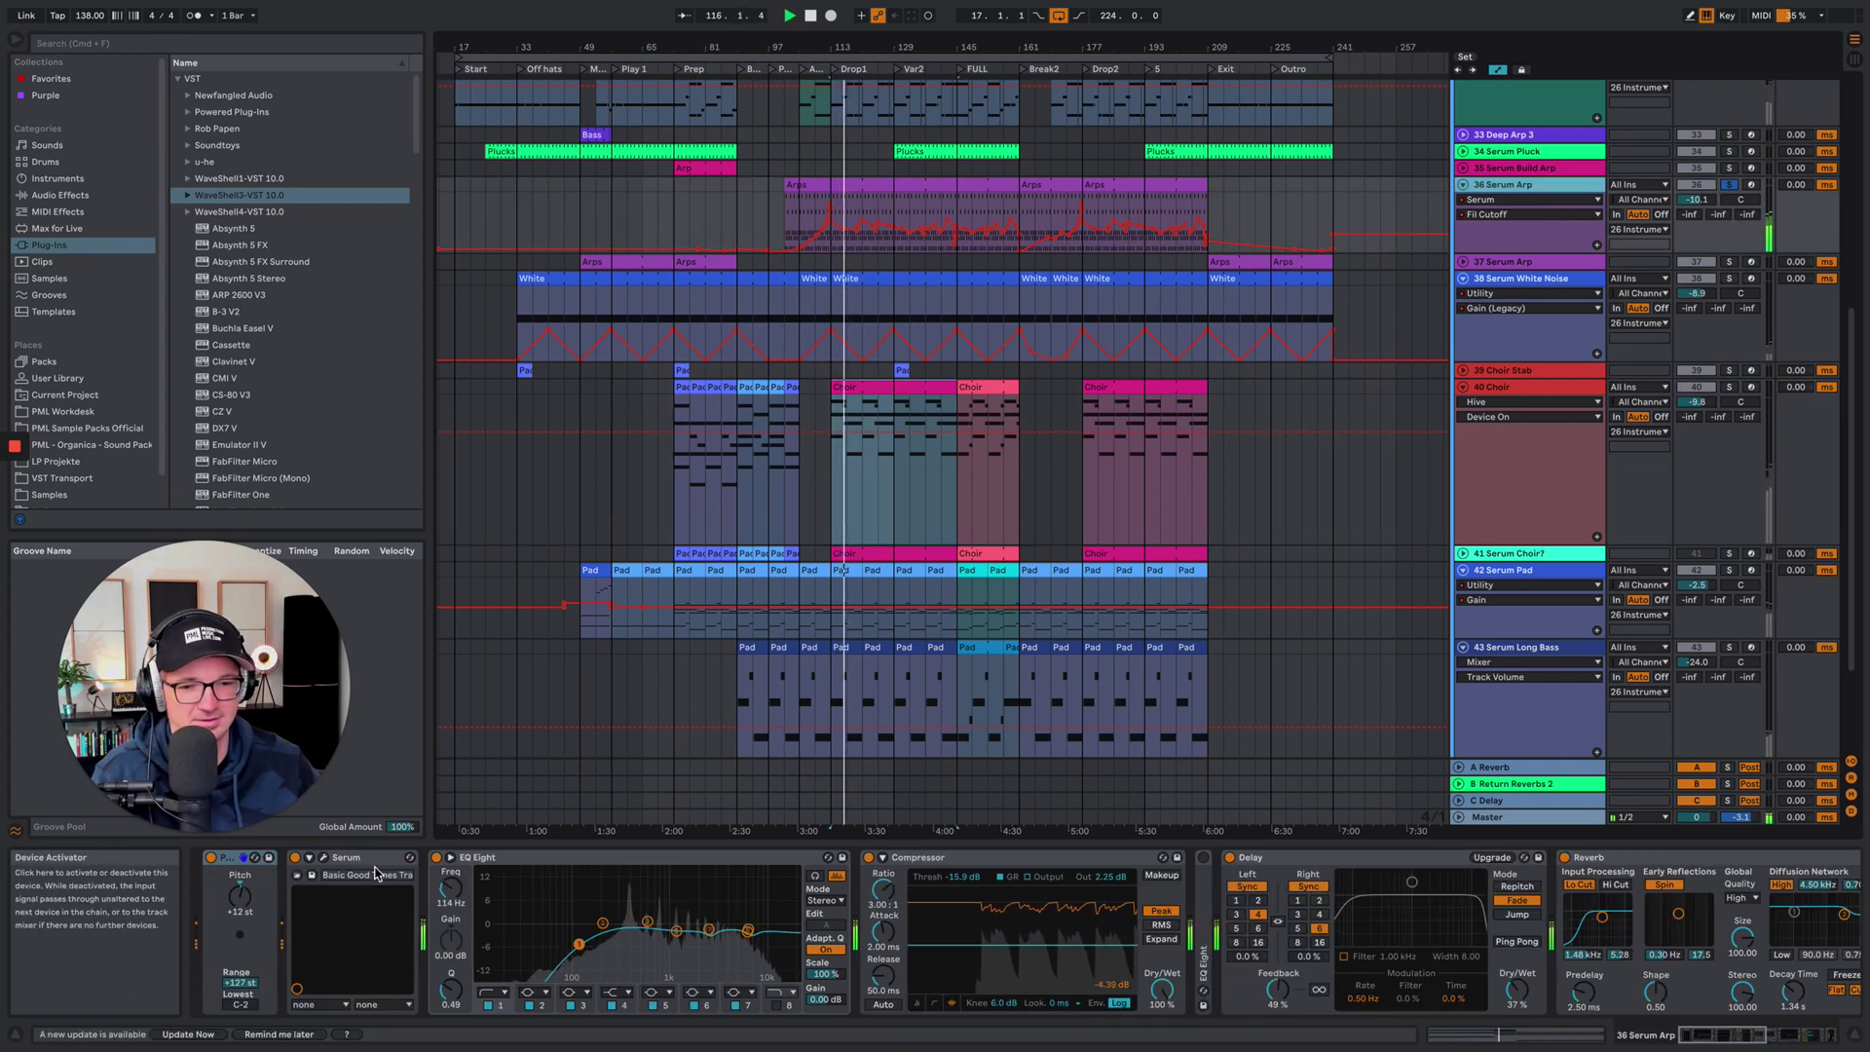
pyautogui.press('space')
pyautogui.doubleClick(871, 186)
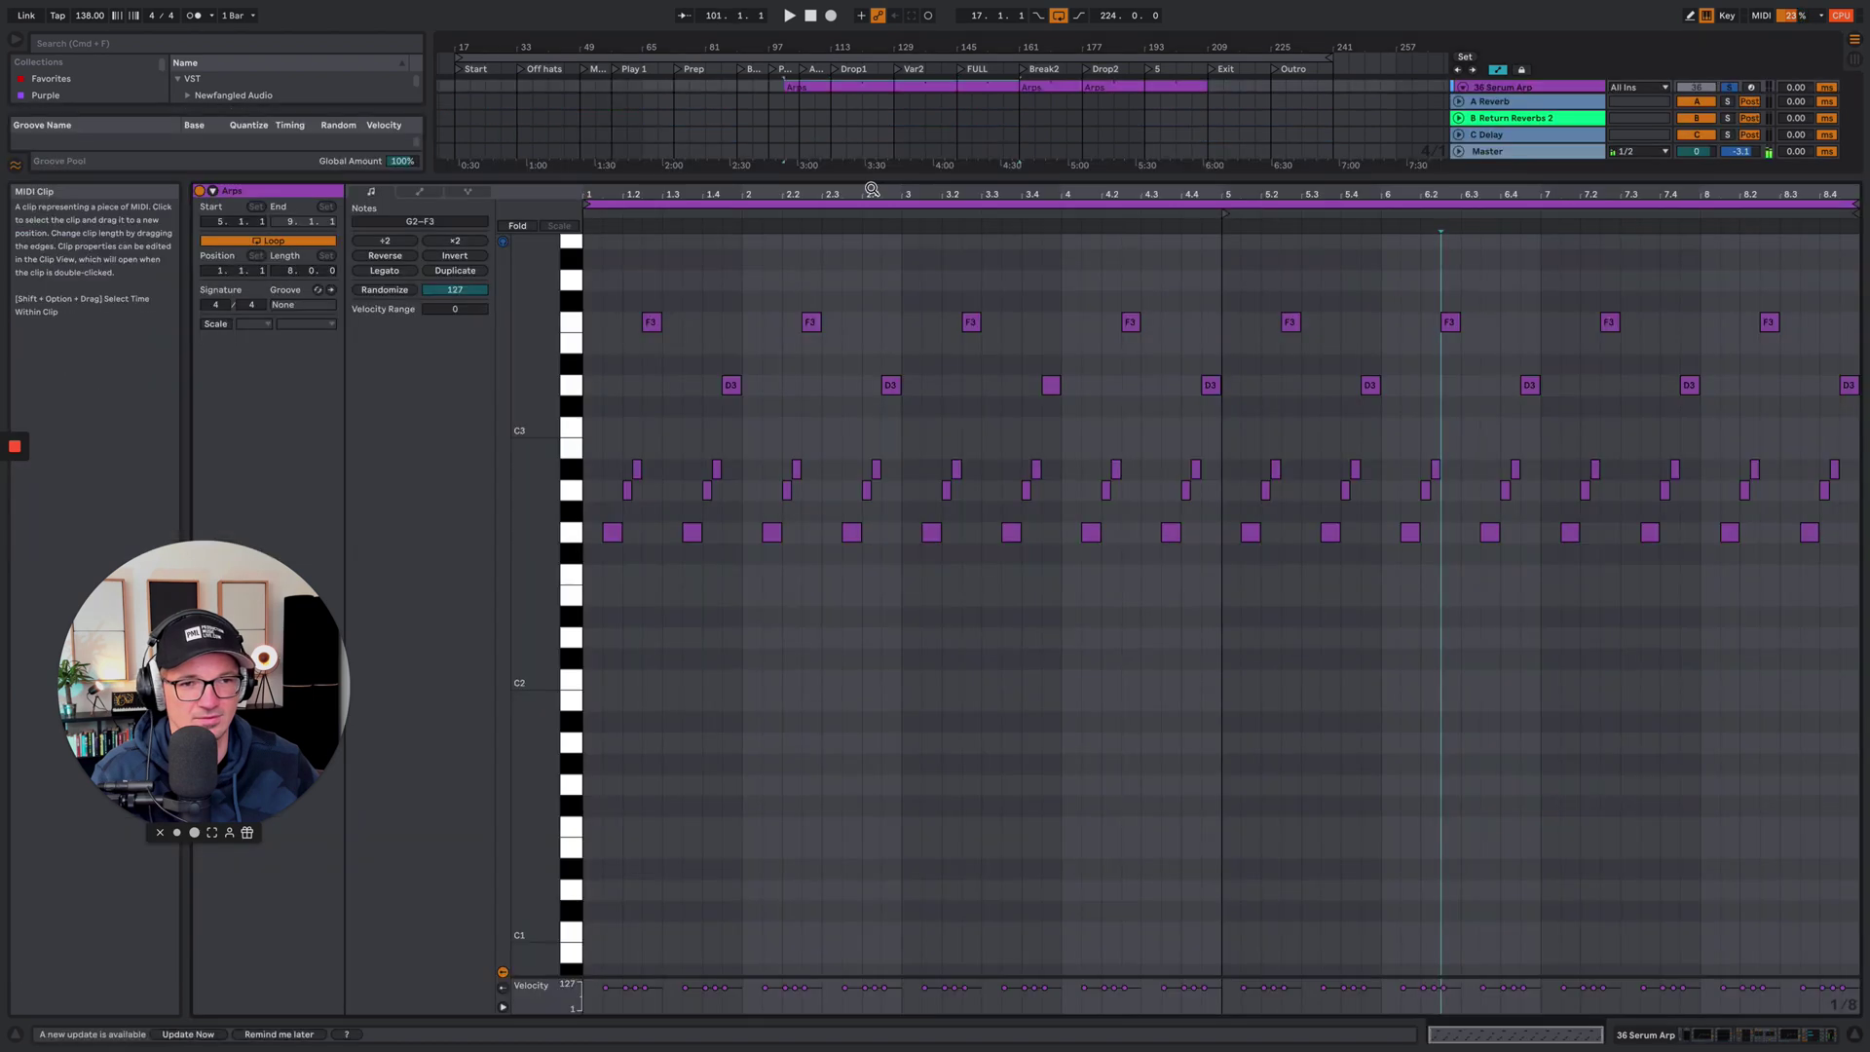
pyautogui.press('space')
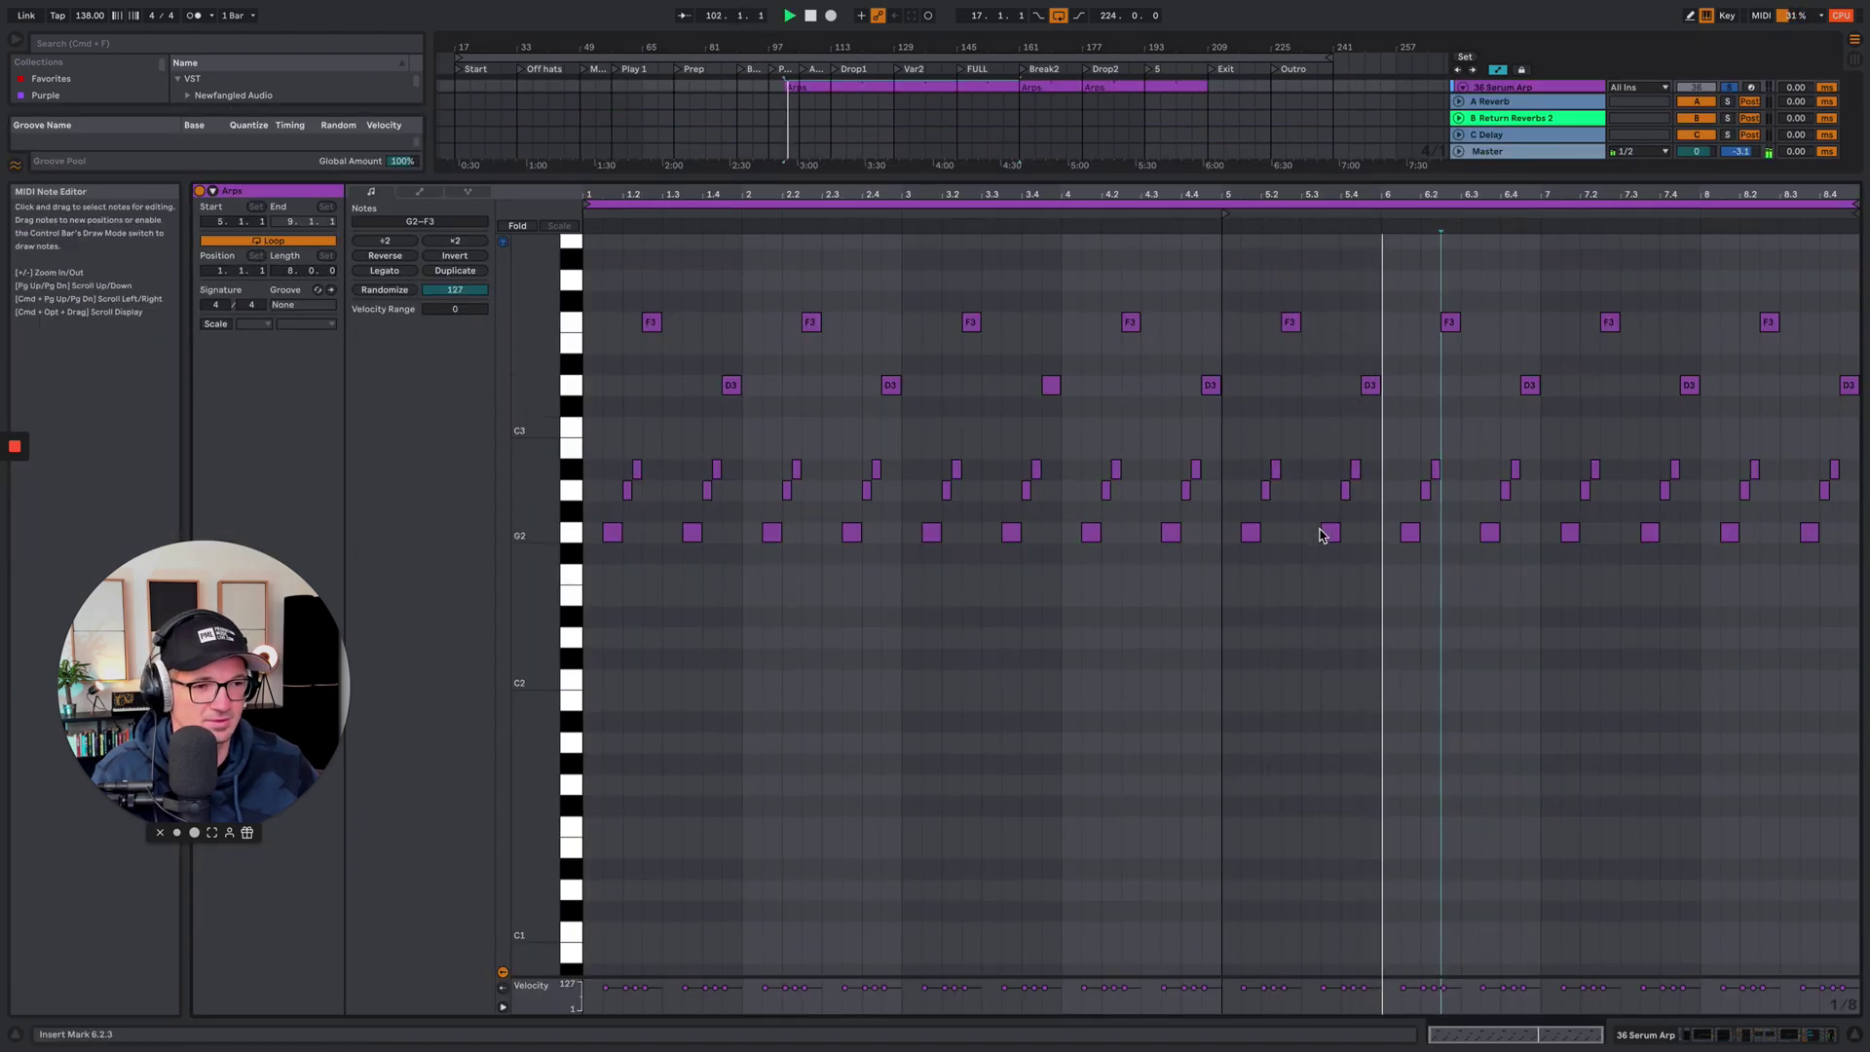
pyautogui.click(1722, 1036)
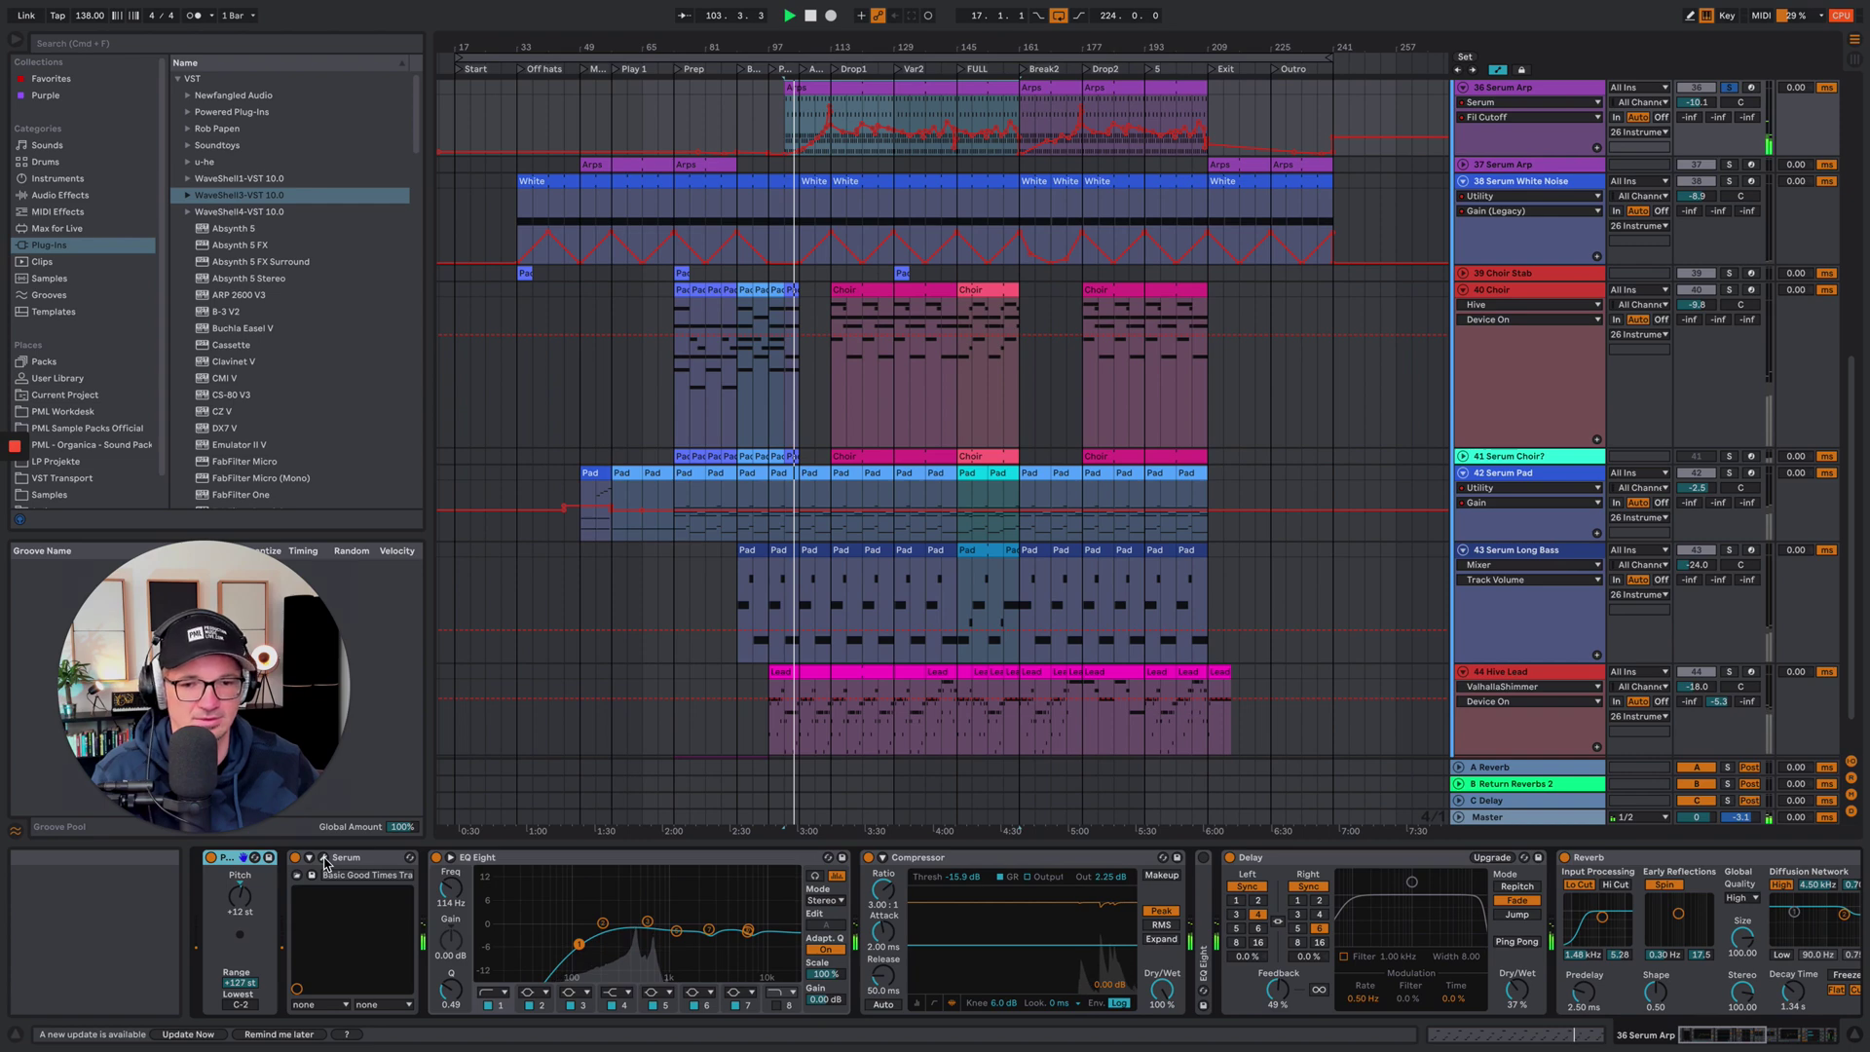
# Inspect the Basic Good Times Trance Arp Saw patch's oscillators and effects in Serum, close the synth, and review the Serum Arp track's device chain
pyautogui.click(324, 859)
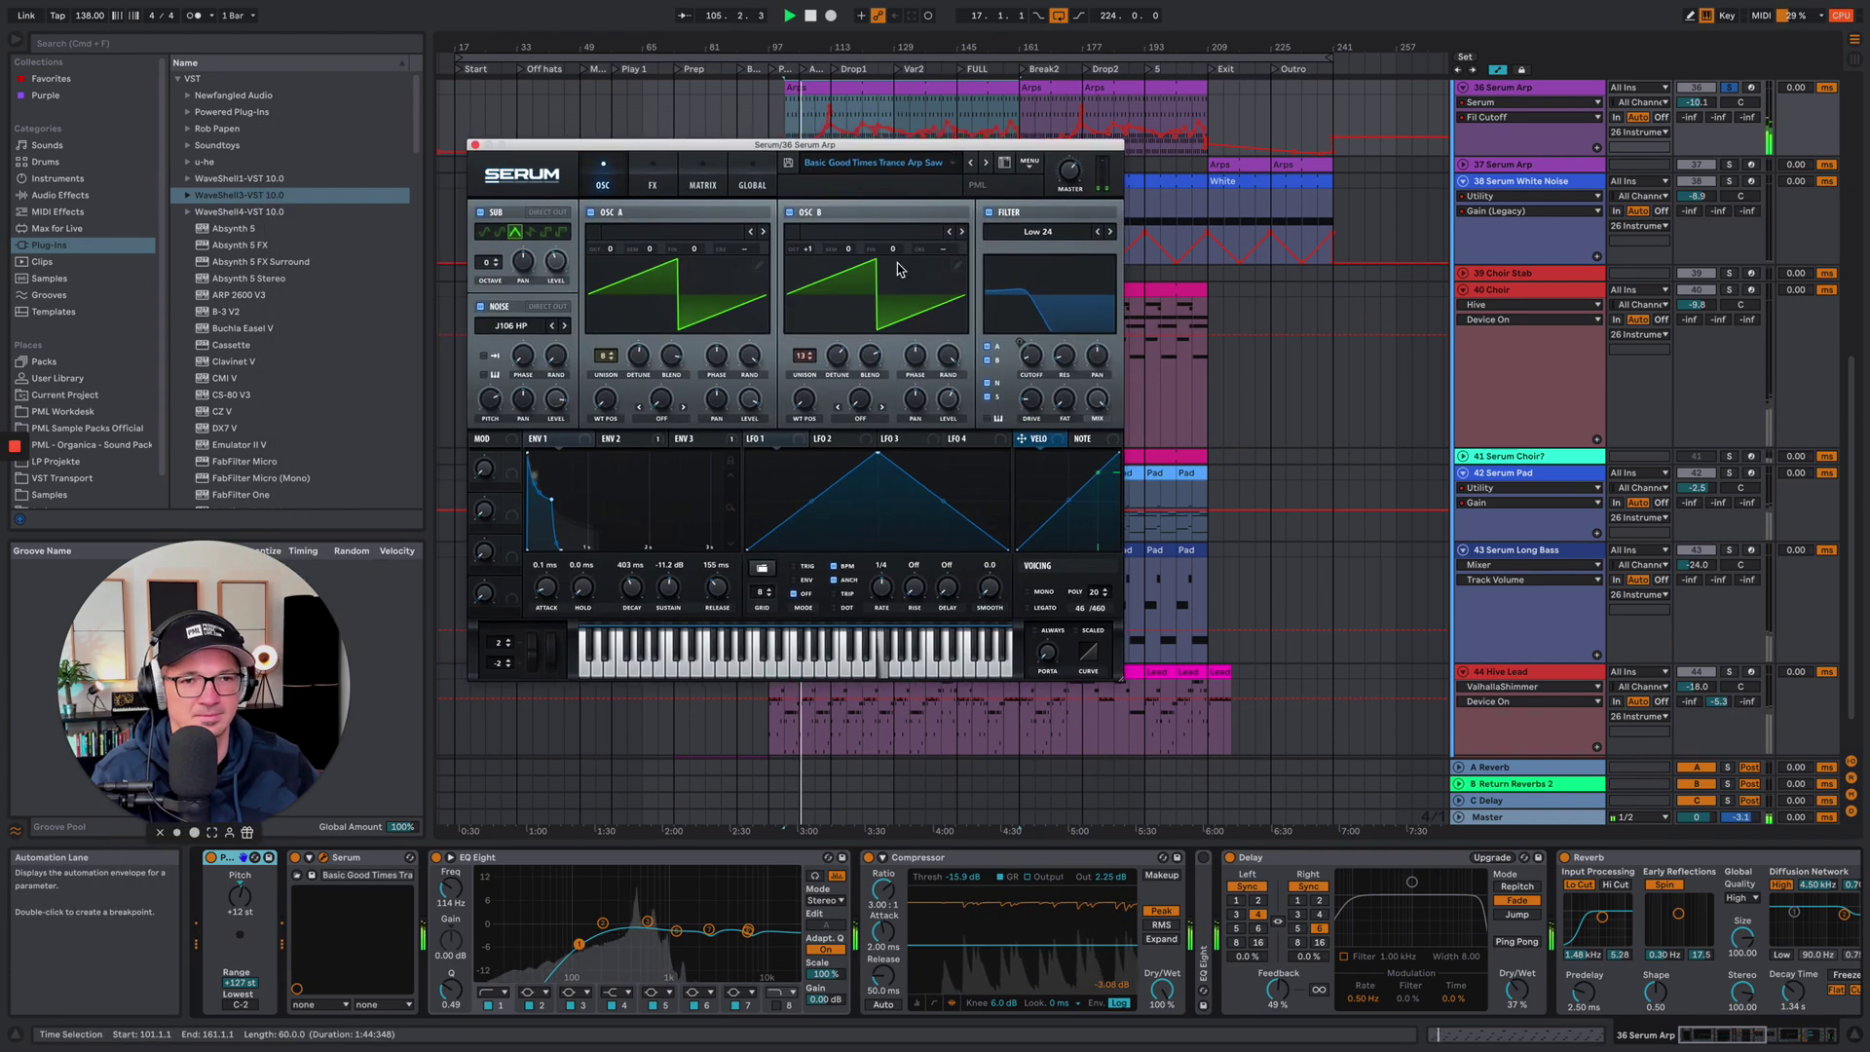
pyautogui.press('space')
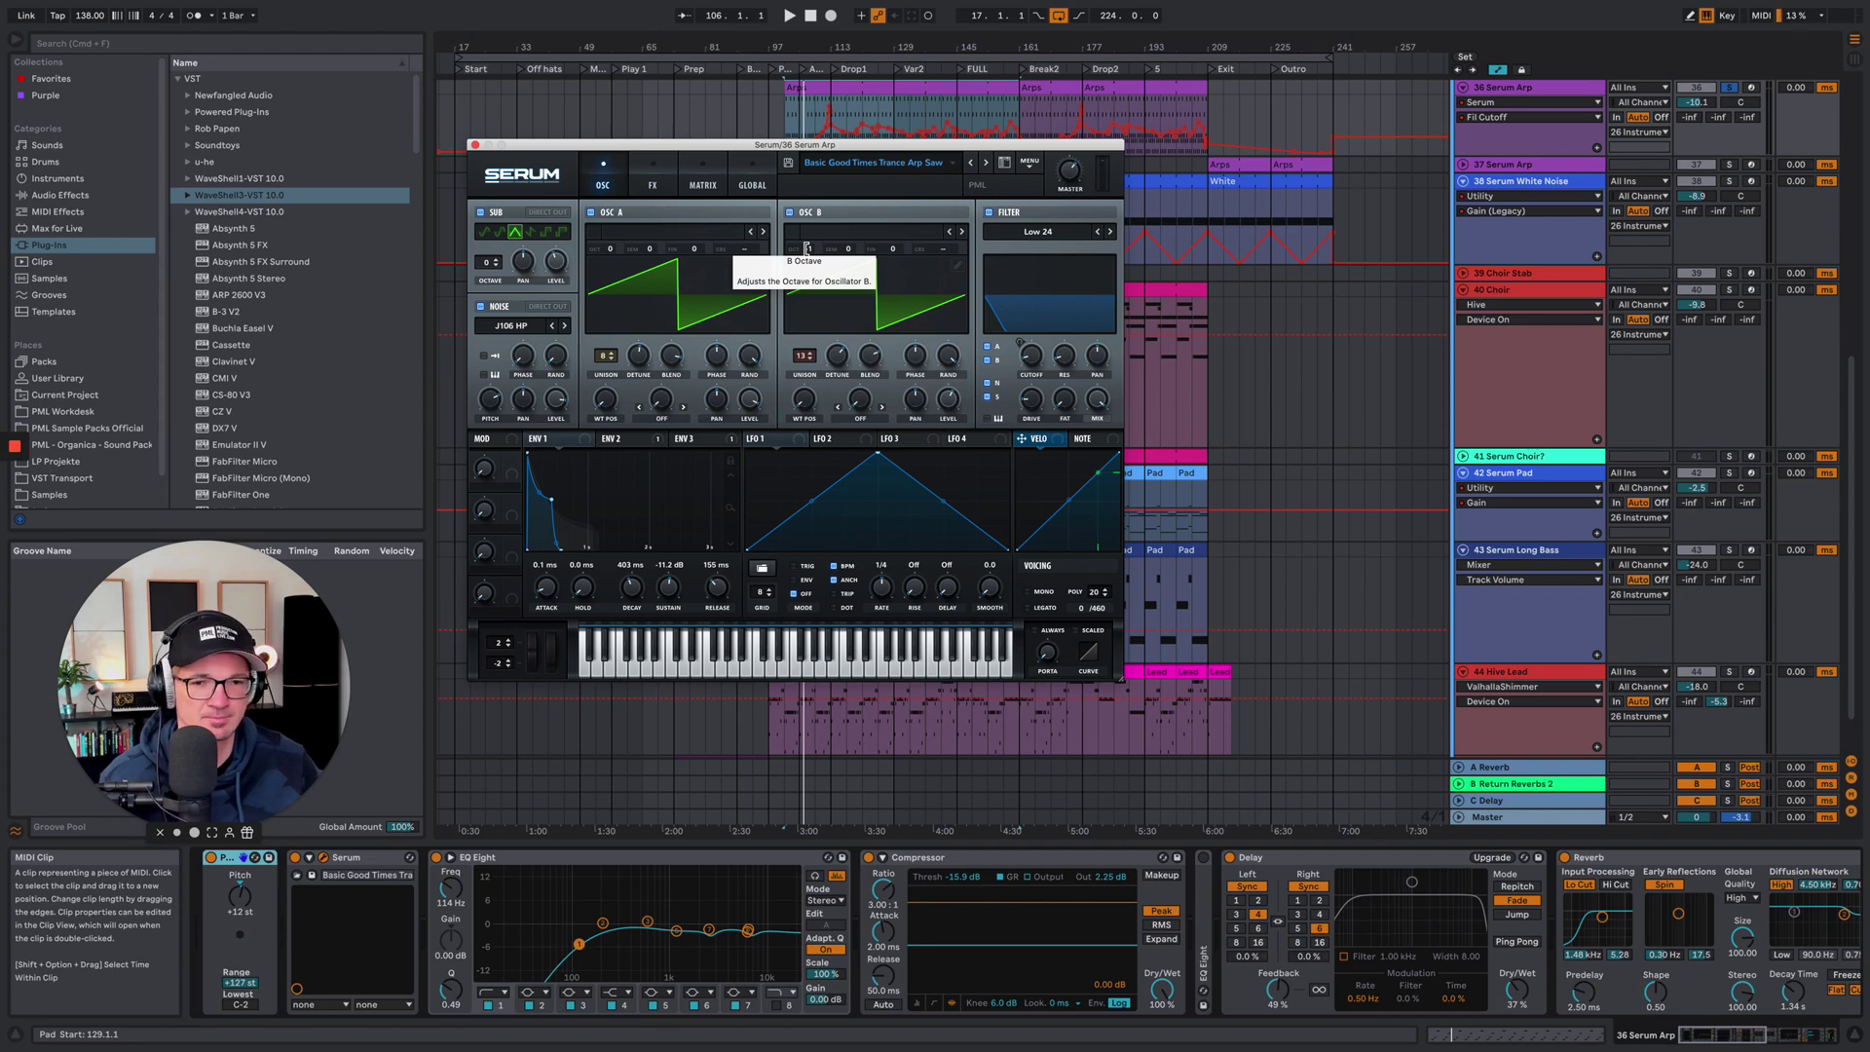
pyautogui.click(646, 161)
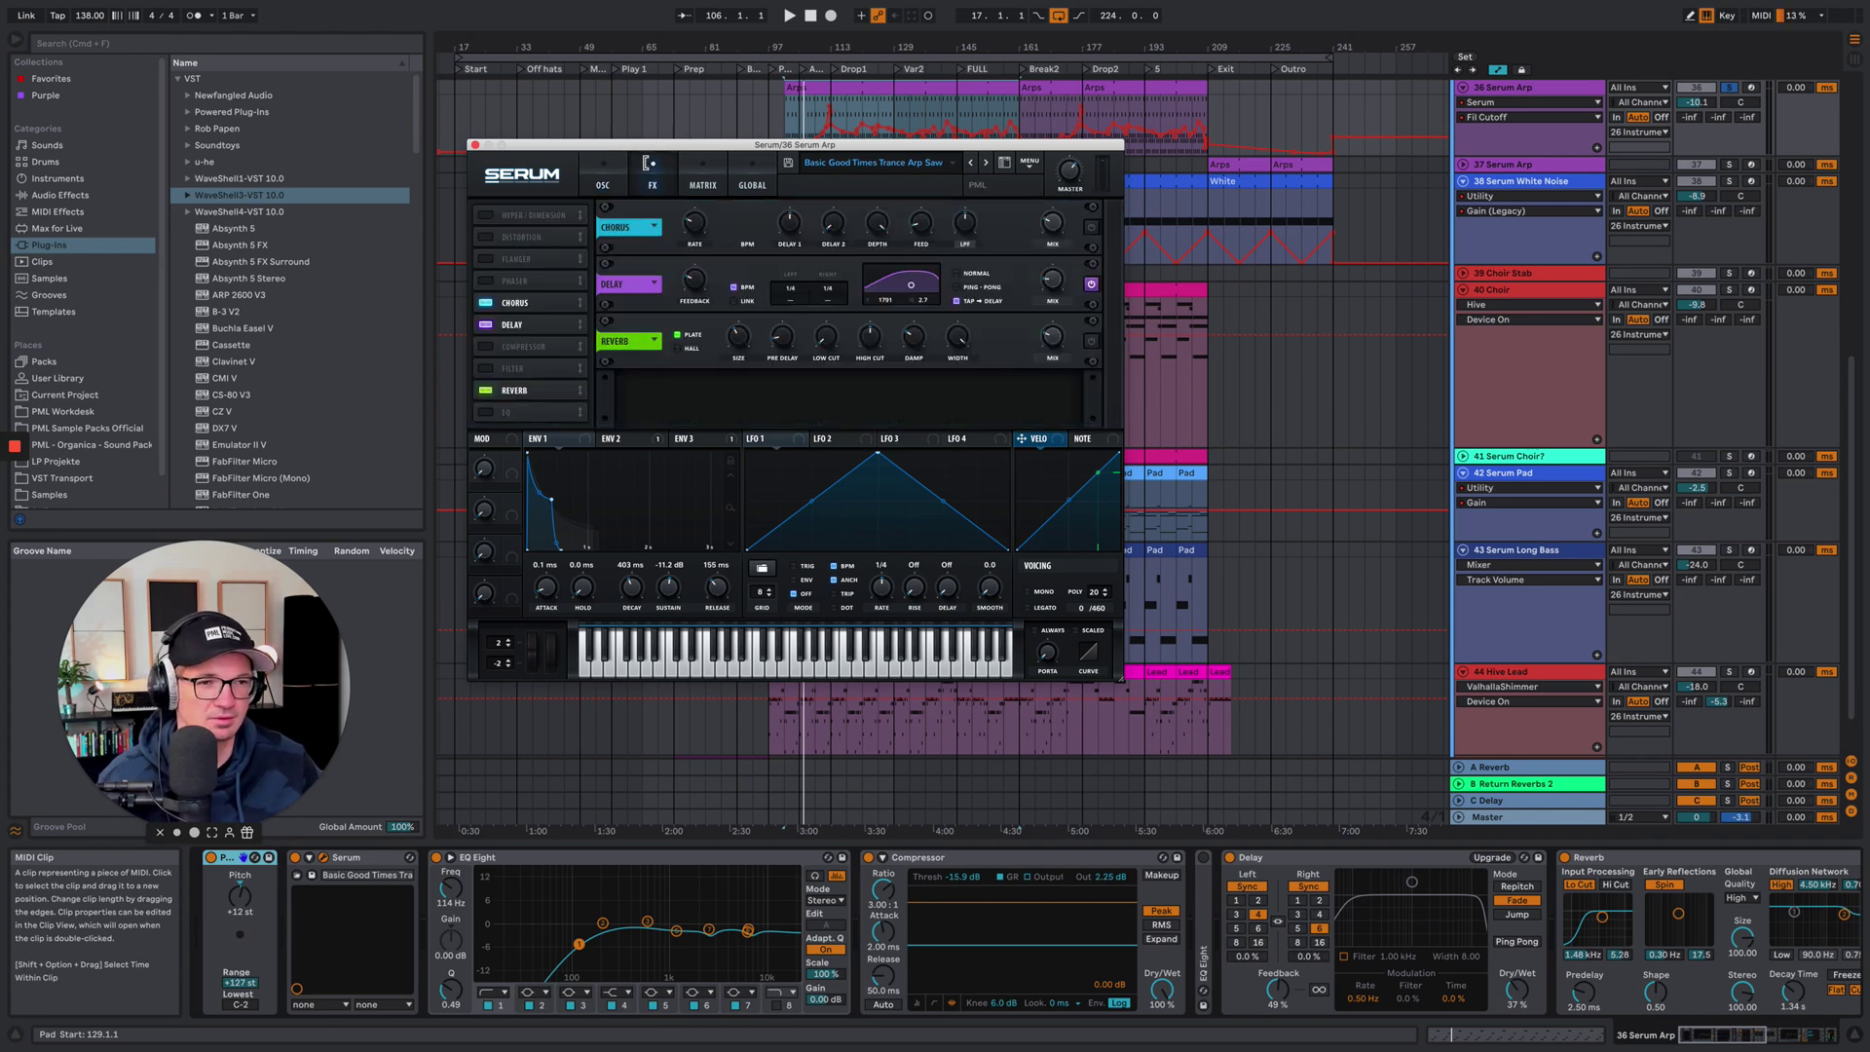
pyautogui.click(602, 178)
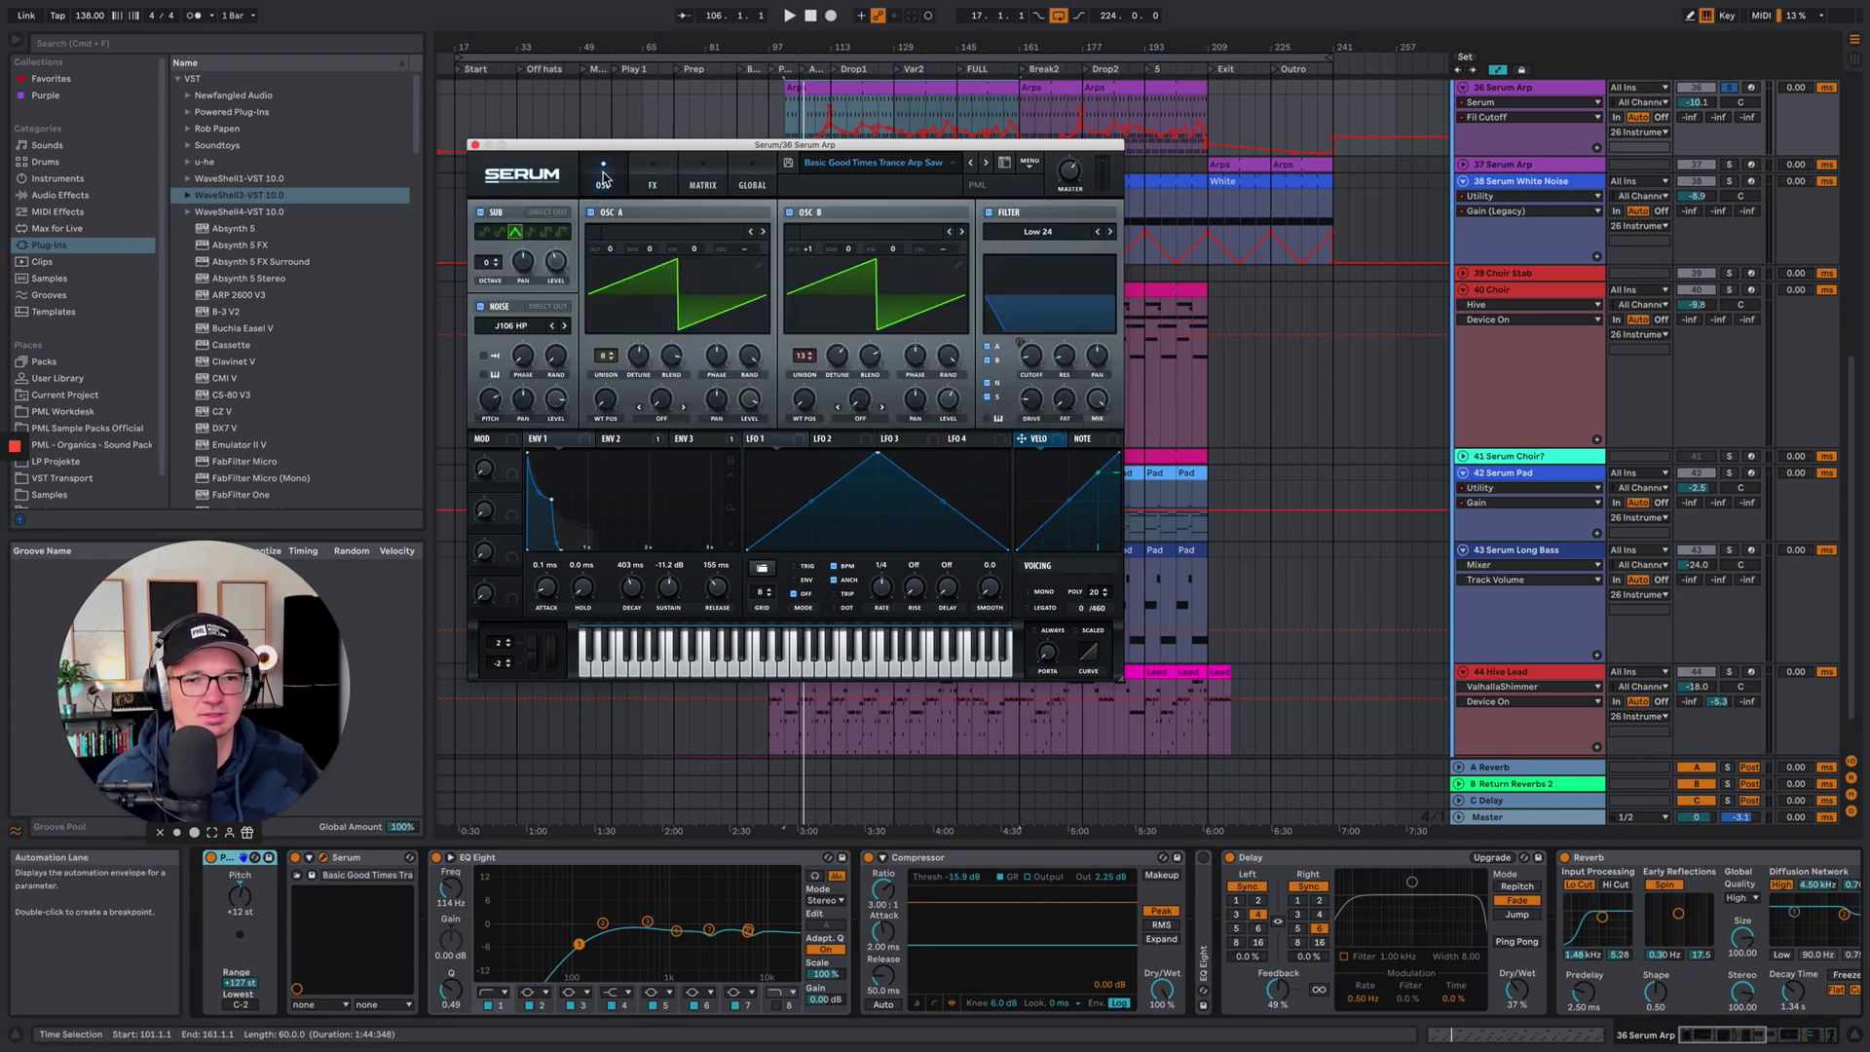
pyautogui.click(475, 145)
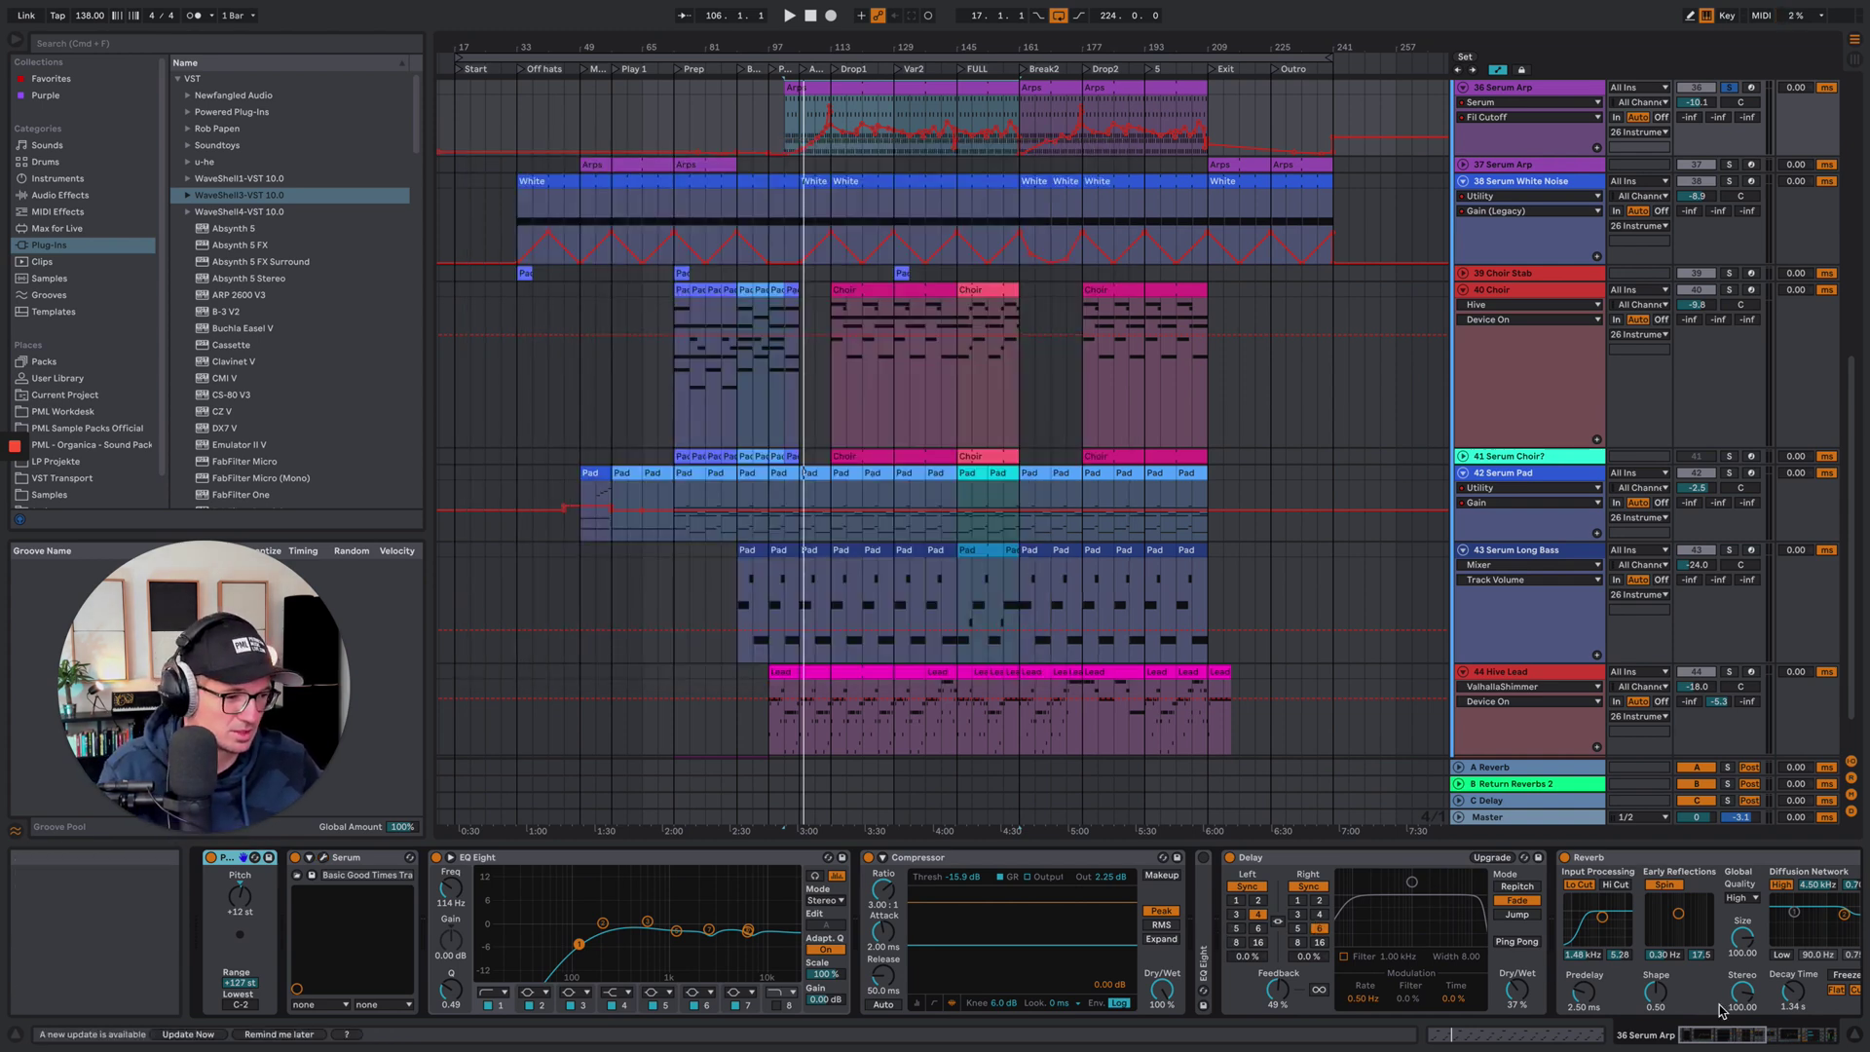
pyautogui.moveTo(1736, 1041); pyautogui.dragTo(1779, 1045)
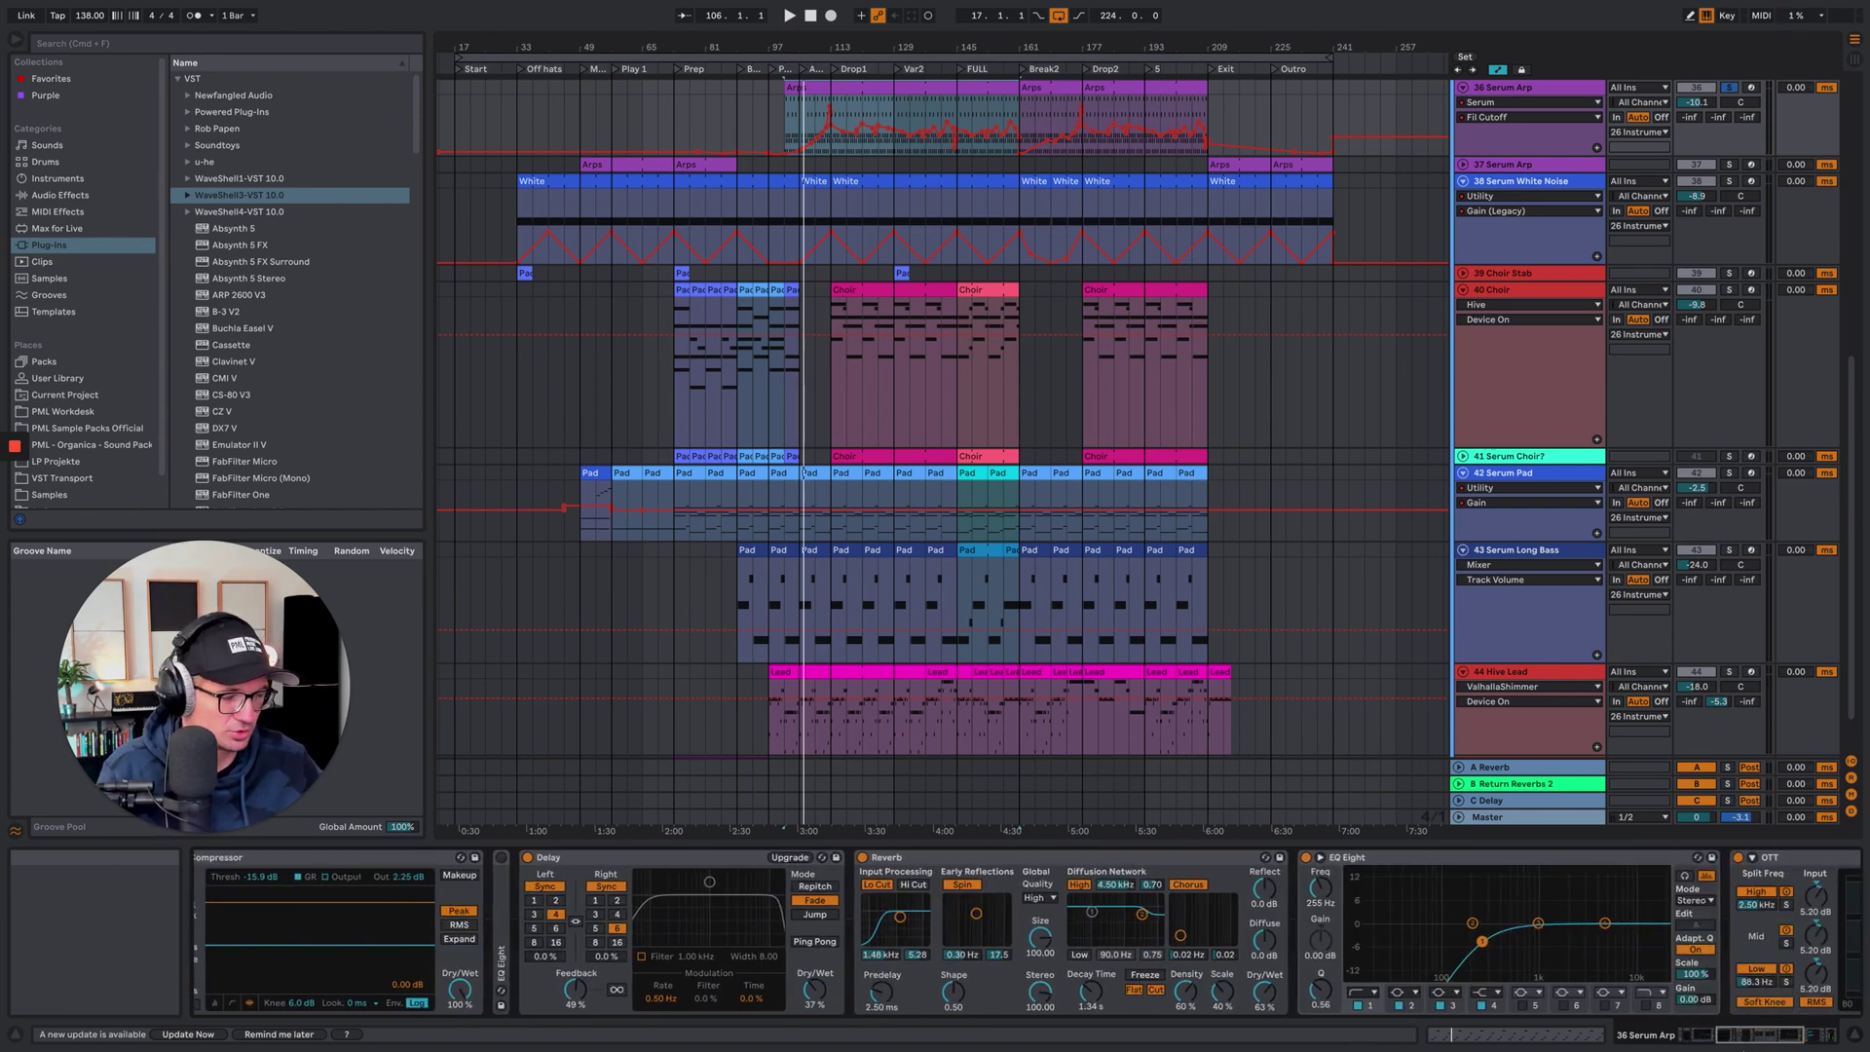
pyautogui.moveTo(1750, 1042)
pyautogui.mouseDown()
pyautogui.moveTo(1787, 1042)
pyautogui.moveTo(1759, 1040)
pyautogui.mouseUp()
# Switch the solo to the Deep Arp 2 track, play it from bar 113 with the timeline enlarged around Drop1, and stop
pyautogui.scroll(3, 1251, 452)
pyautogui.scroll(2, 1055, 446)
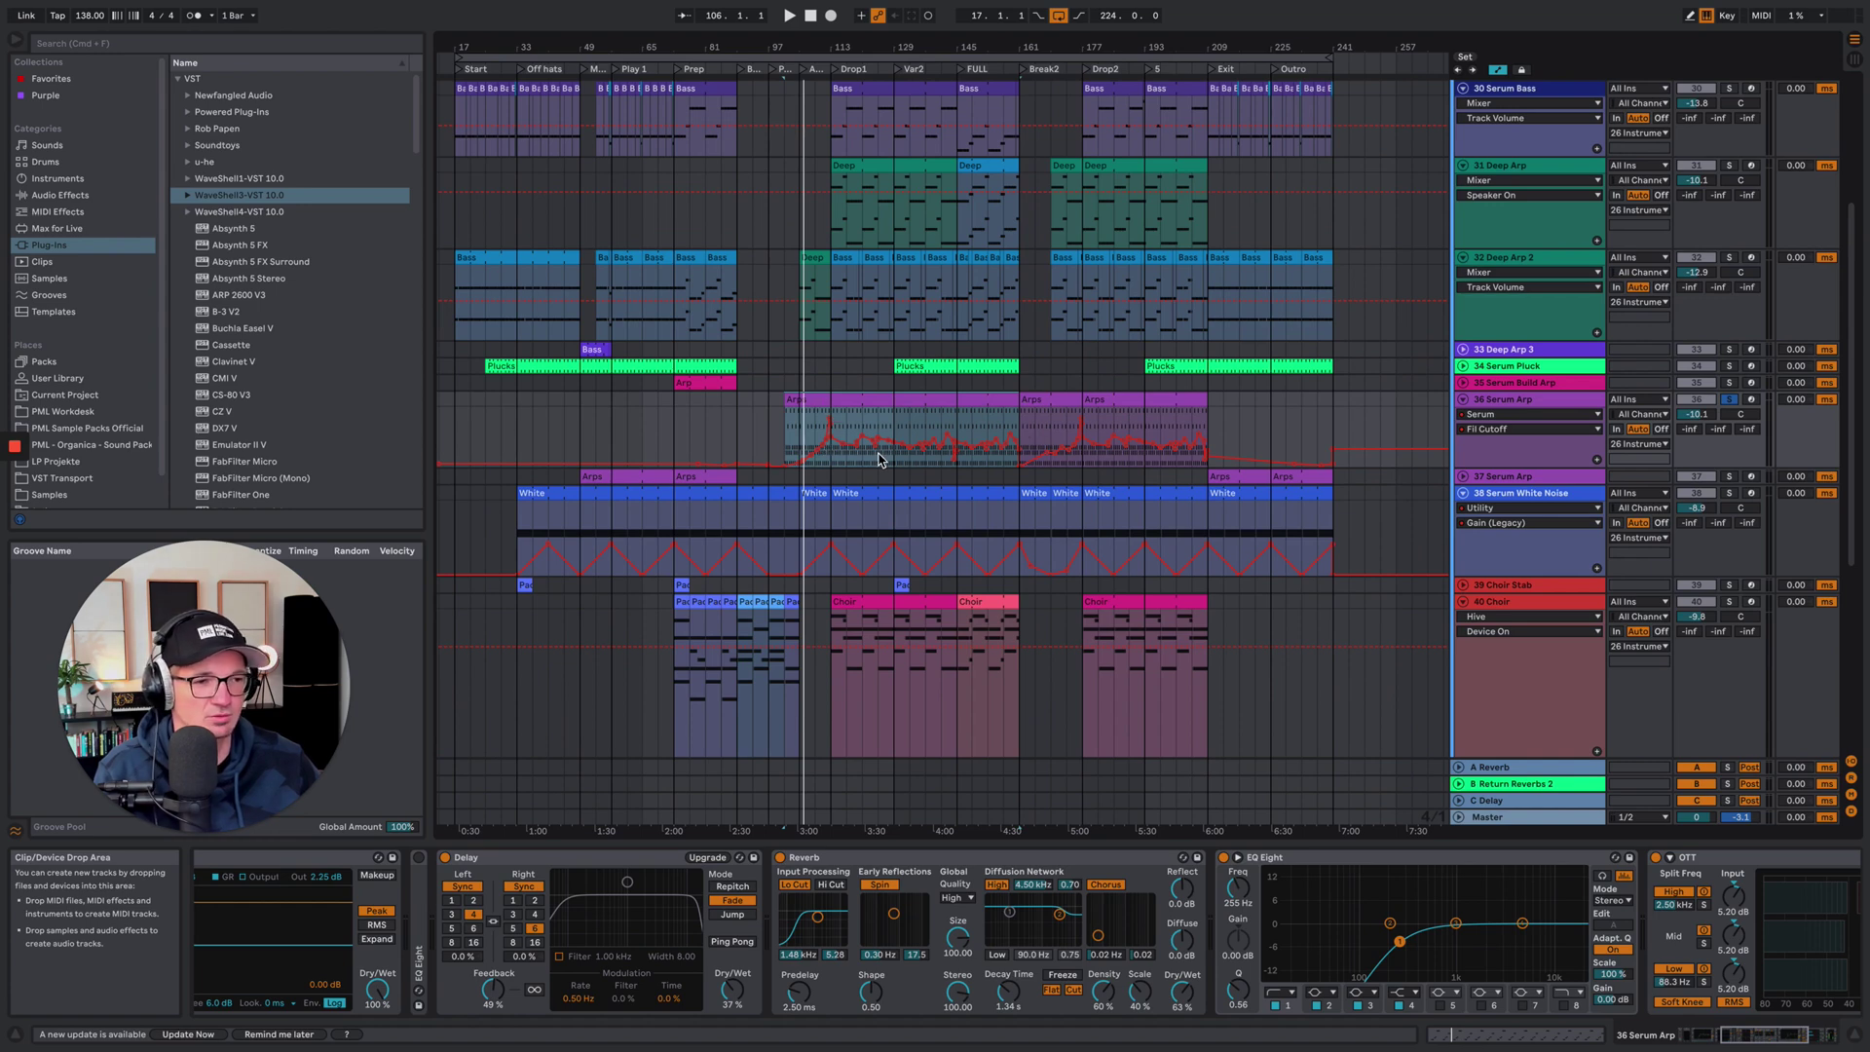
pyautogui.scroll(1, 920, 410)
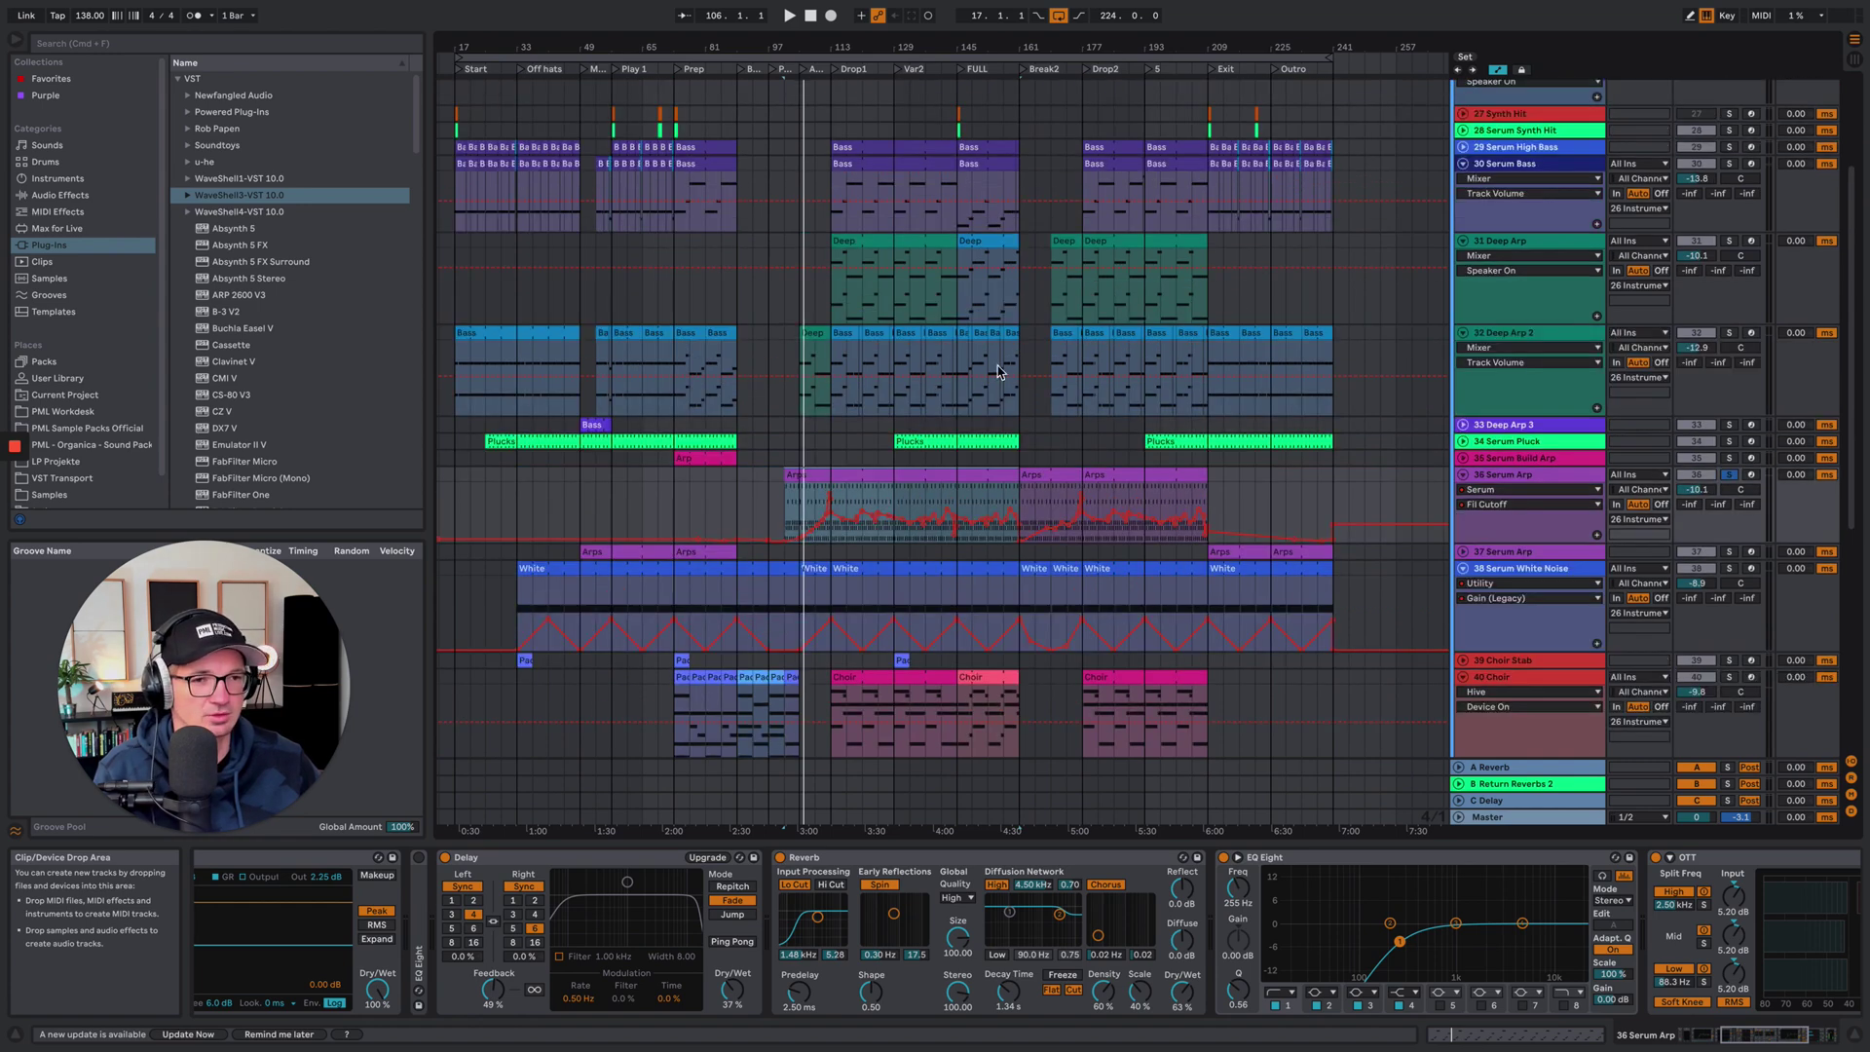
pyautogui.click(1732, 334)
pyautogui.click(836, 358)
pyautogui.press('space')
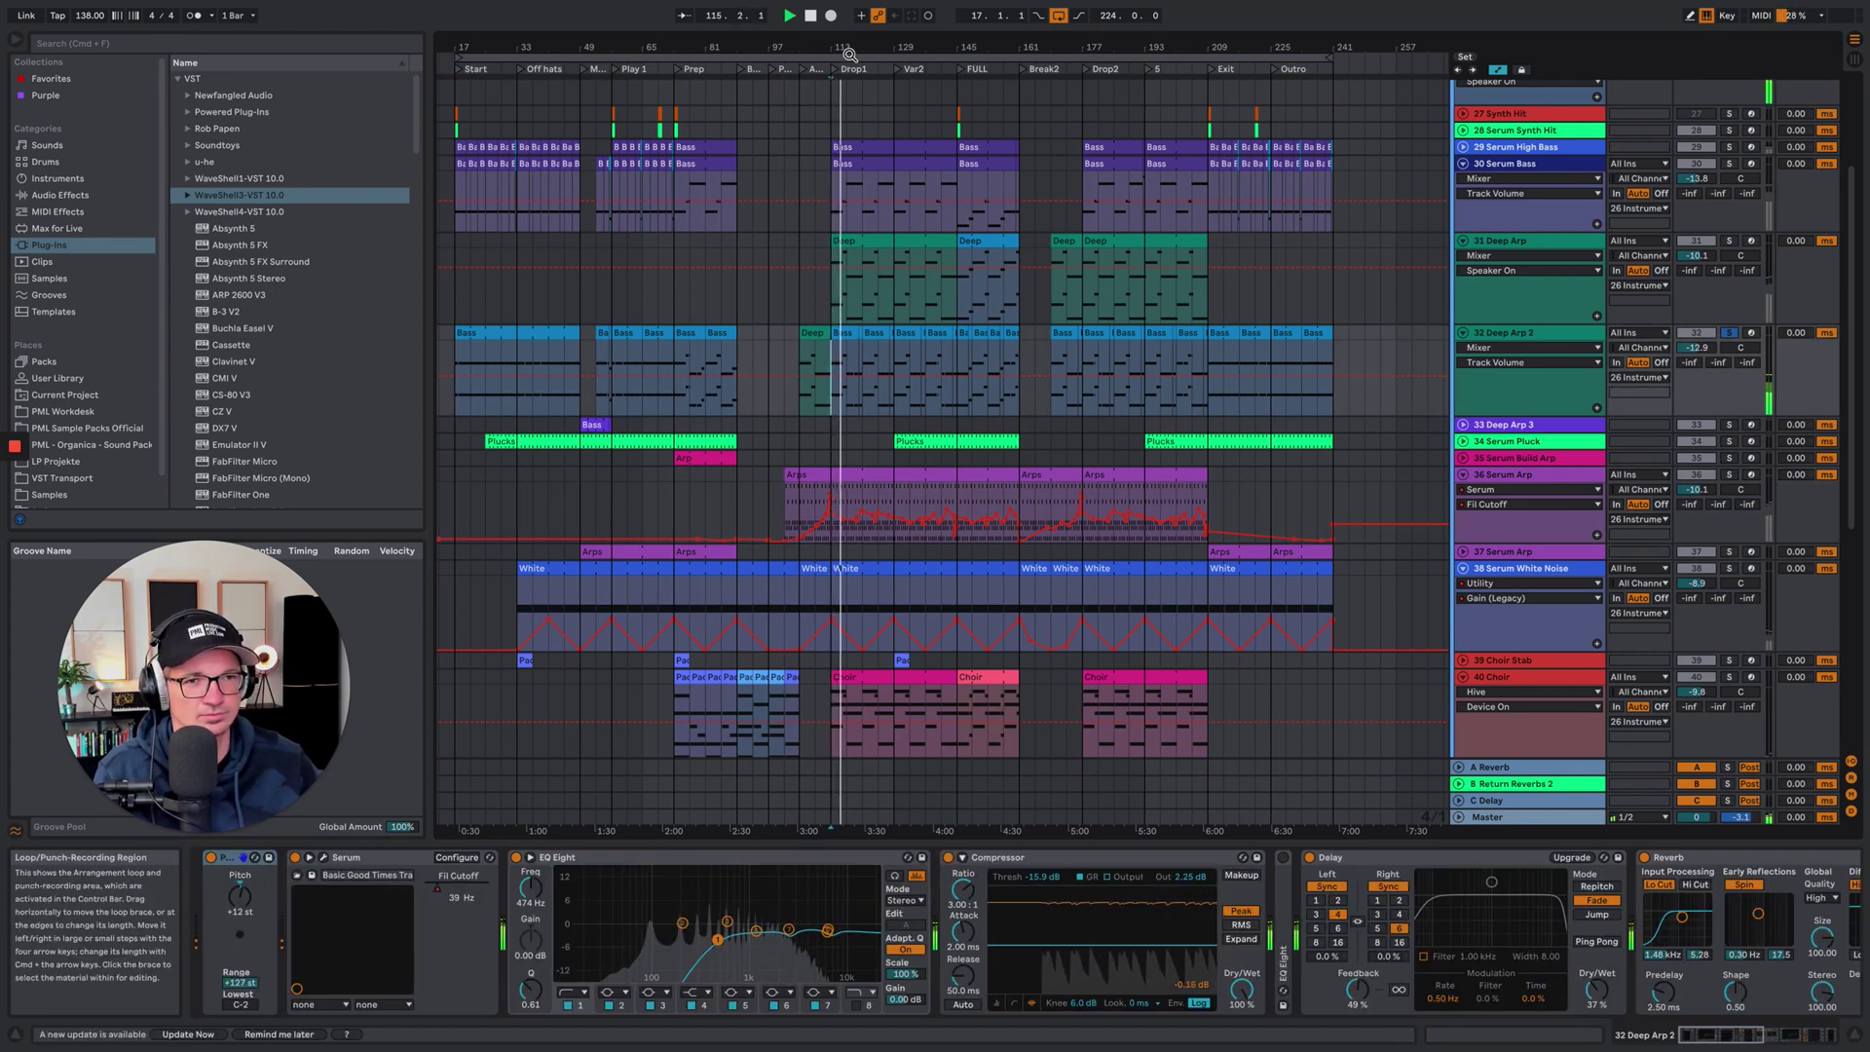
pyautogui.moveTo(849, 53); pyautogui.dragTo(836, 50)
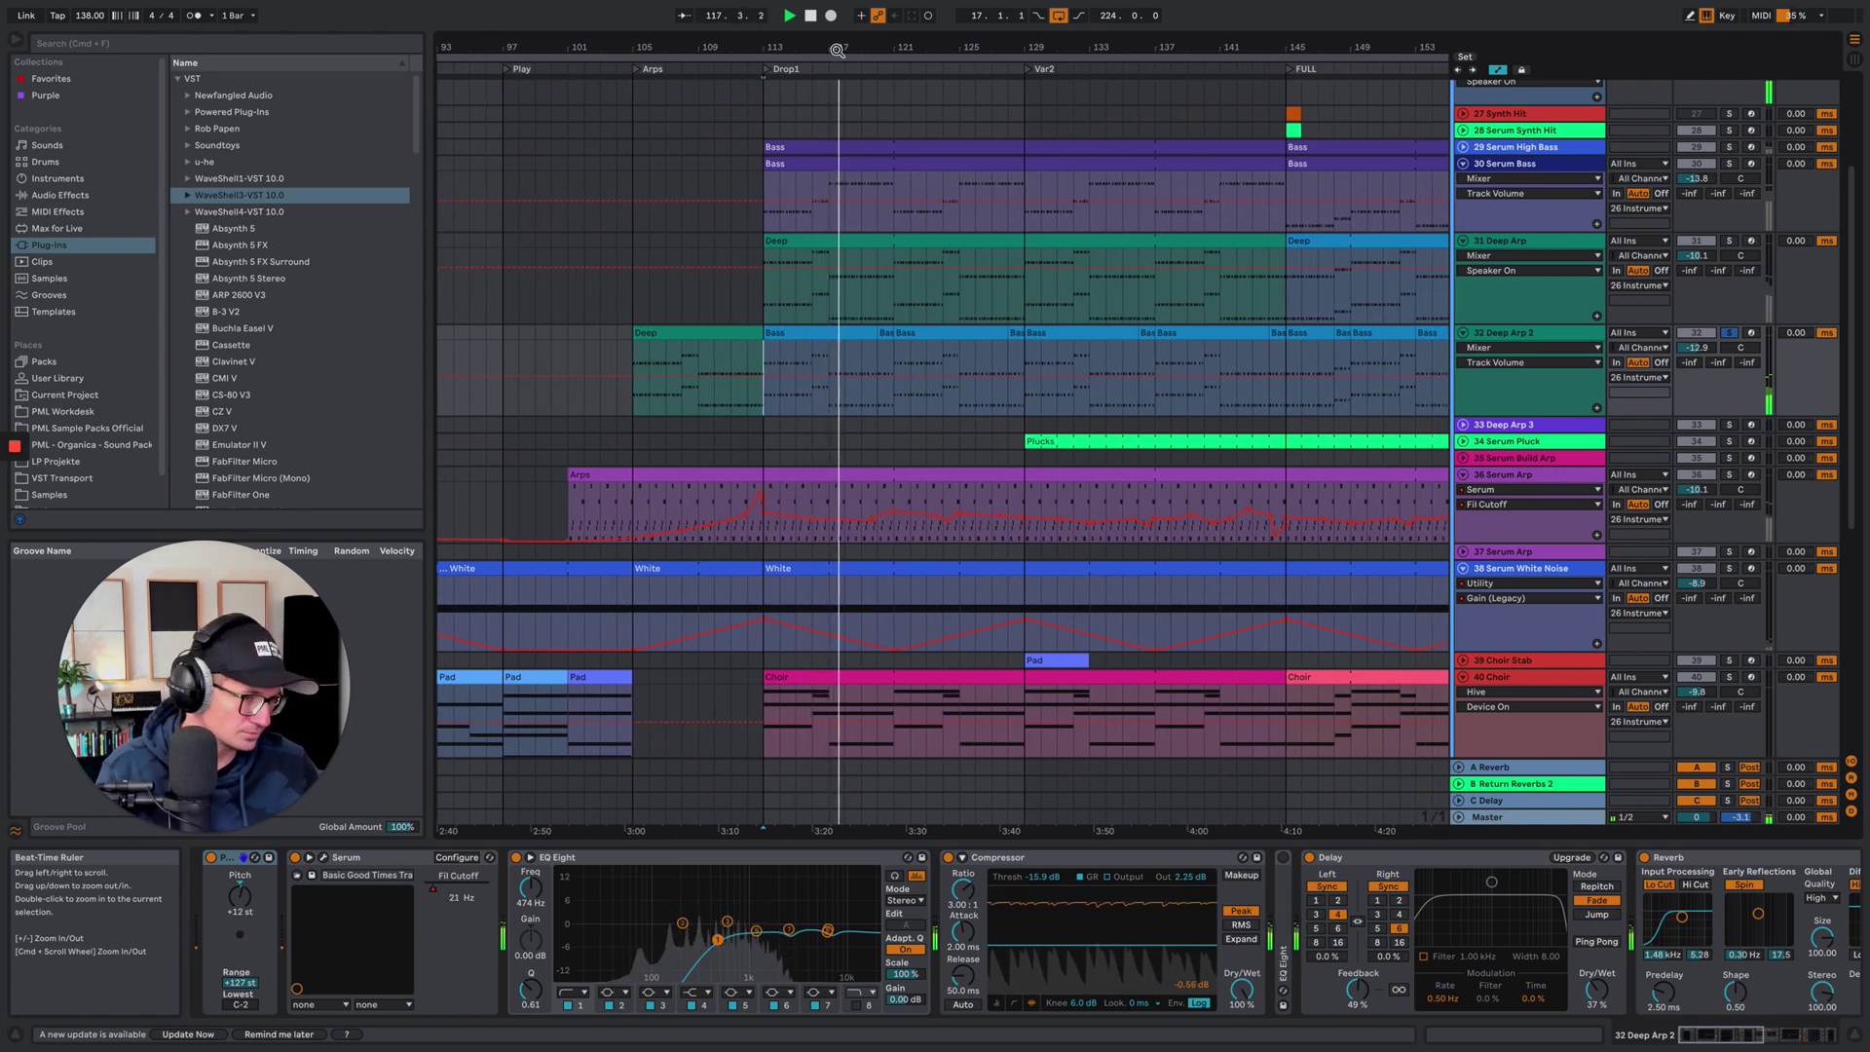
pyautogui.press('space')
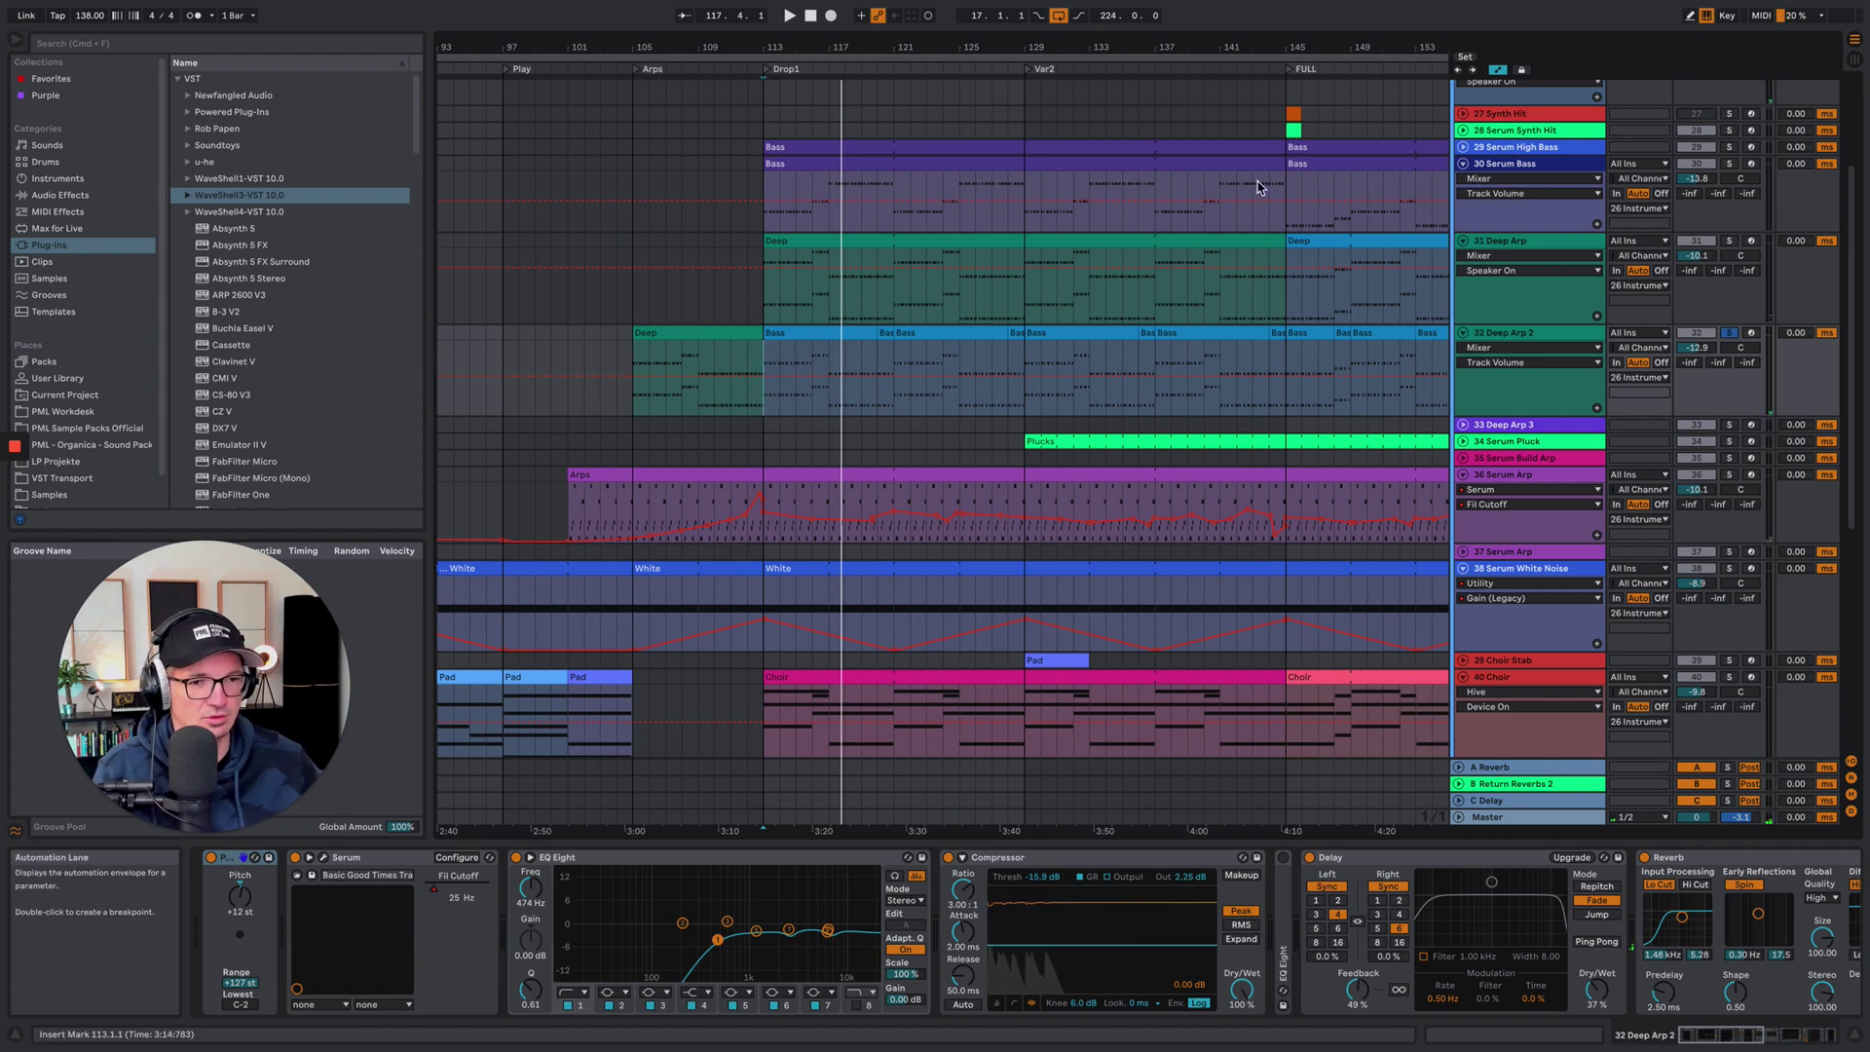
# Play the Serum Bass soloed from bar 113, and add Deep Arp 2 and Deep Arp to the solo
pyautogui.click(1729, 163)
pyautogui.press('space')
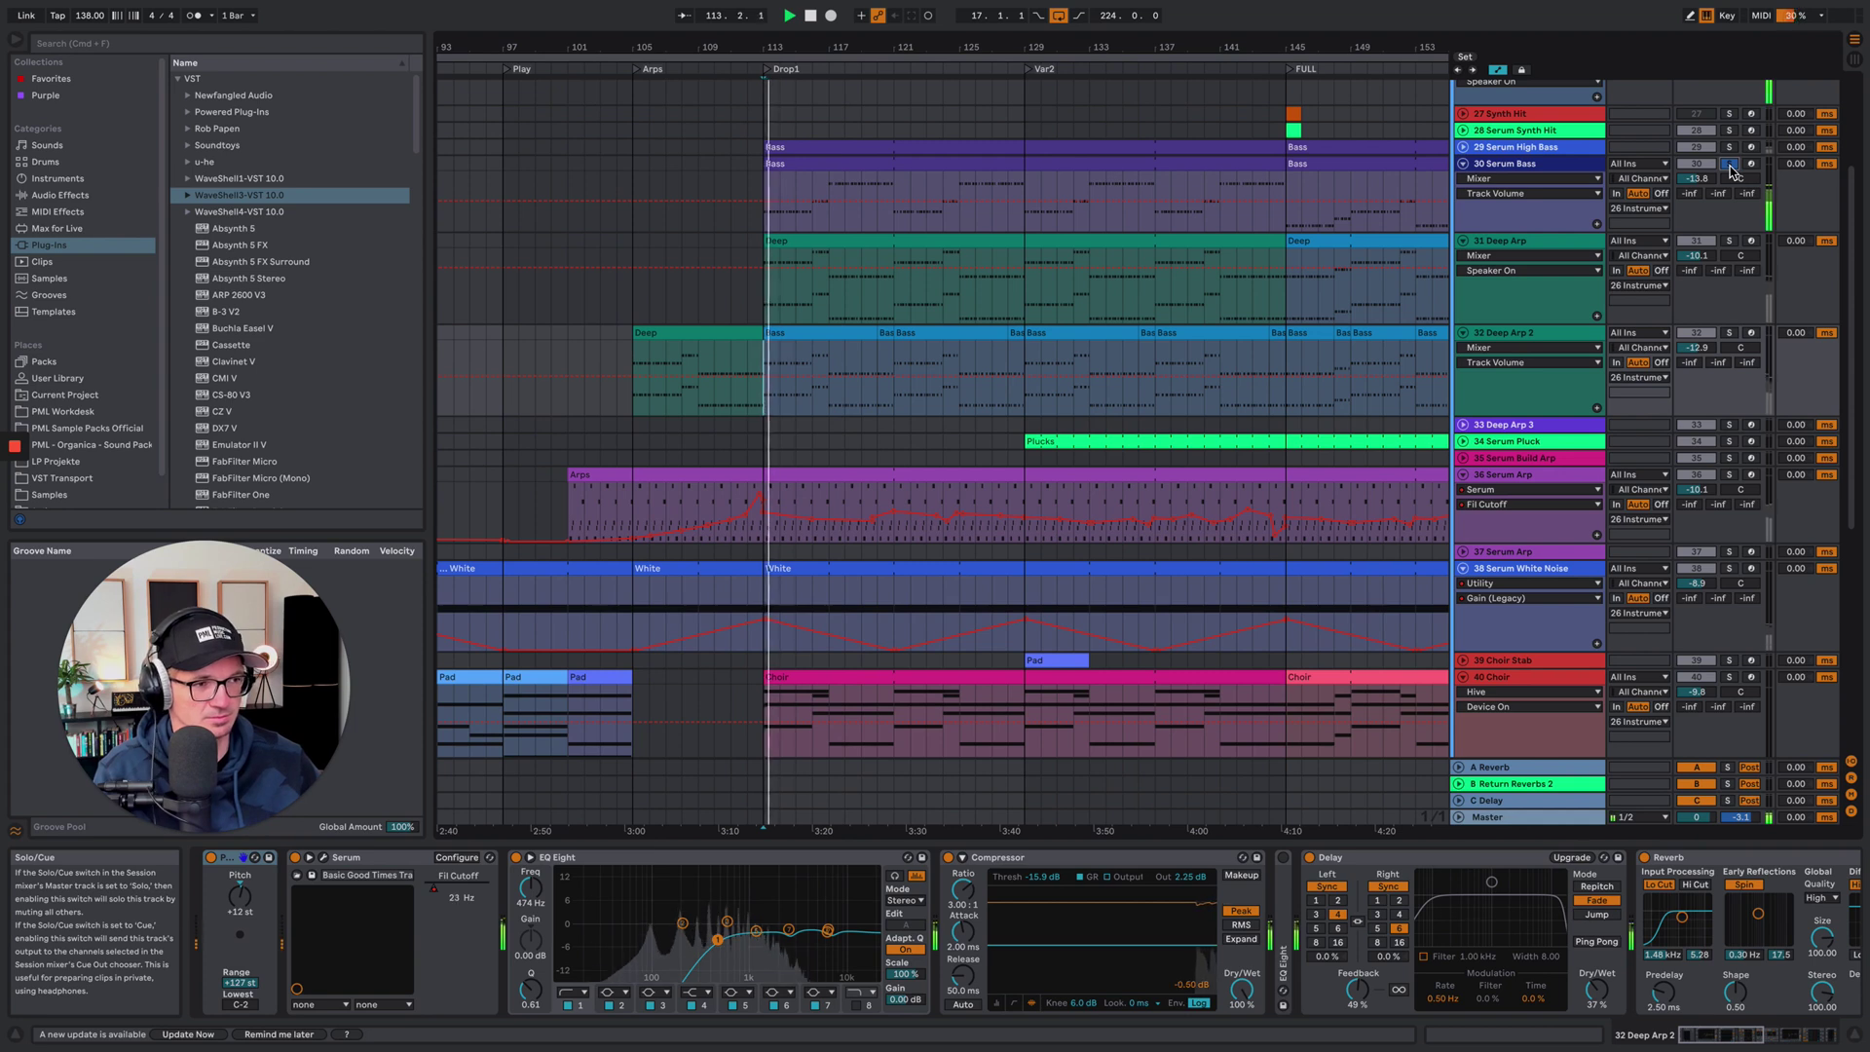
pyautogui.click(1730, 332)
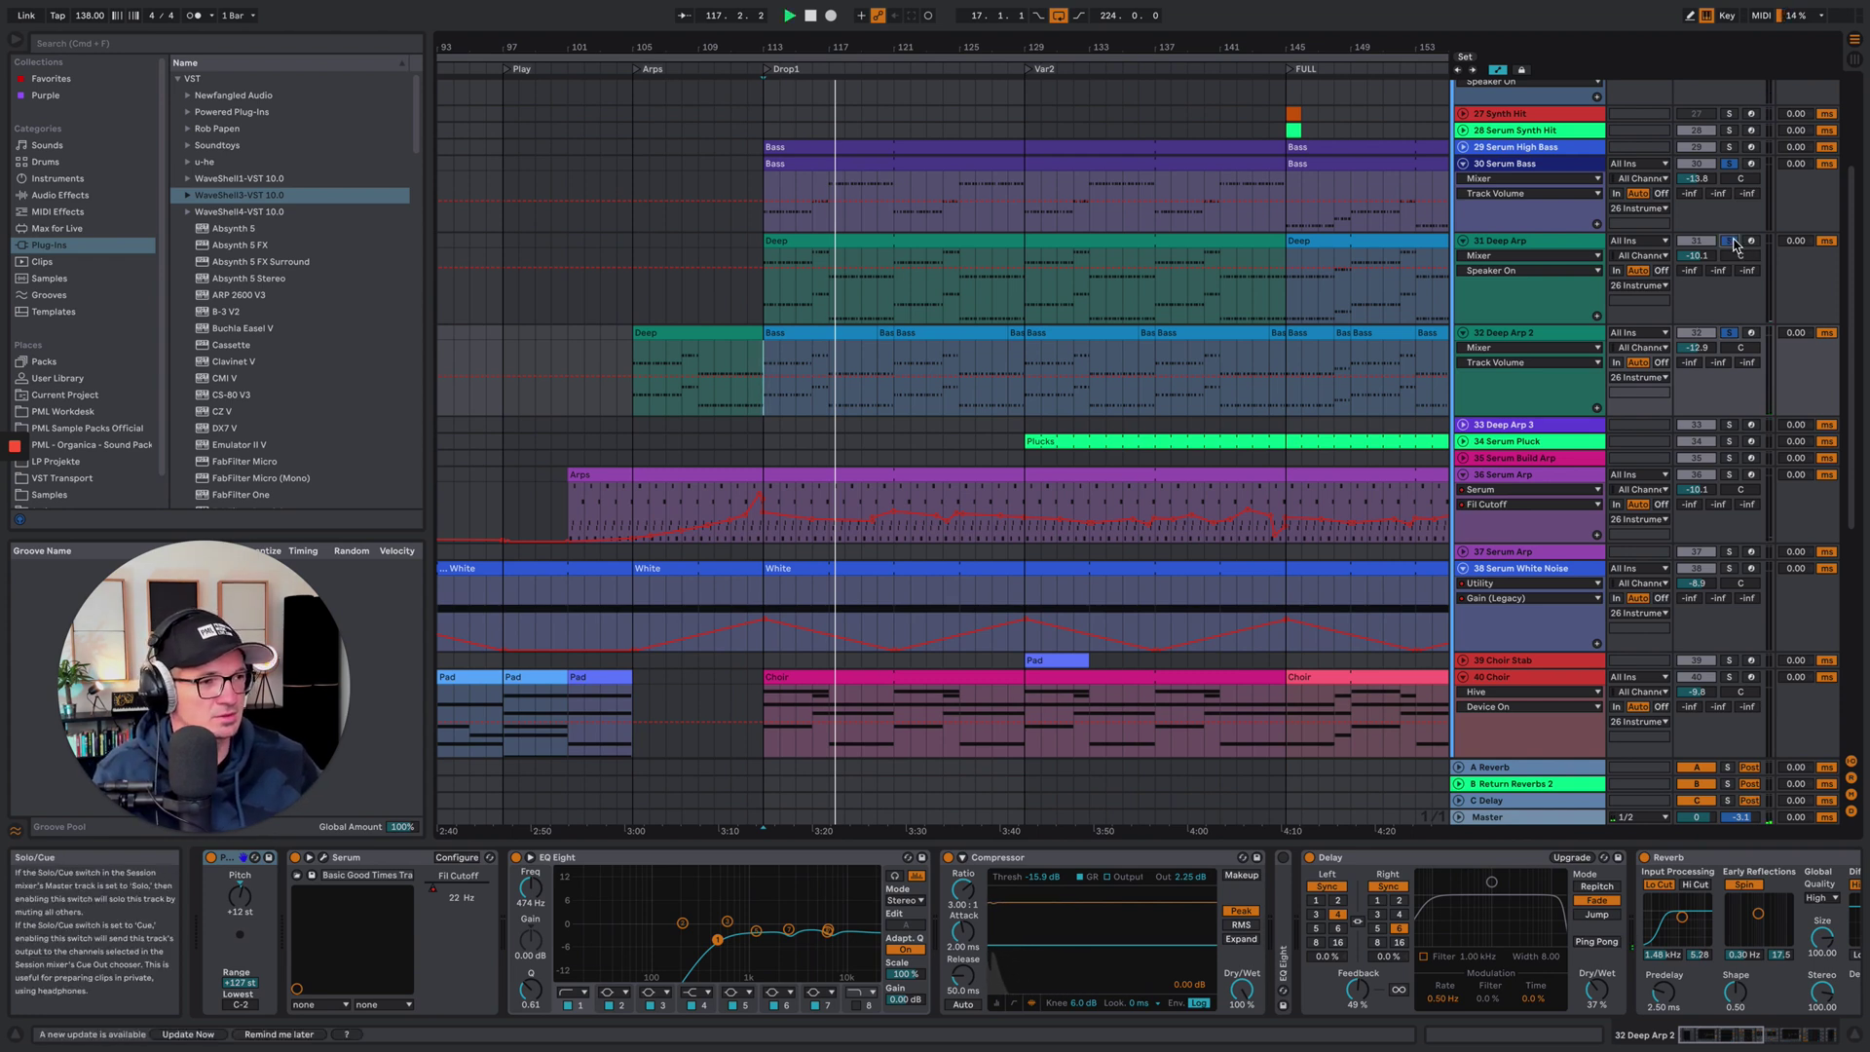
pyautogui.click(1579, 246)
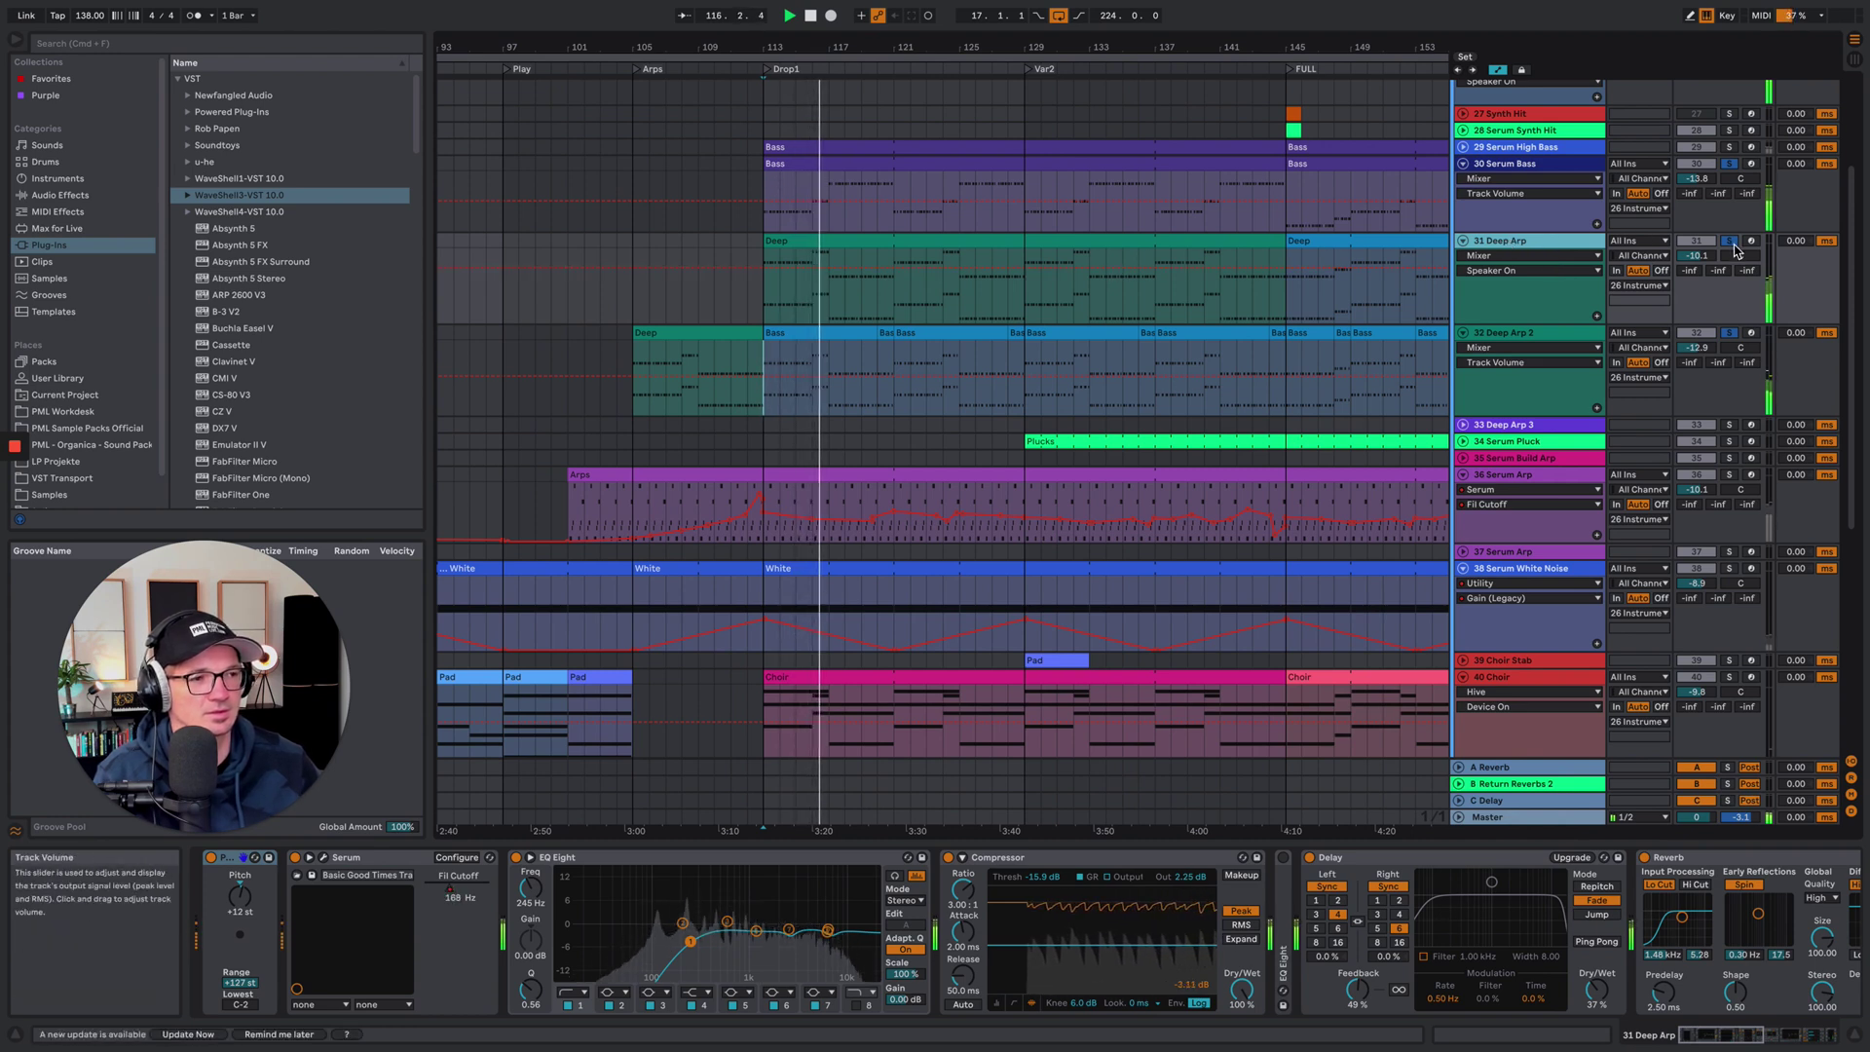
# Compare the mix with and without the Deep Arp track by toggling its solo and mute during playback
pyautogui.click(1731, 243)
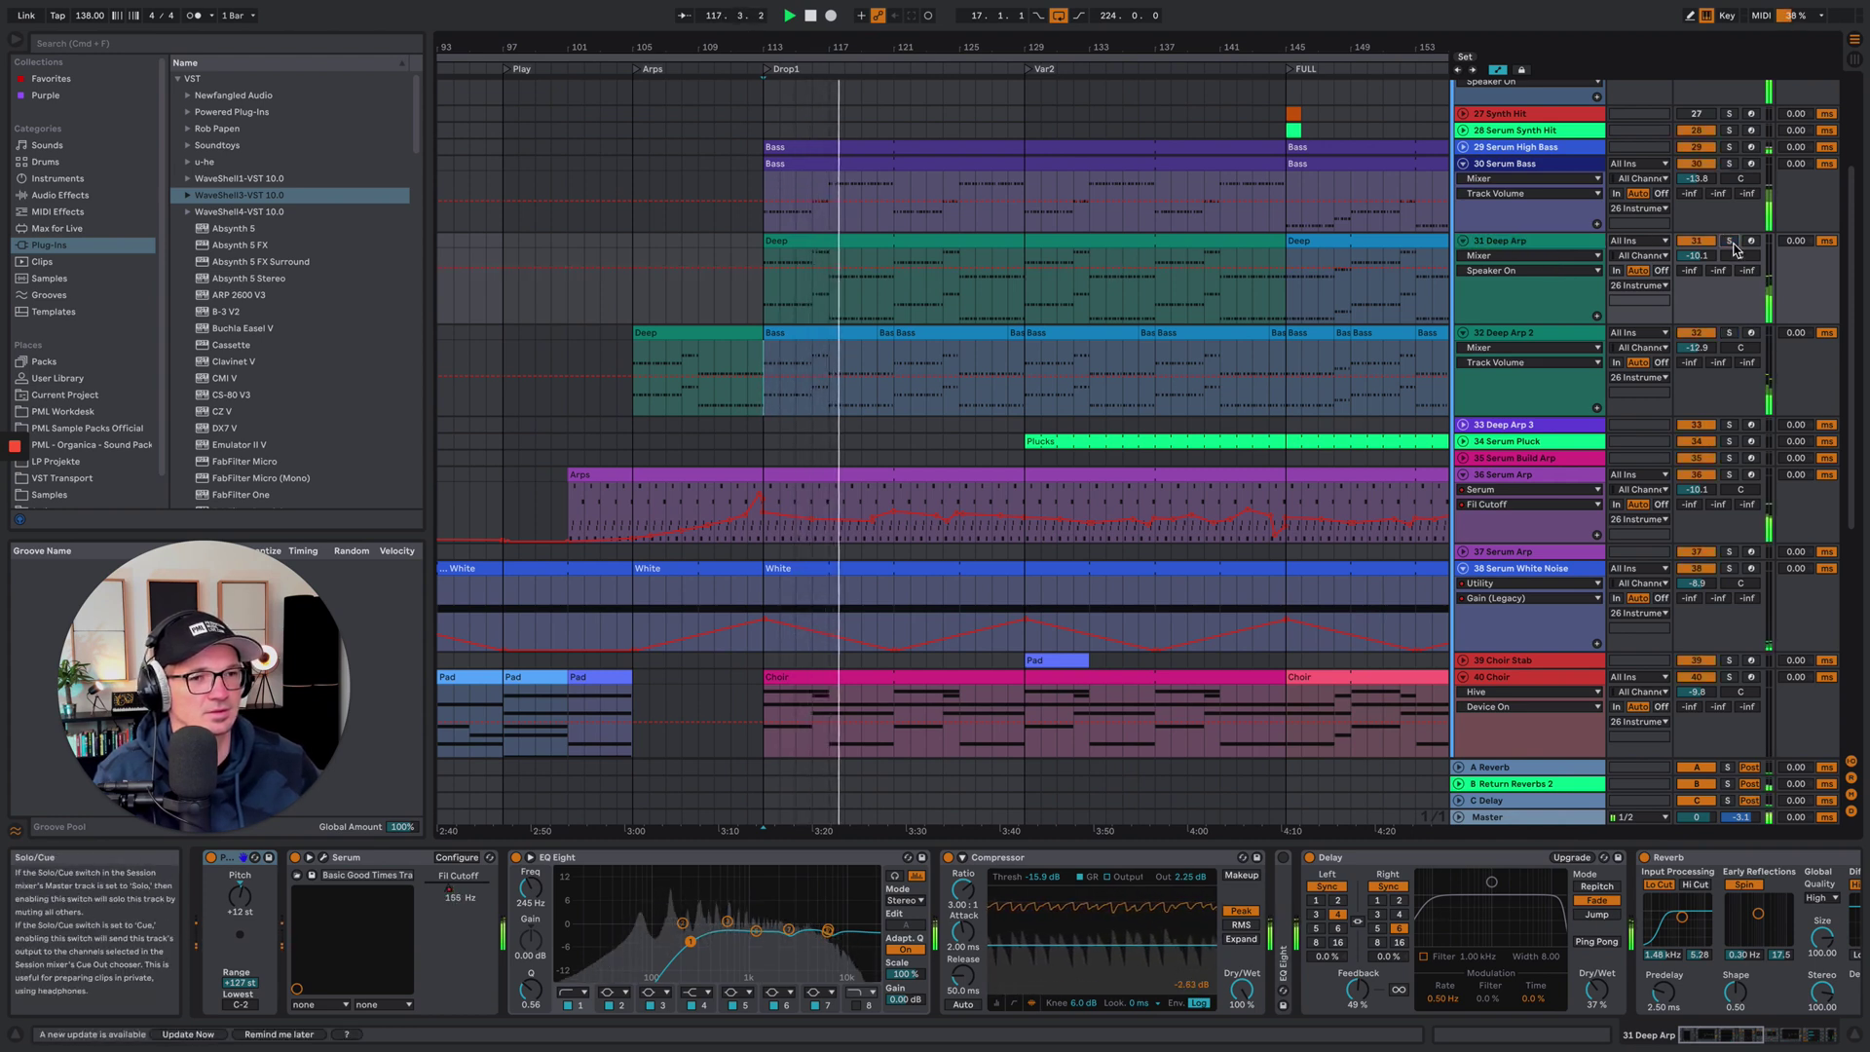
pyautogui.click(1701, 243)
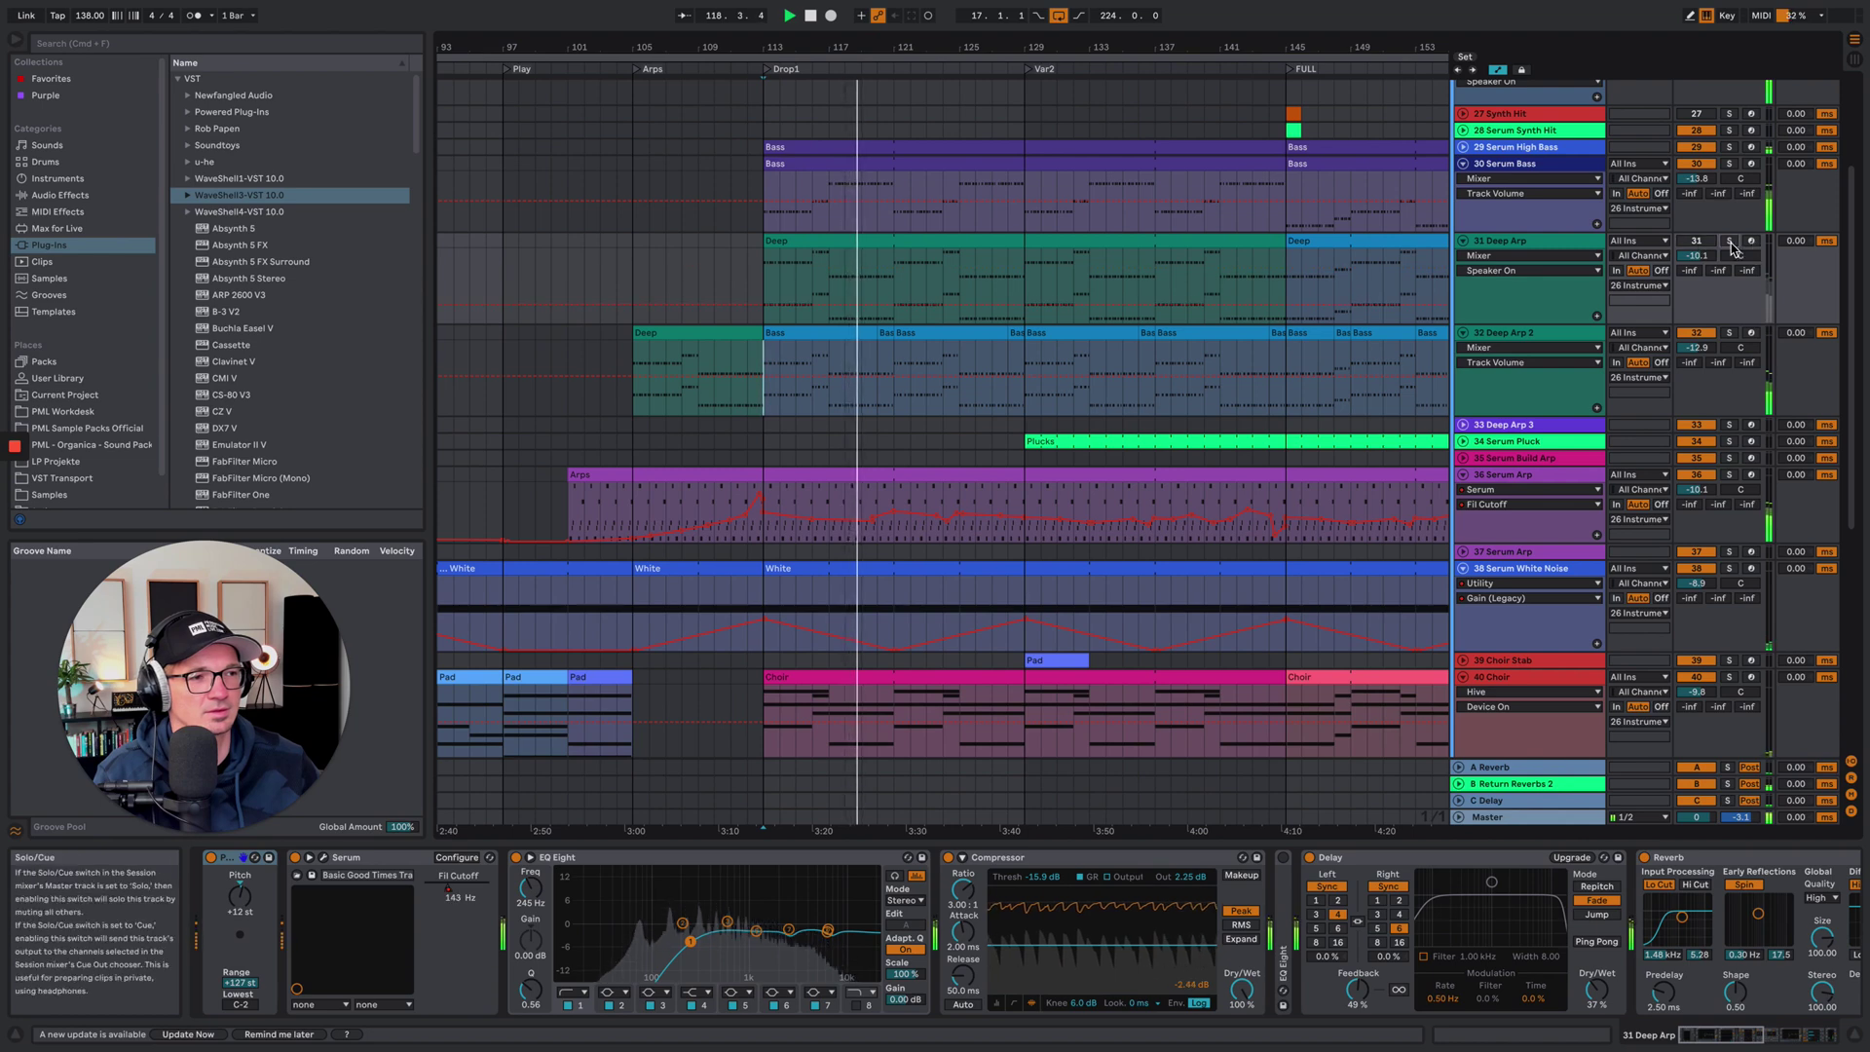
pyautogui.click(1730, 241)
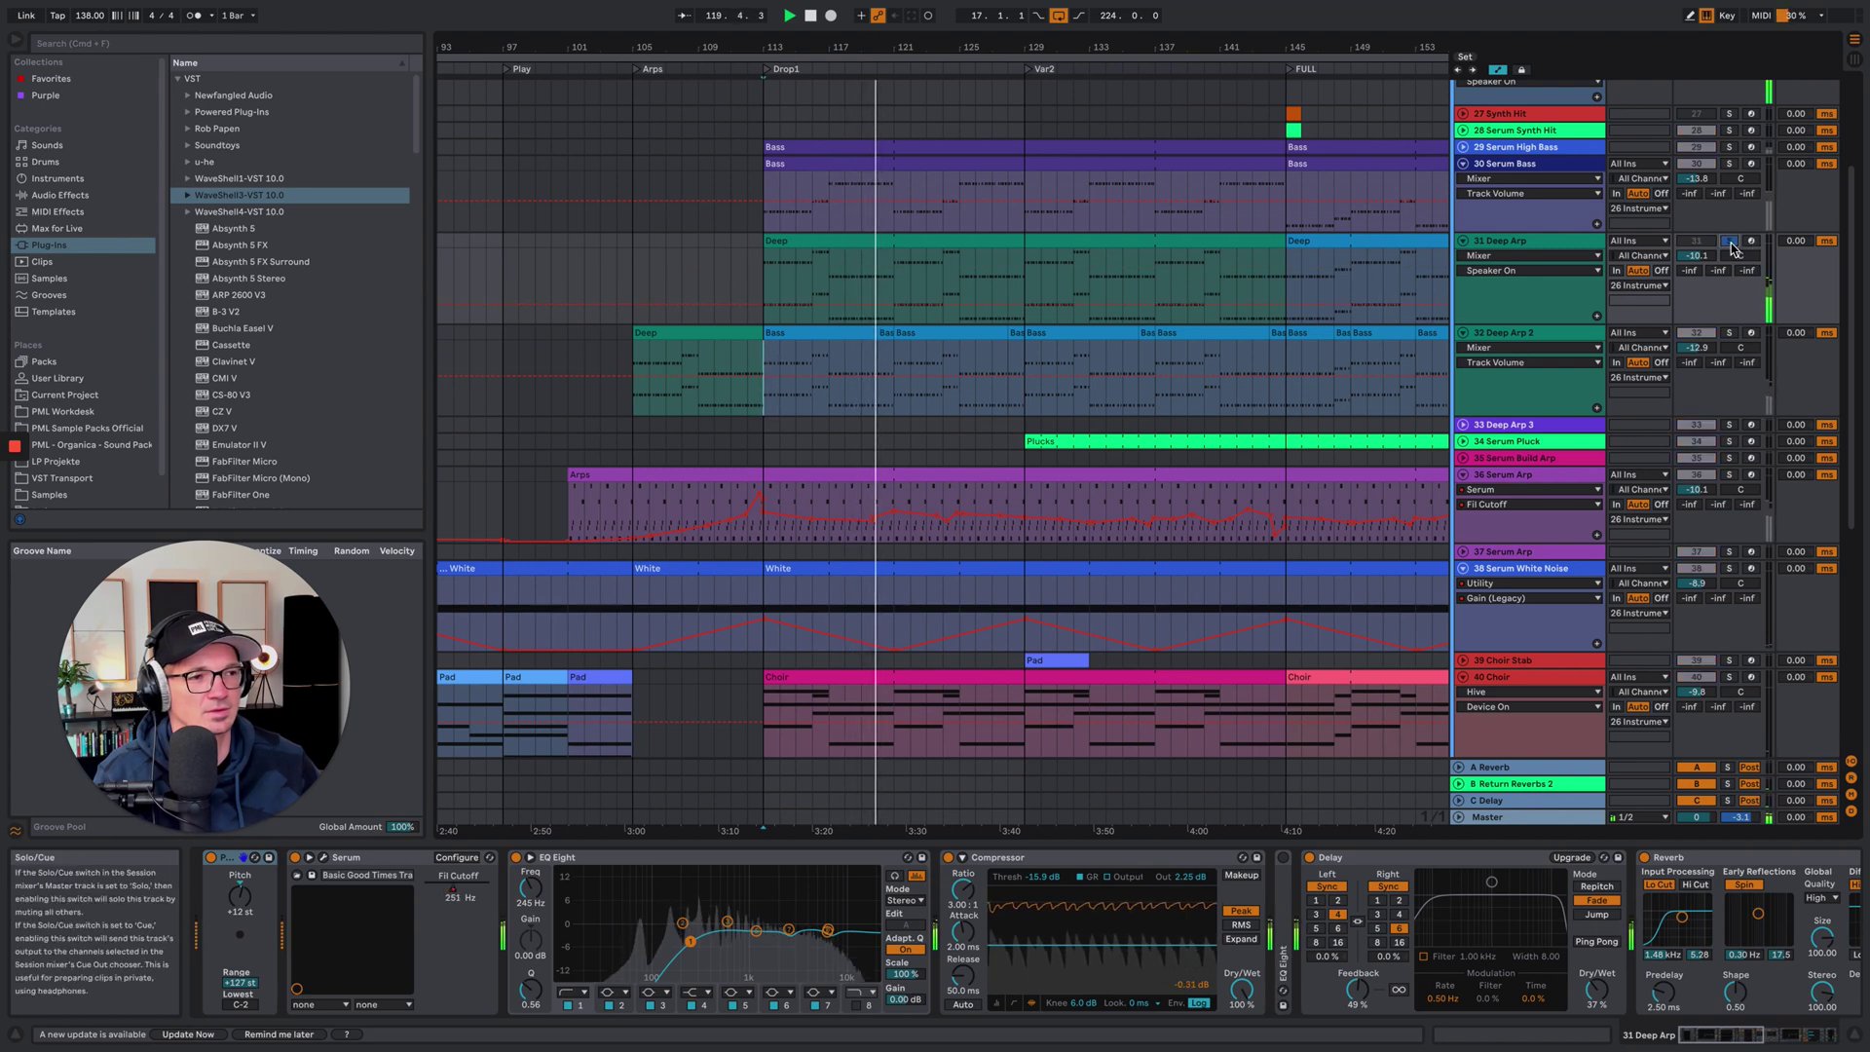
pyautogui.click(1730, 243)
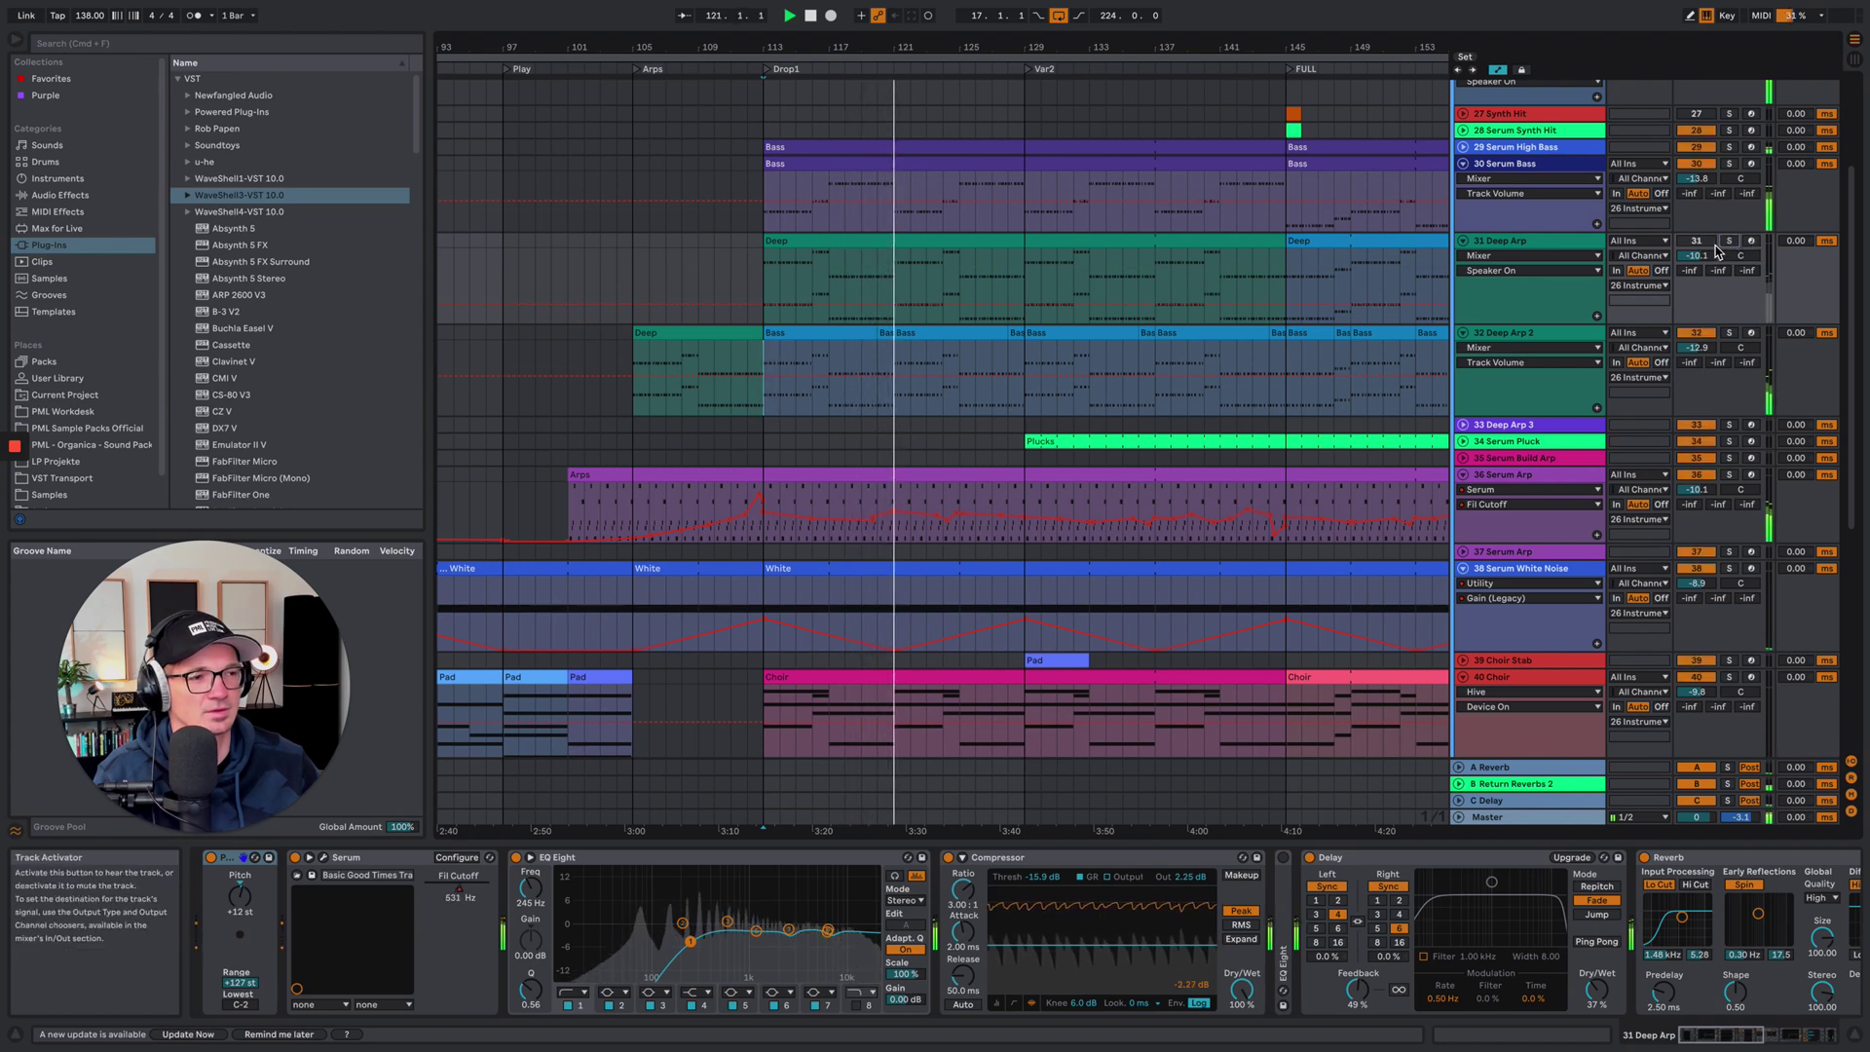
pyautogui.click(1696, 241)
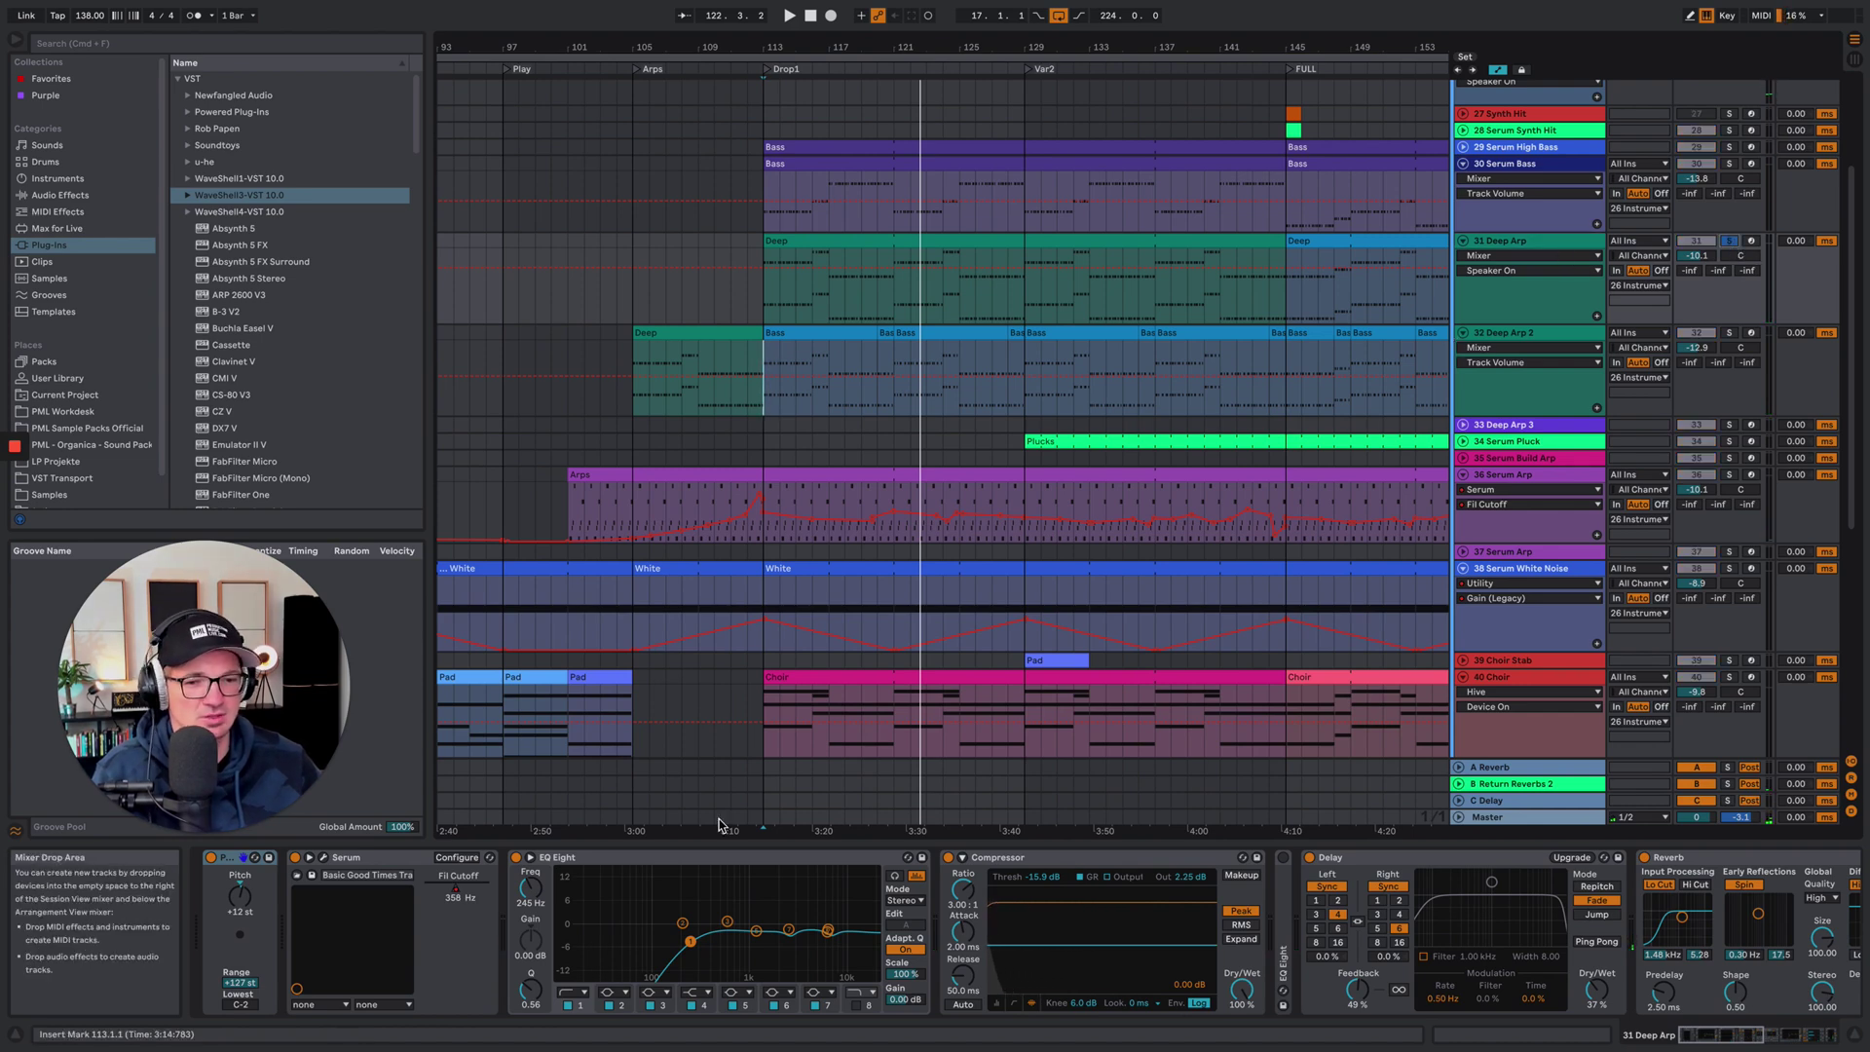
# Inspect the Deep Arp track's Basic Good Times Trance Arp Saw patch in Serum, and close the synth window
pyautogui.click(325, 861)
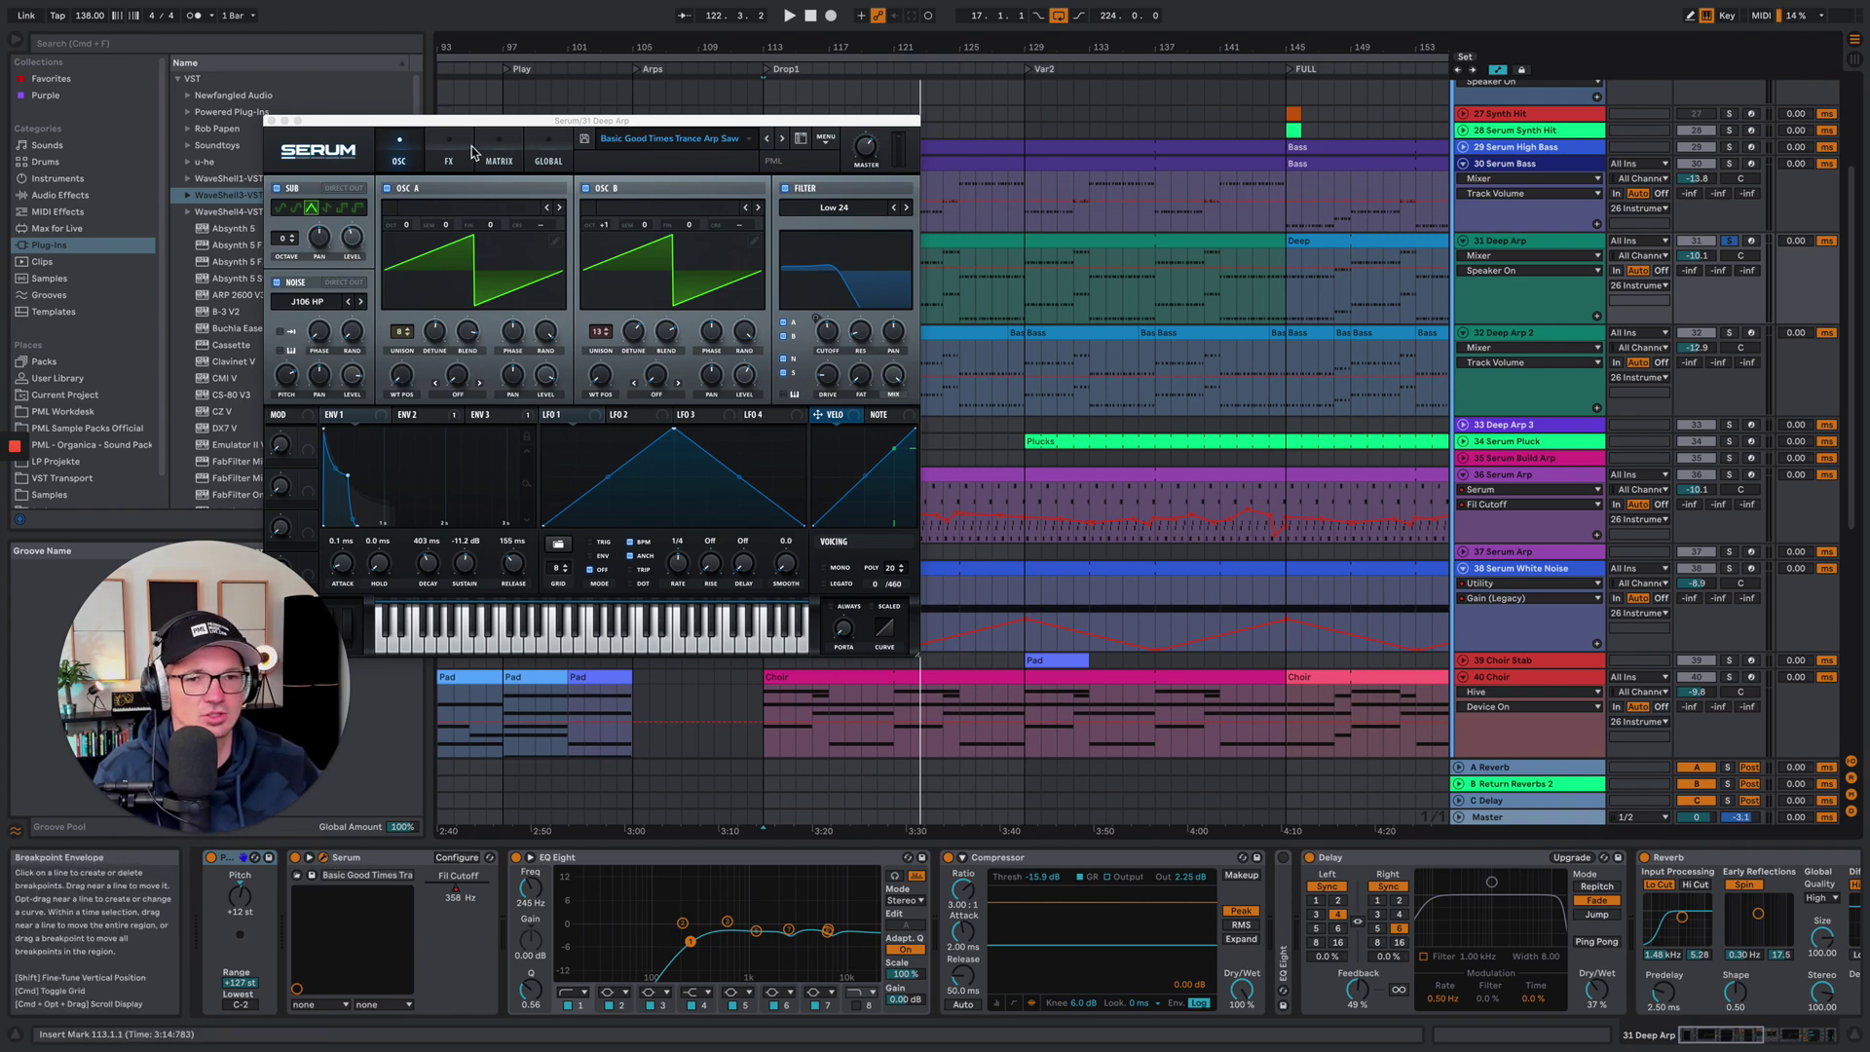
pyautogui.moveTo(496, 129); pyautogui.dragTo(591, 144)
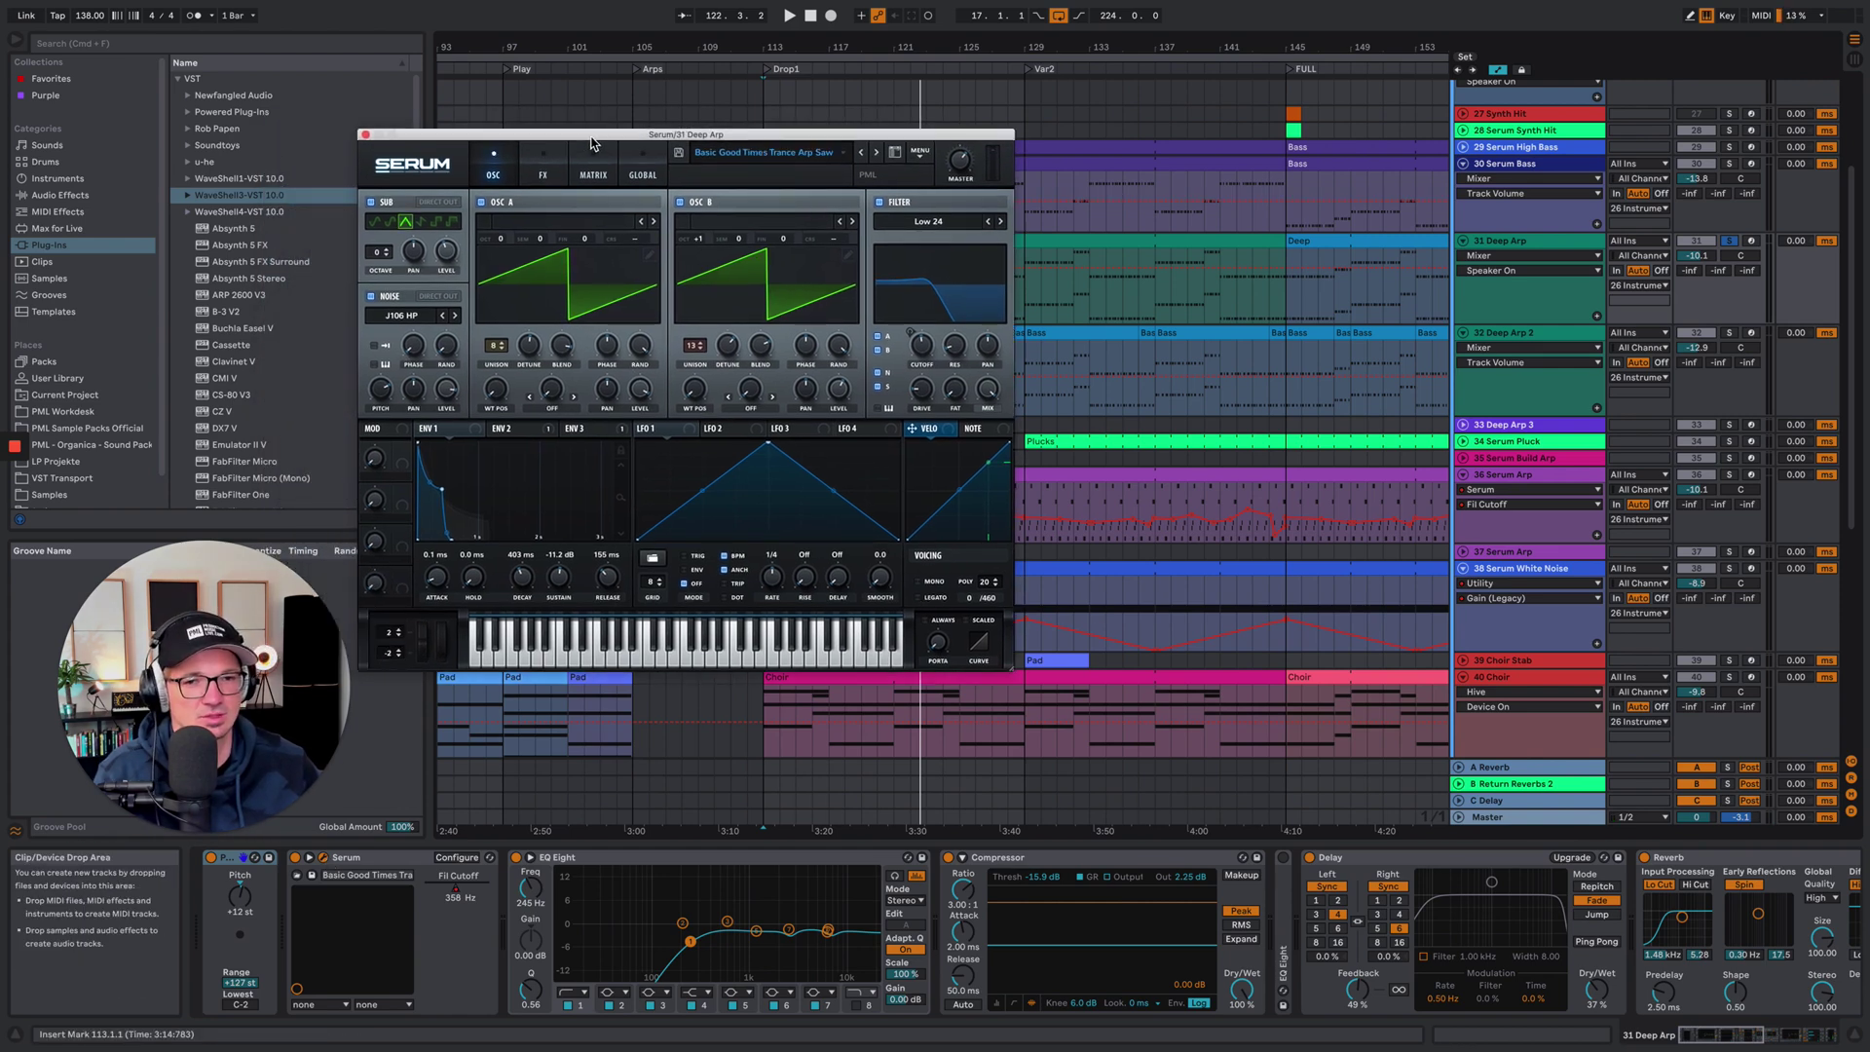
pyautogui.click(365, 135)
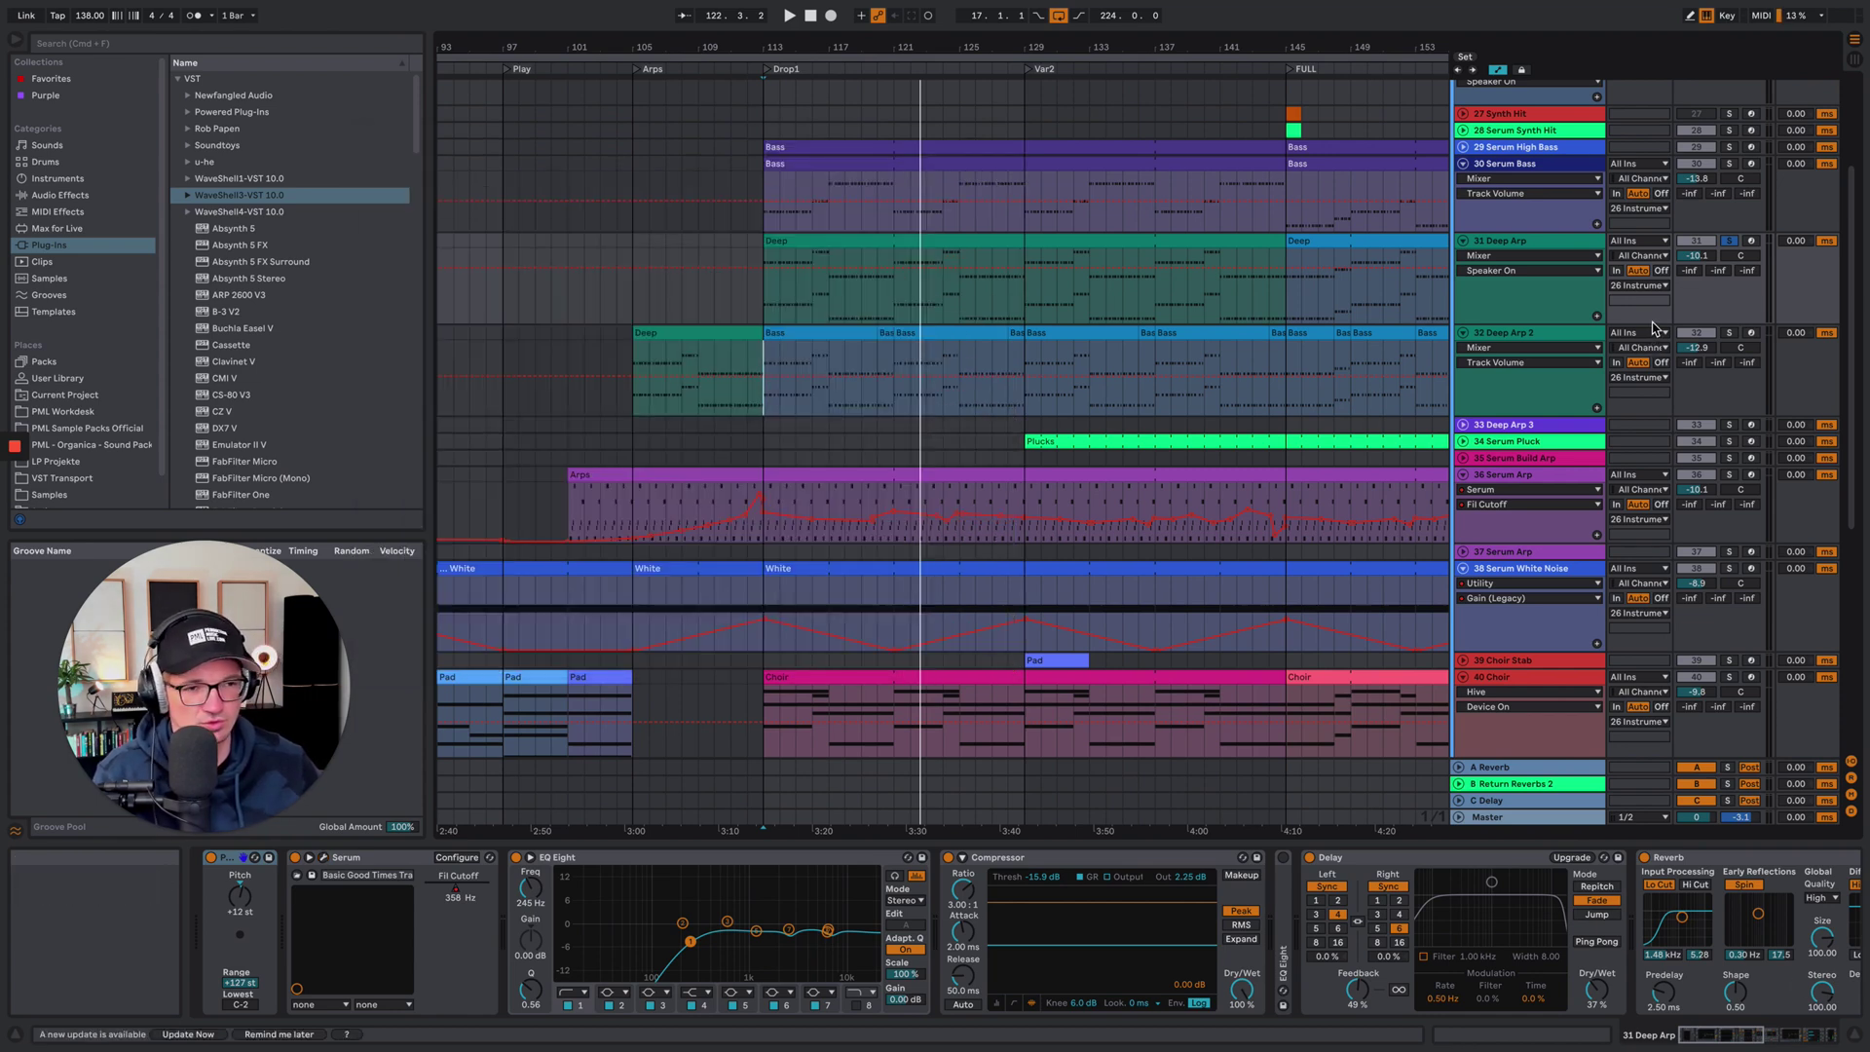
# Solo the Deep Arp 2 track, play it from bar 113, and inspect its Serum patch before closing the synth window
pyautogui.click(1730, 333)
pyautogui.press('space')
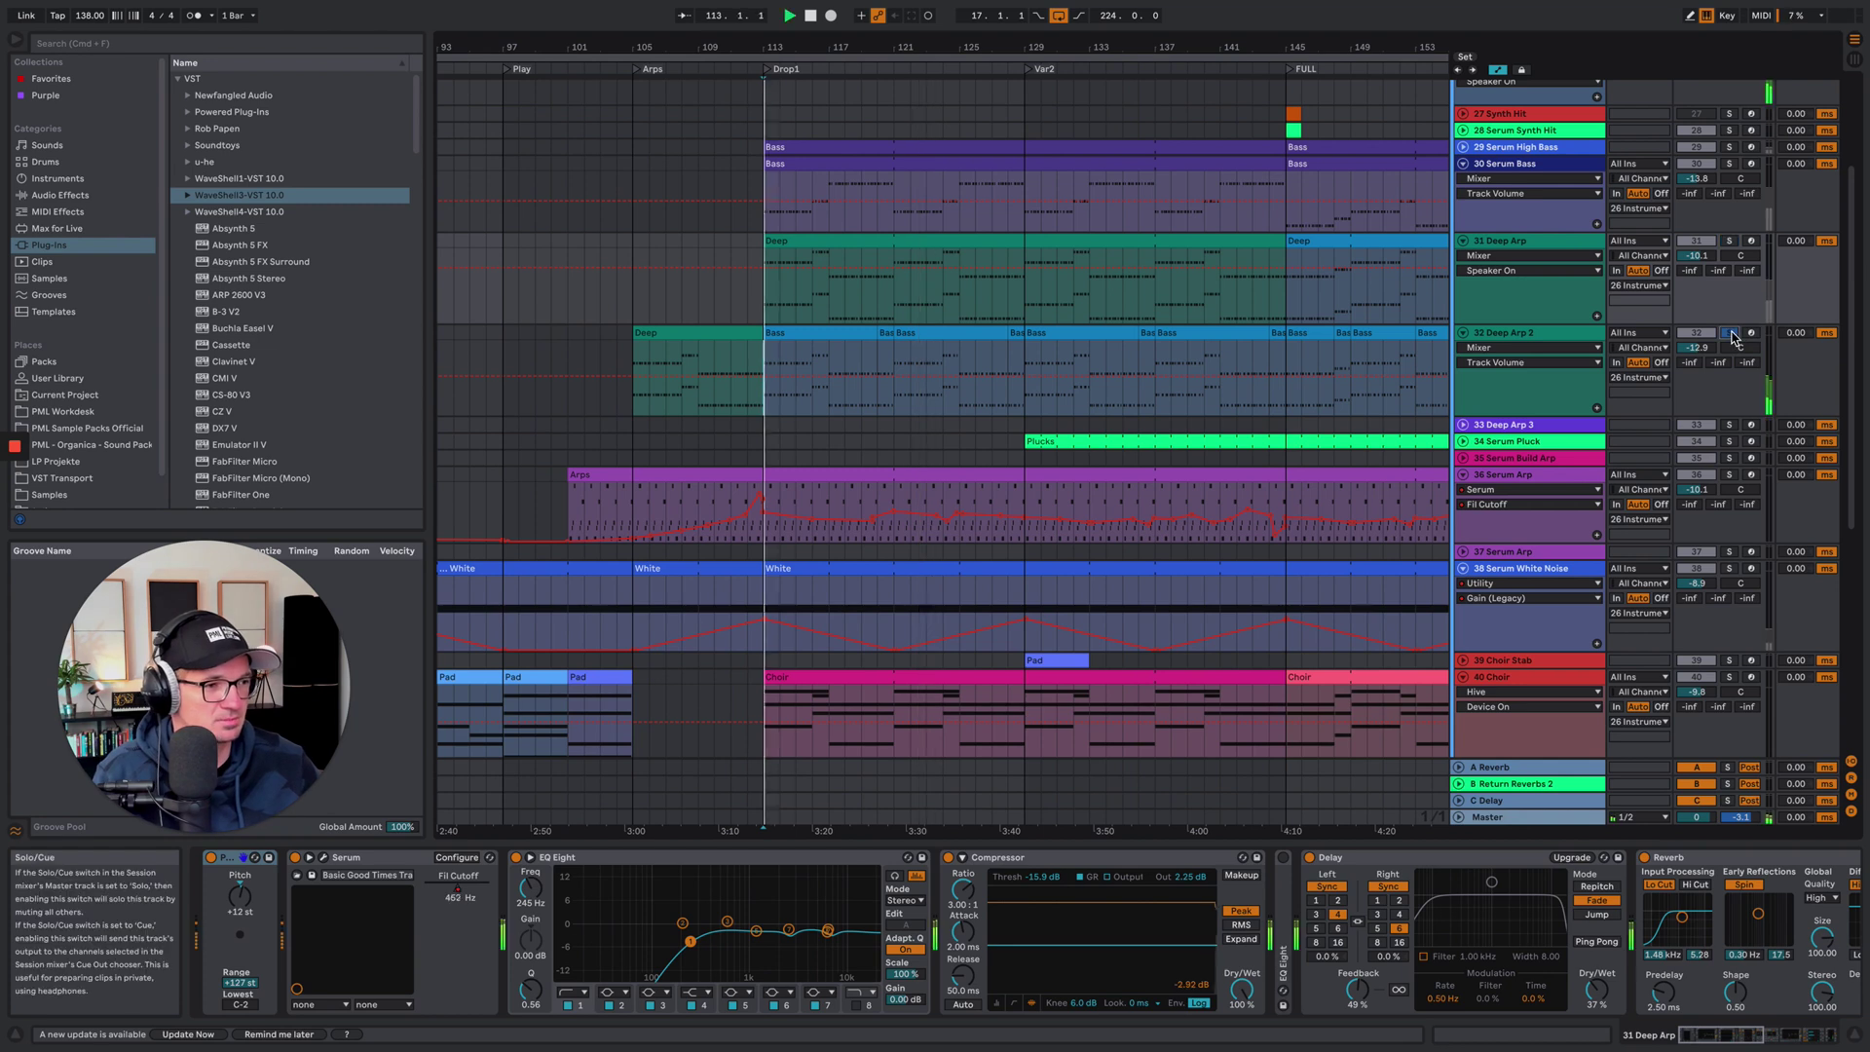
pyautogui.click(1550, 336)
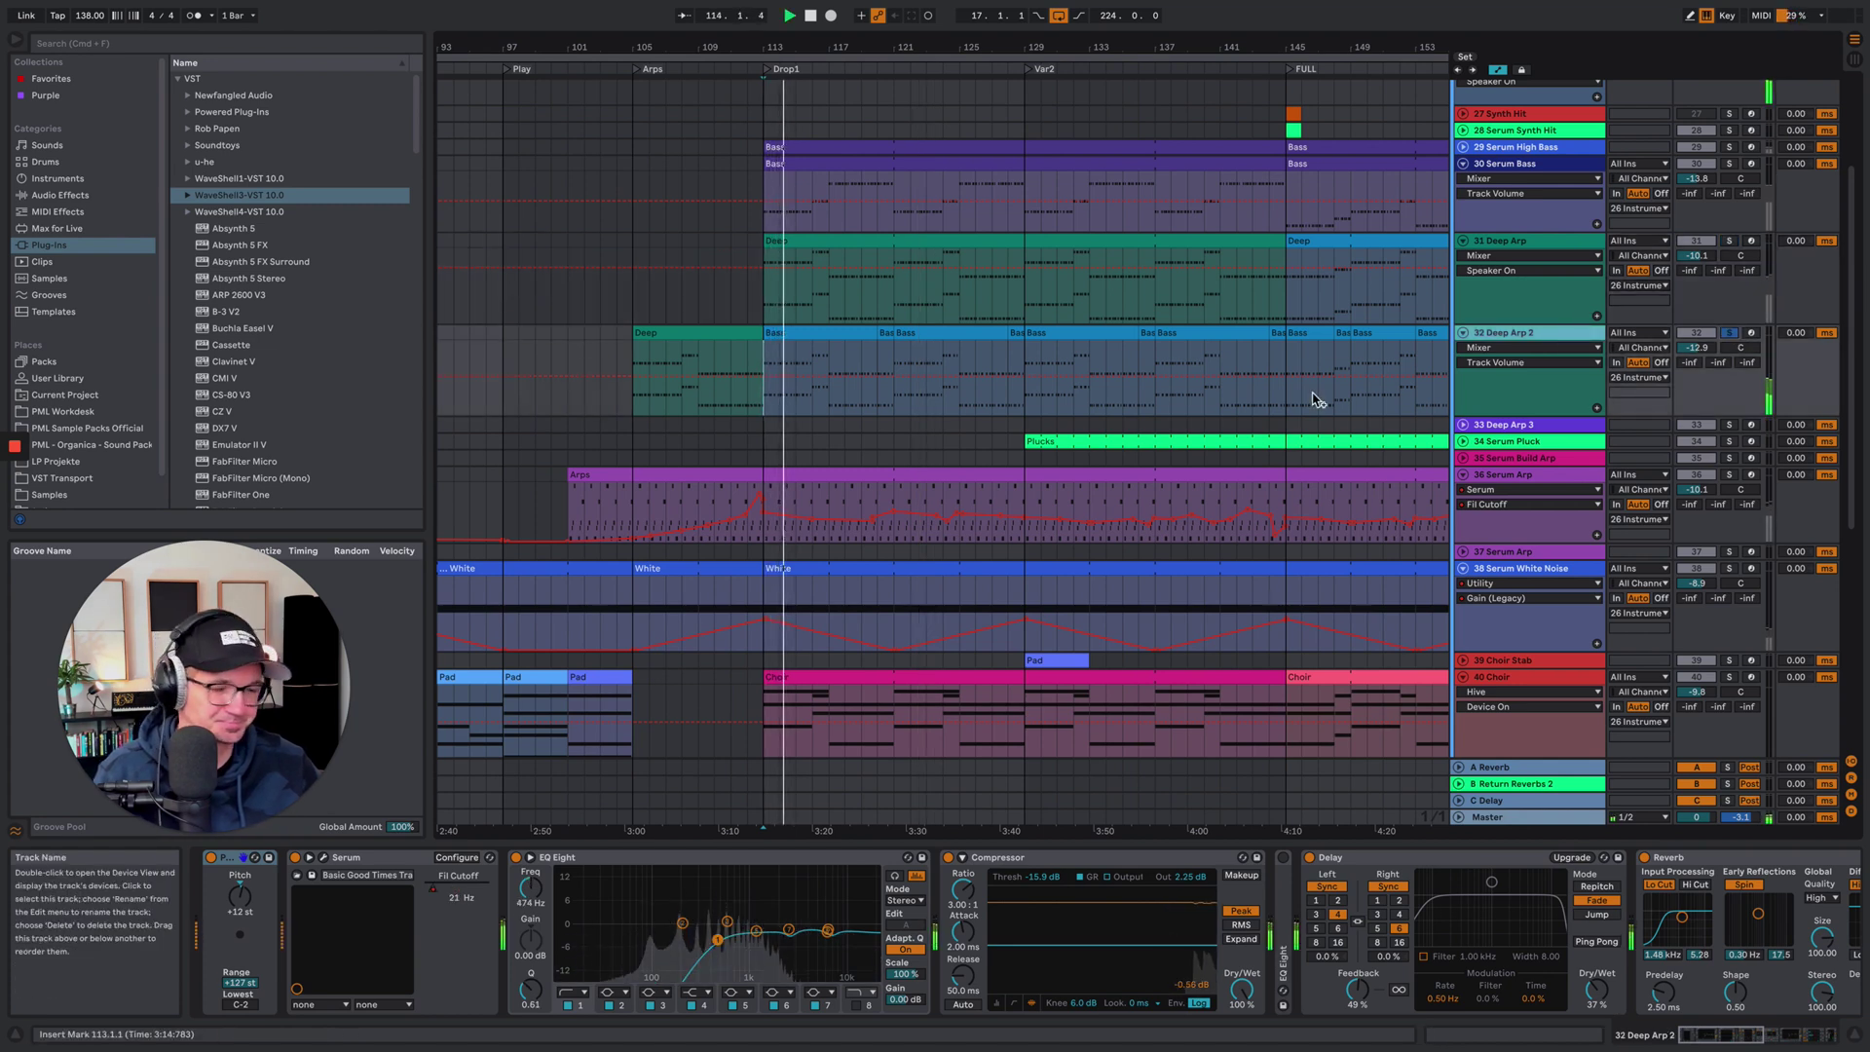
pyautogui.click(325, 859)
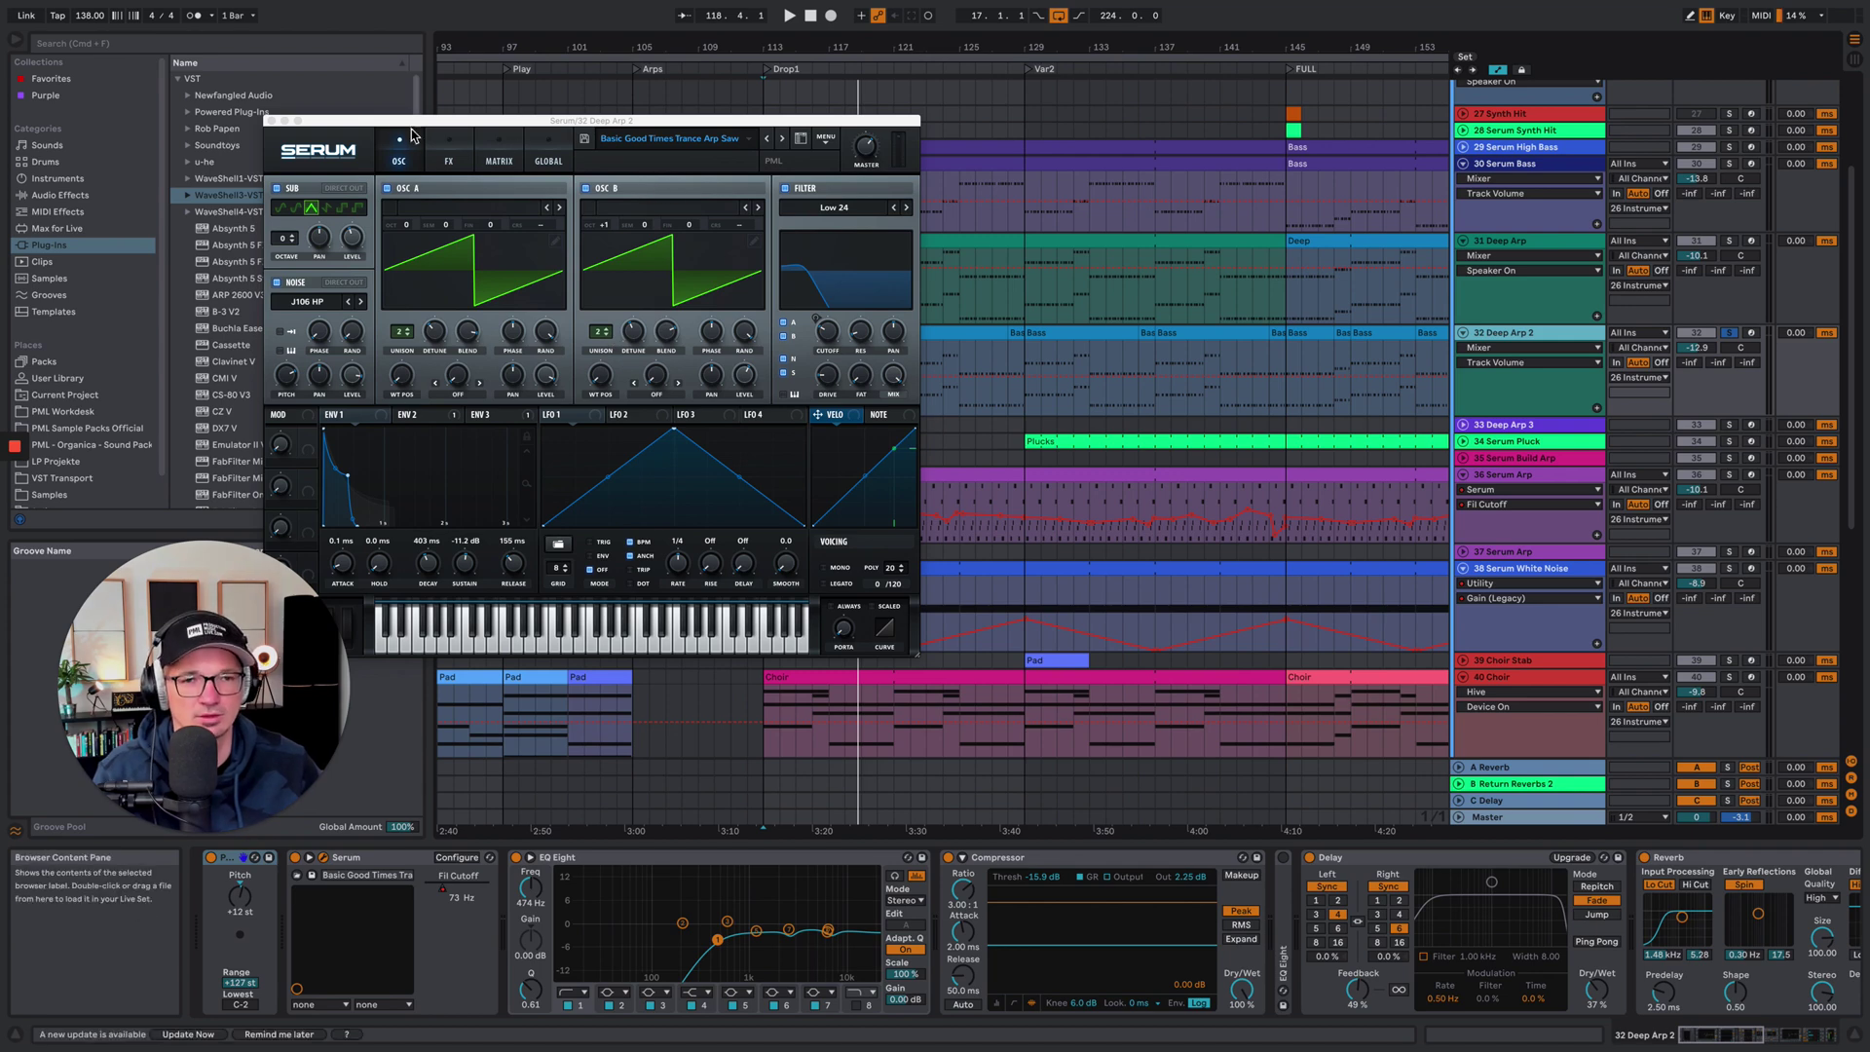
pyautogui.click(271, 121)
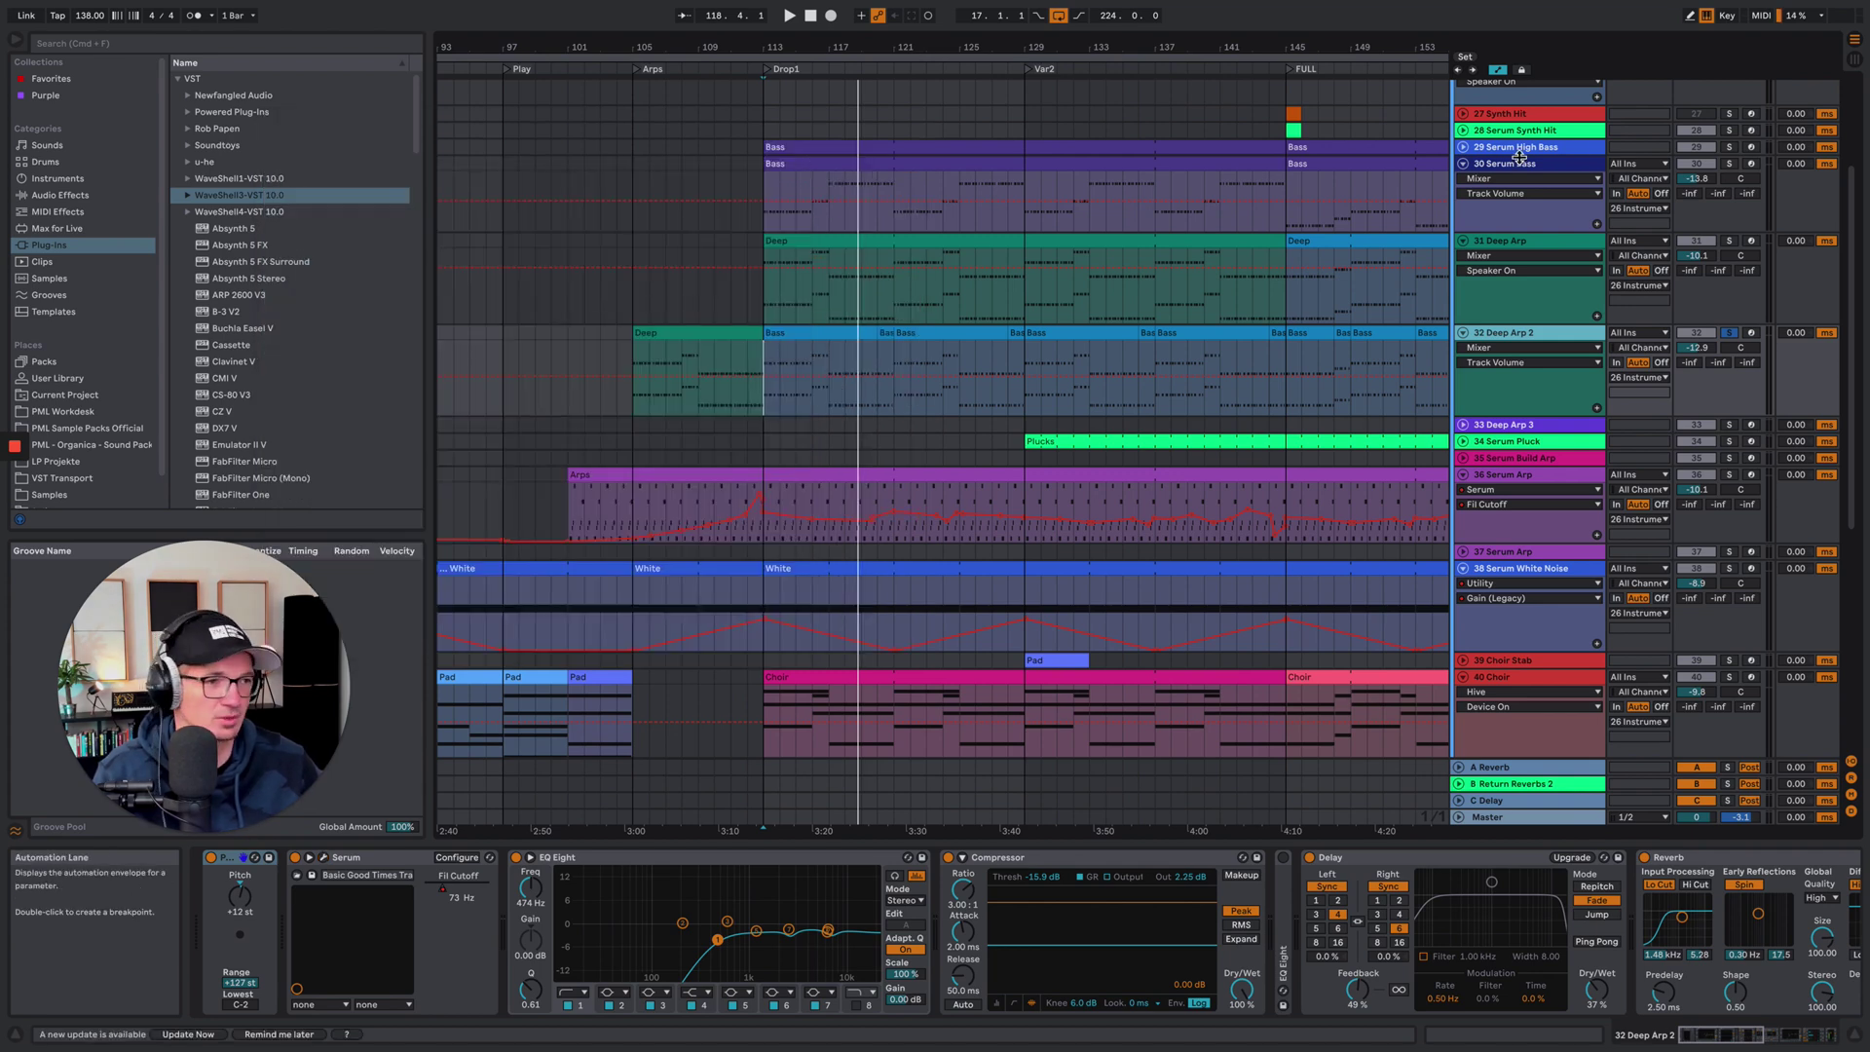
# Solo the Serum Bass track, play it from bar 113, and inspect its Basic Bass Trance patch in Serum before closing the synth window
pyautogui.click(1731, 164)
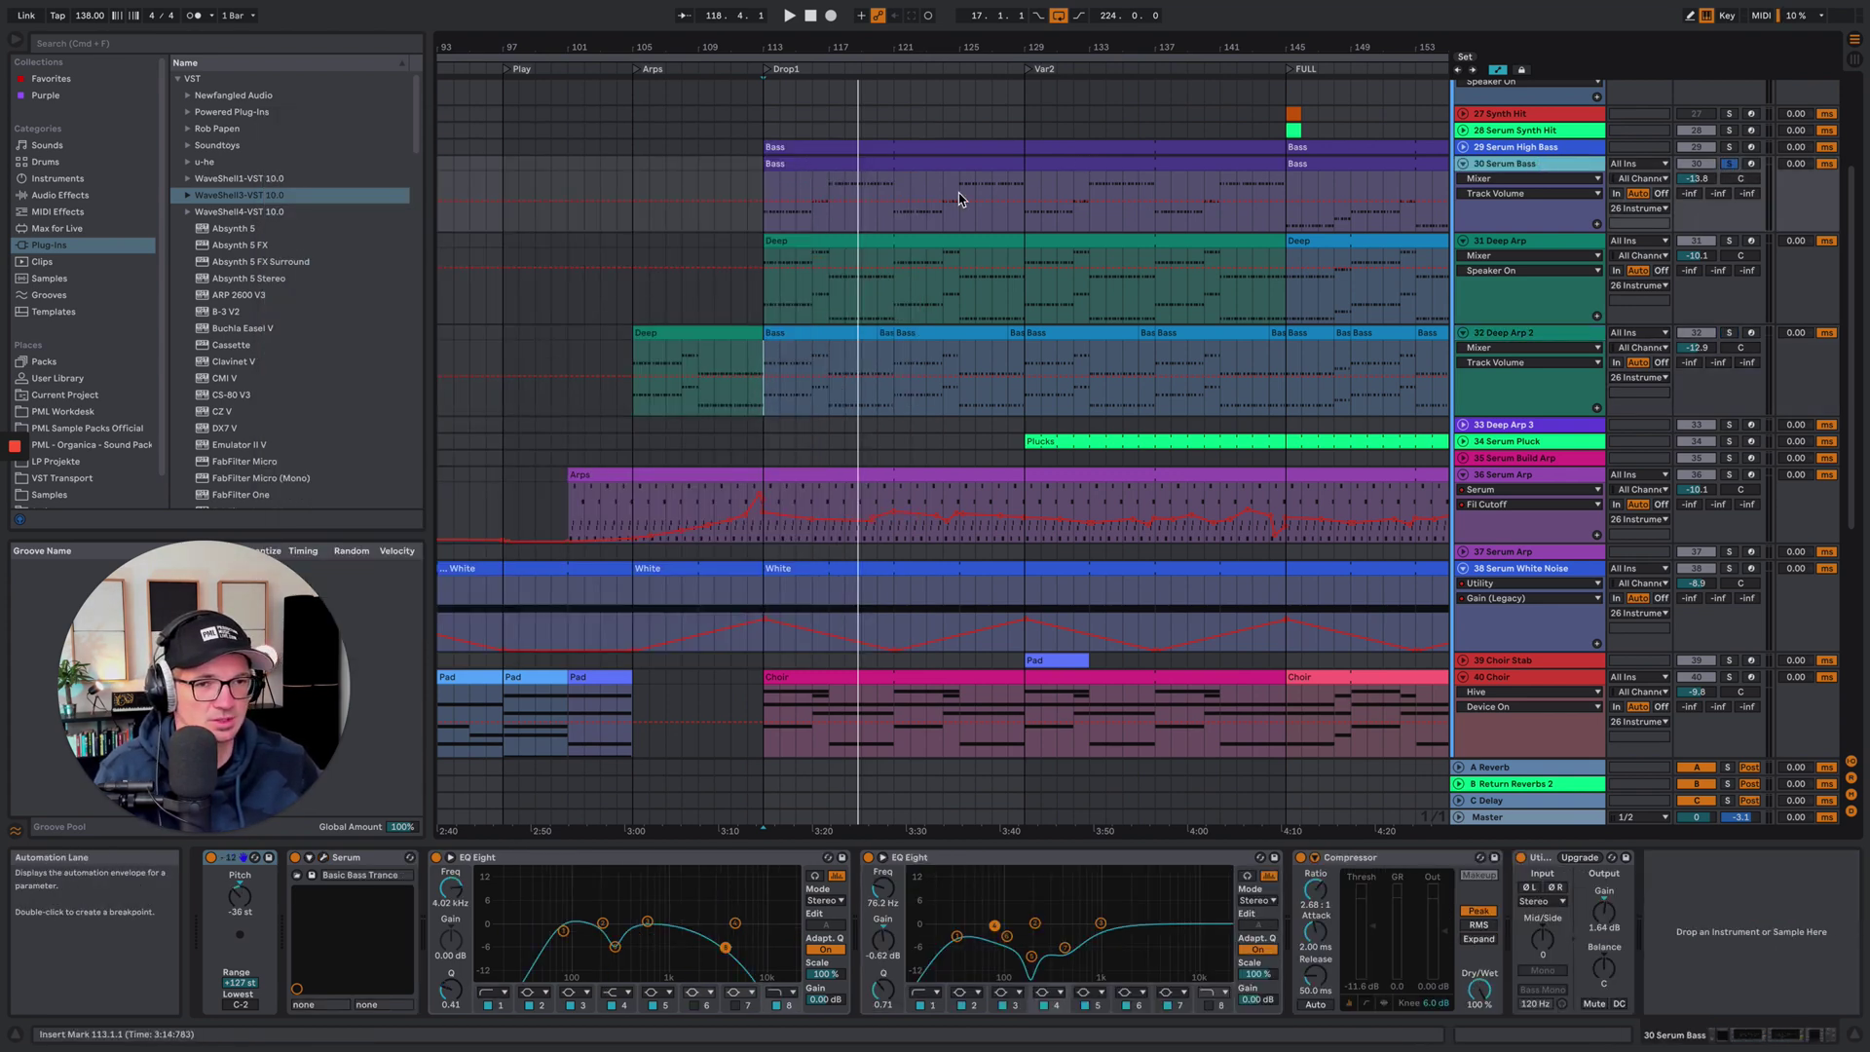
pyautogui.scroll(3, 1239, 376)
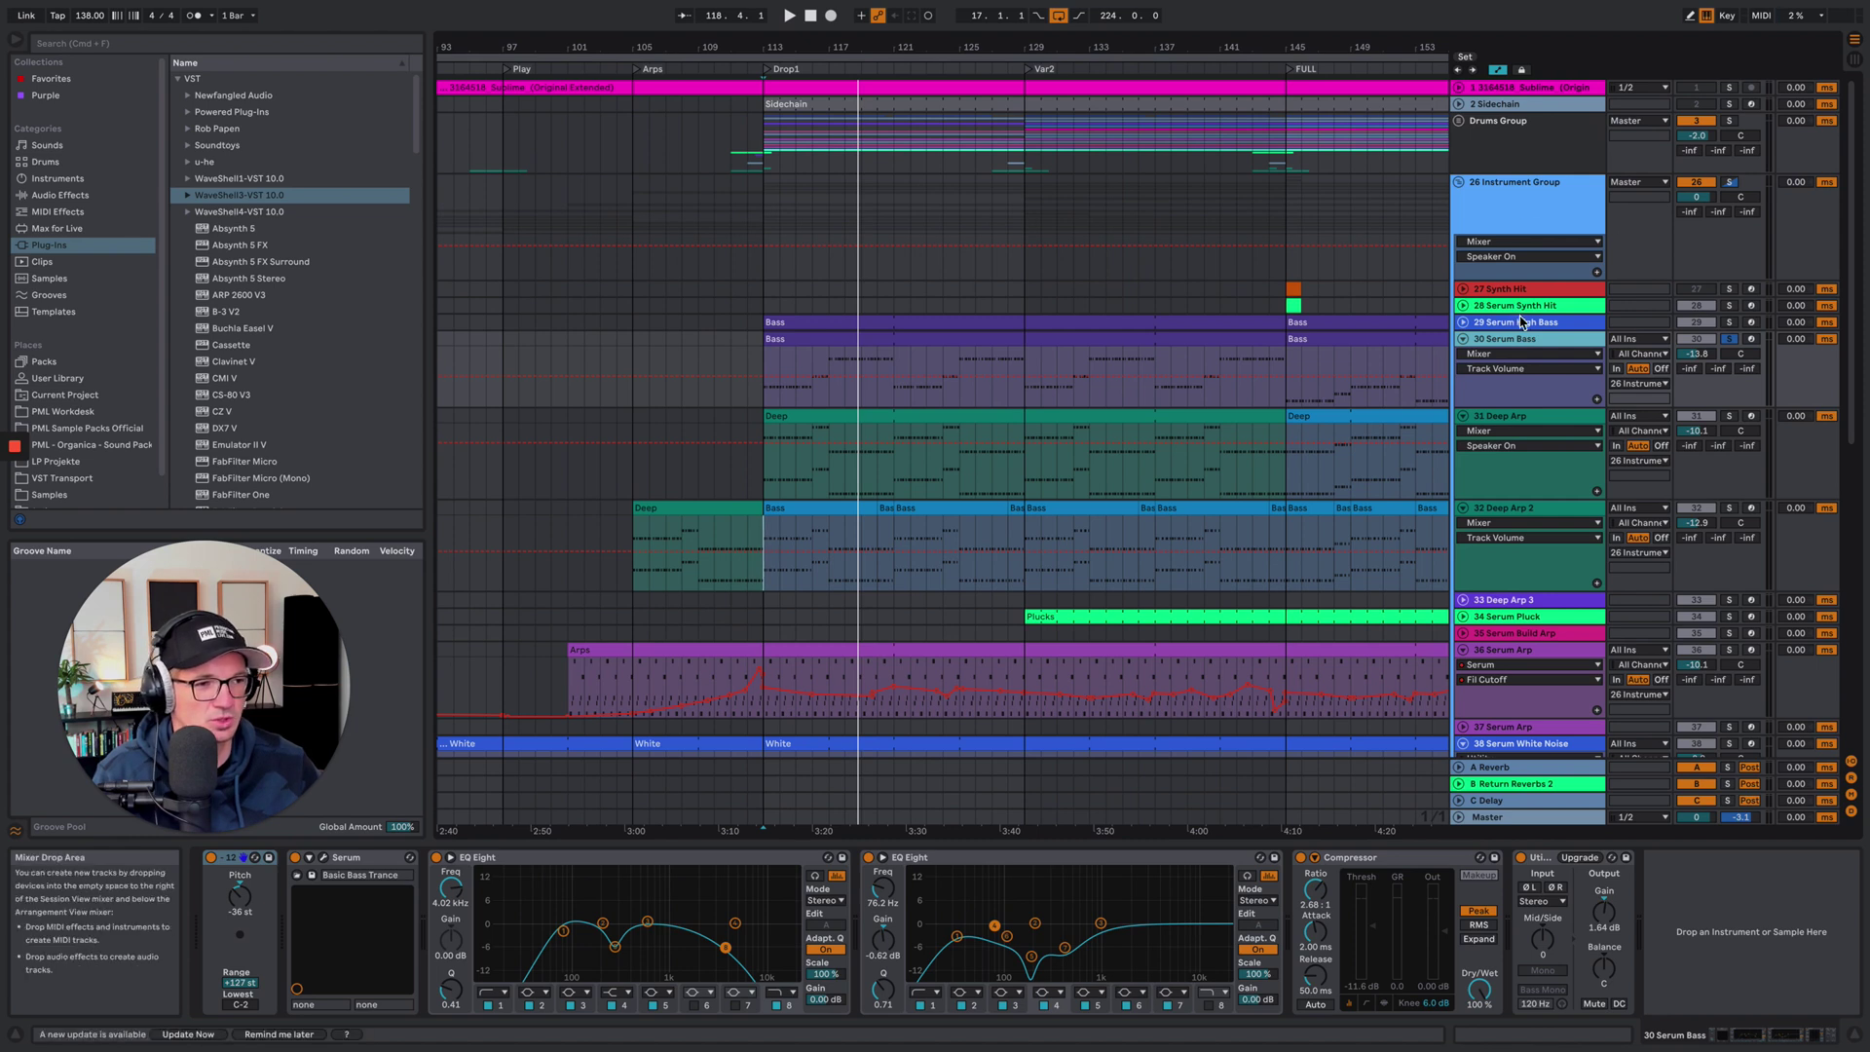
pyautogui.press('space')
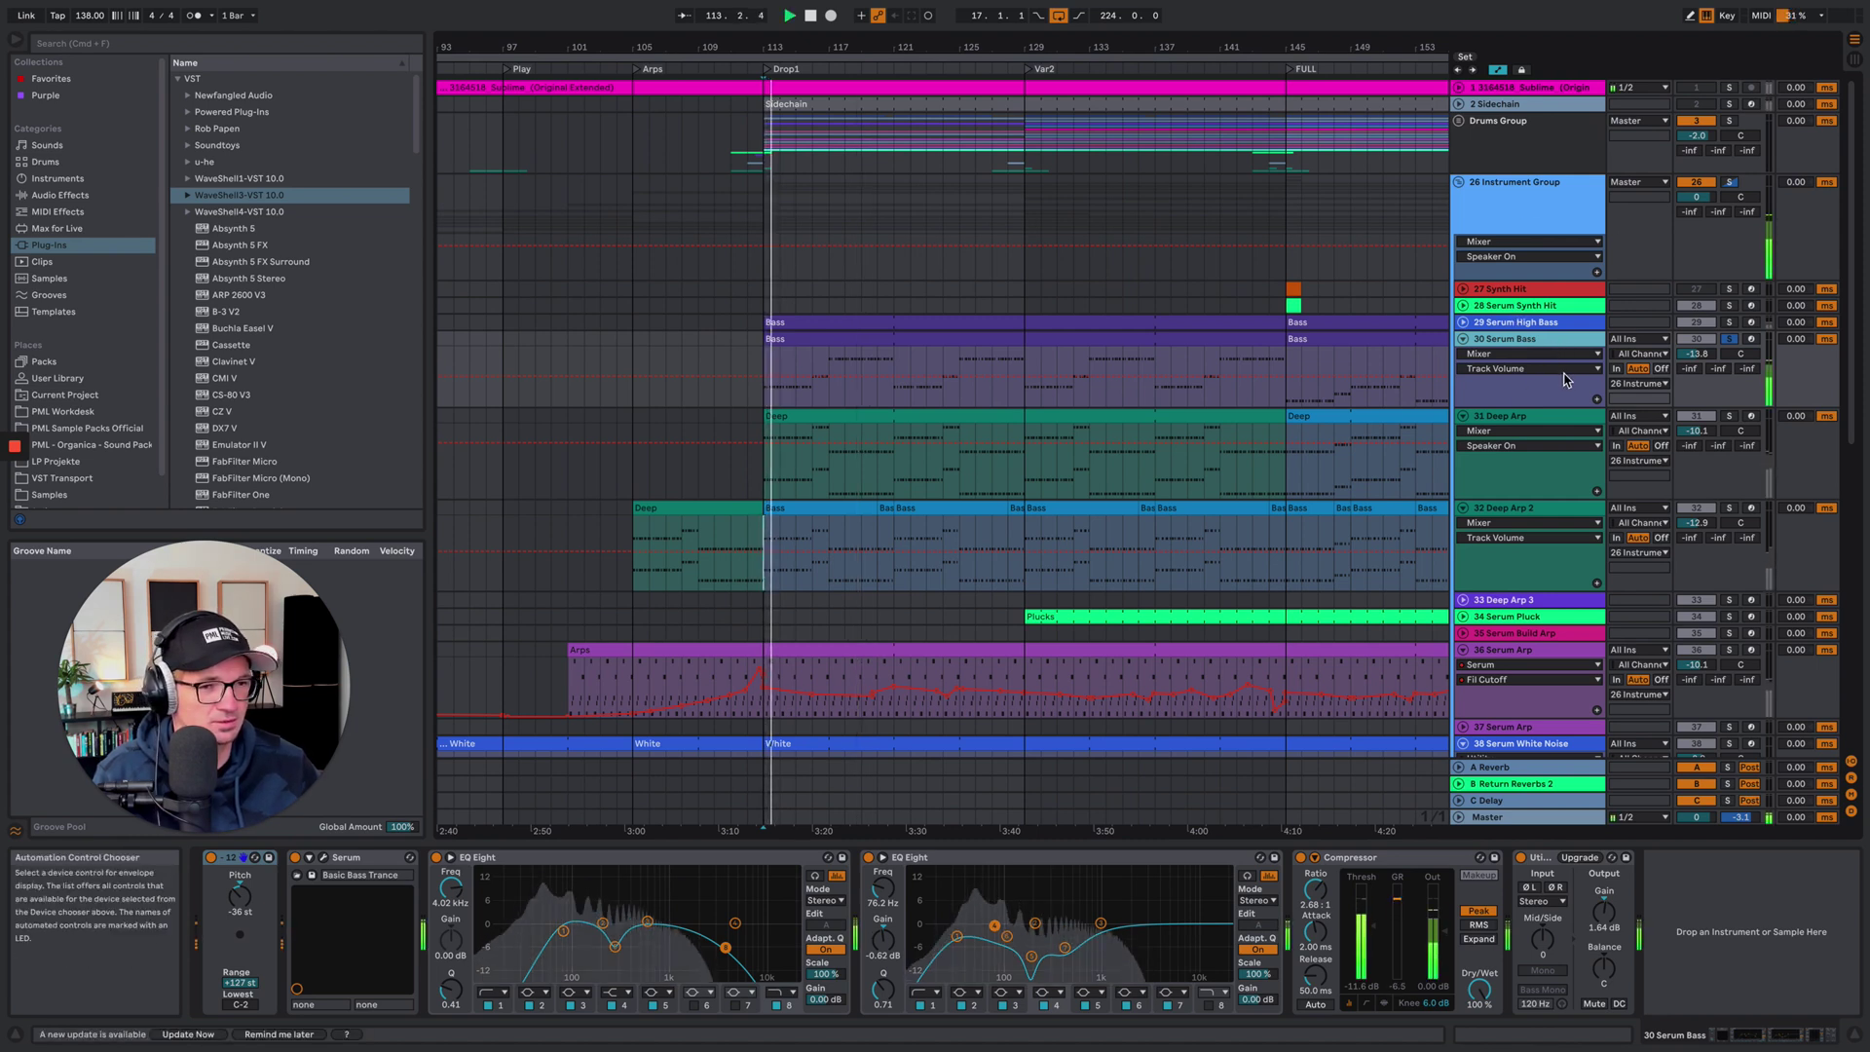
pyautogui.click(325, 859)
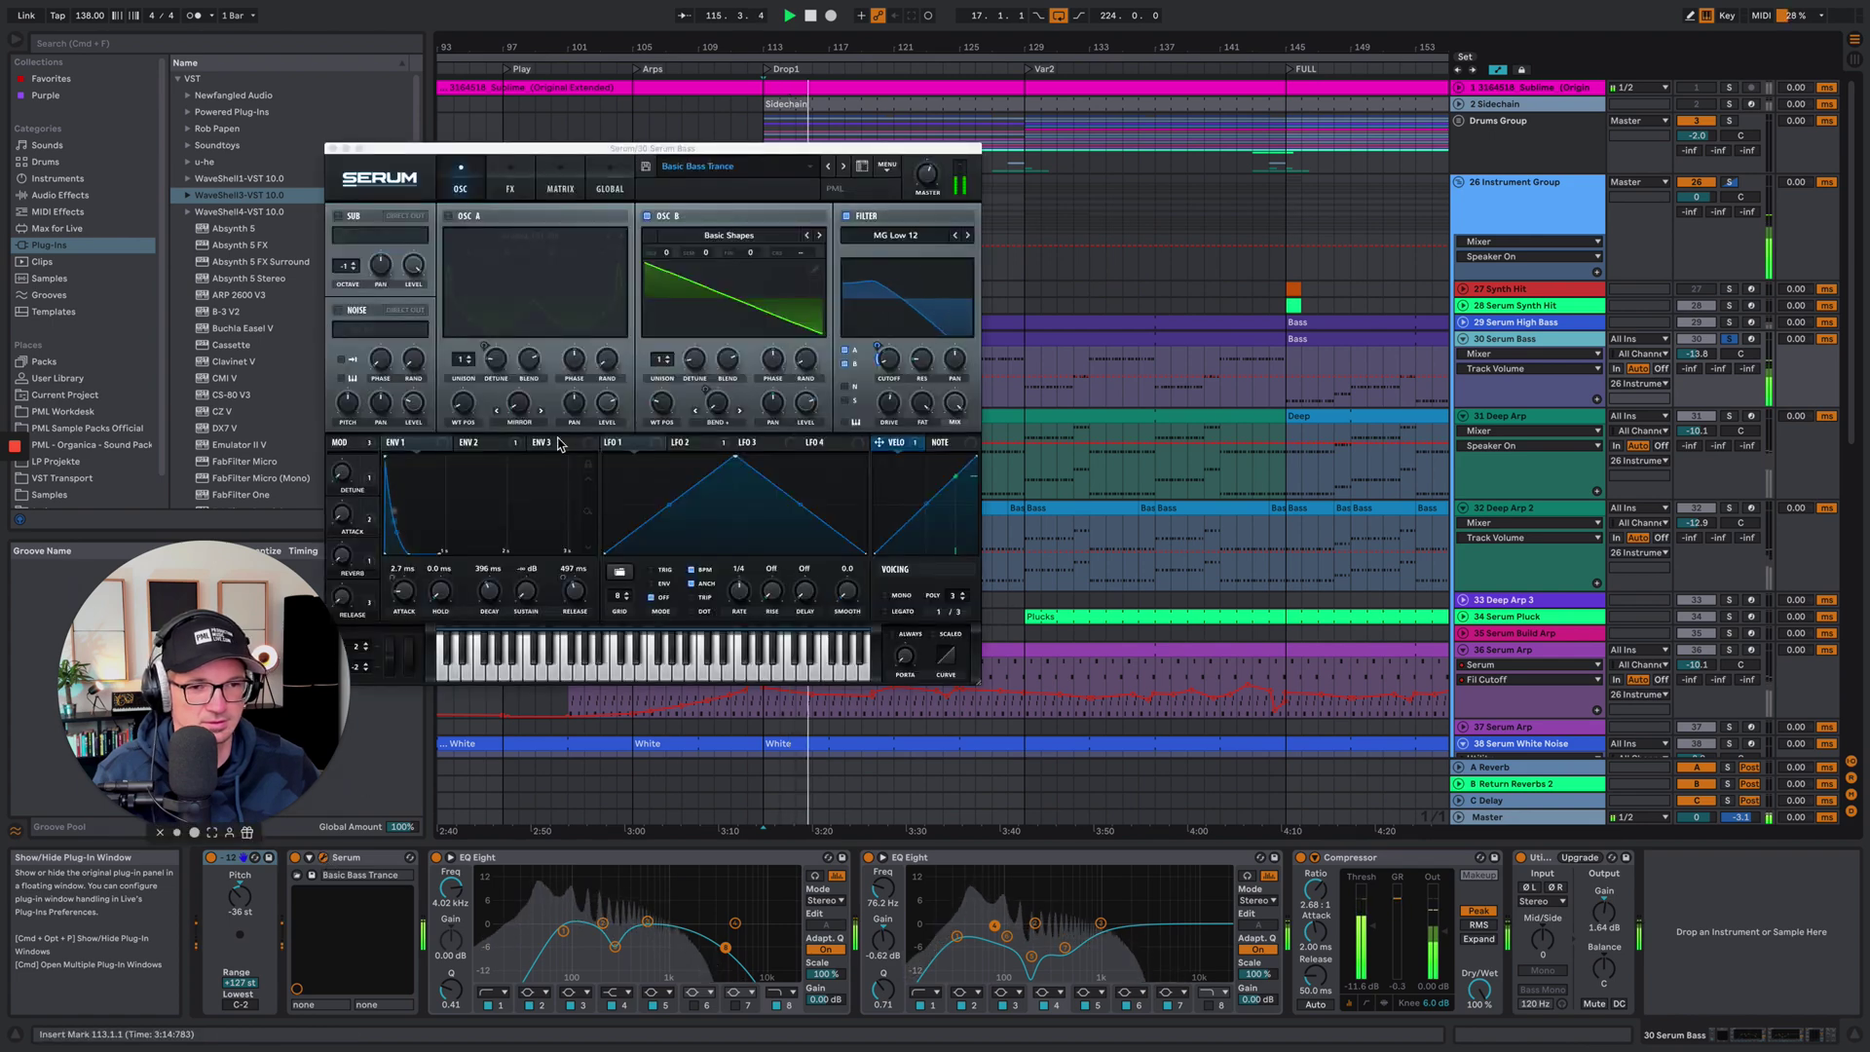
pyautogui.click(332, 150)
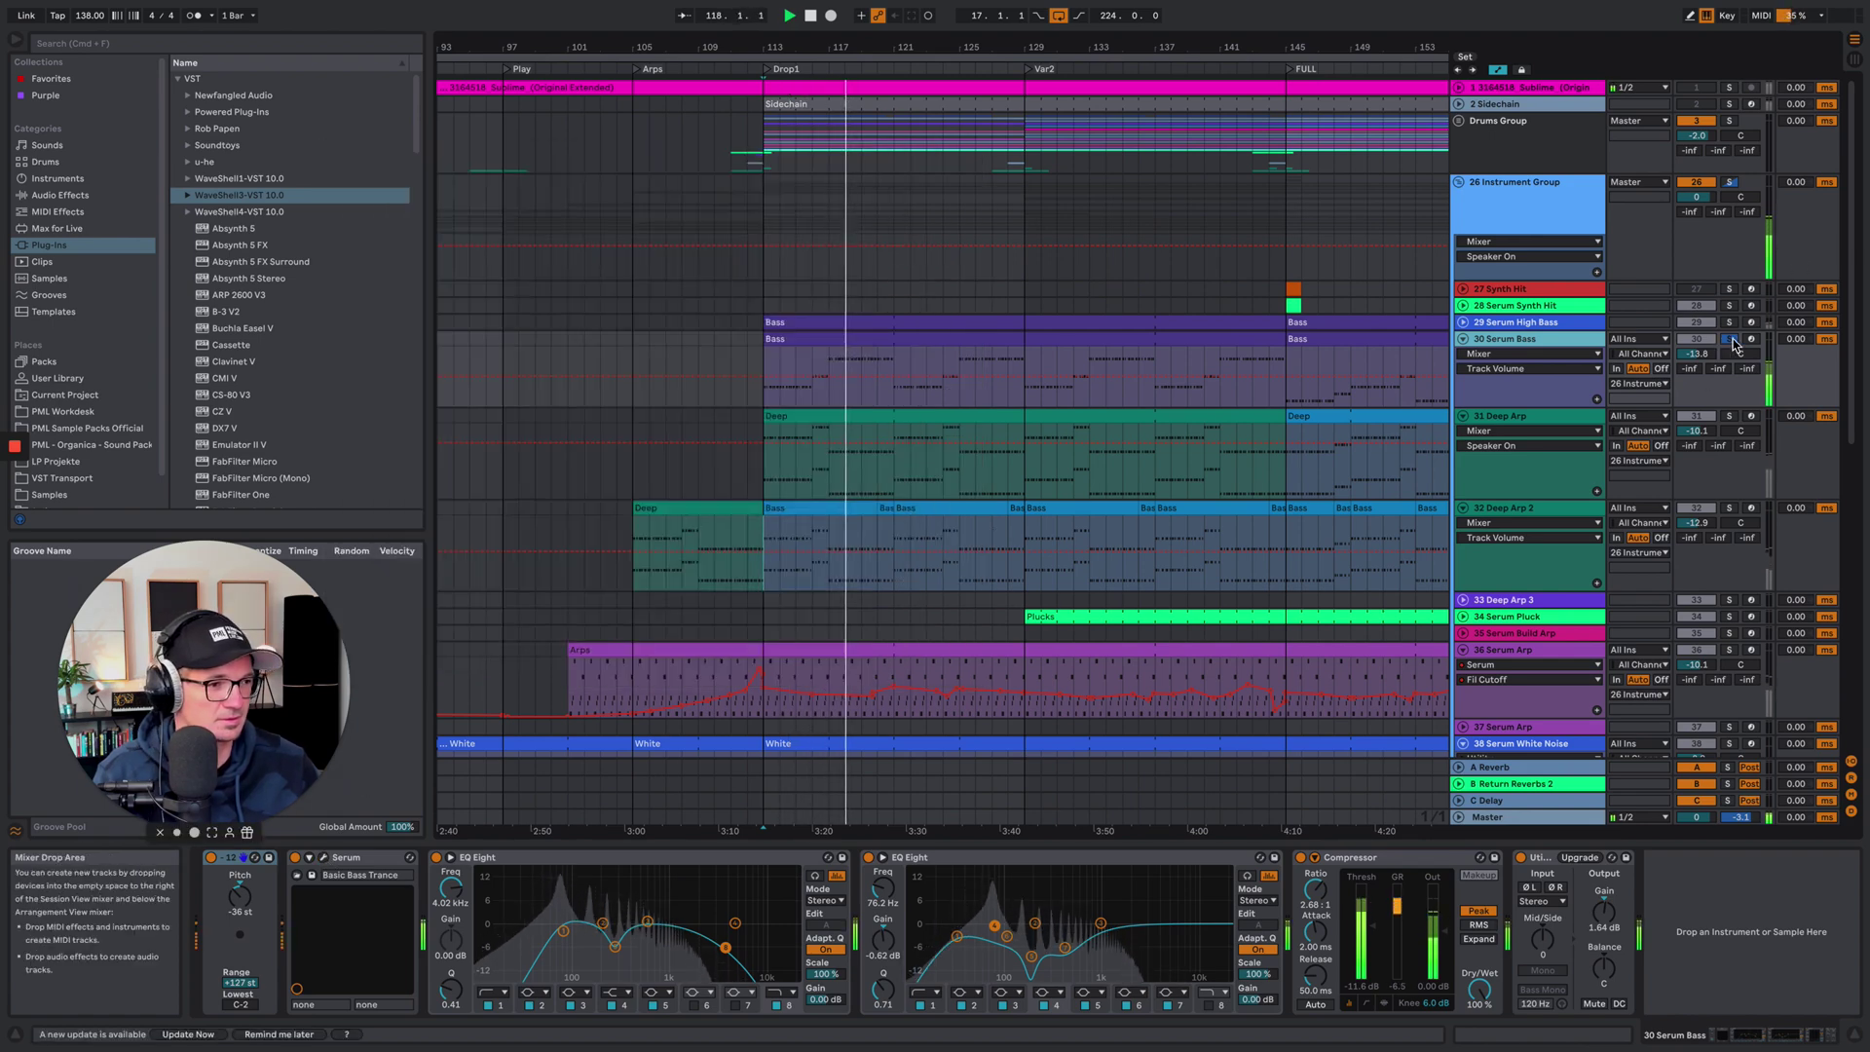
# Unfold and solo the Serum High Bass track, show its device chain, and play it from bar 113
pyautogui.click(1463, 321)
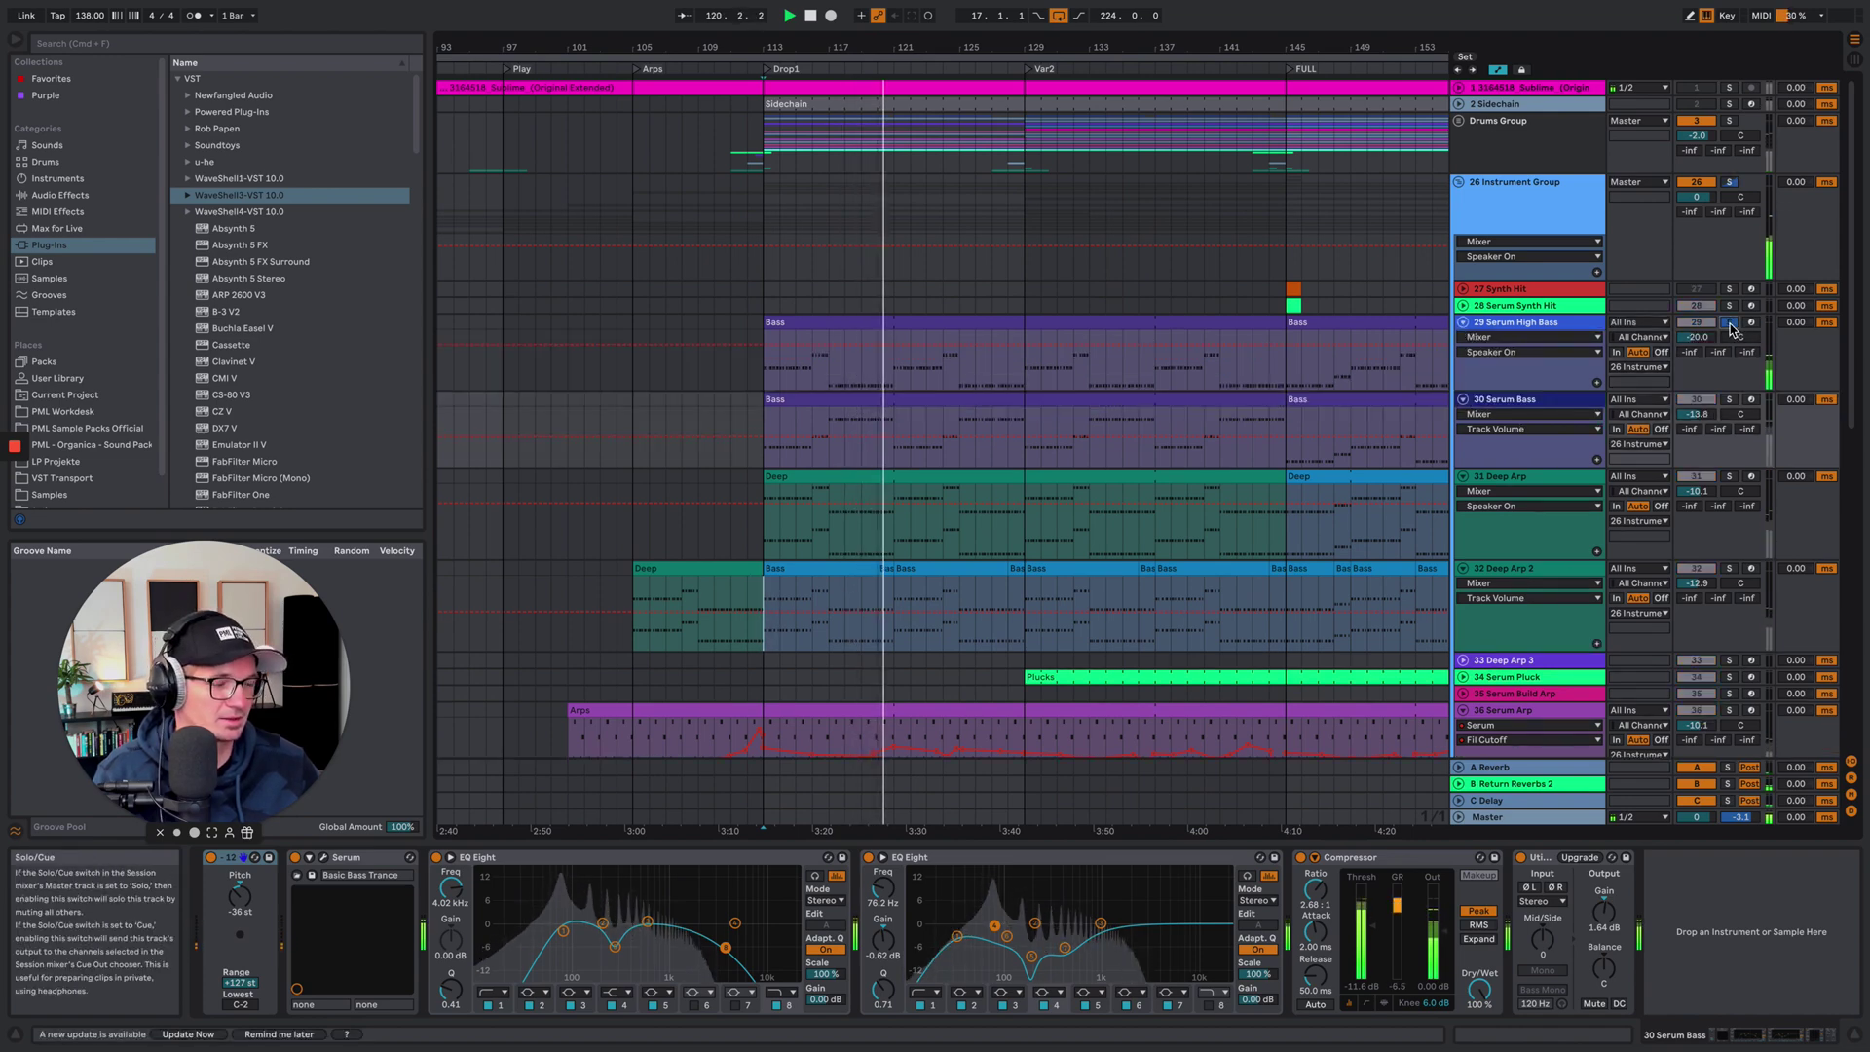
pyautogui.click(1729, 323)
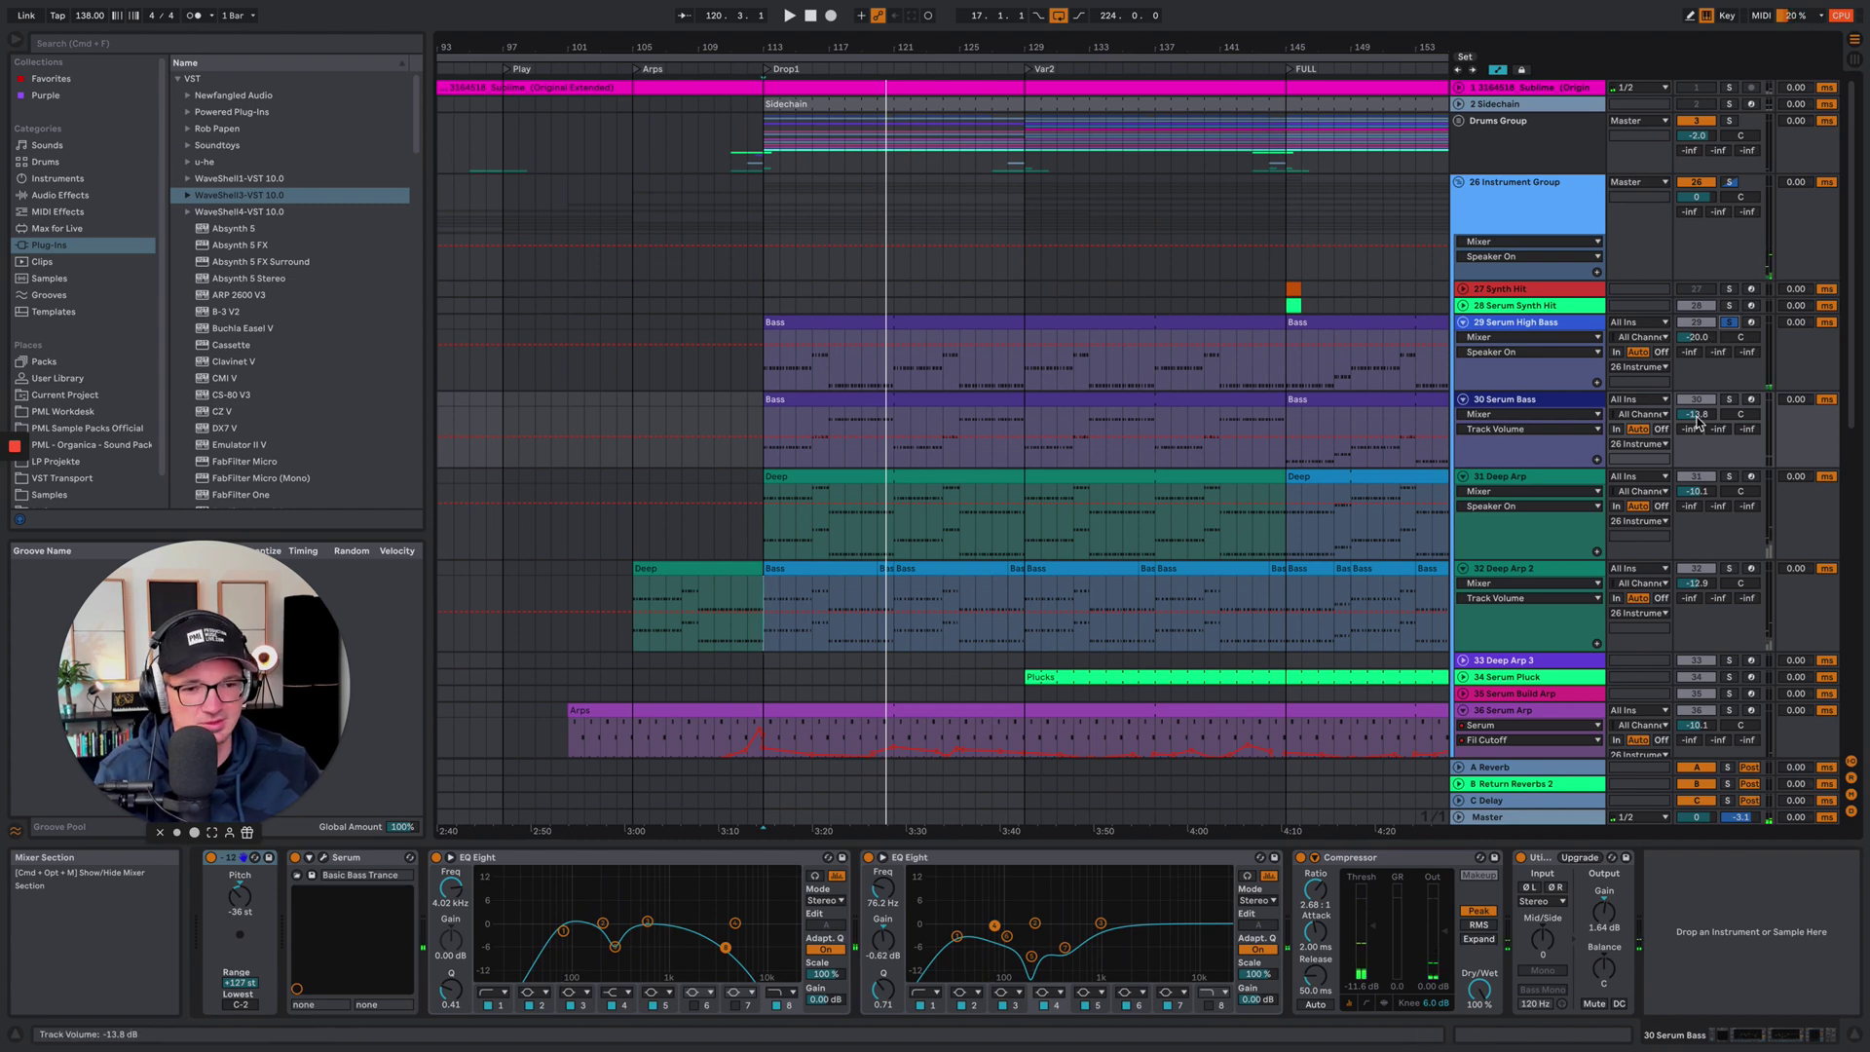
pyautogui.click(1553, 329)
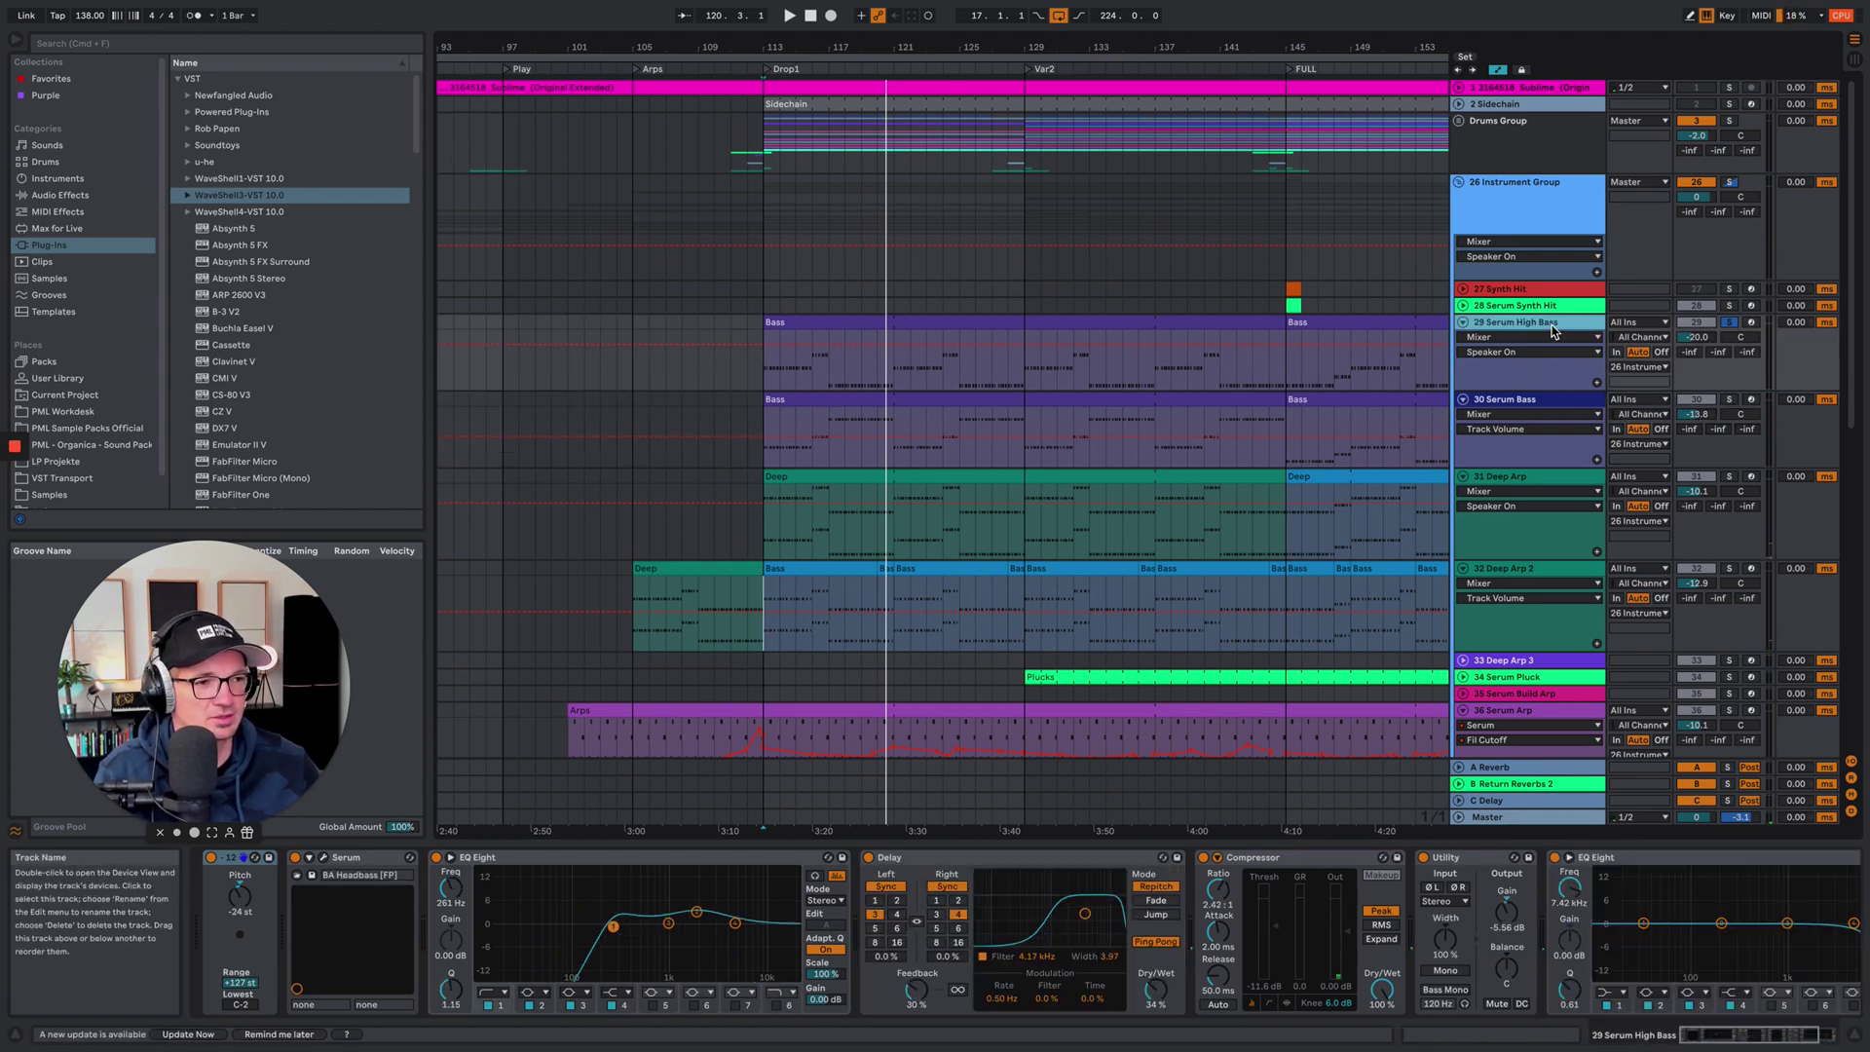
pyautogui.press('space')
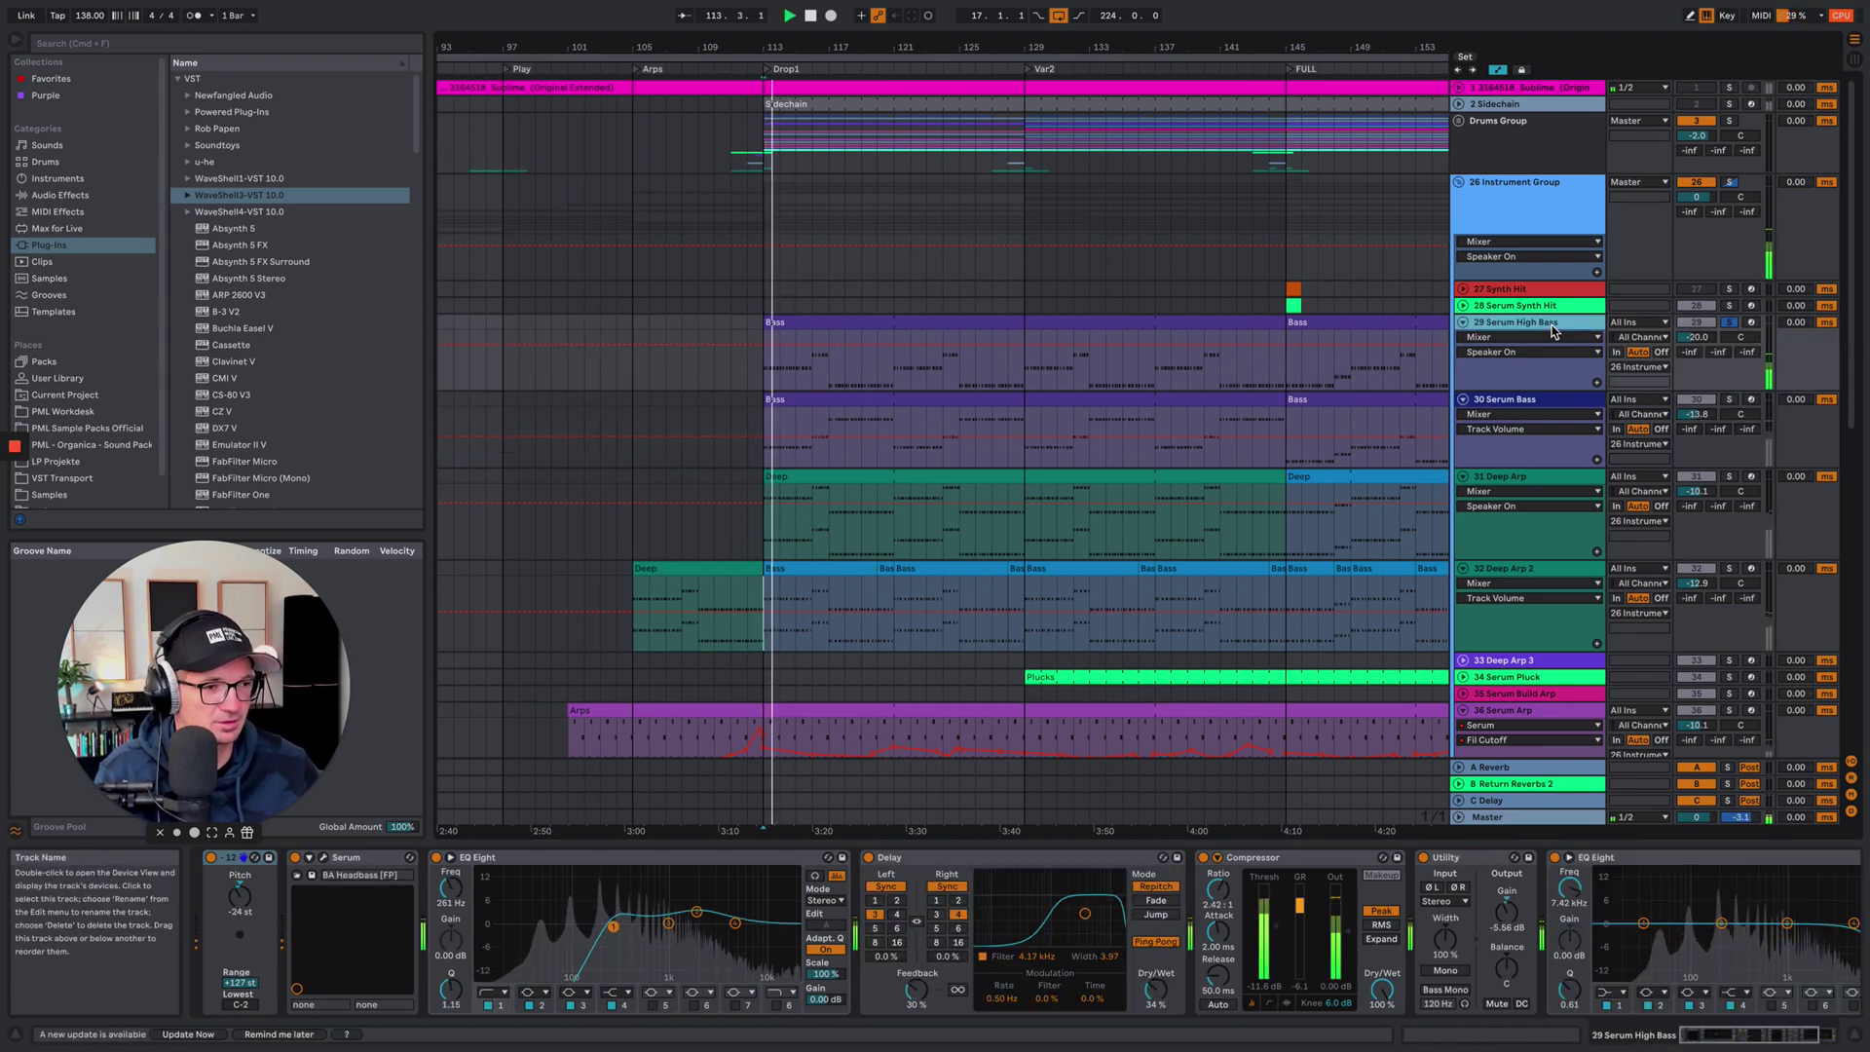
# Compare Serum Bass alone with Serum Bass and High Bass soloed together during playback, and clear the solos
pyautogui.click(1728, 399)
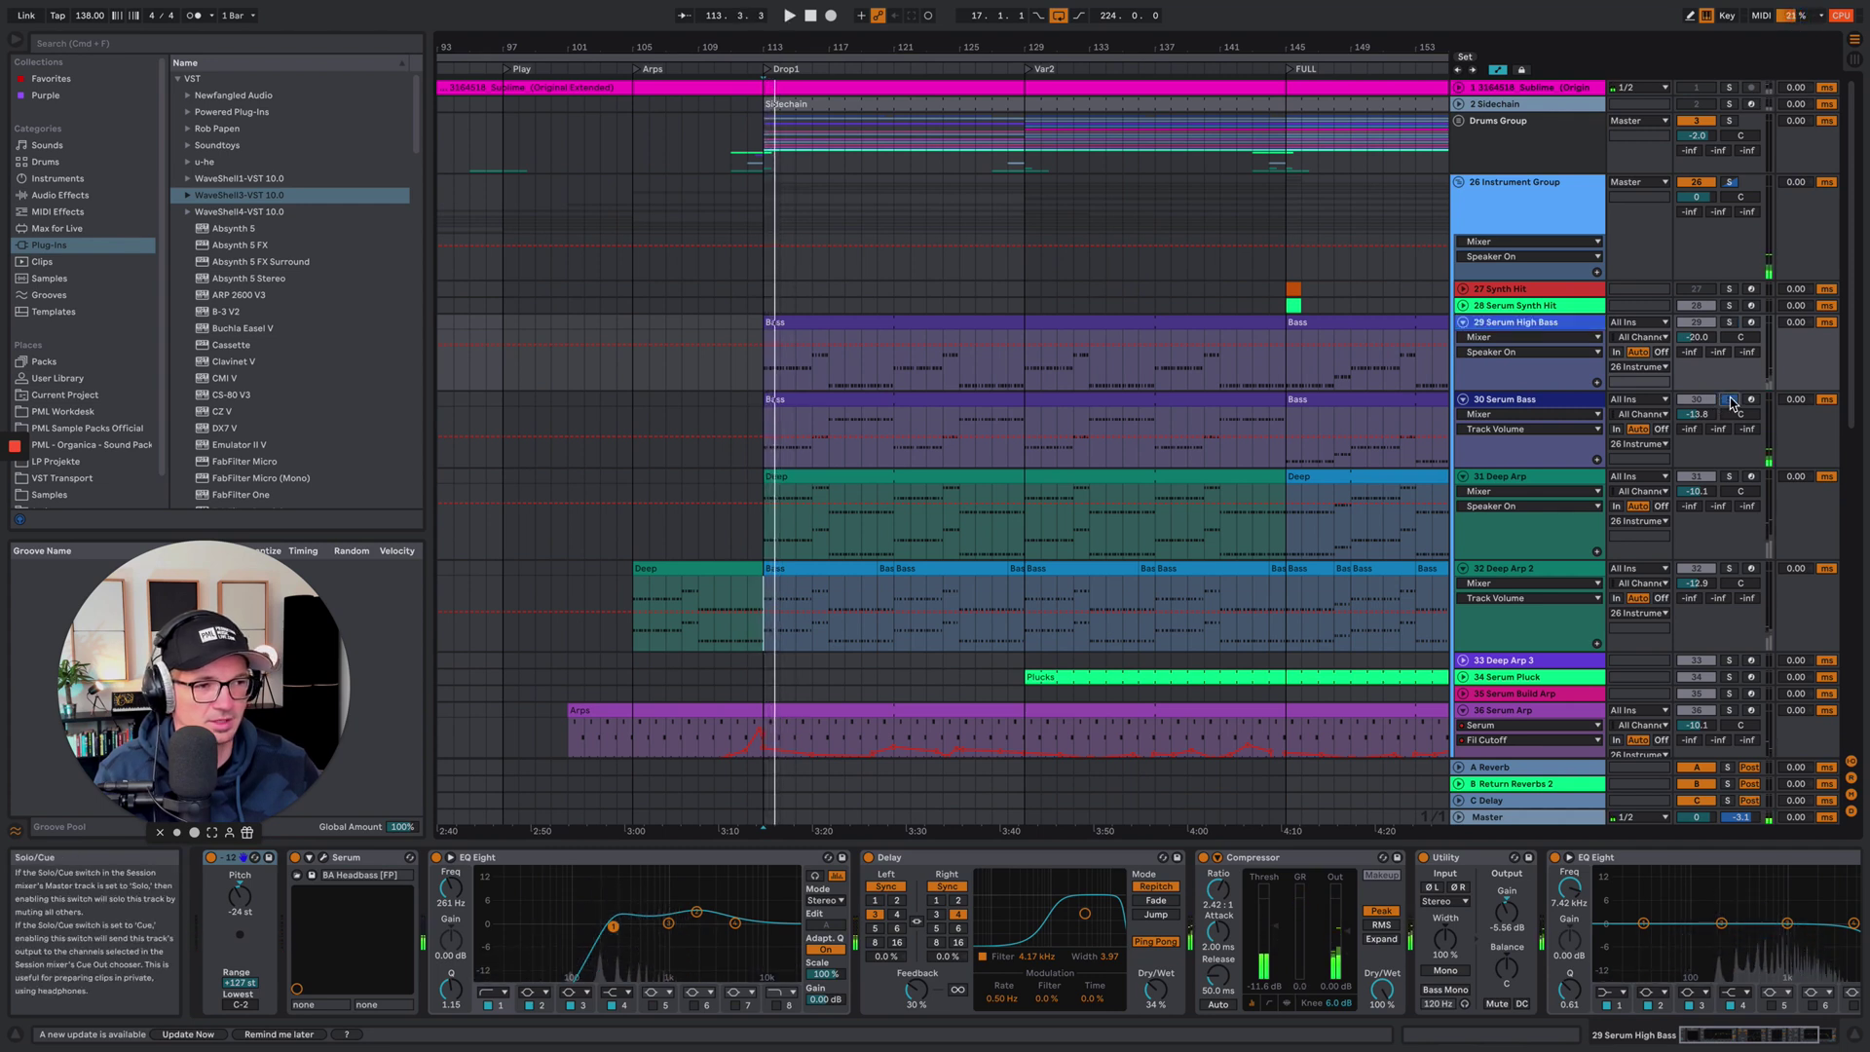
pyautogui.press('space')
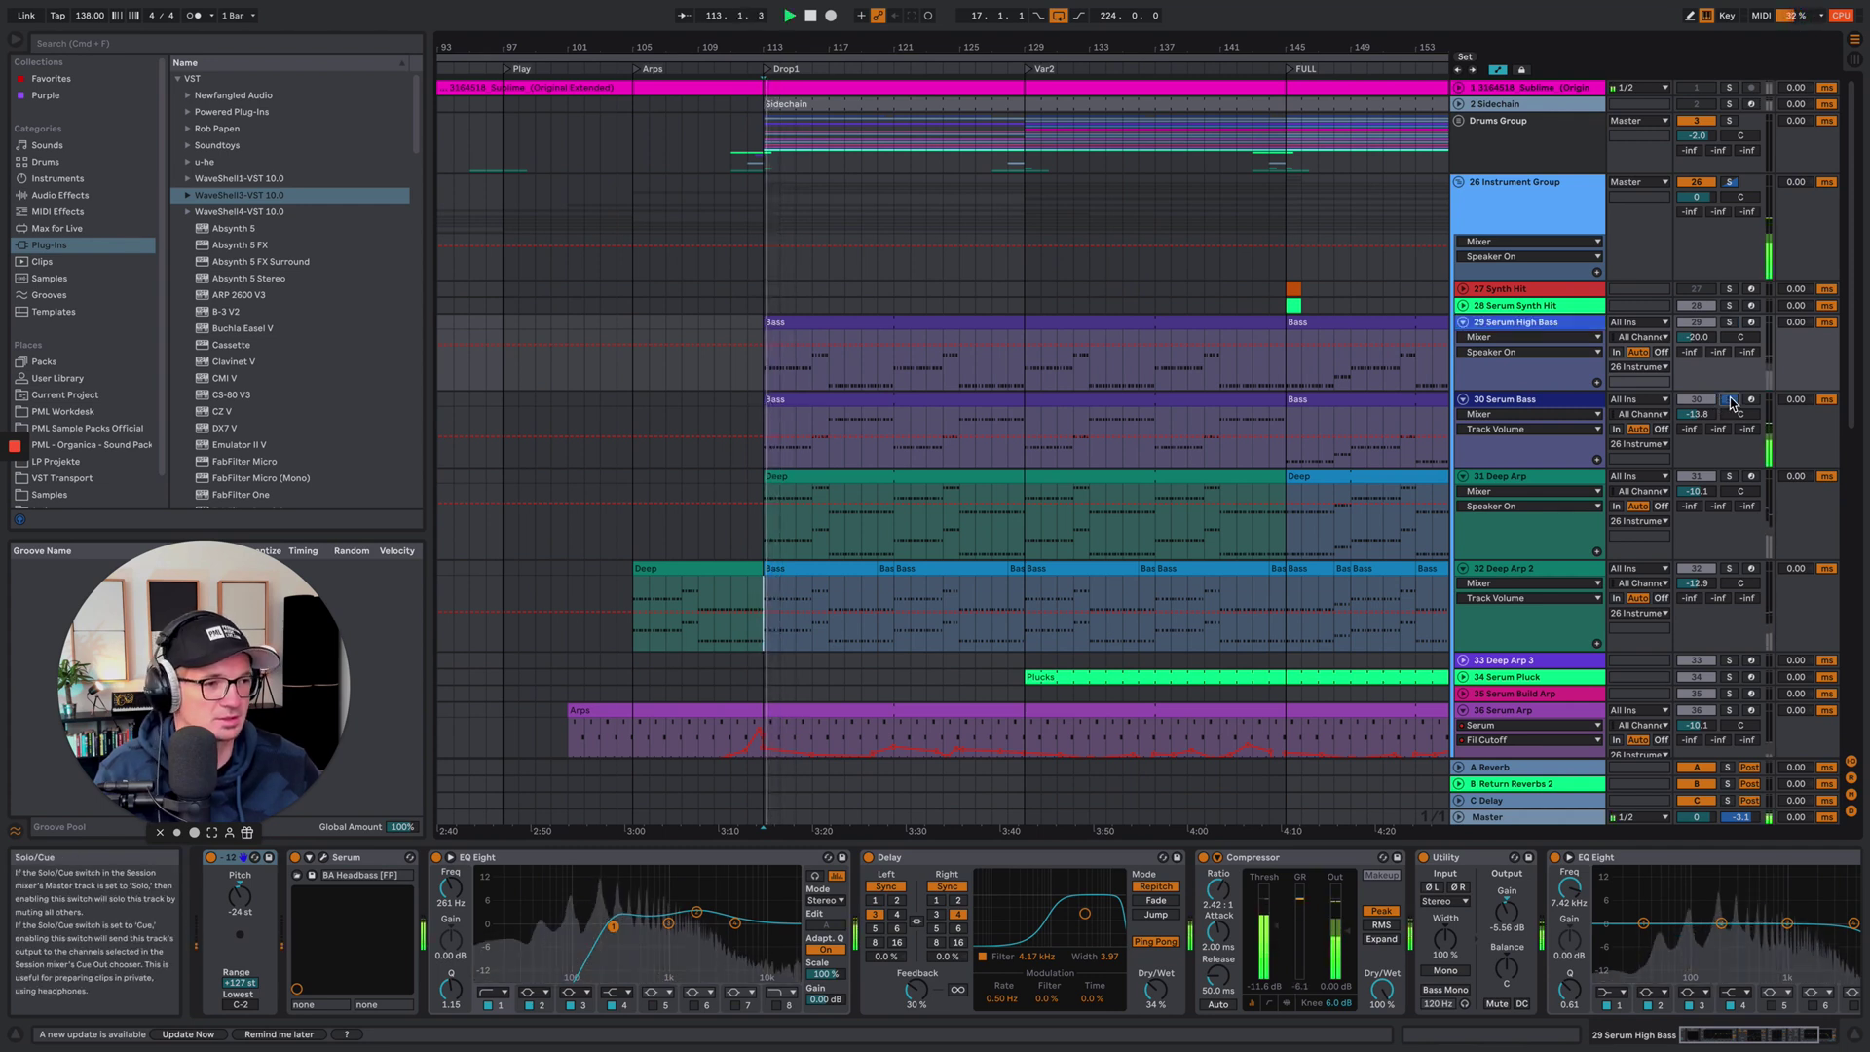
pyautogui.keyDown('super'); pyautogui.click(1729, 323); pyautogui.keyUp('super')
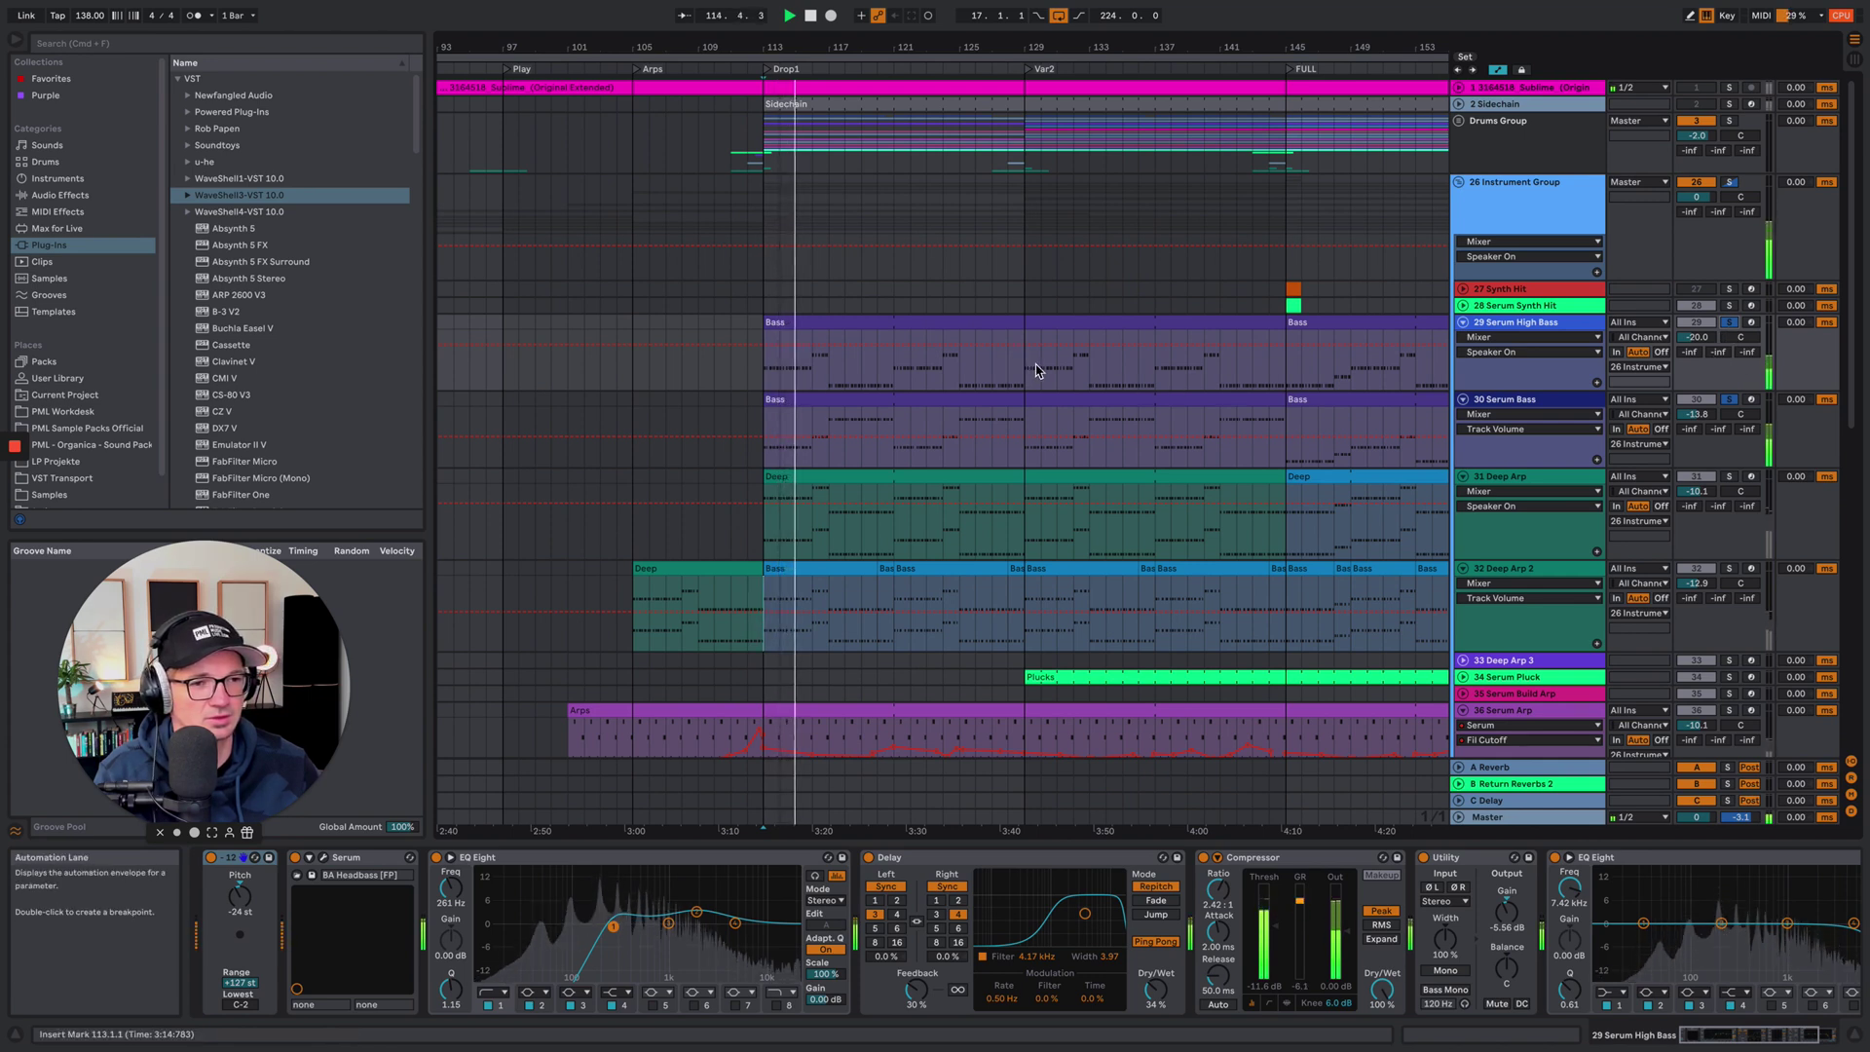
pyautogui.click(1729, 323)
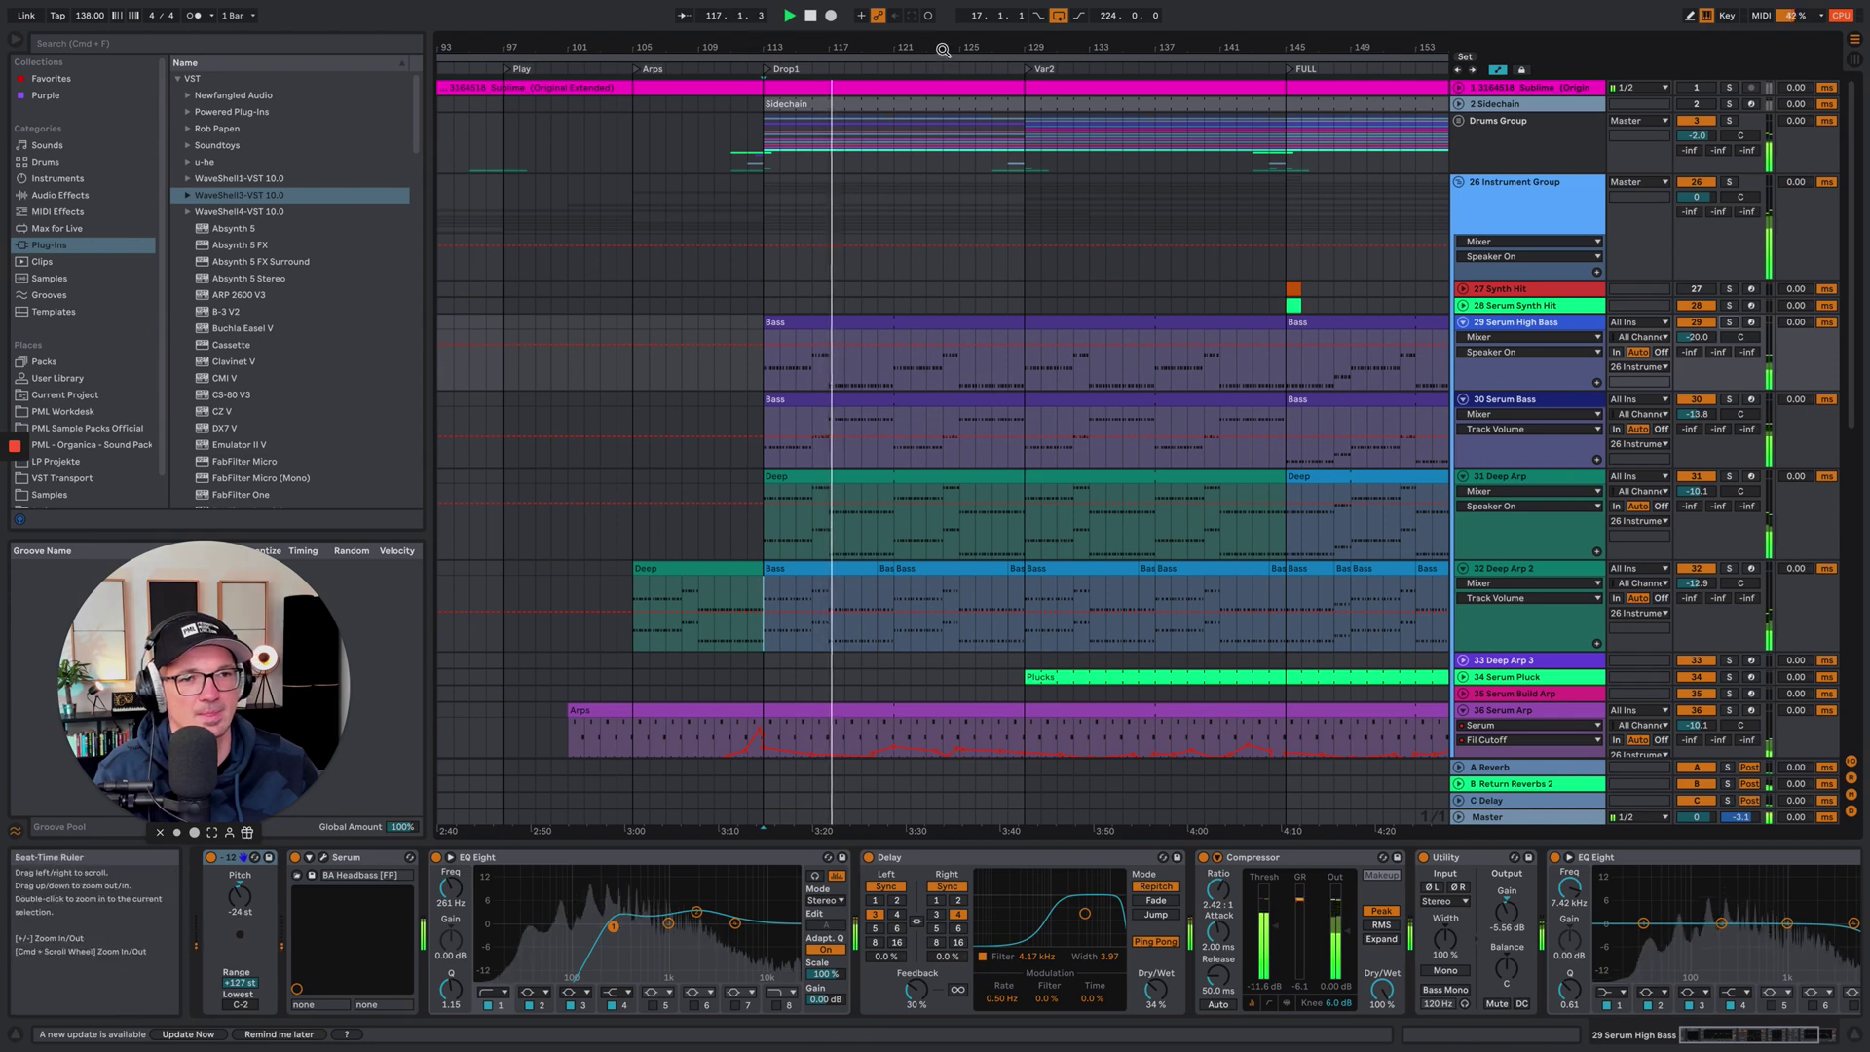
# Unfold the Choir Stab track and play it soloed from its Pad clip at bar 129
pyautogui.moveTo(943, 50); pyautogui.dragTo(848, 49)
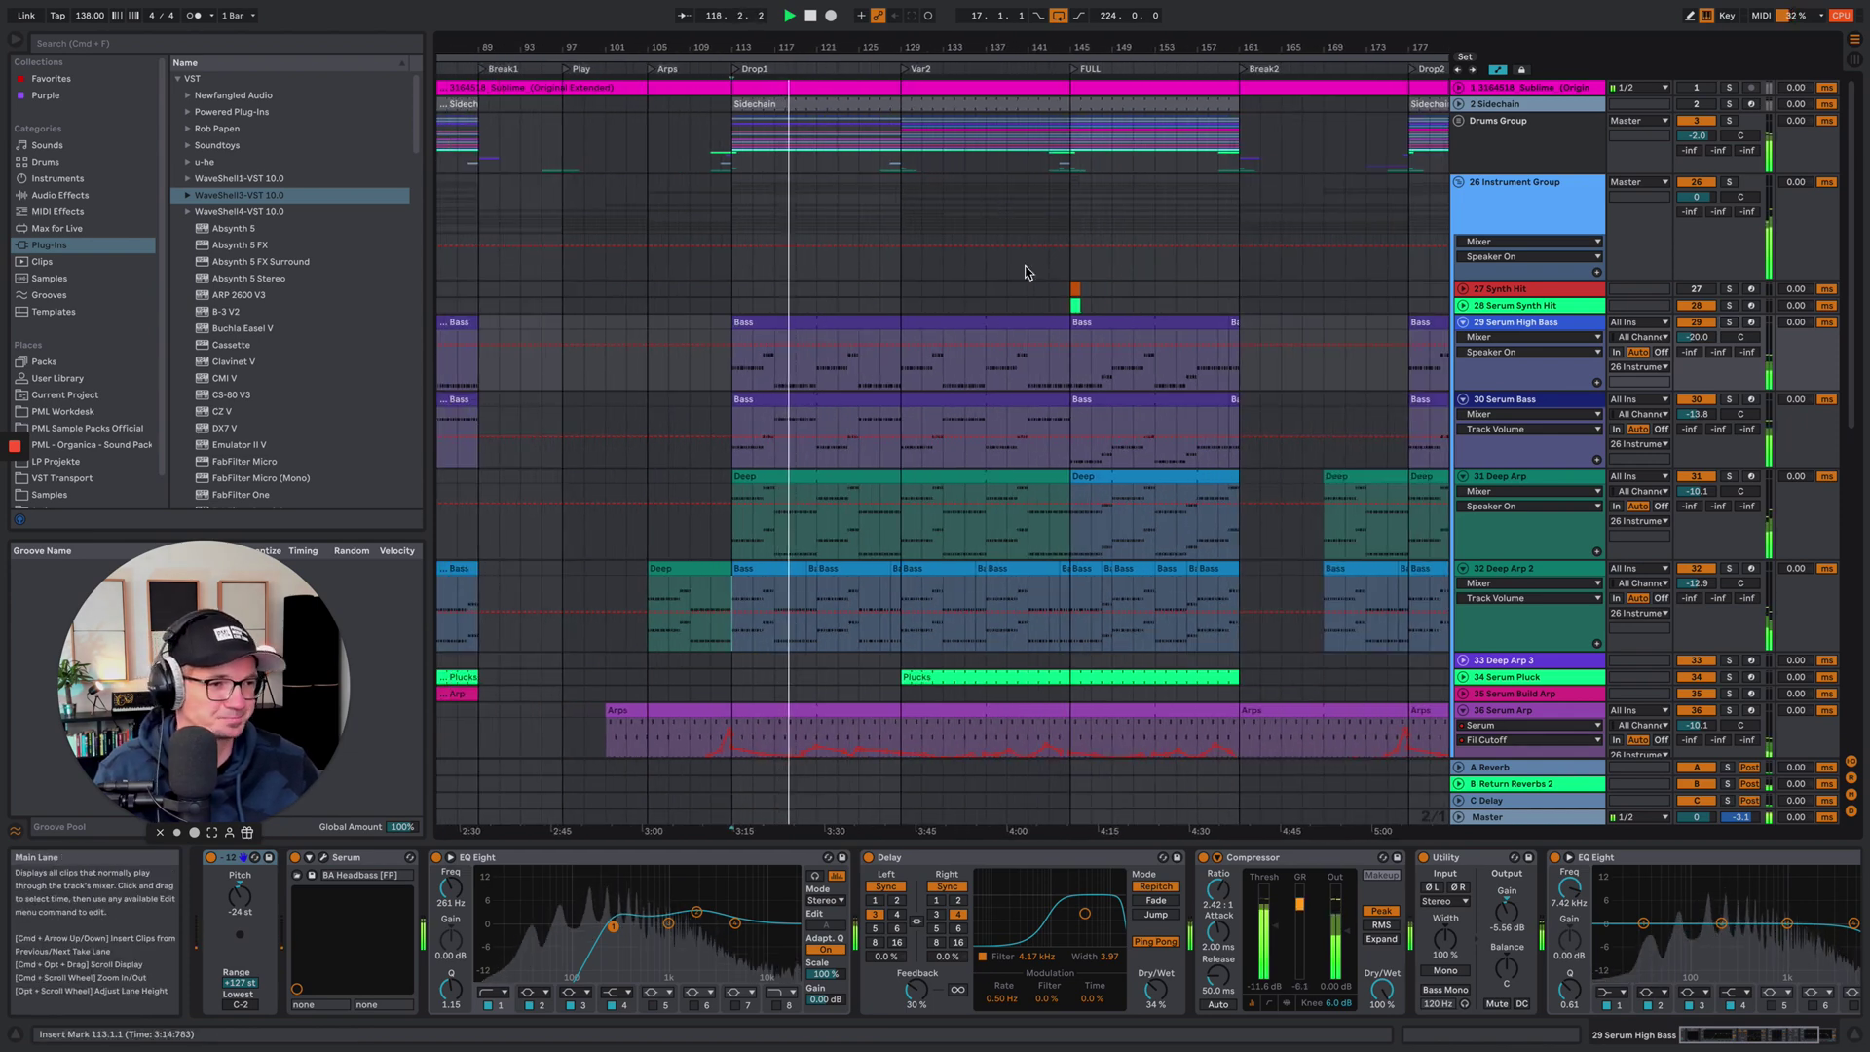
pyautogui.scroll(-10, 1026, 271)
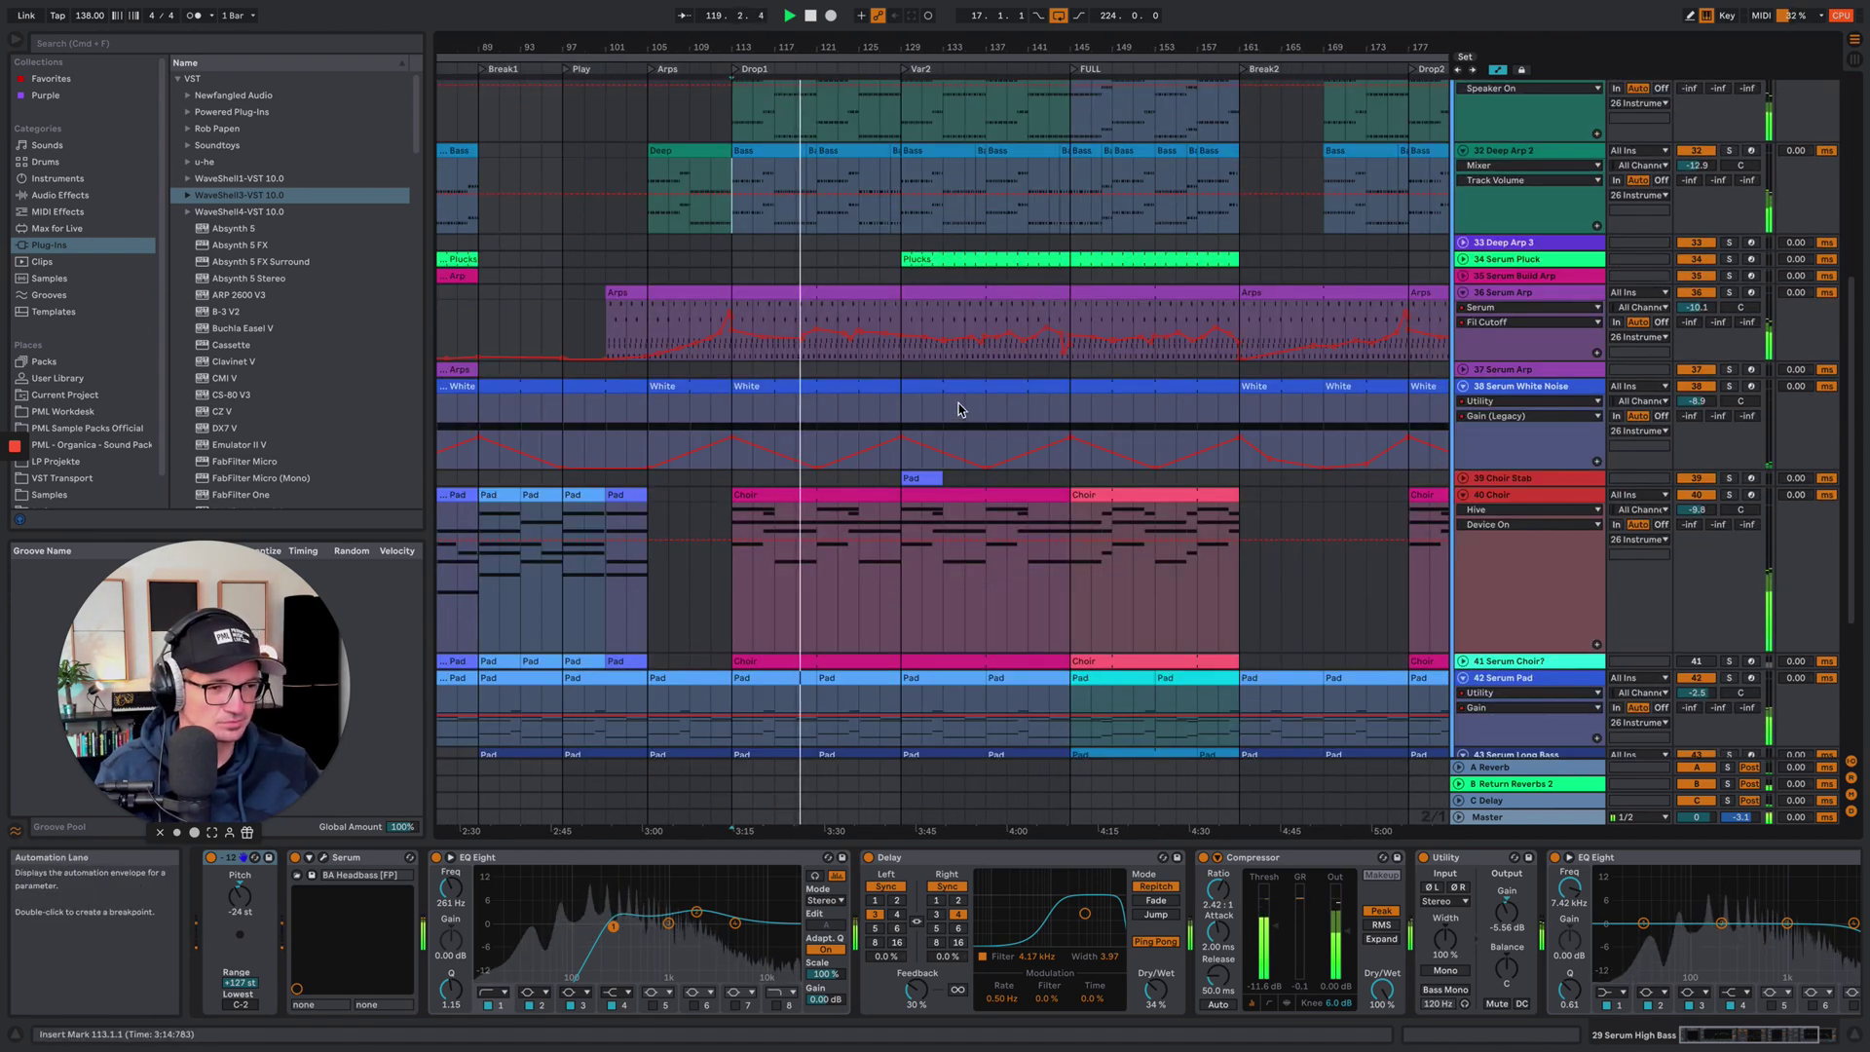
pyautogui.moveTo(964, 49); pyautogui.dragTo(884, 44)
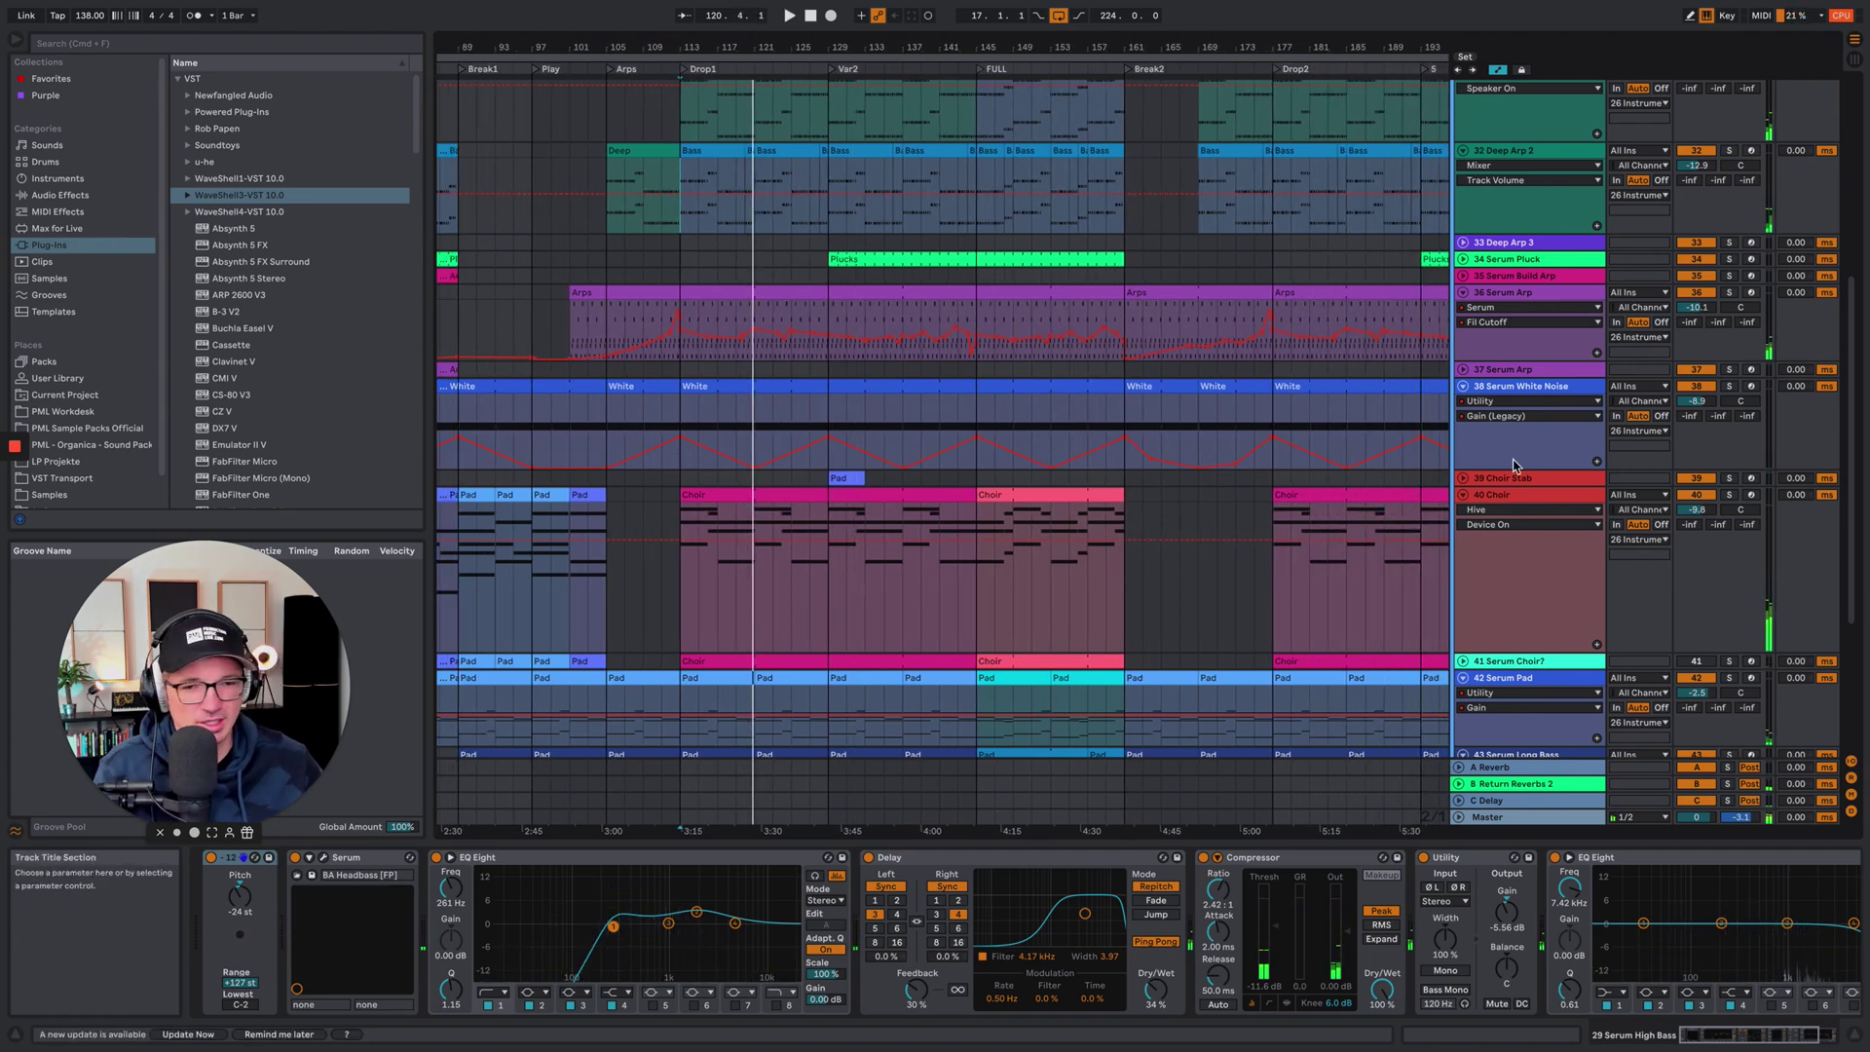
pyautogui.click(1463, 479)
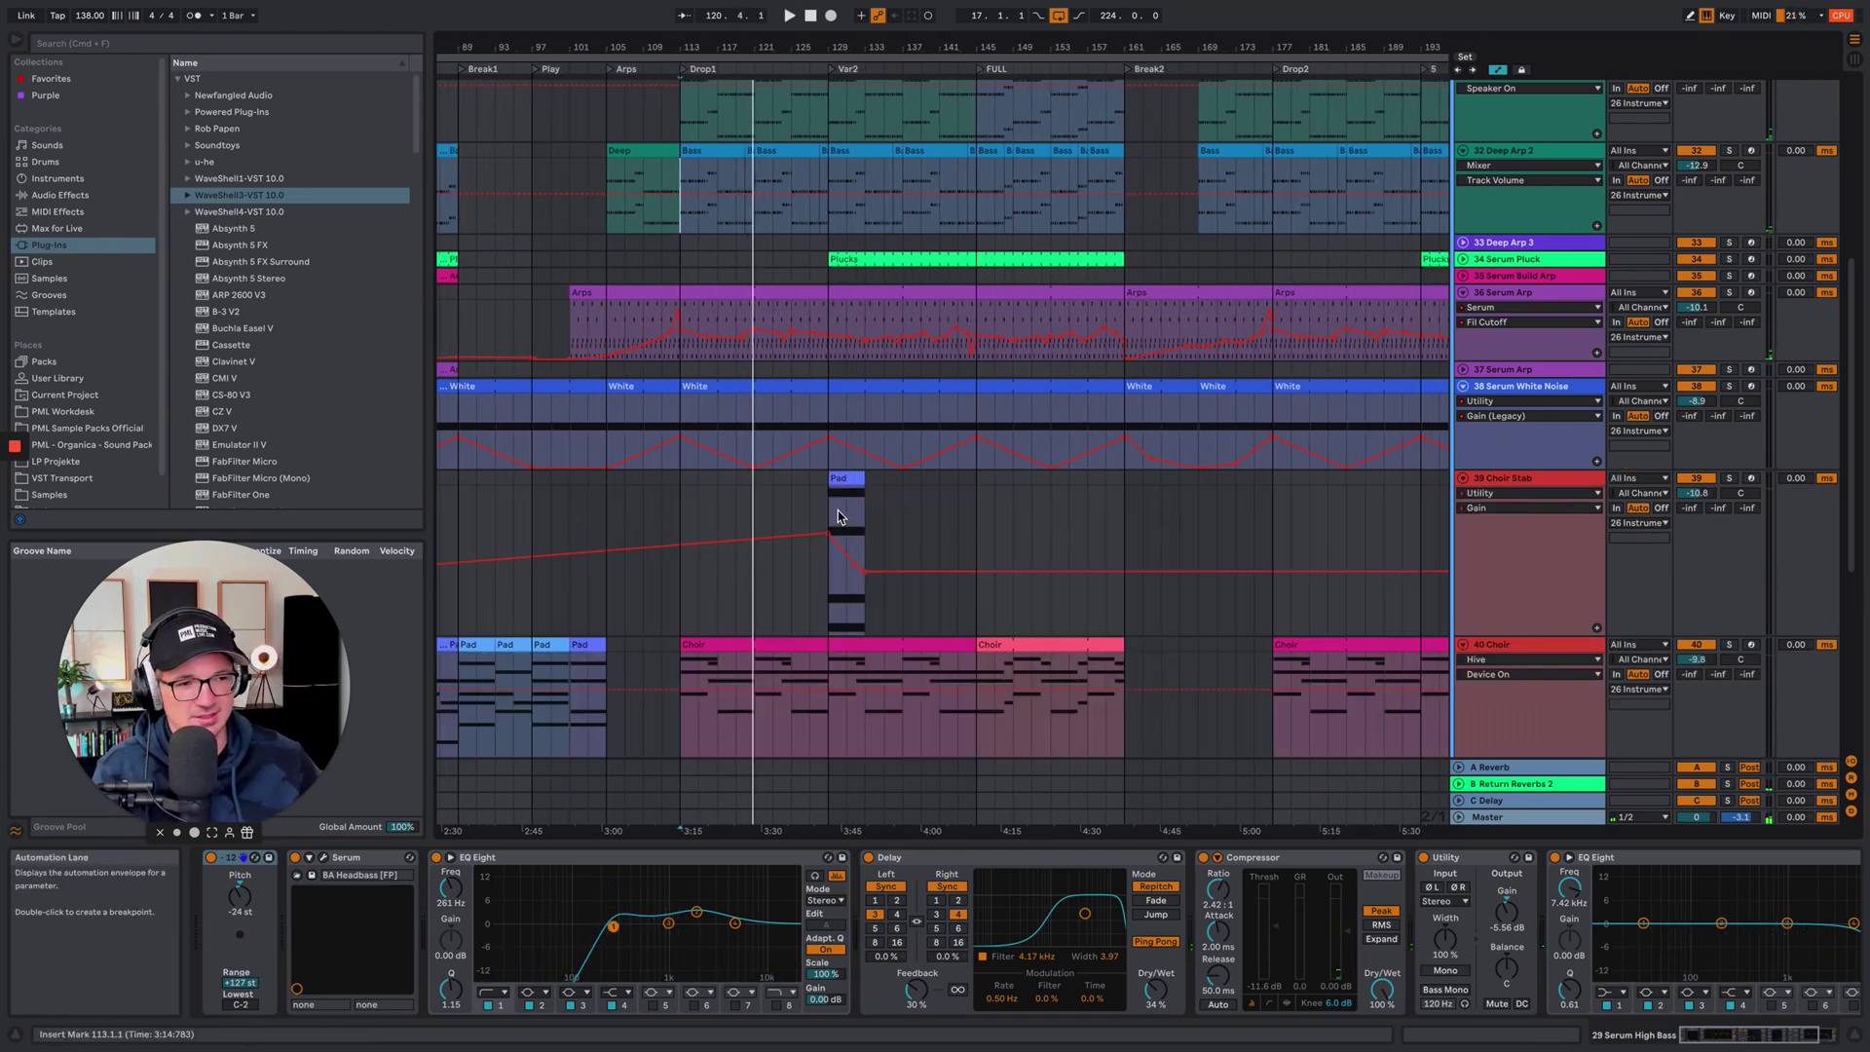
pyautogui.click(835, 505)
pyautogui.click(1730, 478)
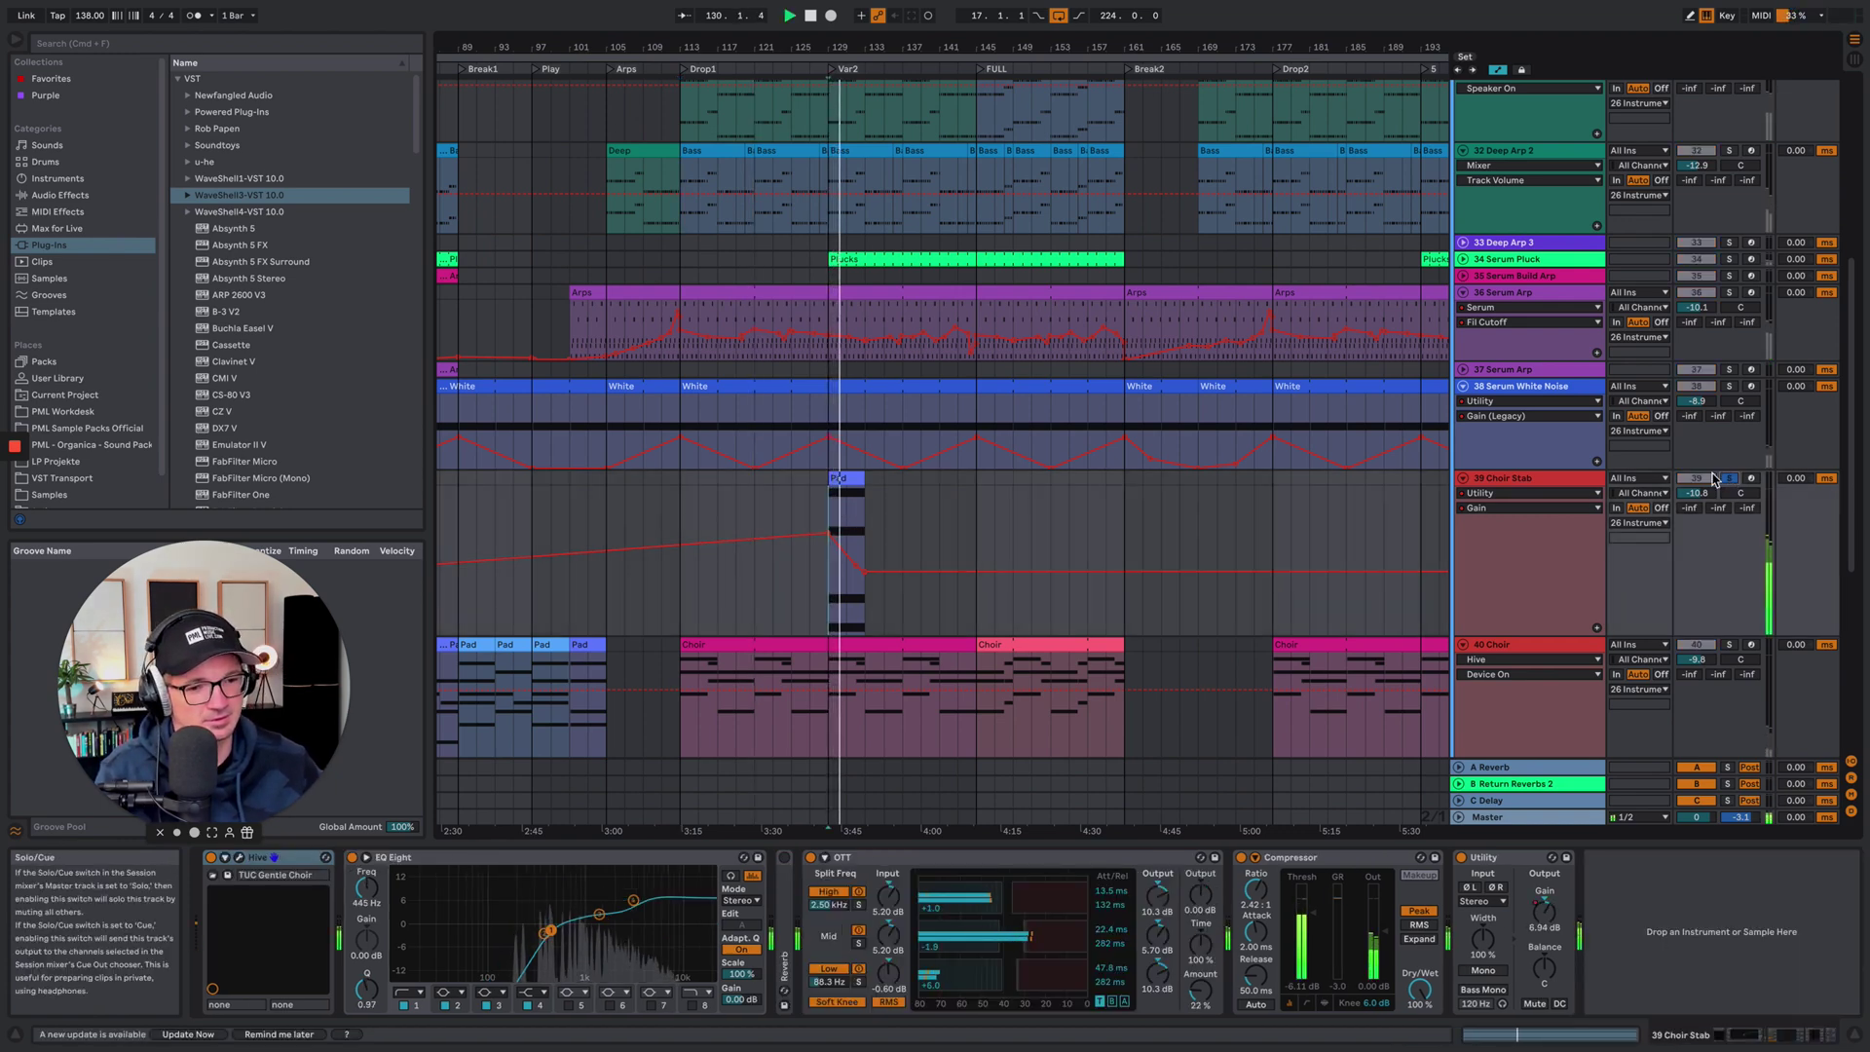
# Inspect the held chord notes in the Choir Stab's Pad clip, and return to the track's device chain
pyautogui.doubleClick(845, 499)
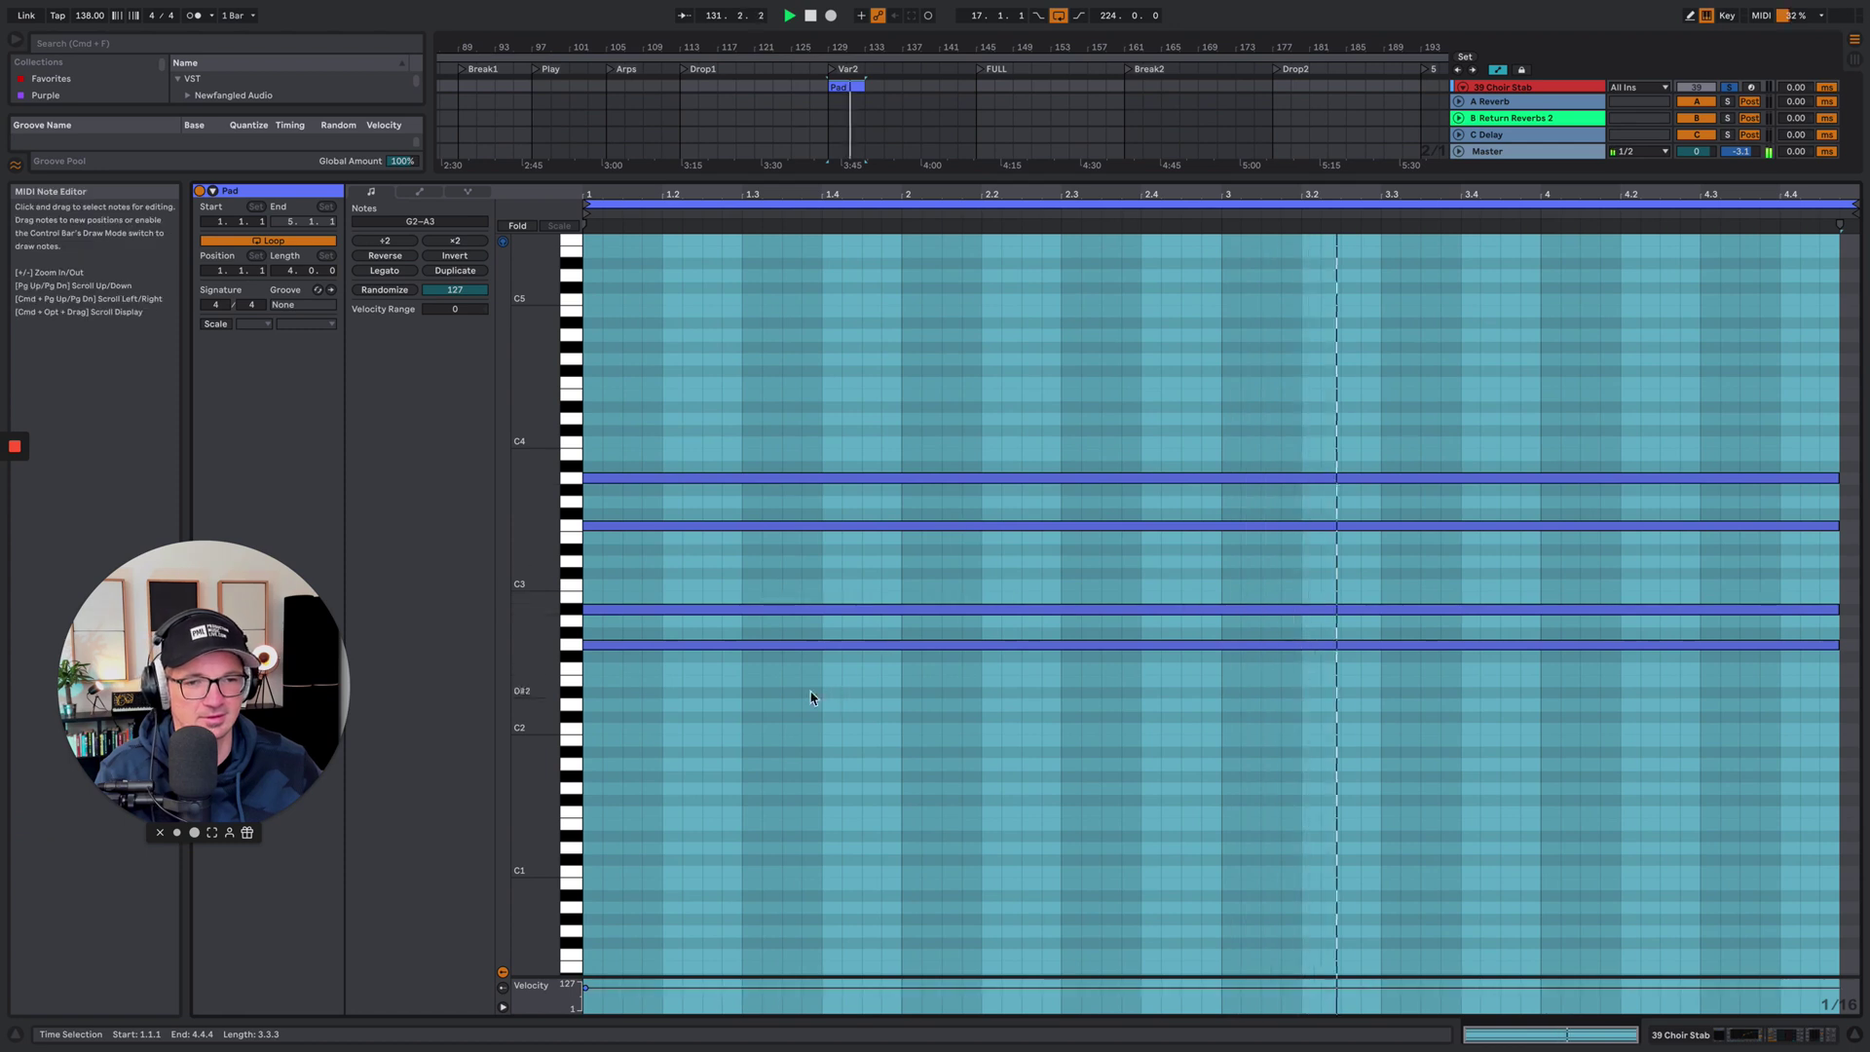
pyautogui.doubleClick(542, 564)
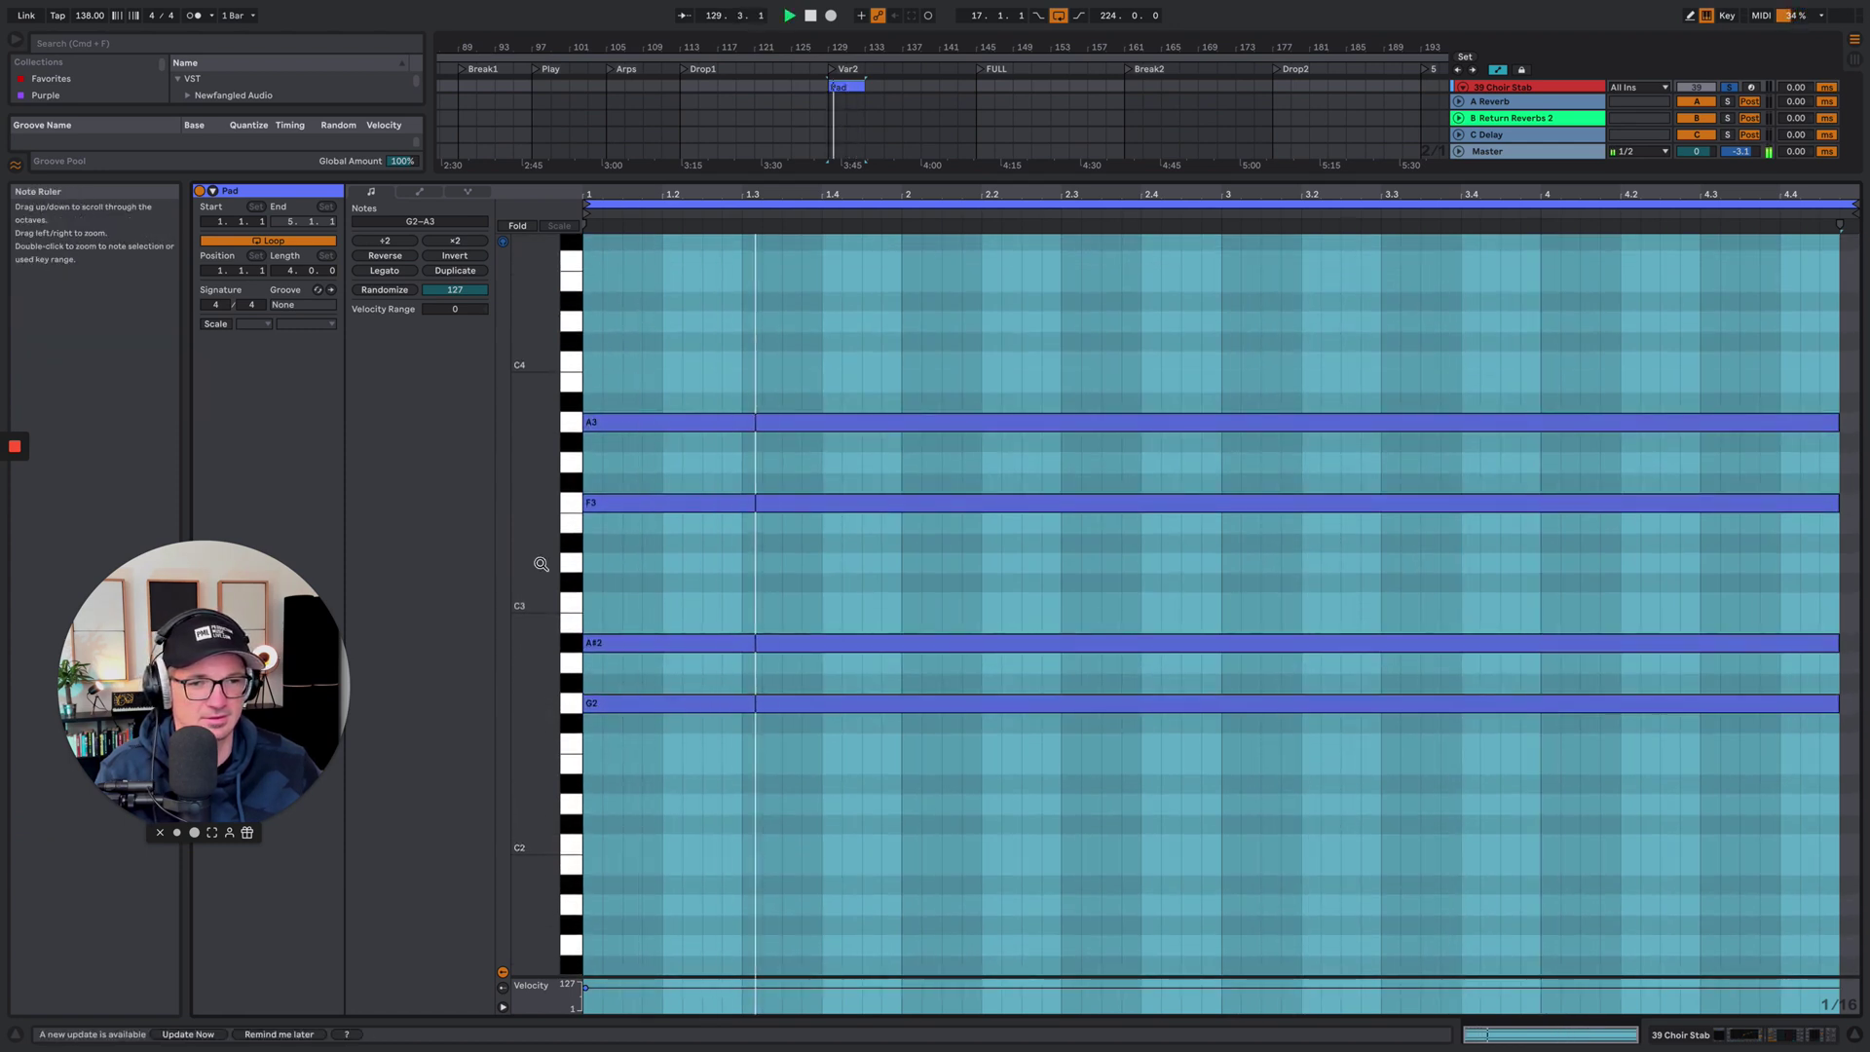
pyautogui.press('space')
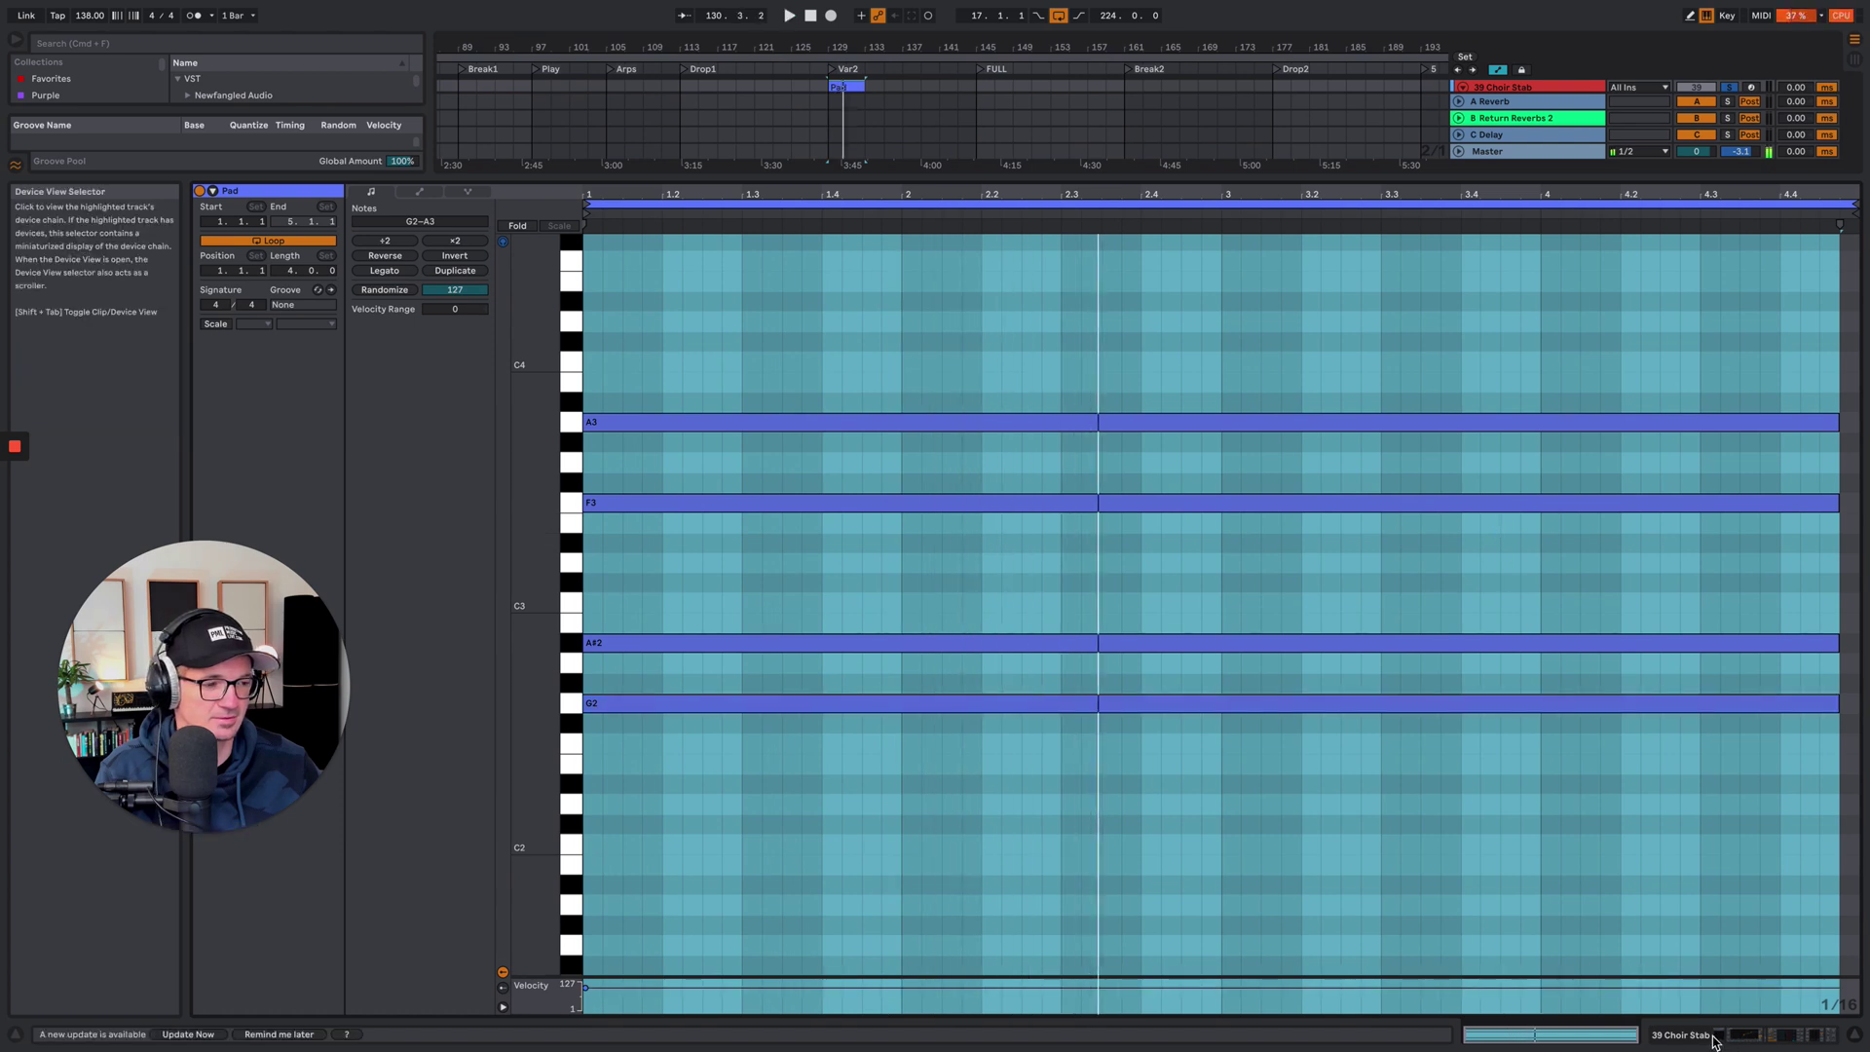
pyautogui.click(1716, 1038)
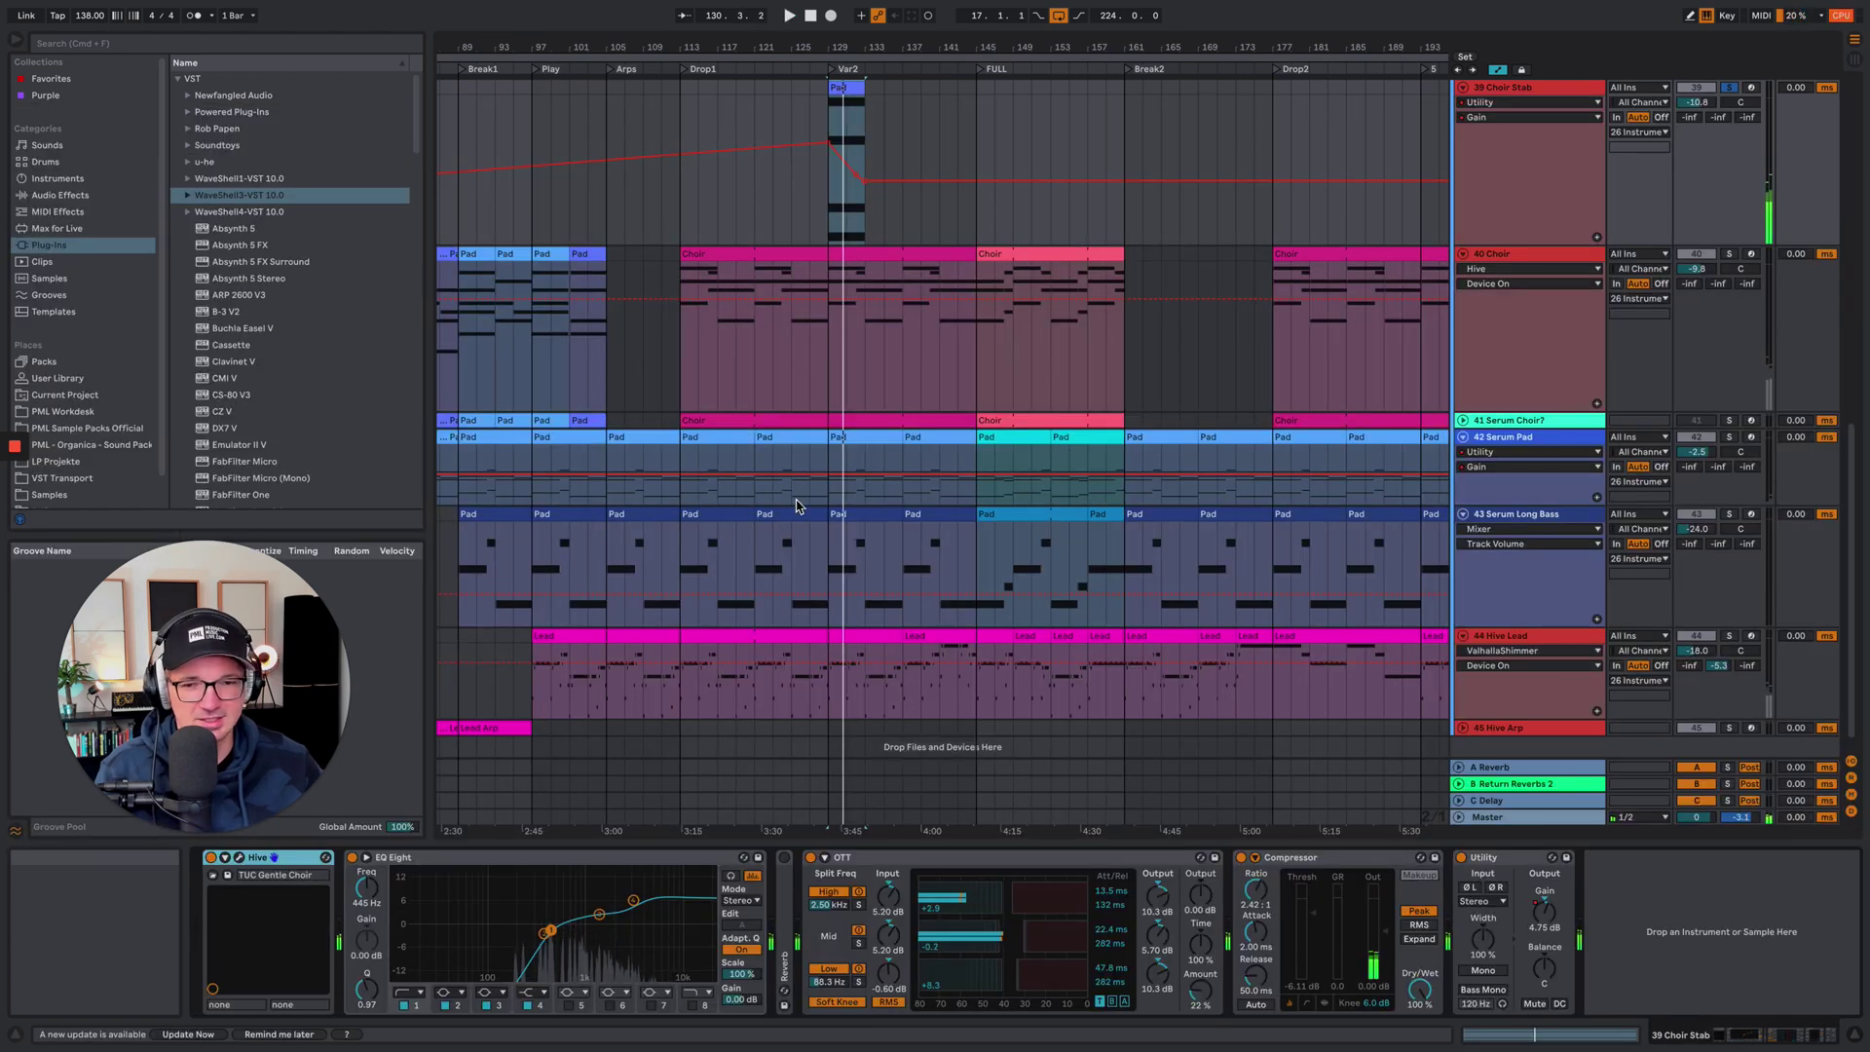
# Unsolo the Choir Stab track and play the full mix from its earlier Pad clip at bar 73
pyautogui.hscroll(-5, 978, 297)
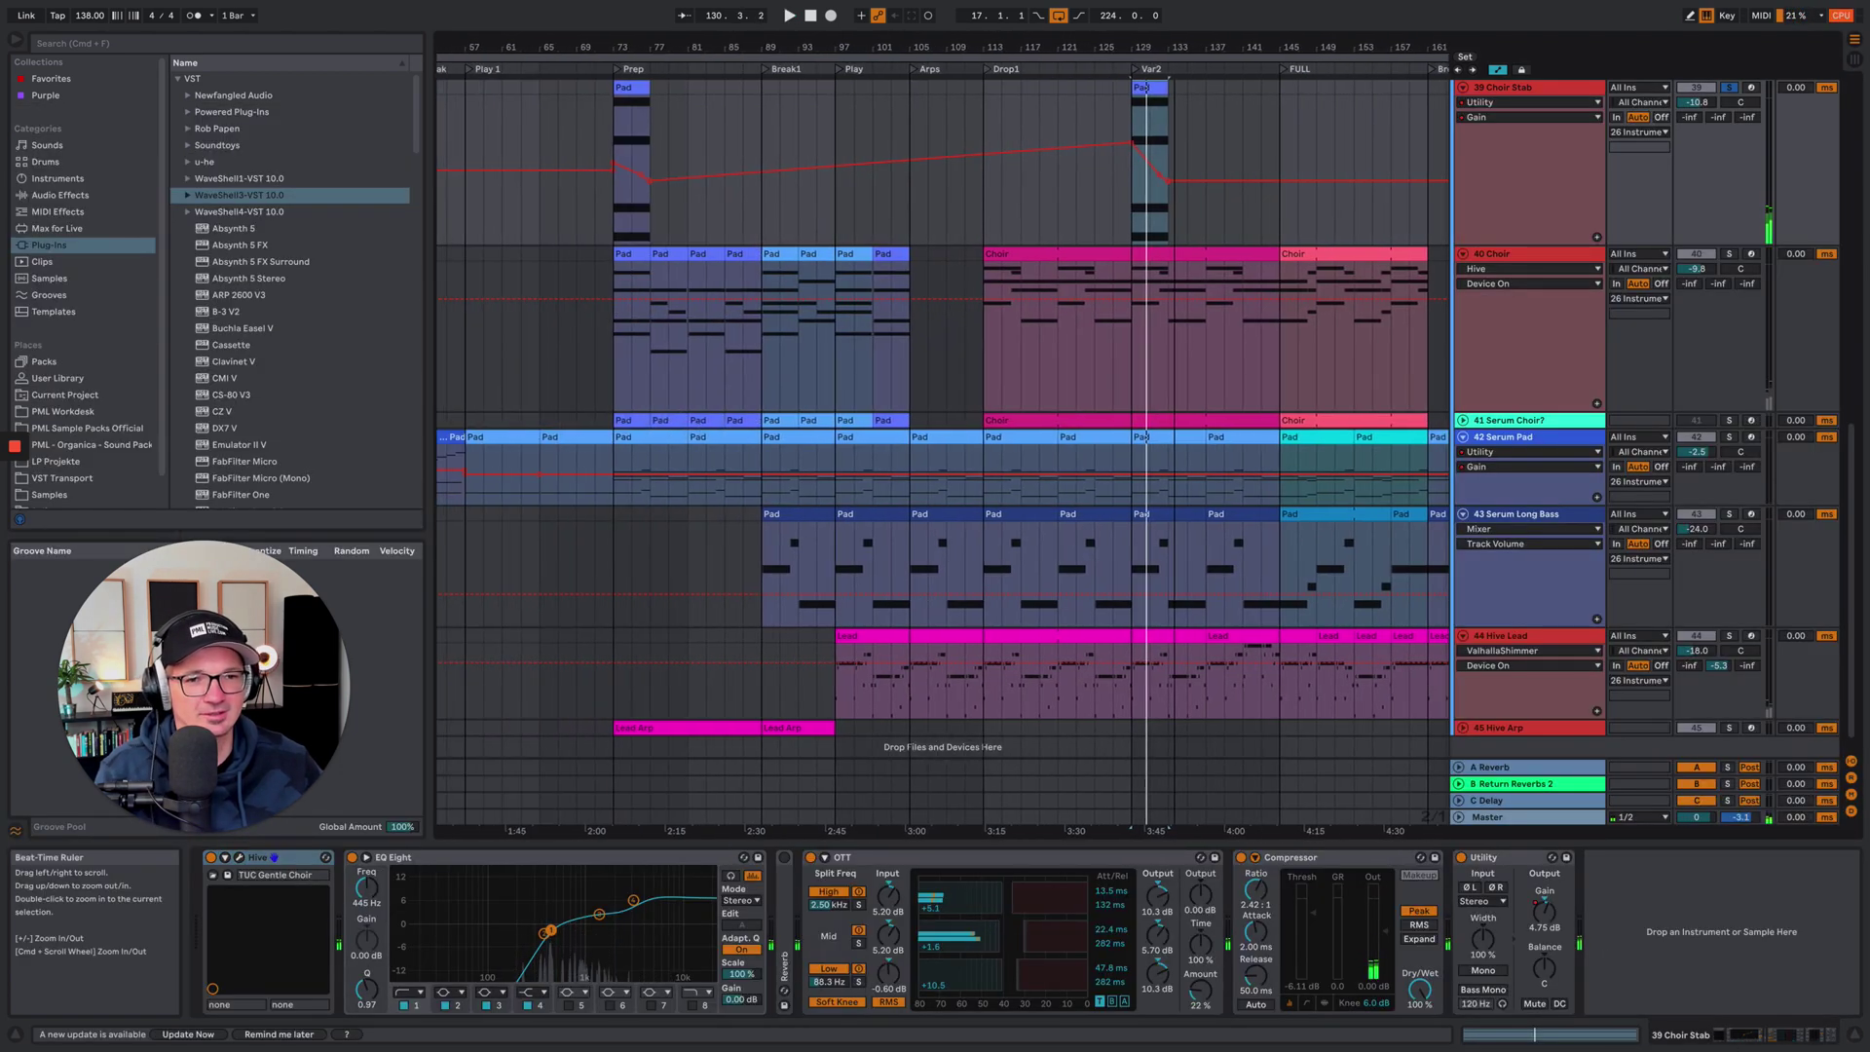
pyautogui.scroll(3, 911, 375)
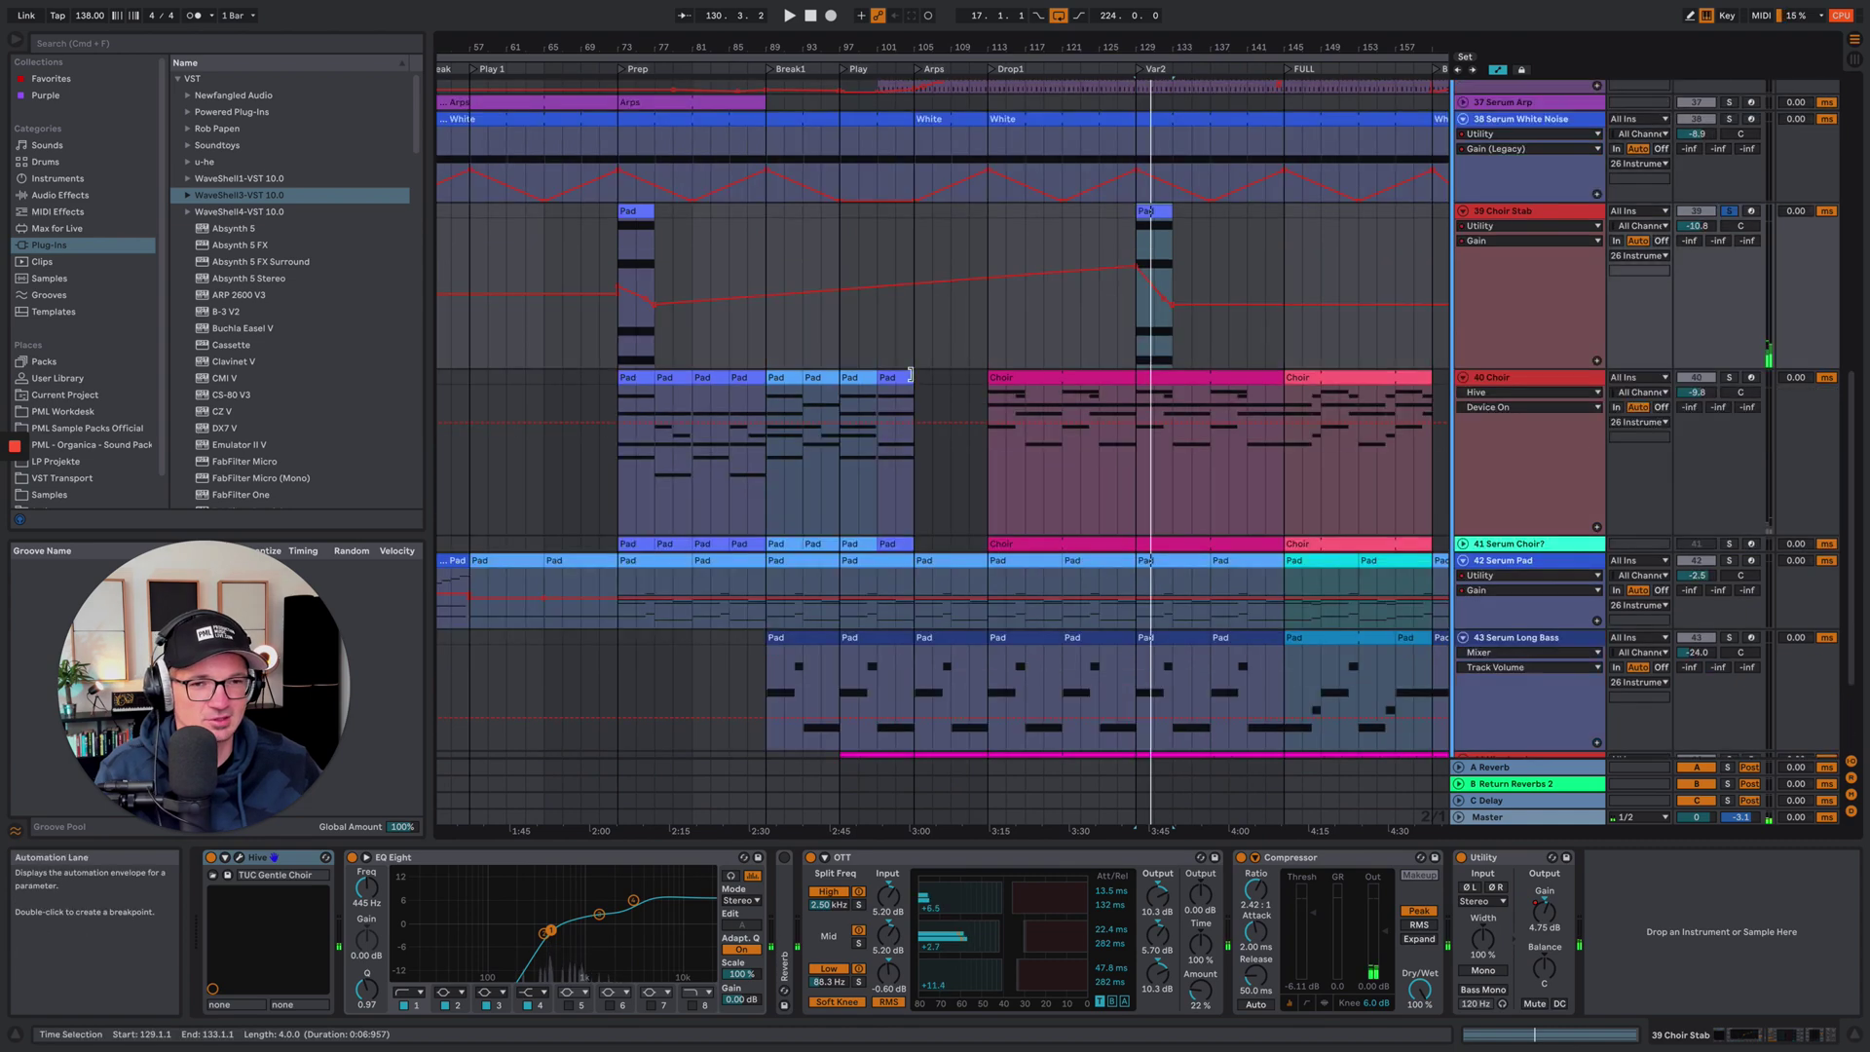
pyautogui.click(627, 247)
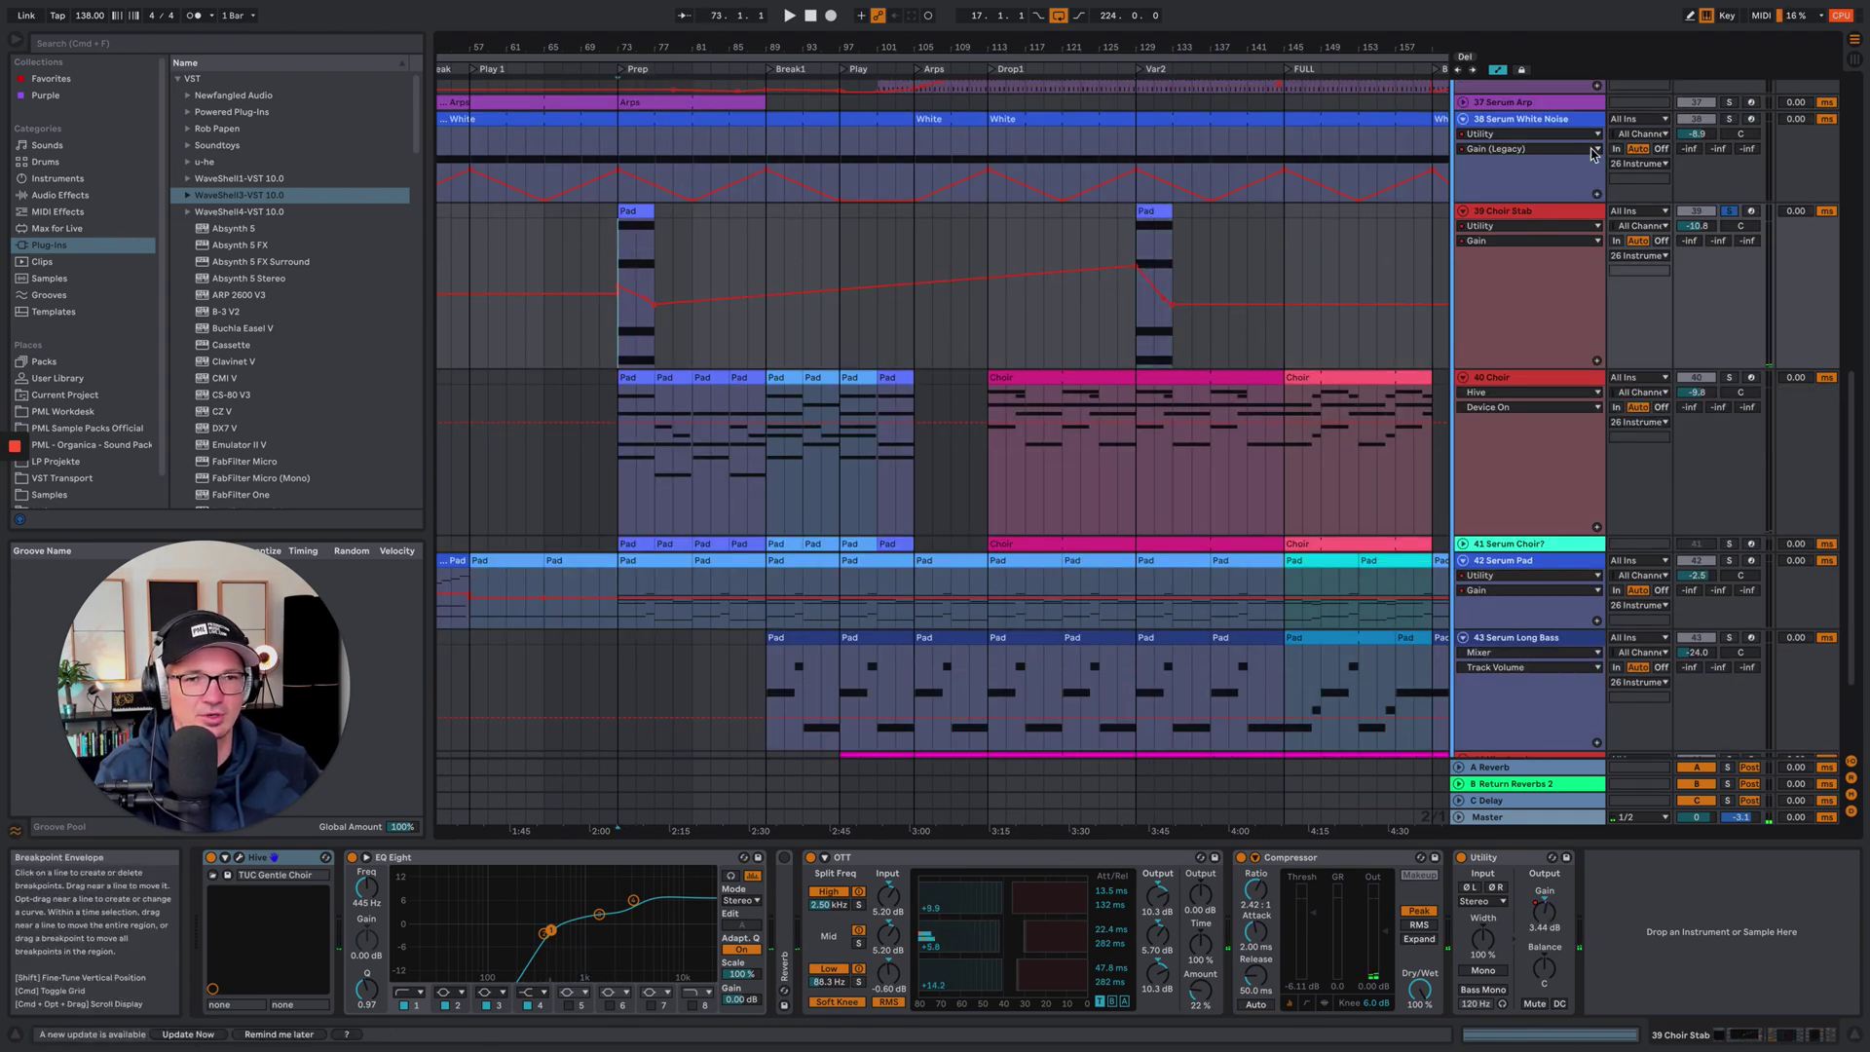
pyautogui.click(1726, 211)
pyautogui.press('space')
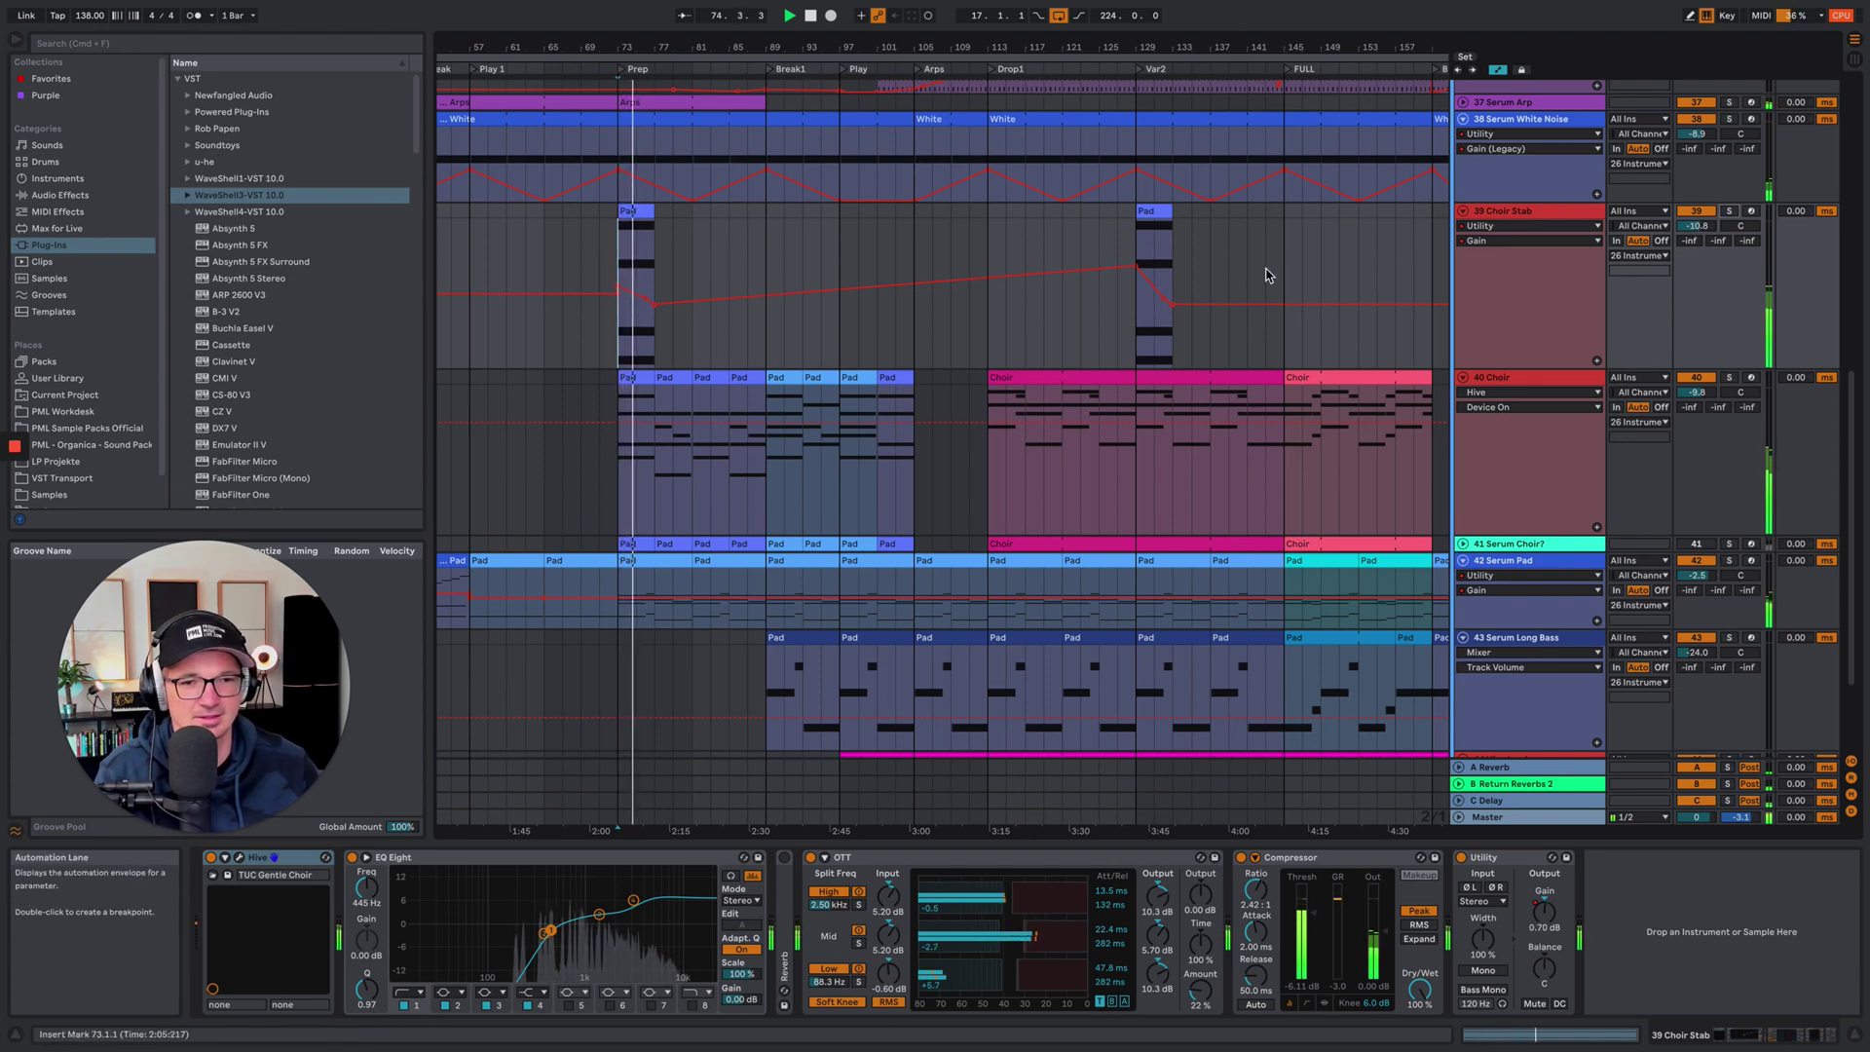
# Unfold the Serum Build Arp track and the folded Serum Arp track 37 to show their clips
pyautogui.scroll(5, 823, 380)
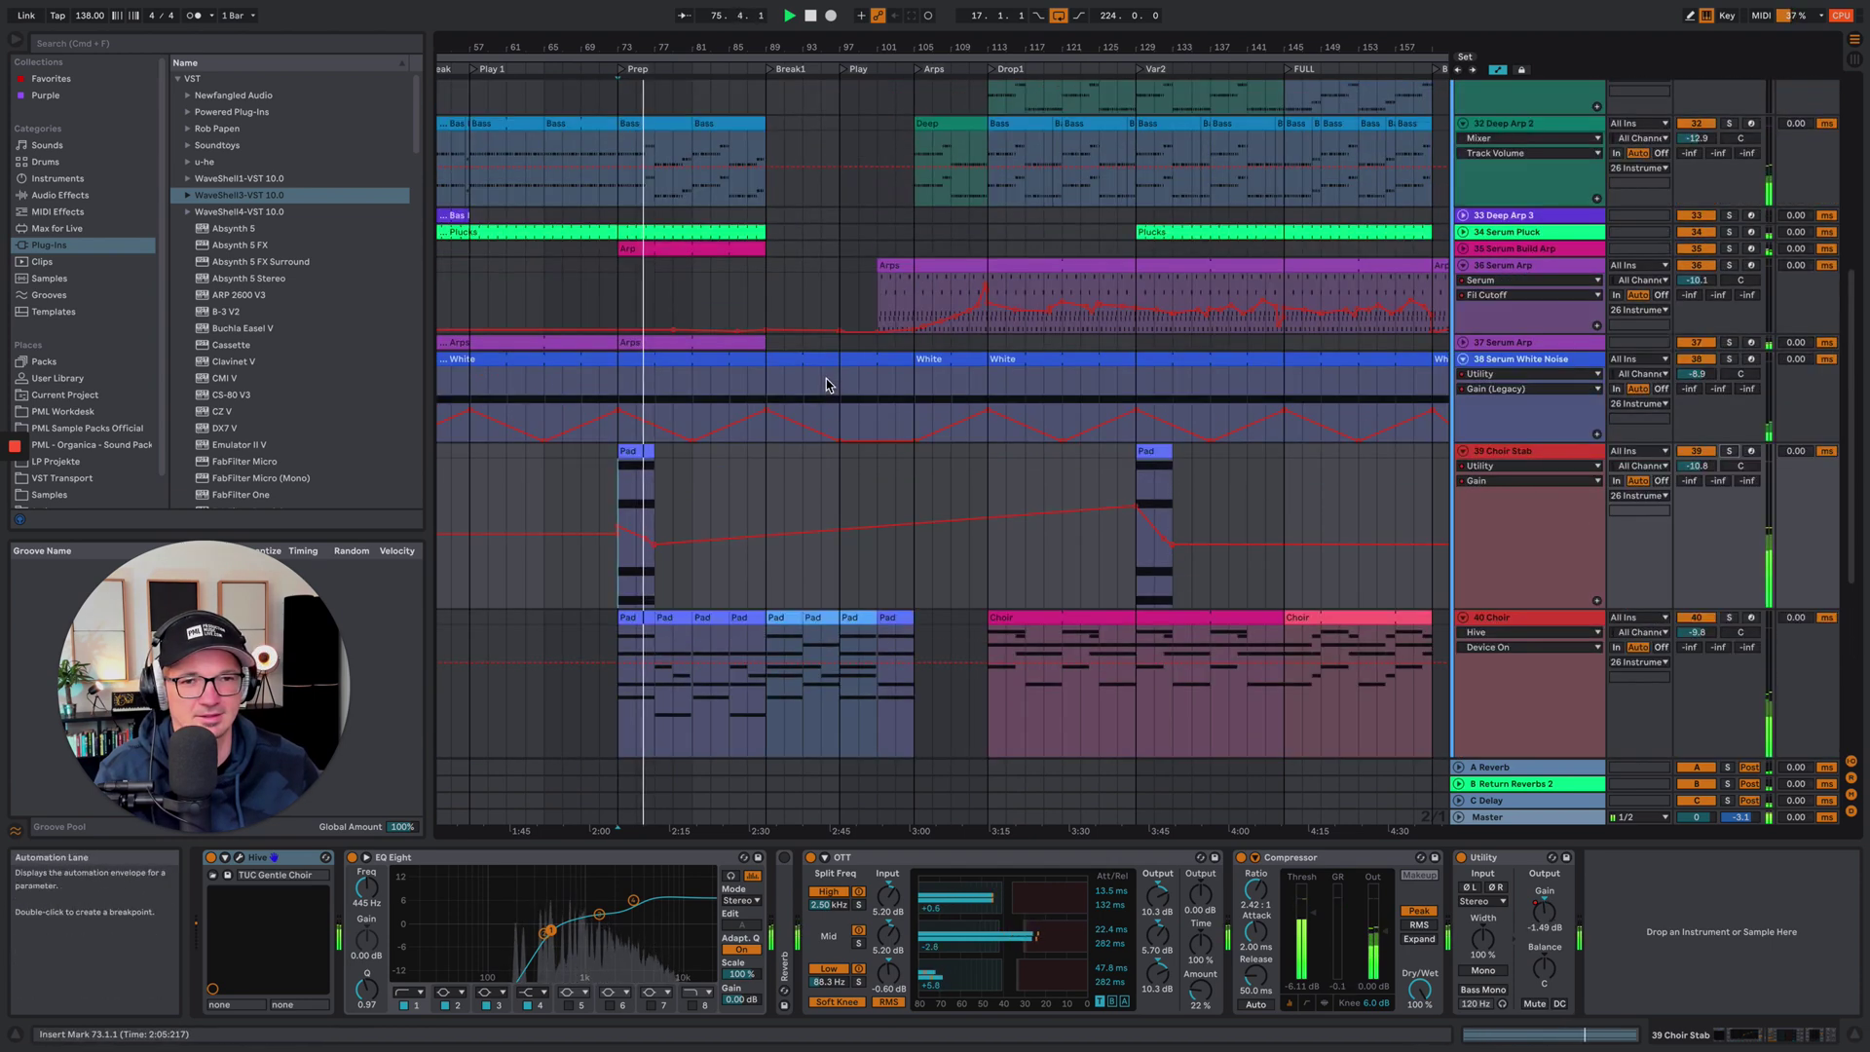
pyautogui.click(1463, 249)
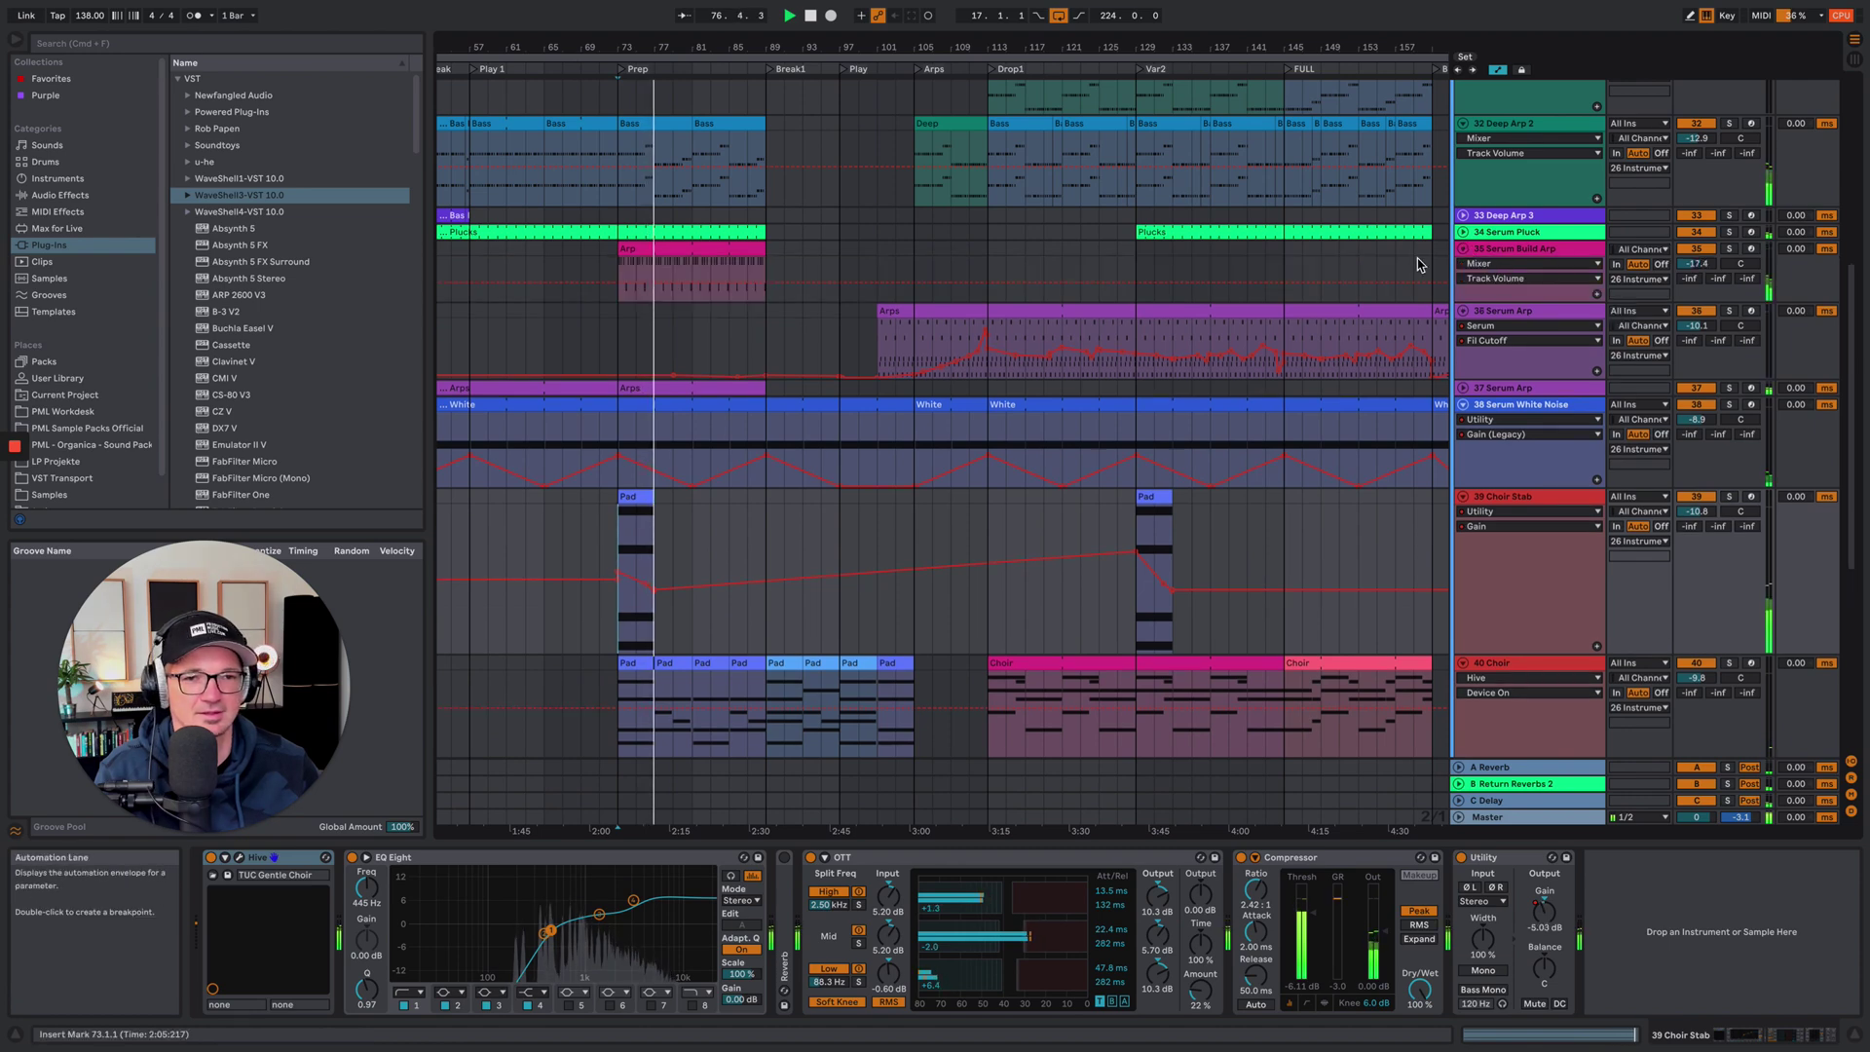
pyautogui.click(1463, 387)
# Unfold the Hive Arp track, inspect its Lead Arp clip's MIDI notes, and show the track's device chain
pyautogui.scroll(-10, 1335, 458)
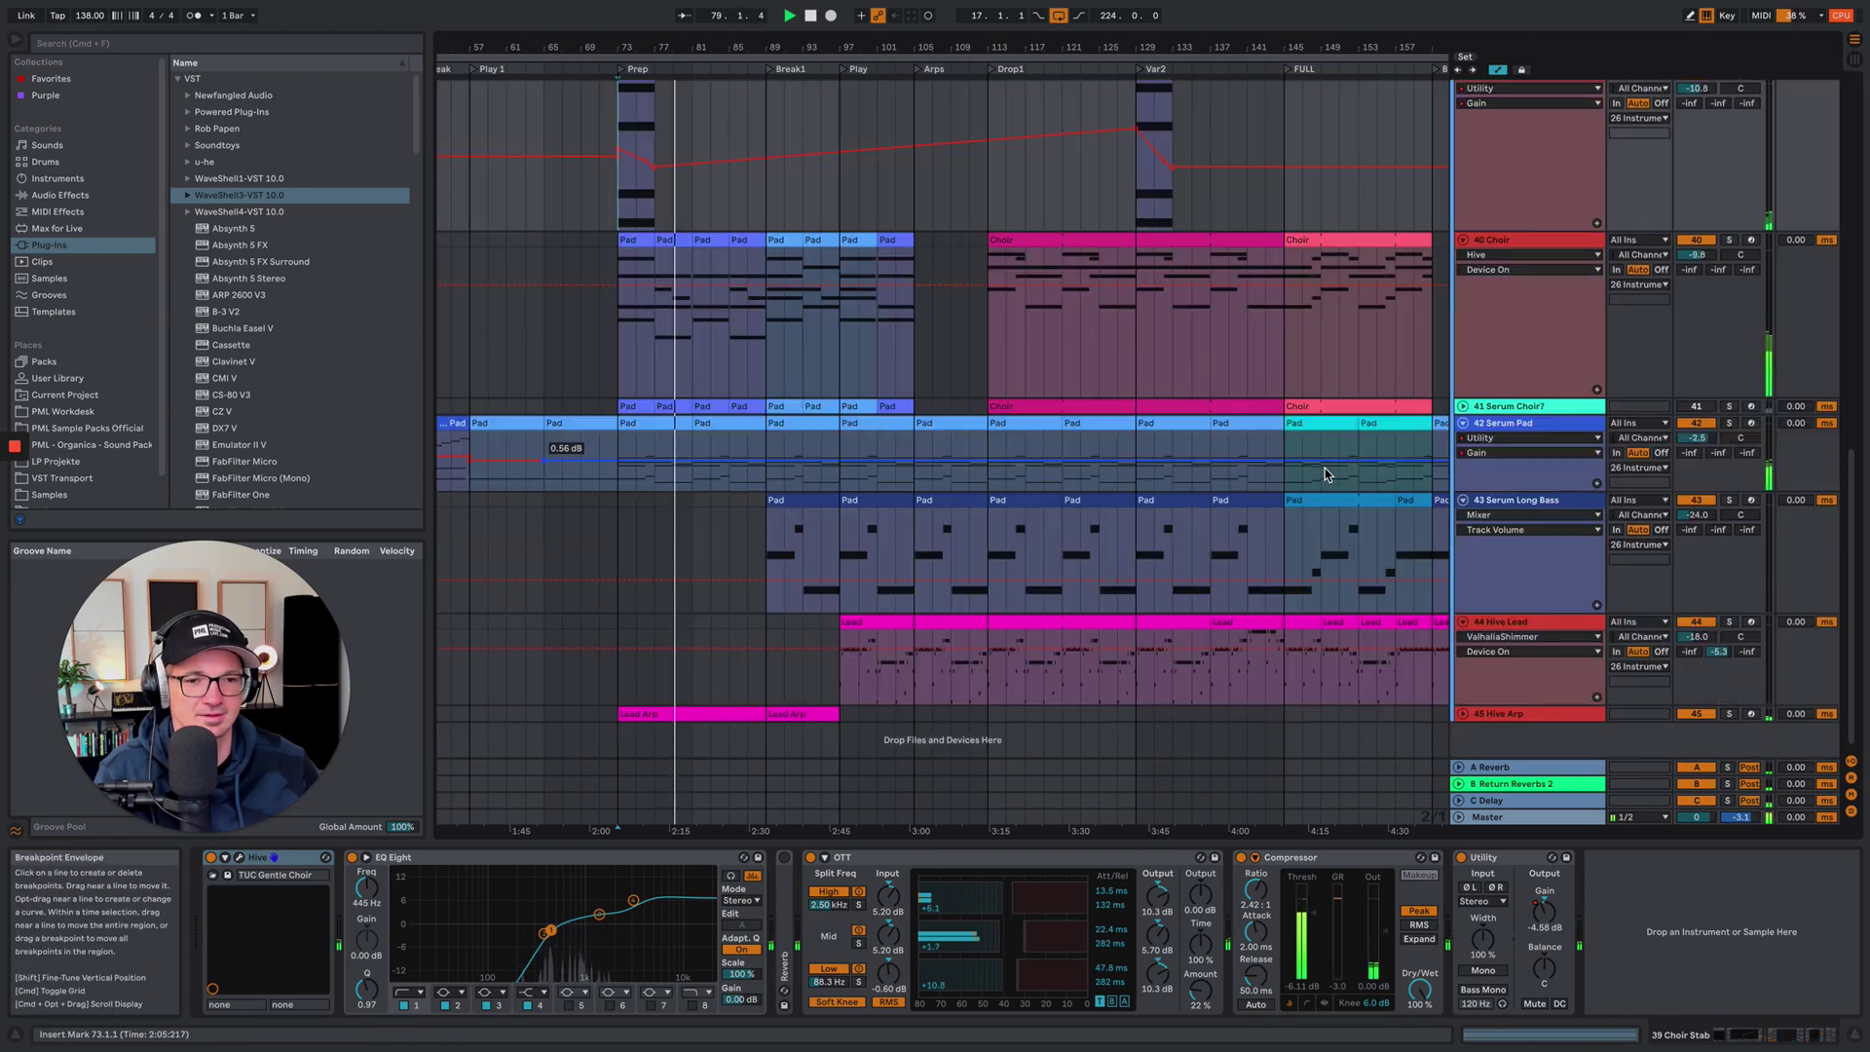
pyautogui.click(1462, 711)
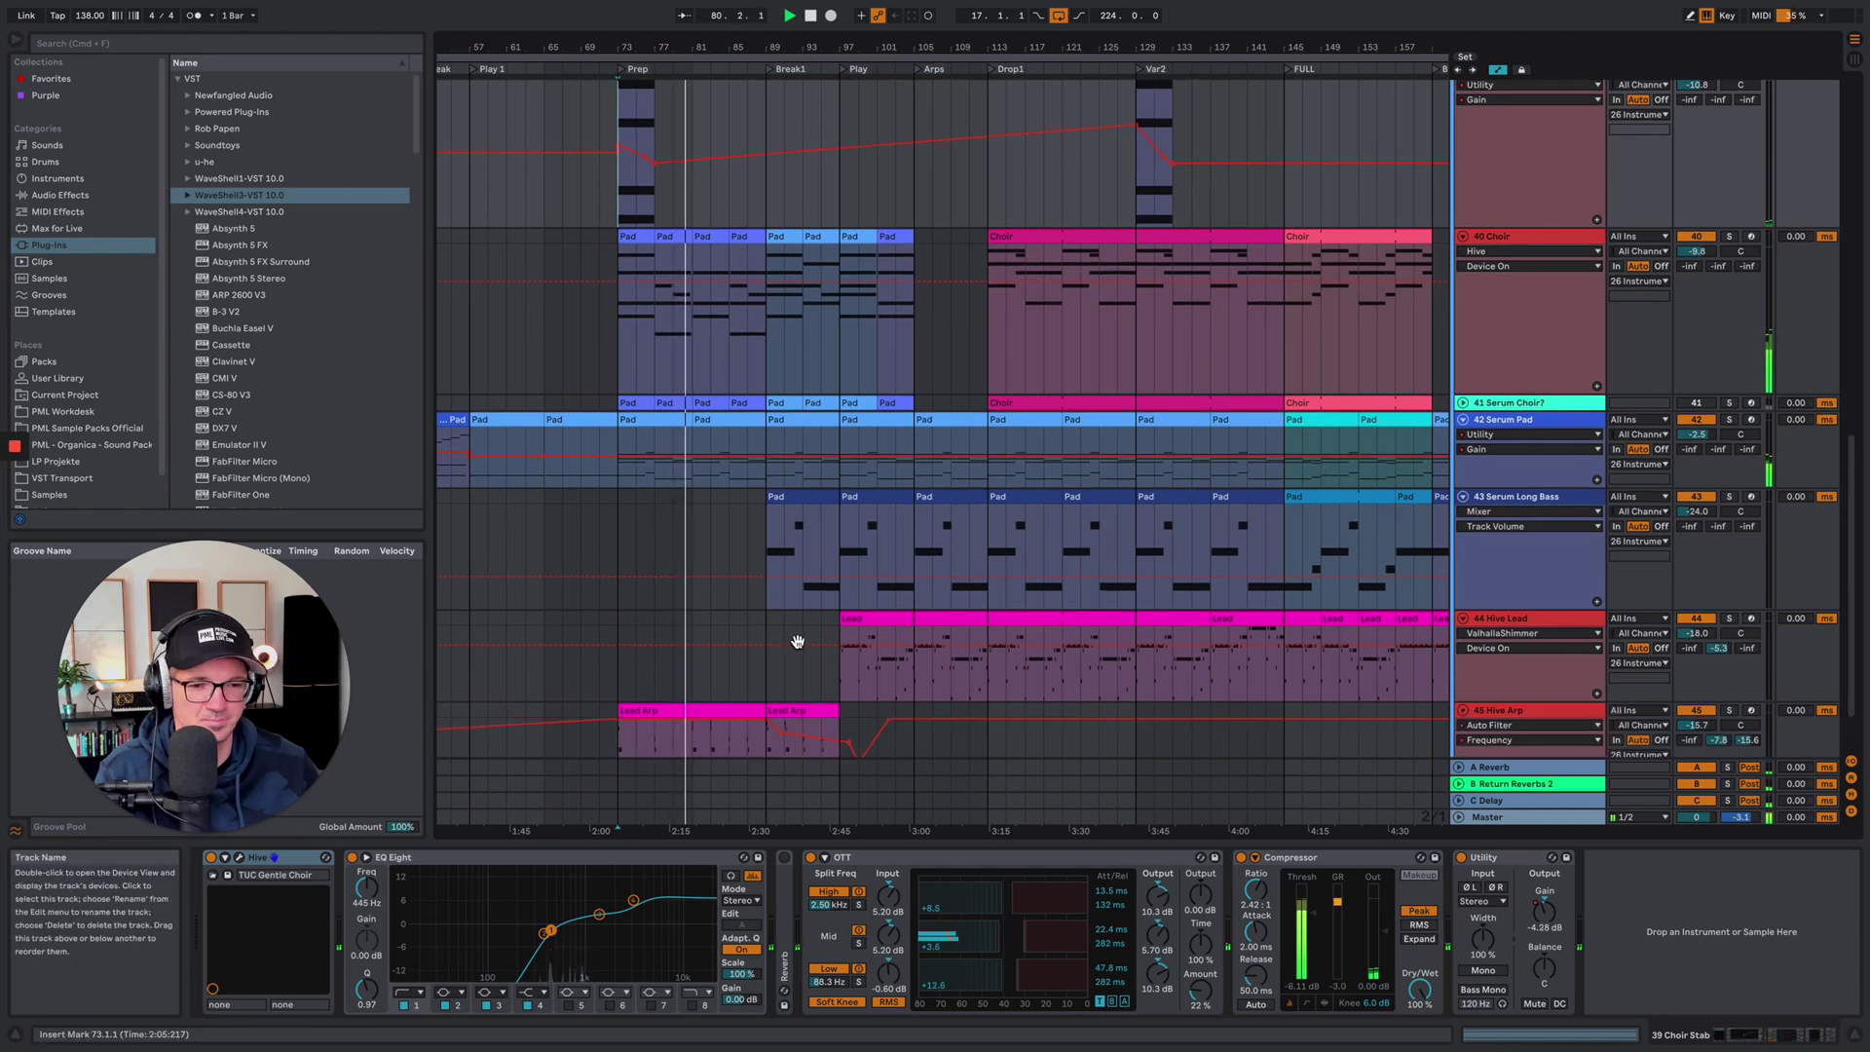
pyautogui.scroll(-2, 770, 644)
pyautogui.doubleClick(706, 642)
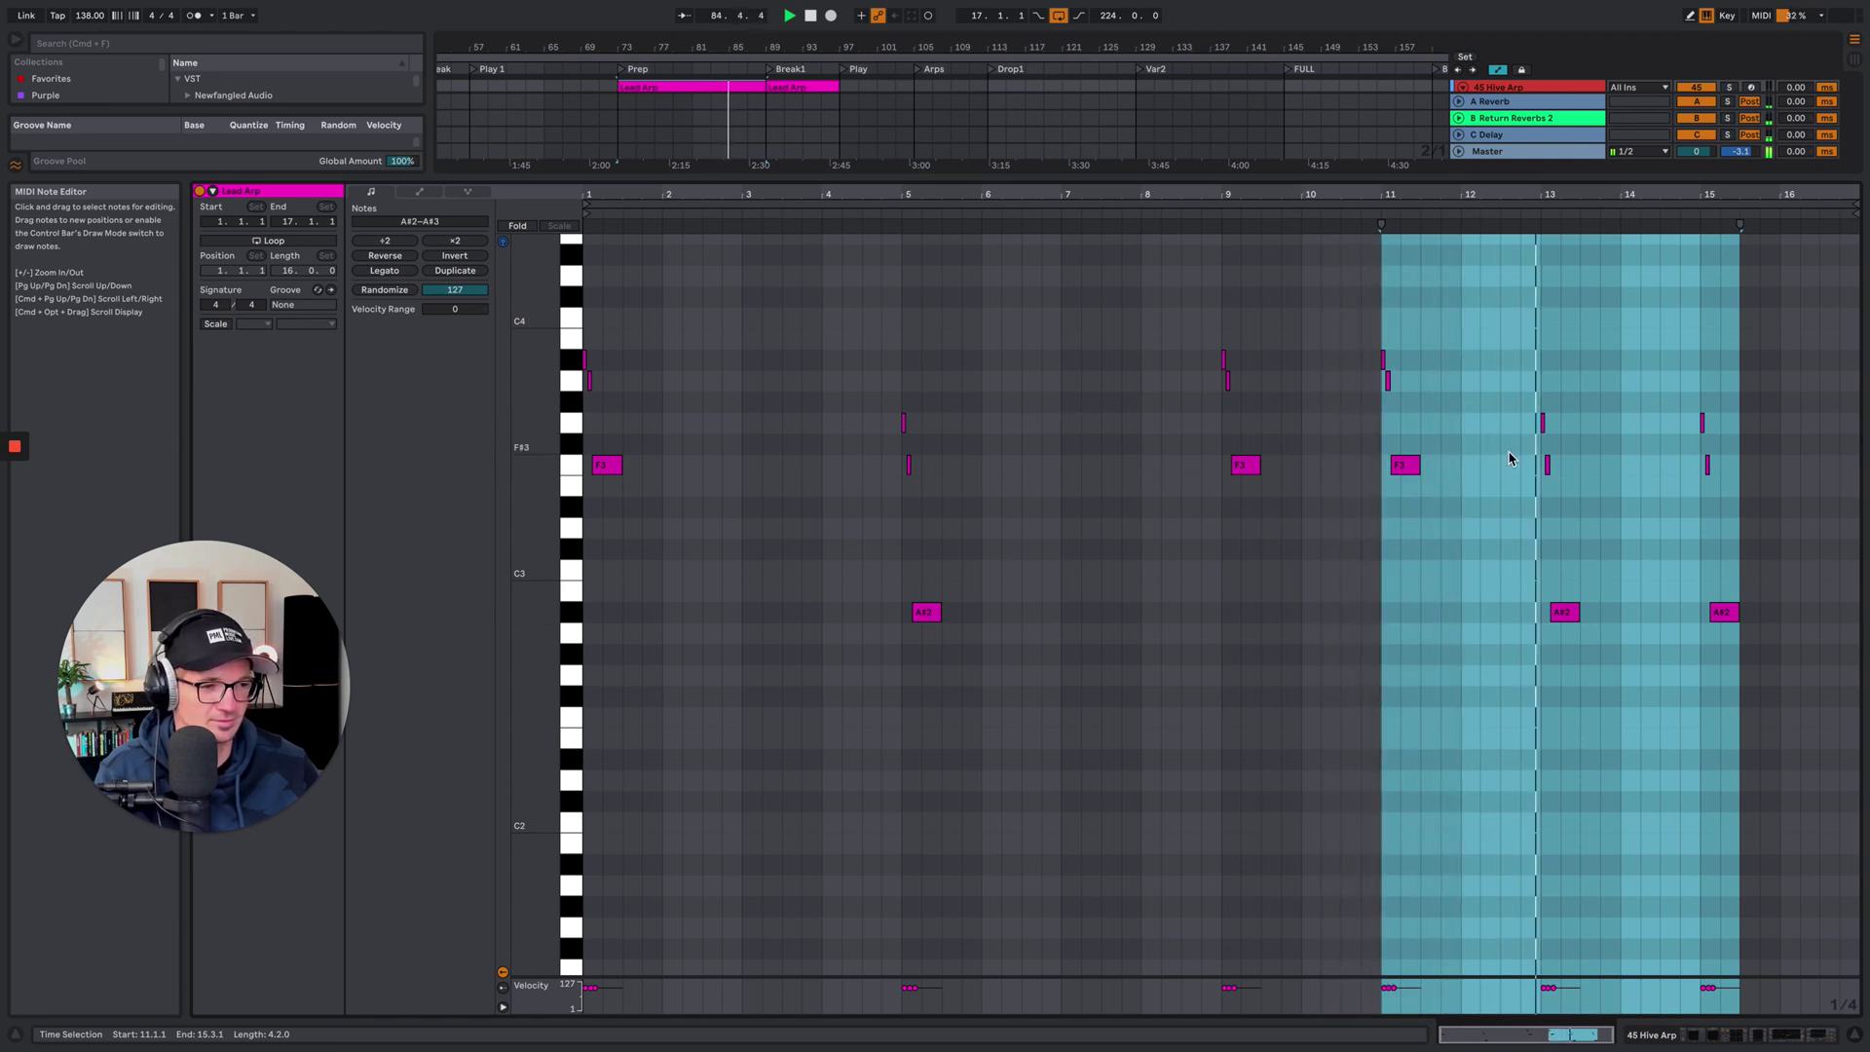
pyautogui.click(1765, 1038)
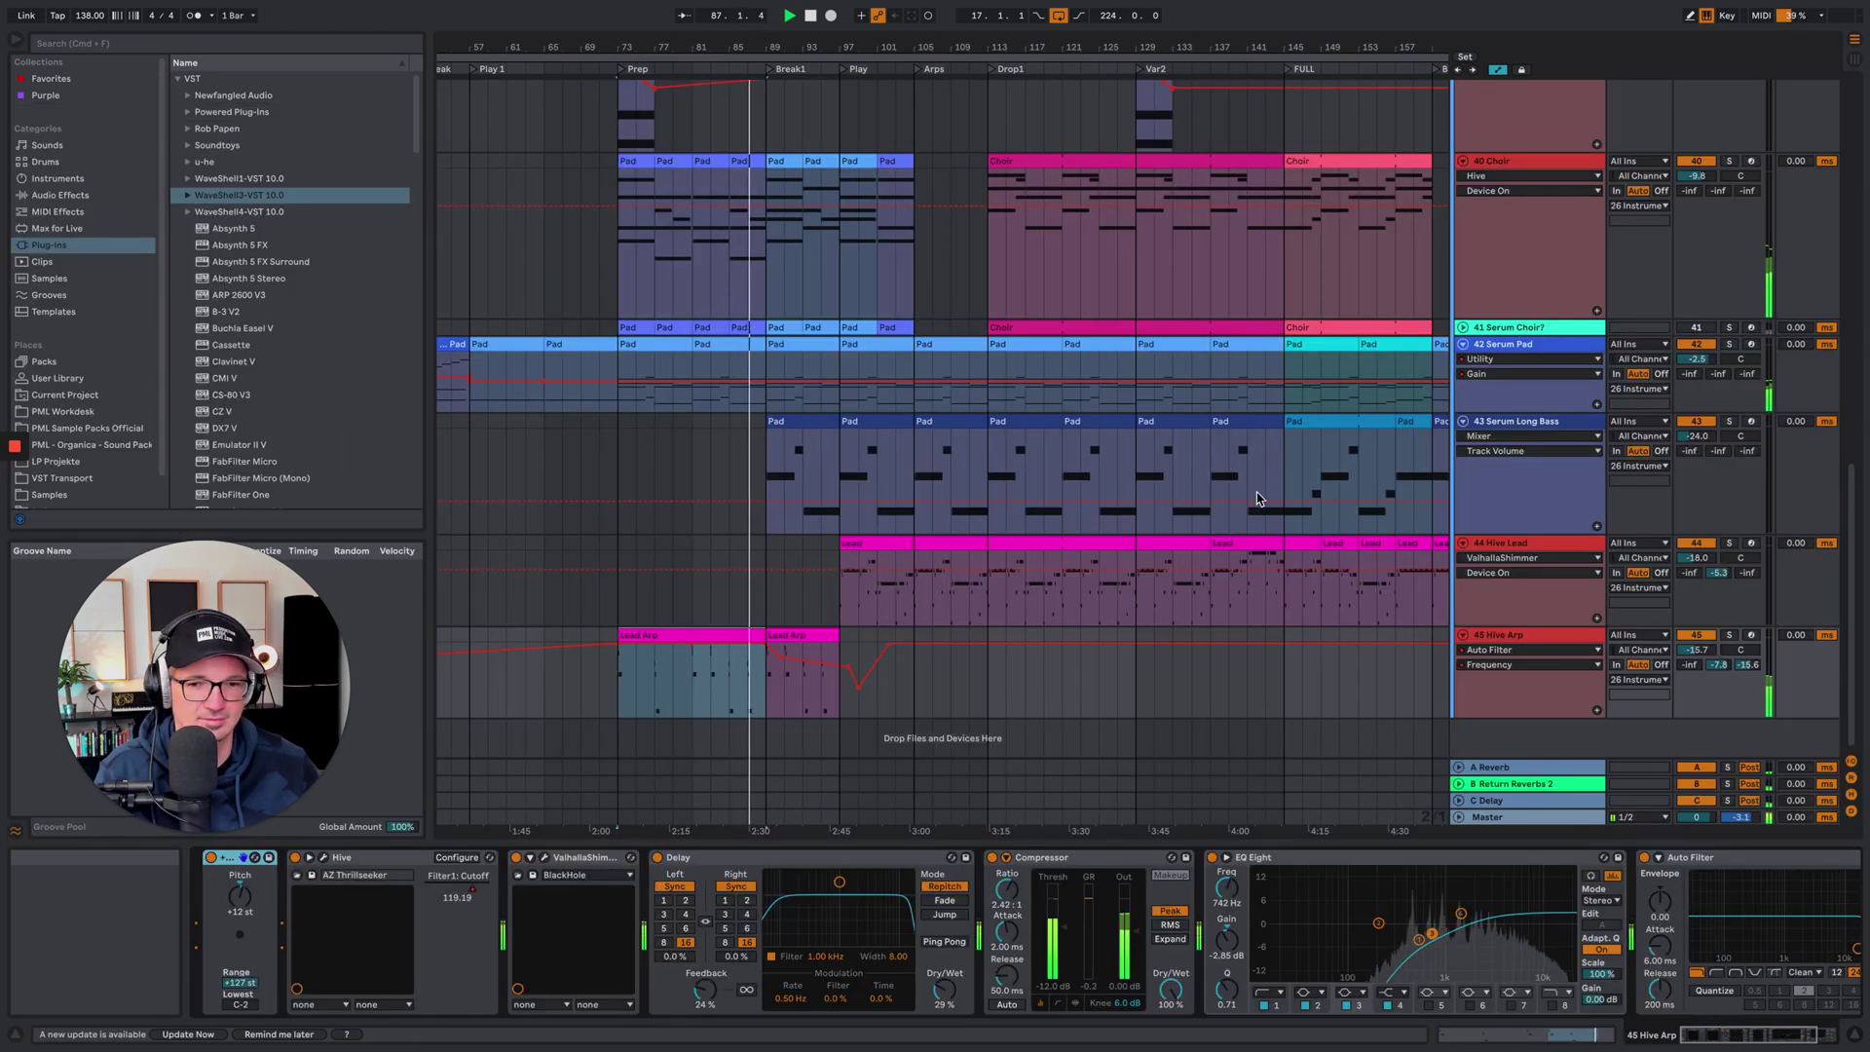
# Examine which instrument layers play through the Prep, Break1 and Play sections across the whole arrangement during playback
pyautogui.scroll(12, 1256, 497)
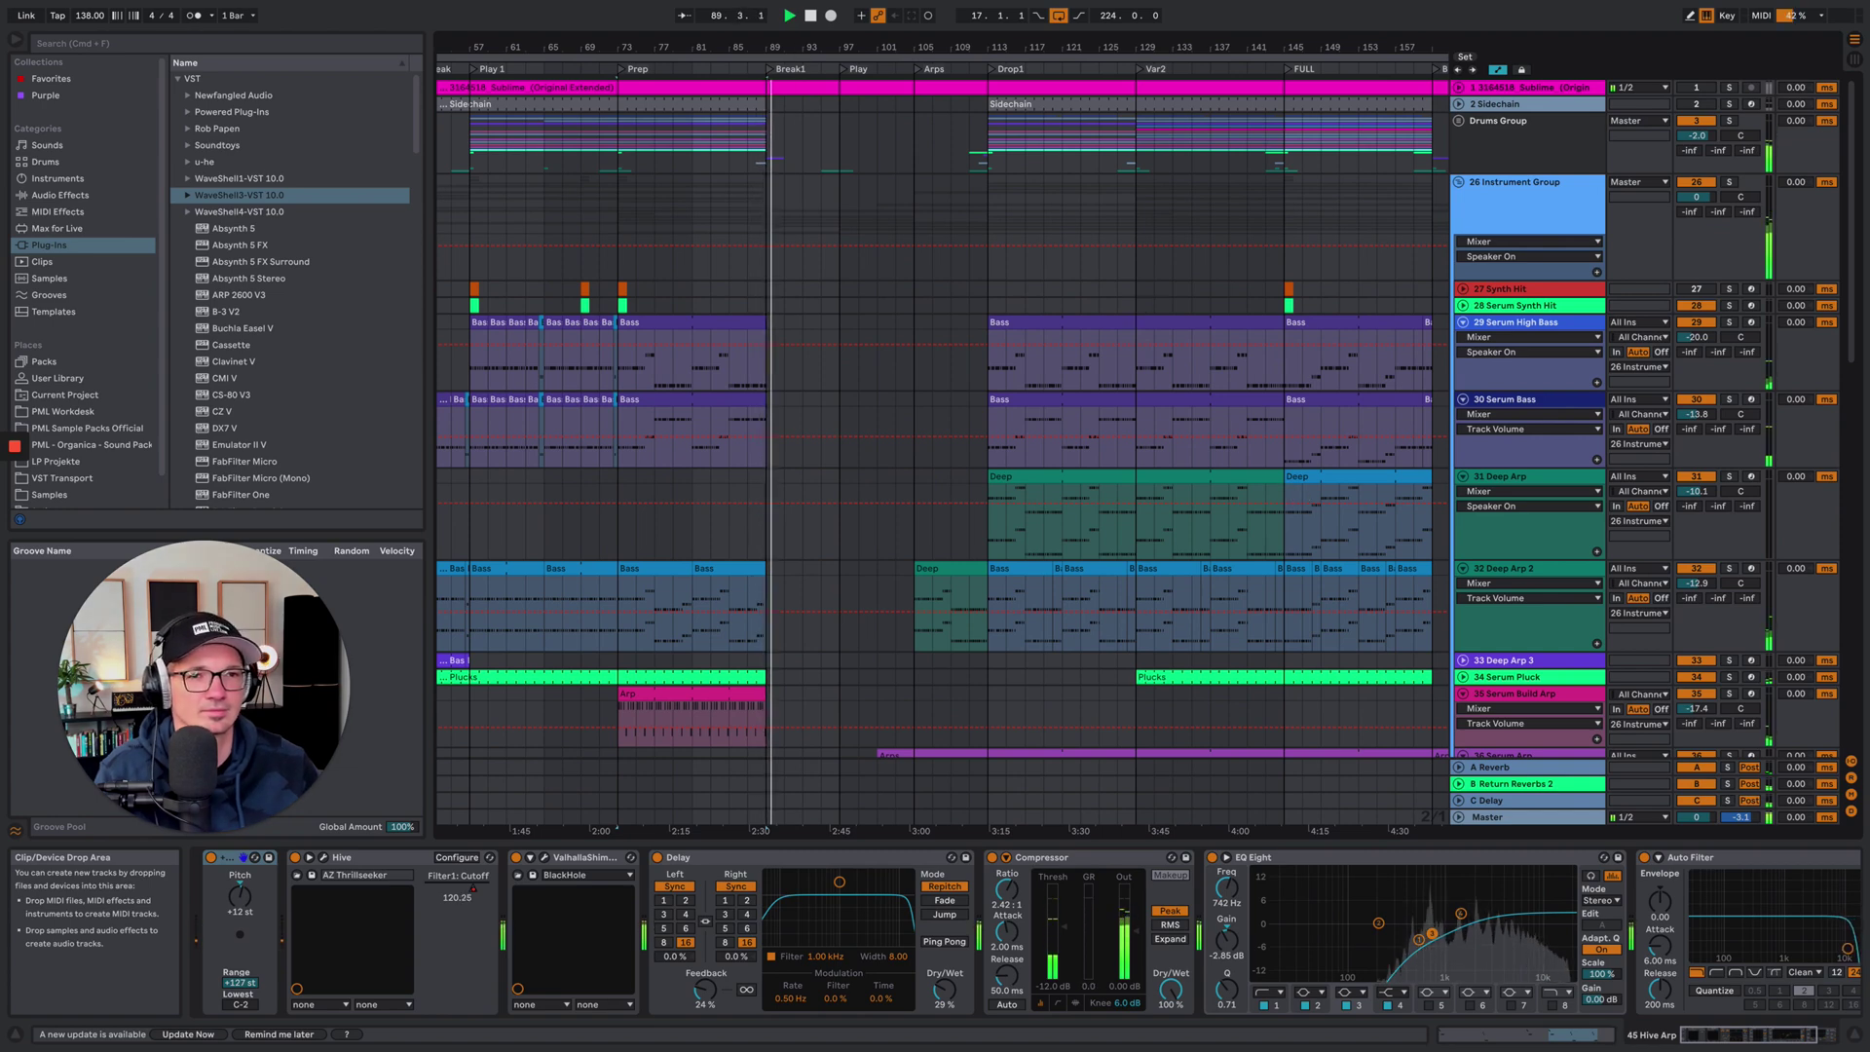
pyautogui.moveTo(758, 59); pyautogui.dragTo(967, 183)
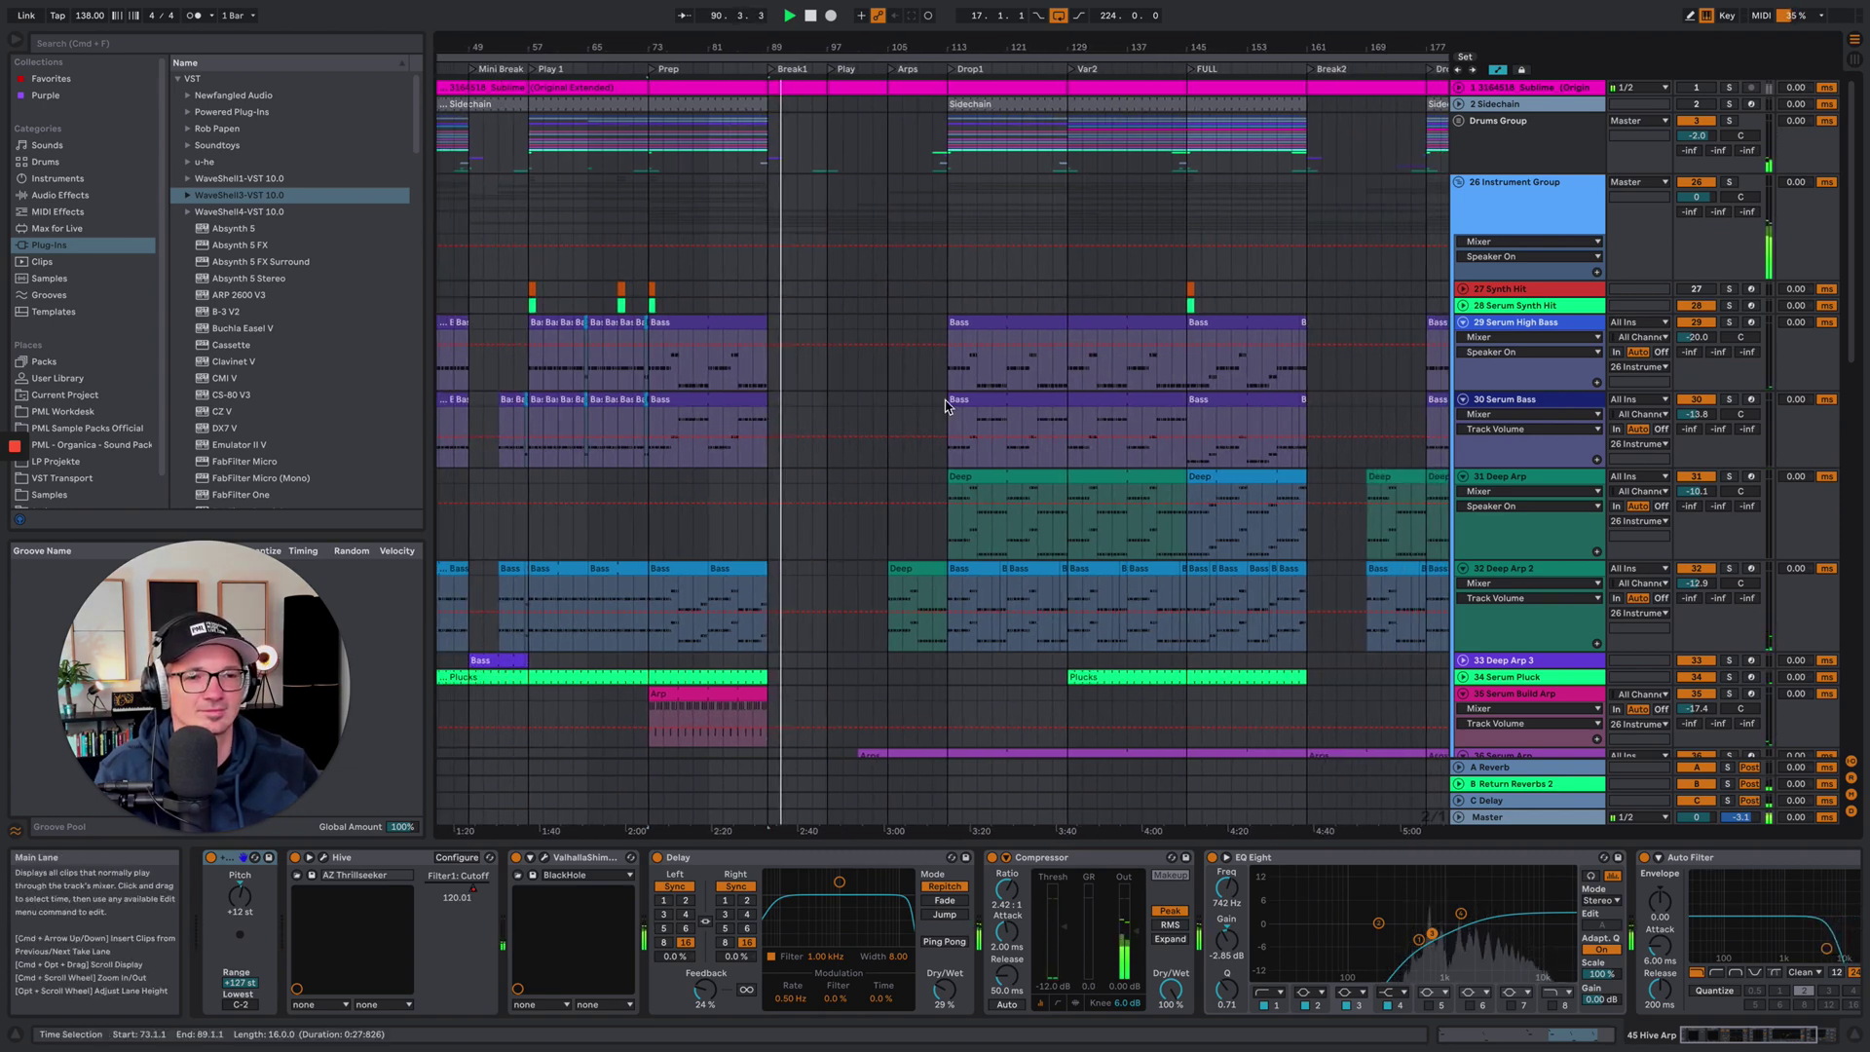
pyautogui.scroll(-8, 940, 547)
pyautogui.scroll(-3, 940, 547)
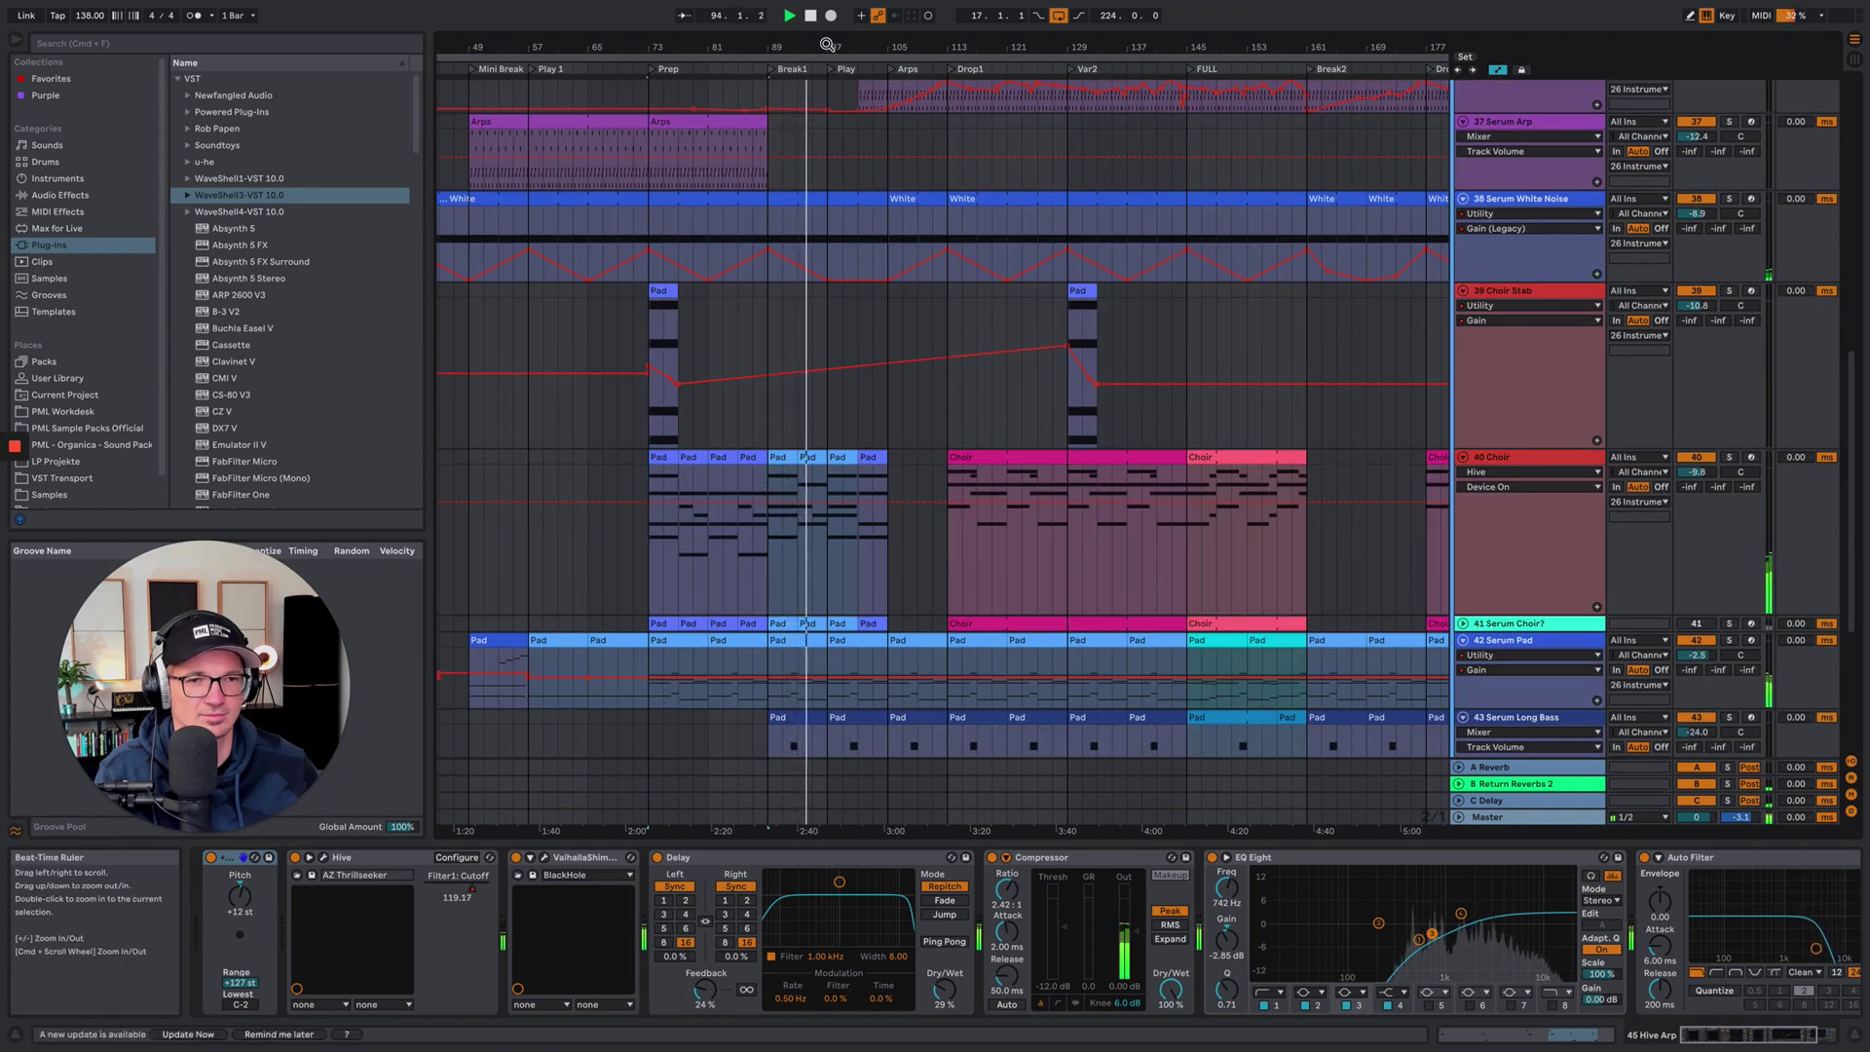
pyautogui.moveTo(841, 45); pyautogui.dragTo(773, 45)
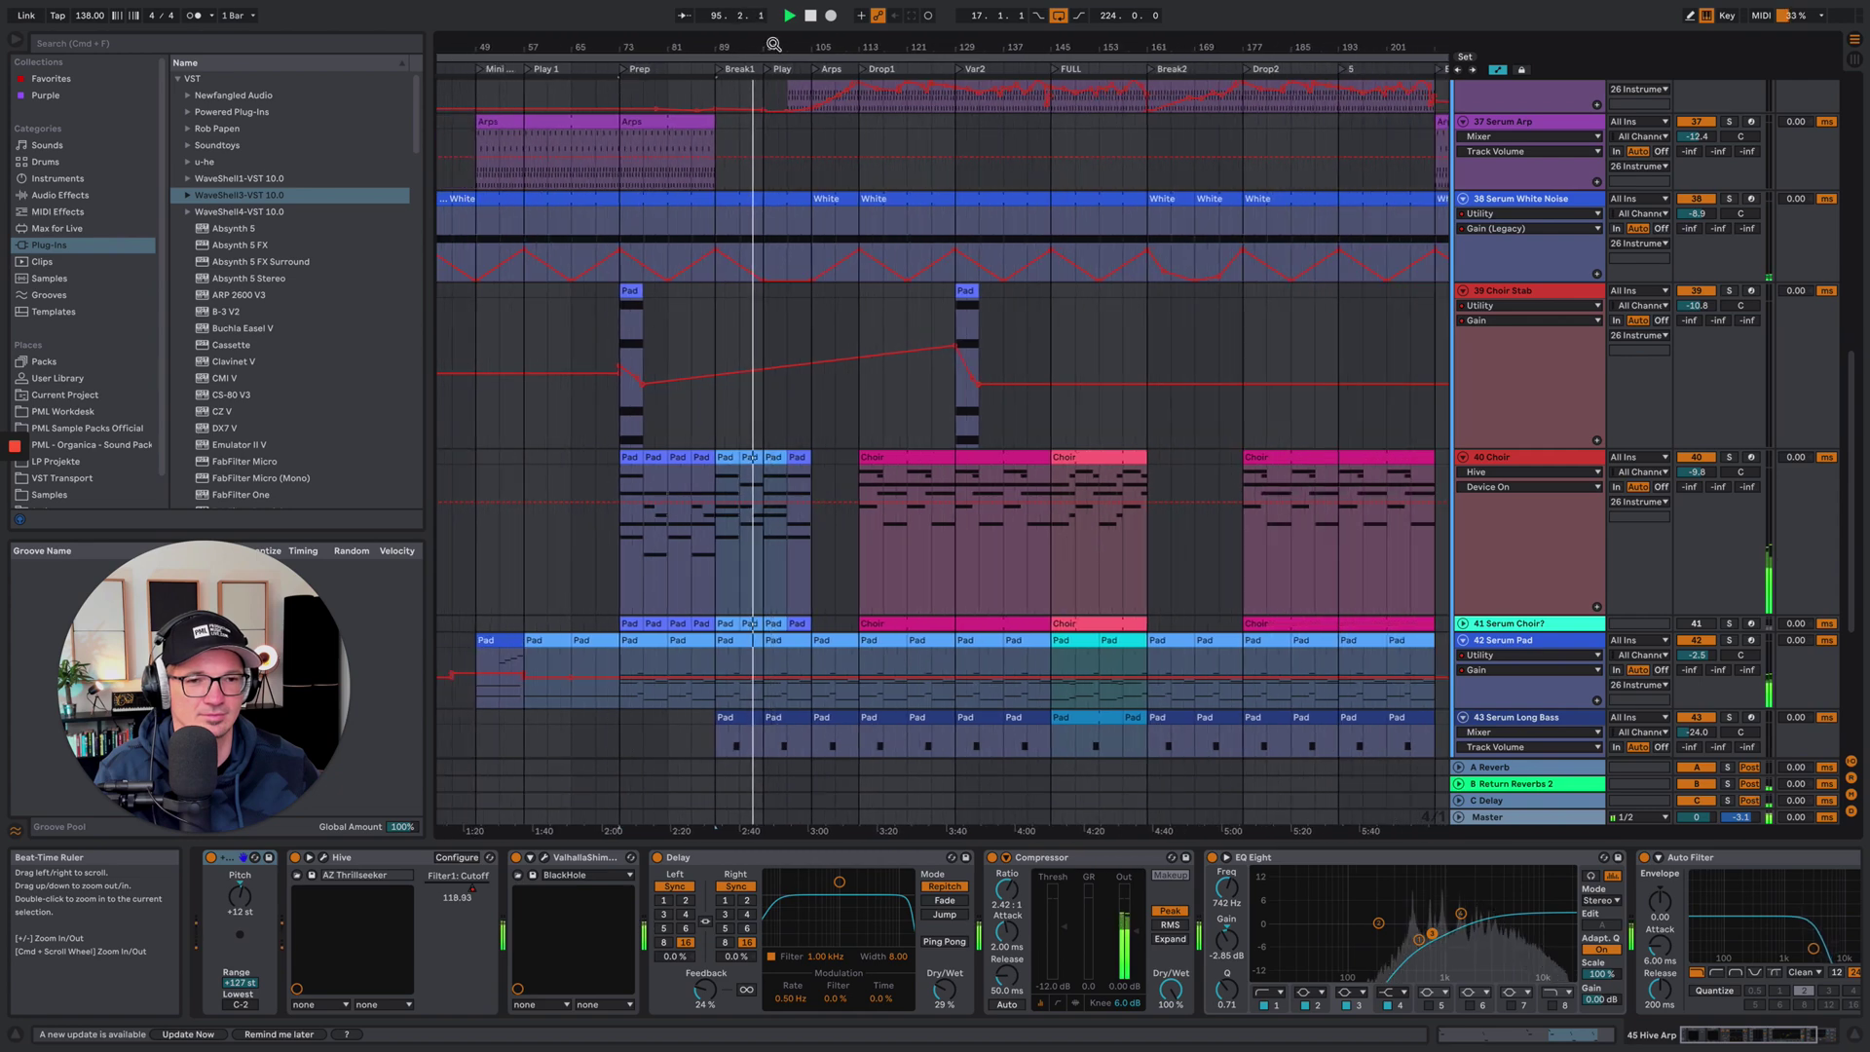
pyautogui.scroll(-3, 810, 483)
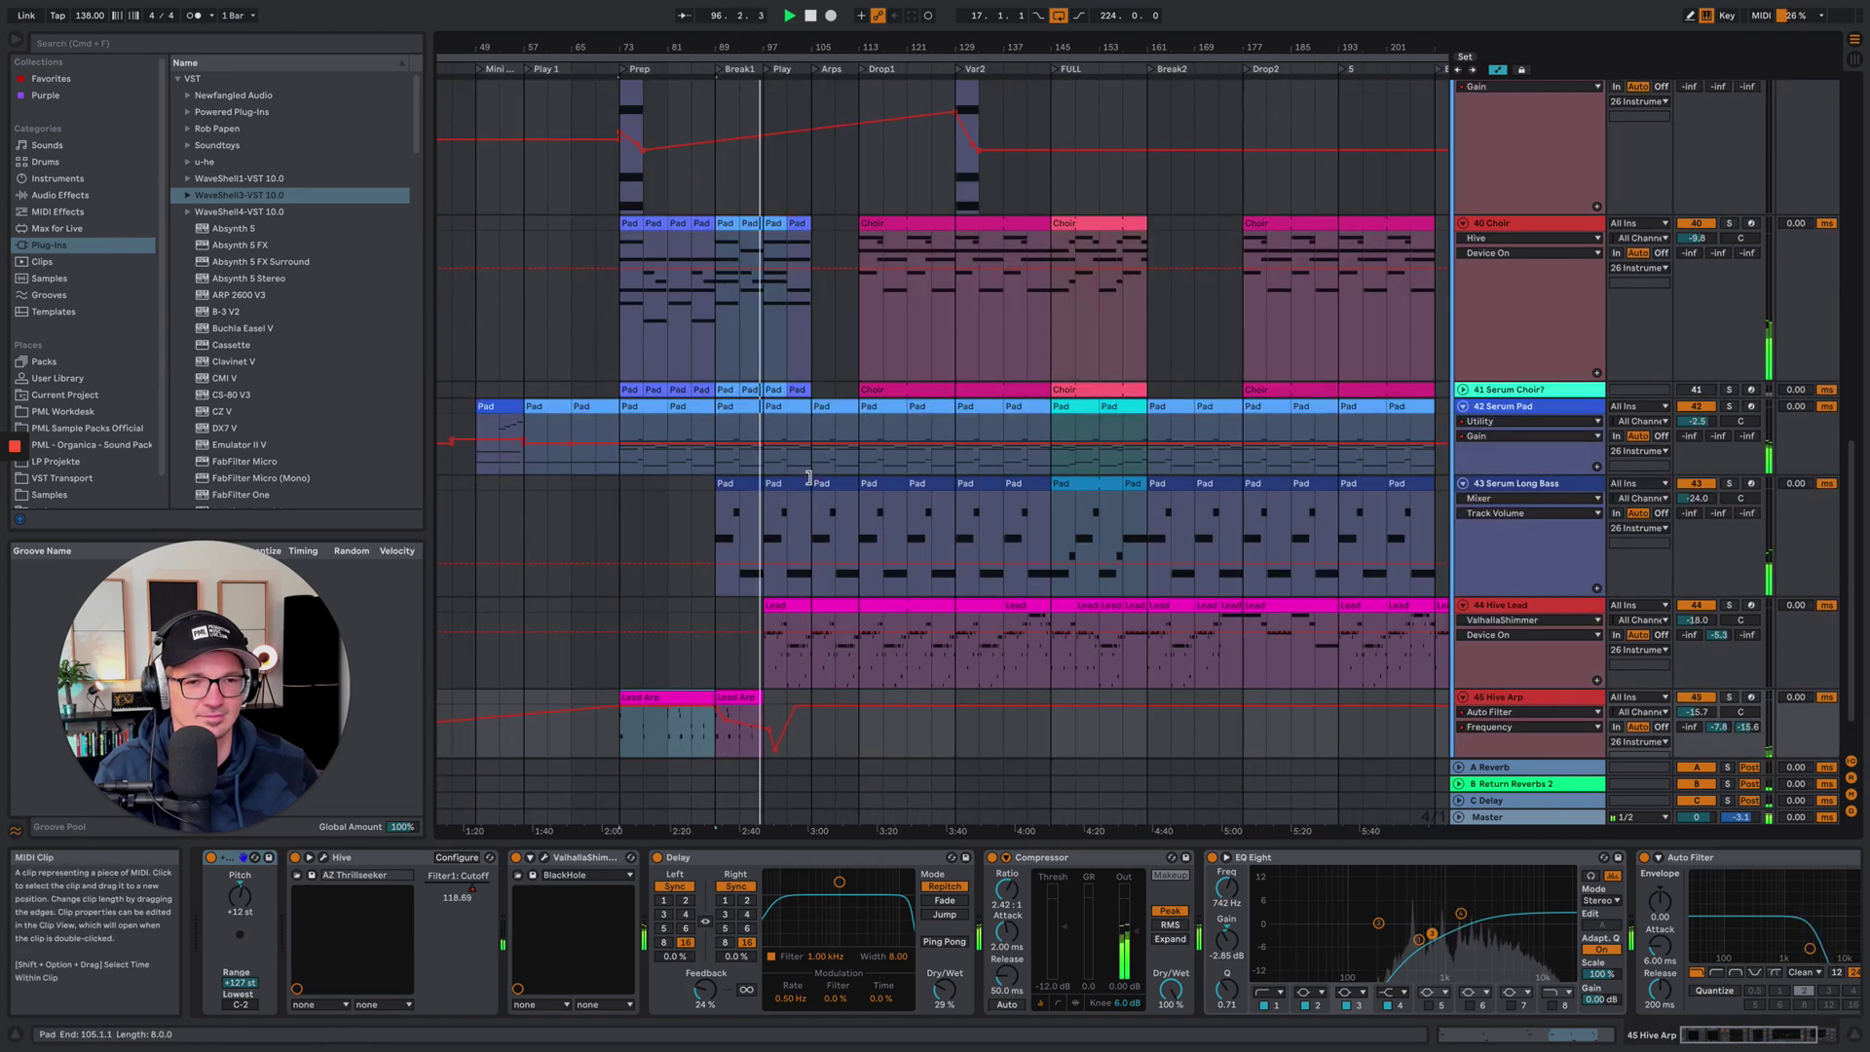
pyautogui.scroll(3, 809, 480)
pyautogui.scroll(12, 809, 482)
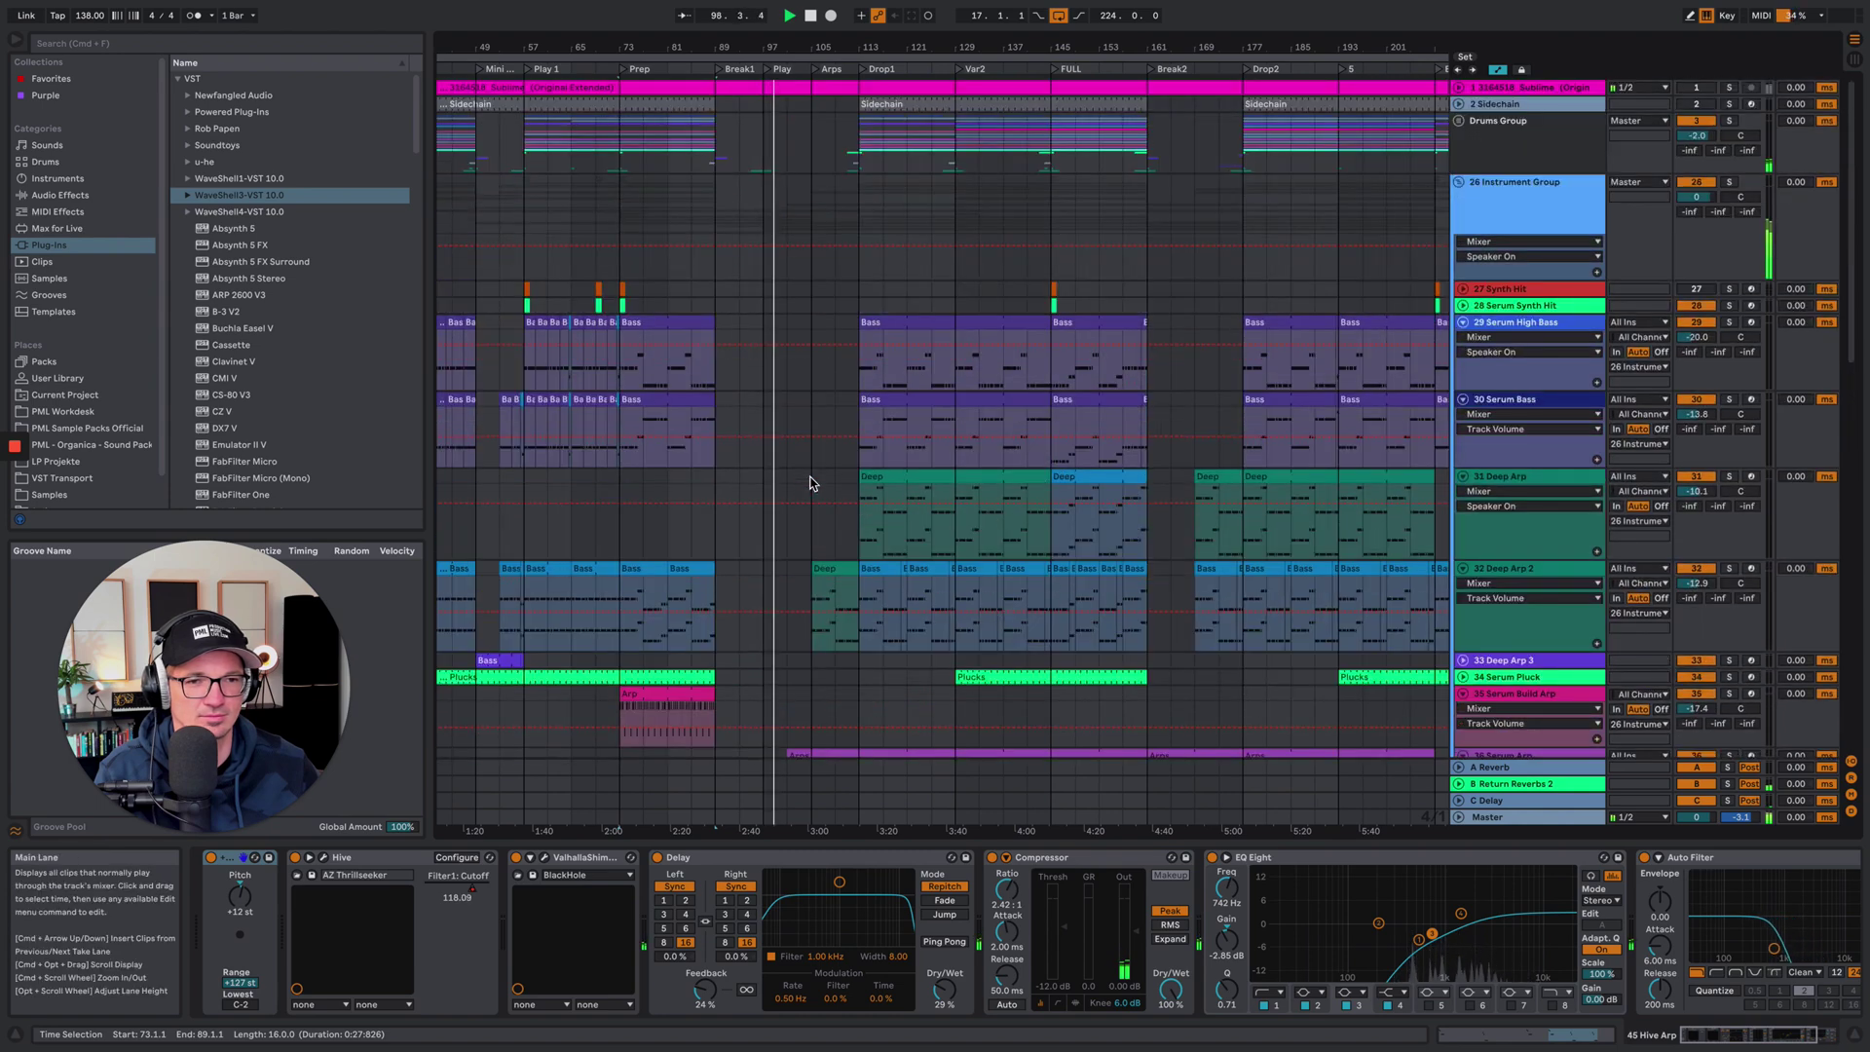
# Fold the Serum High Bass, Serum Bass, Deep Arp, Deep Arp 2 and Serum Build Arp tracks
pyautogui.click(1463, 322)
pyautogui.click(1463, 339)
pyautogui.click(1463, 356)
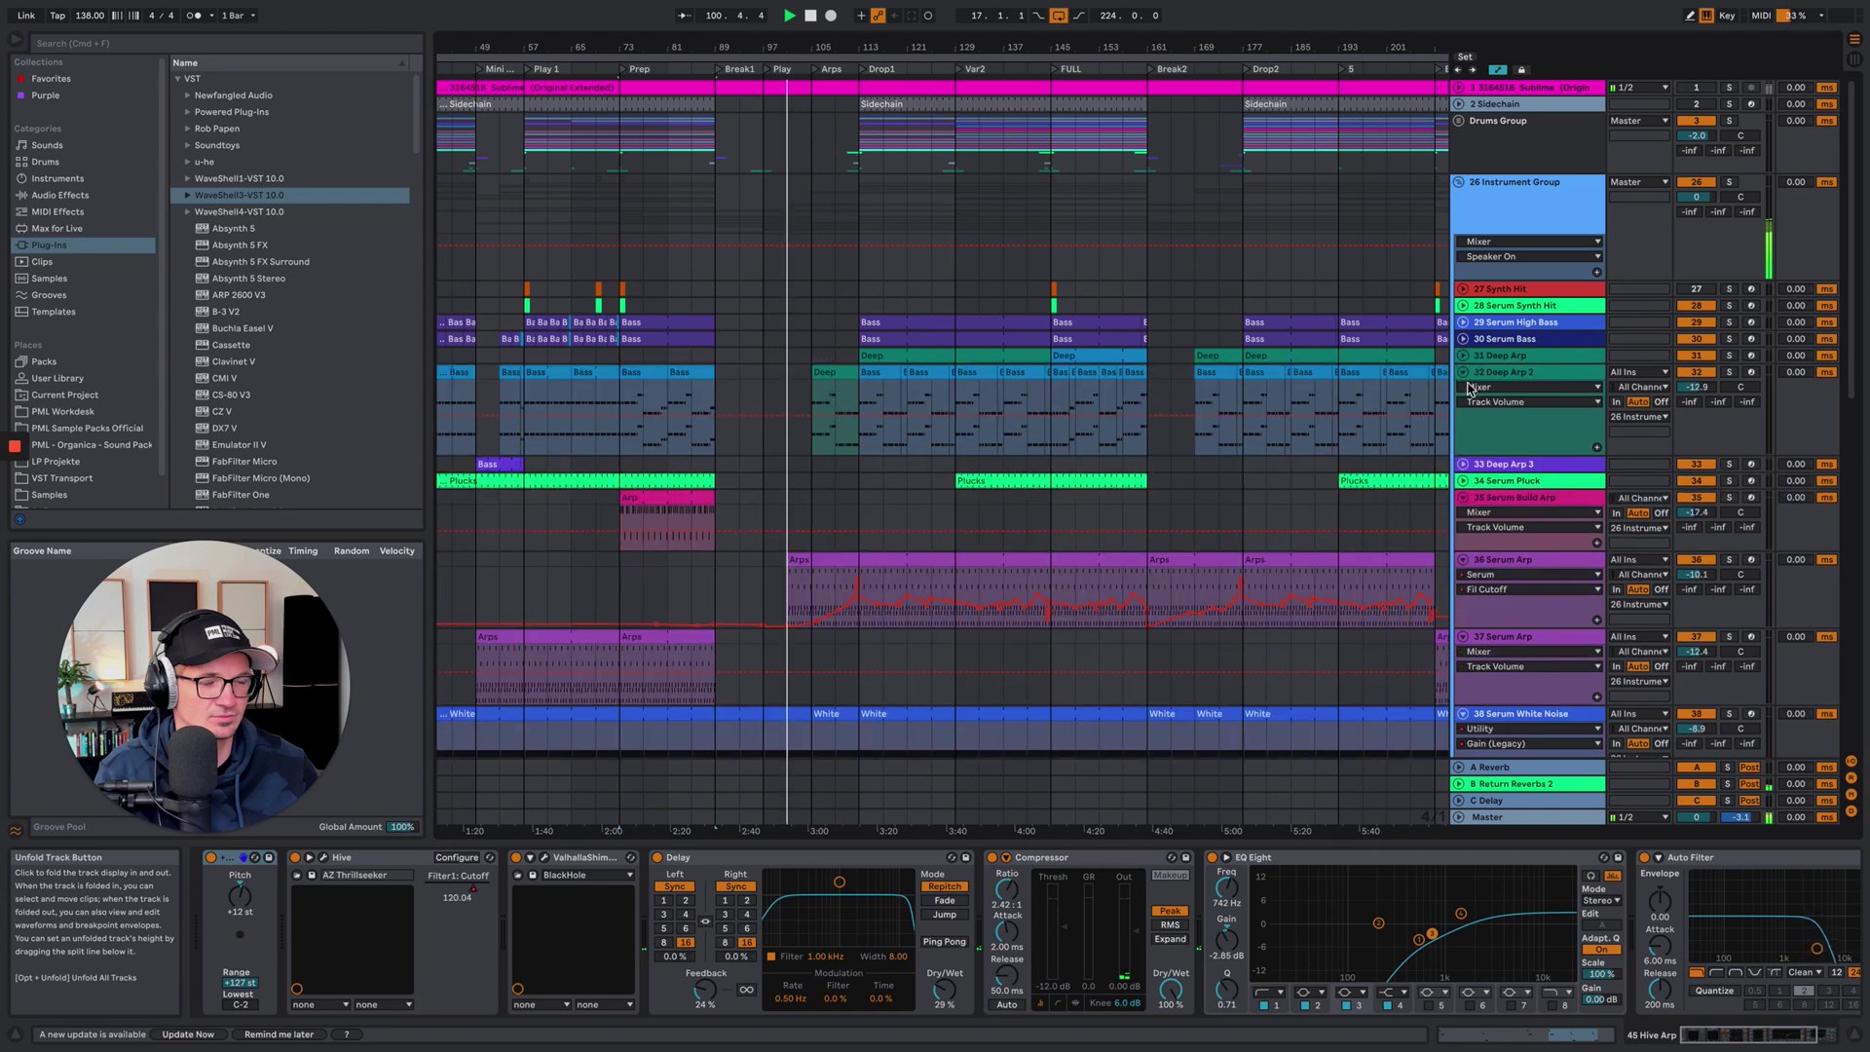
pyautogui.click(1463, 372)
pyautogui.click(1463, 423)
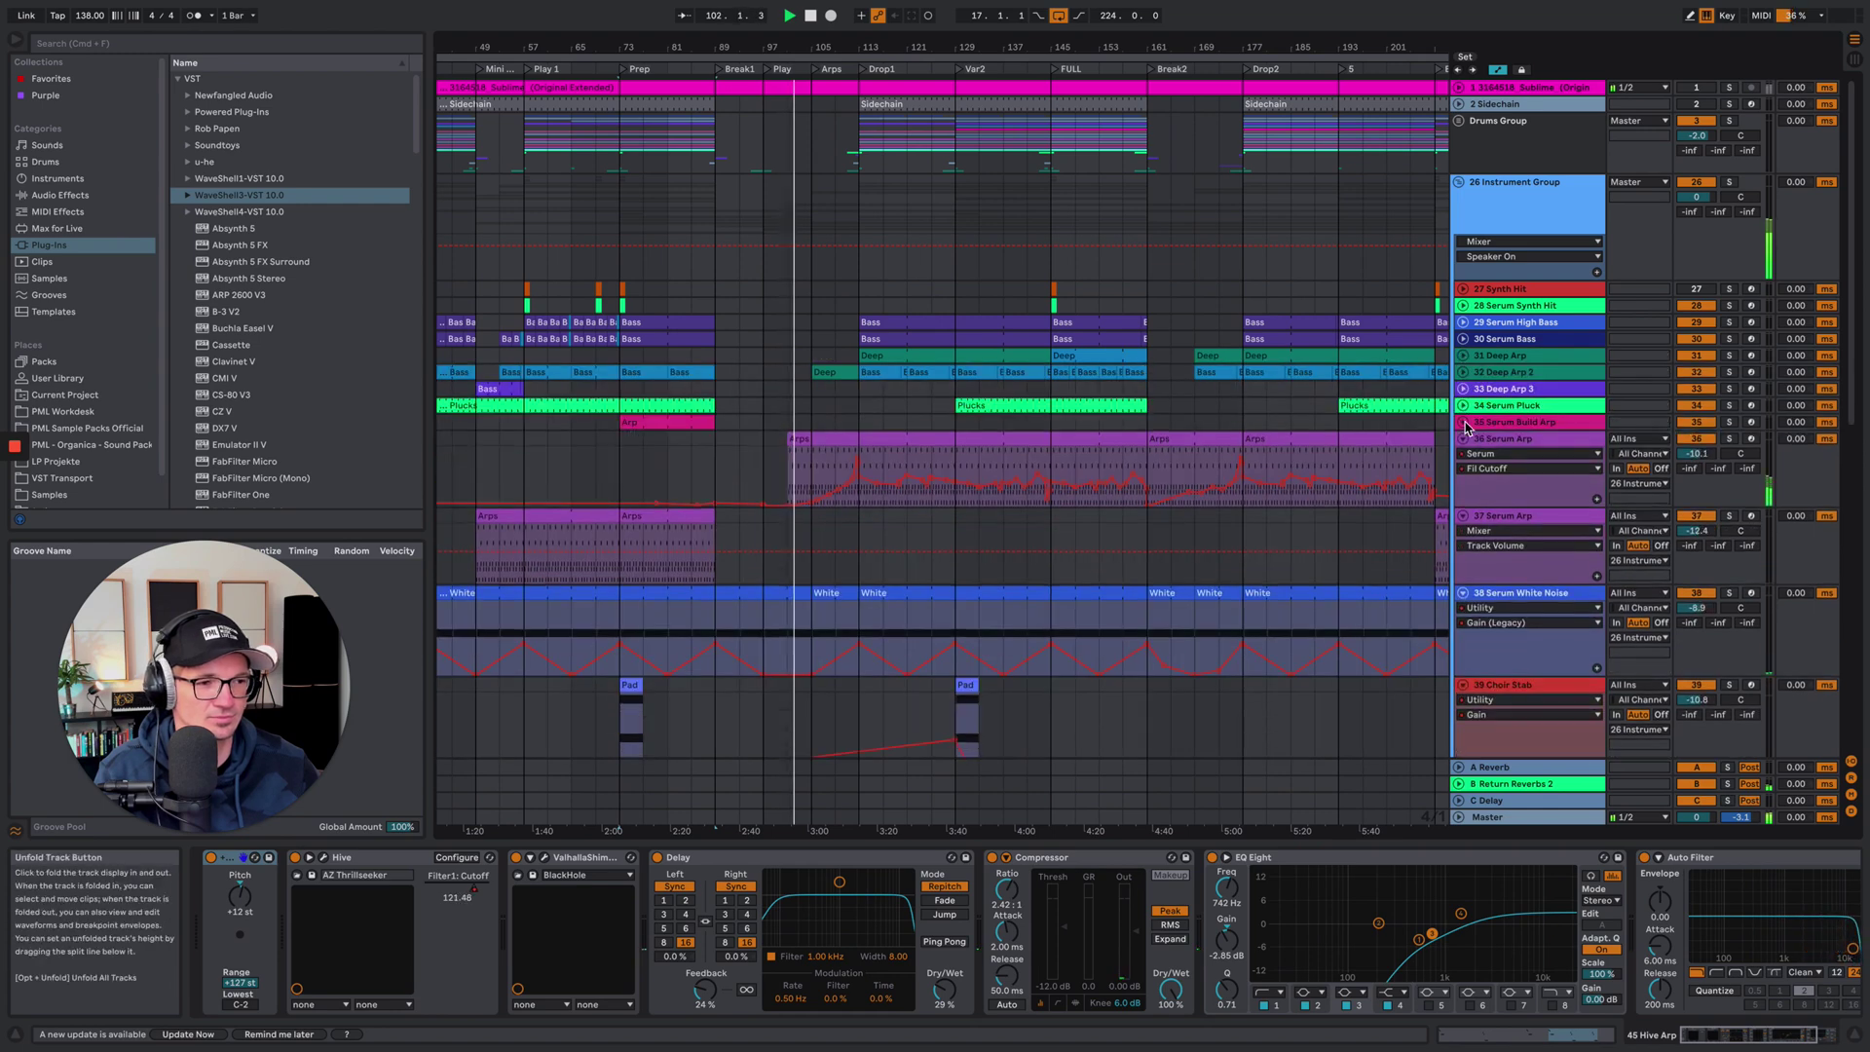
# Fold the Serum Arp track 36 and reduce the heights of the Choir and Choir Stab tracks
pyautogui.click(1463, 439)
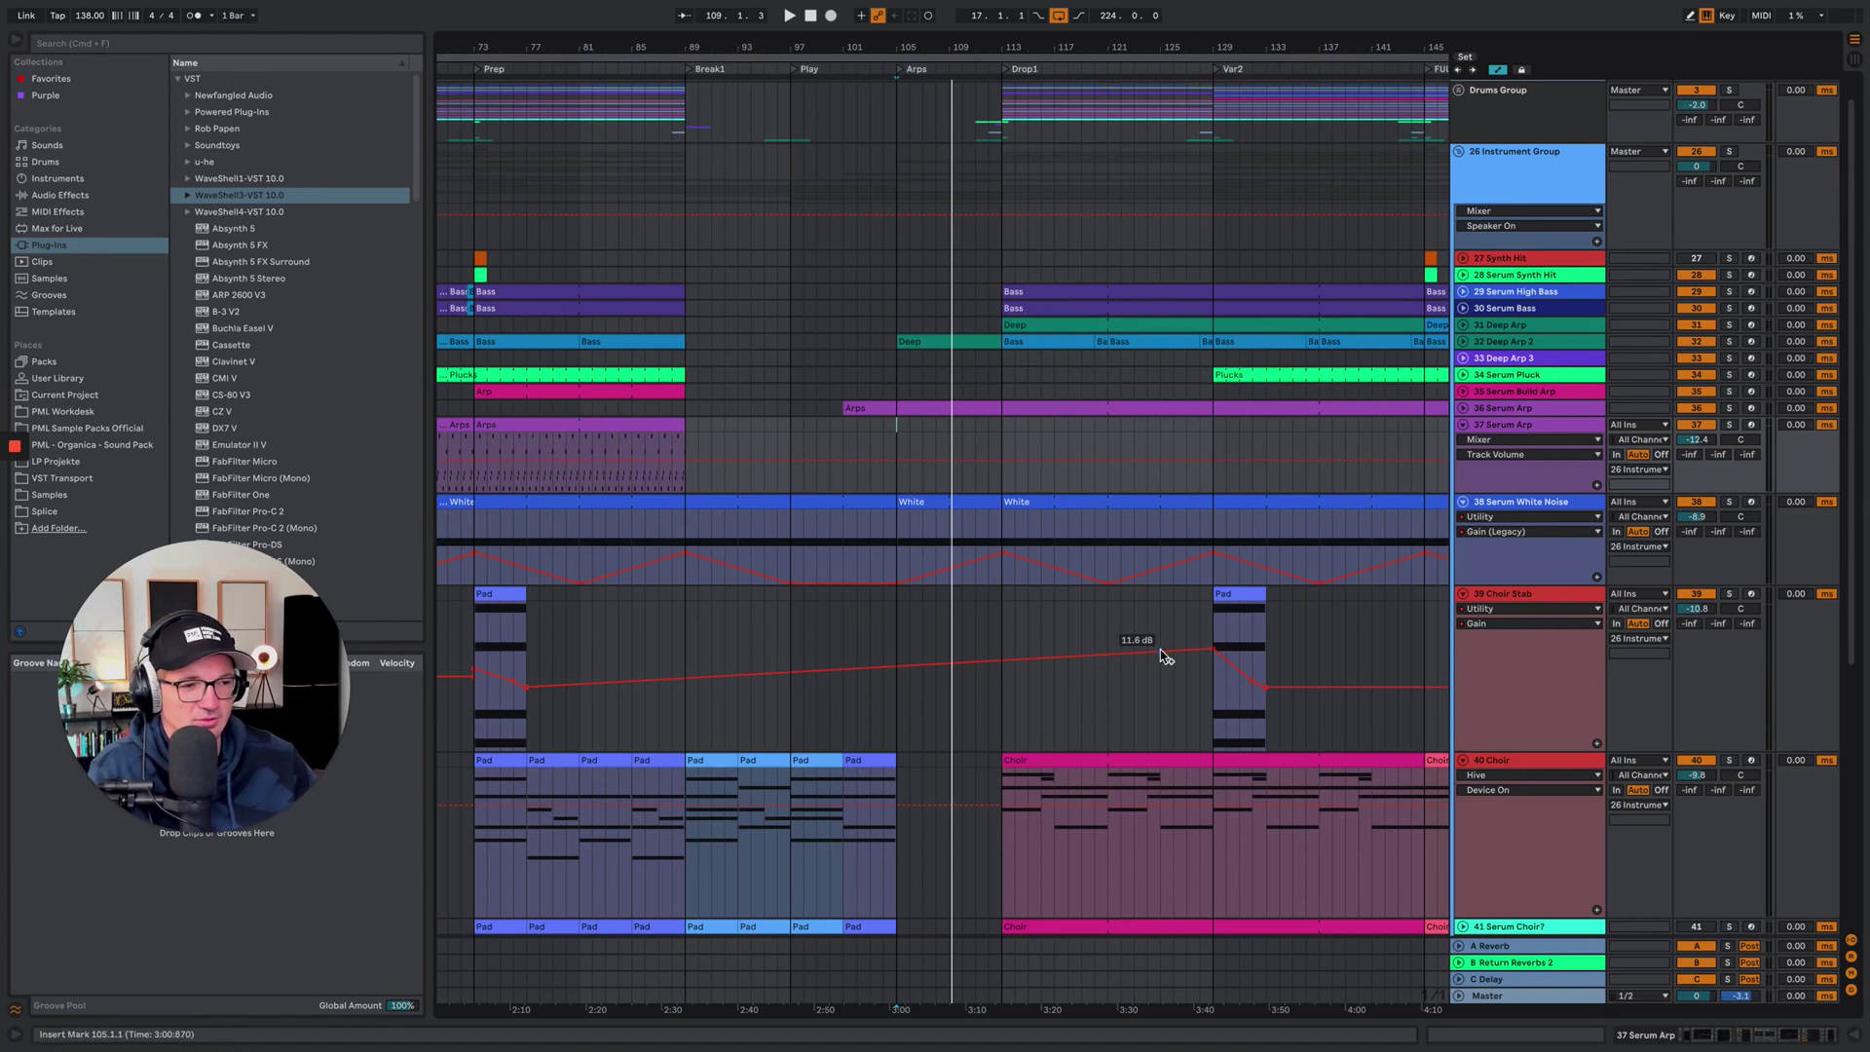
pyautogui.scroll(-5, 1071, 645)
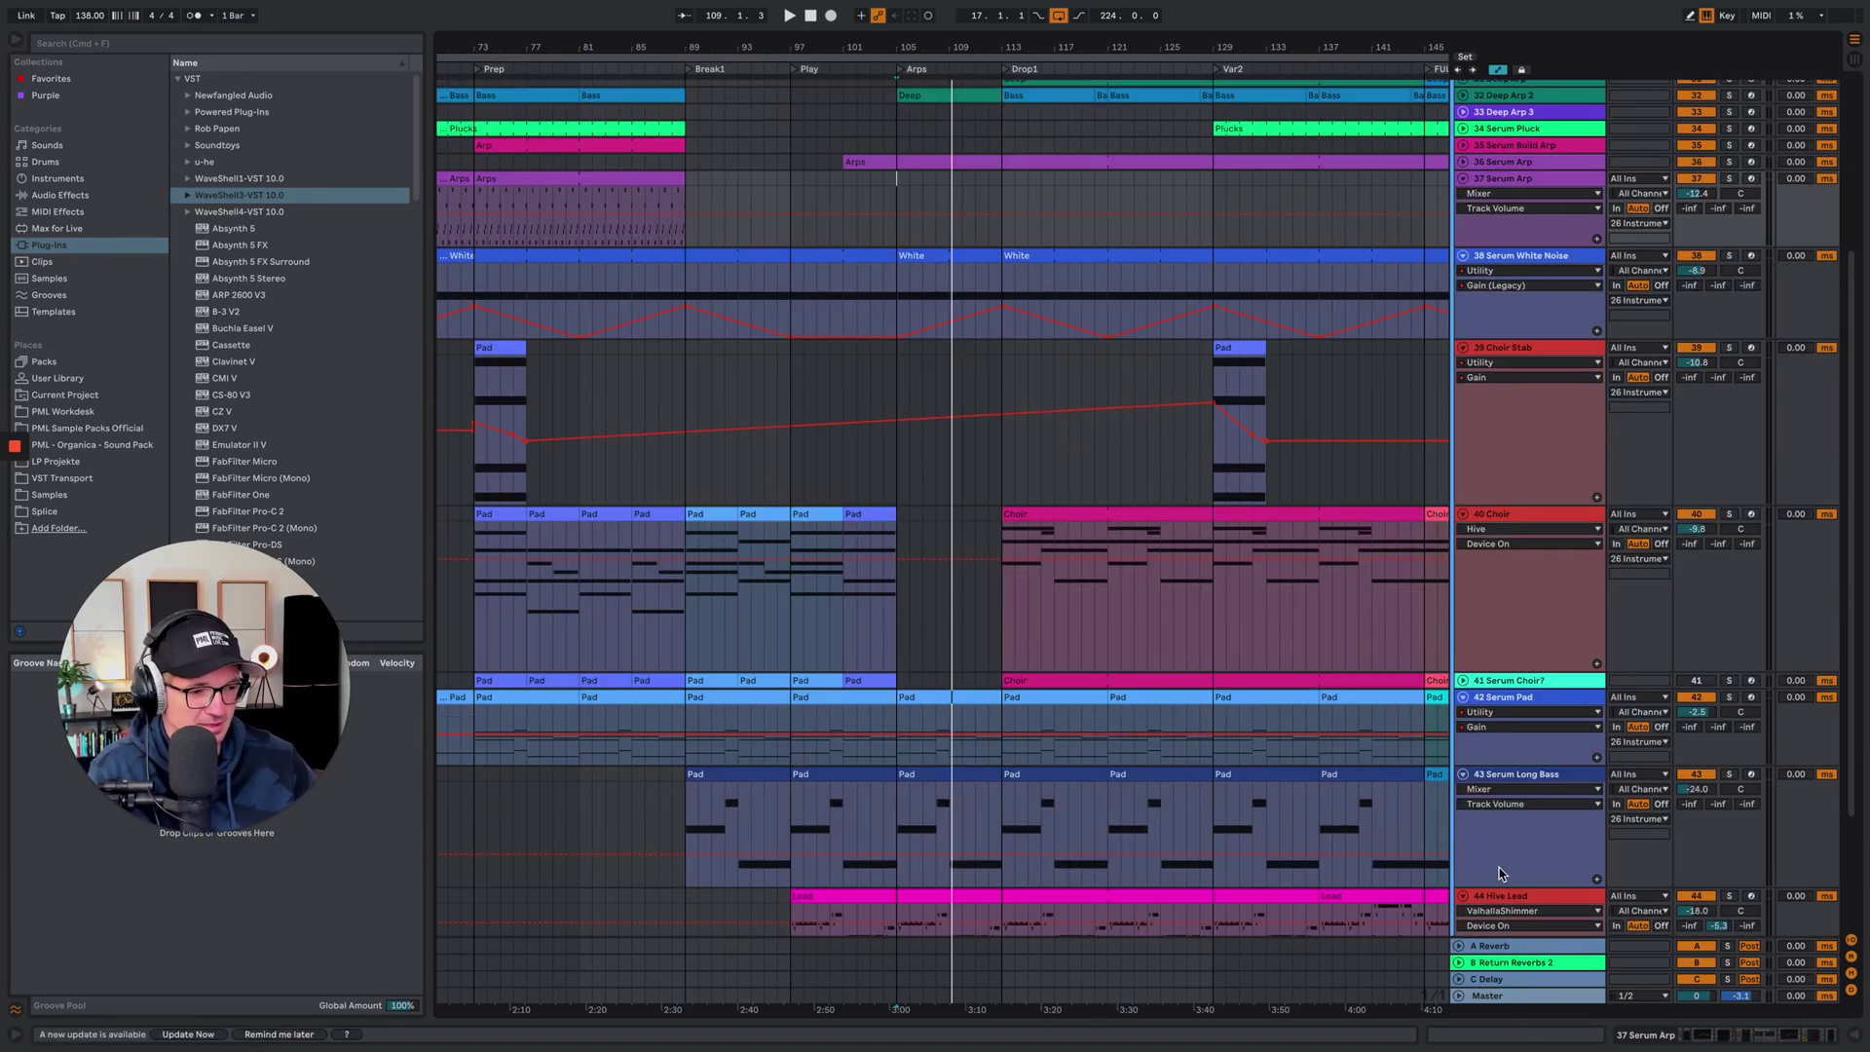
pyautogui.scroll(2, 1420, 696)
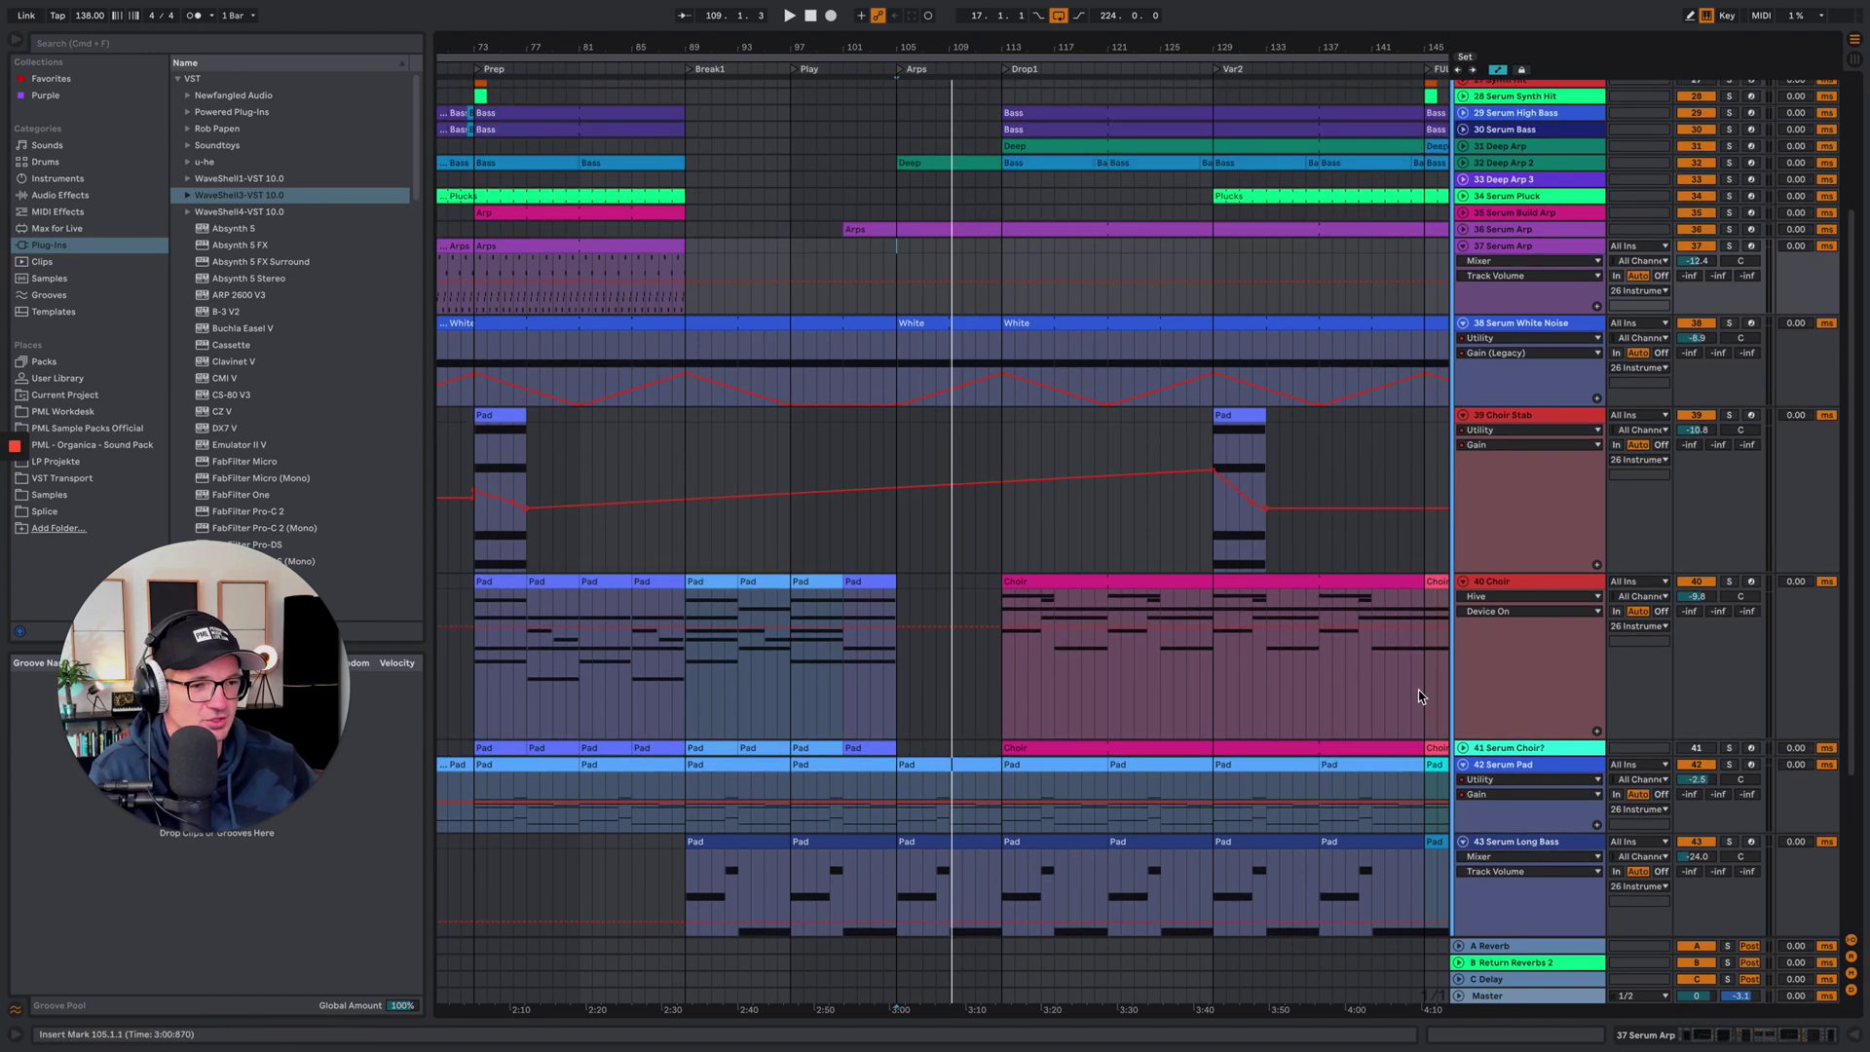
pyautogui.moveTo(1505, 740); pyautogui.dragTo(1507, 677)
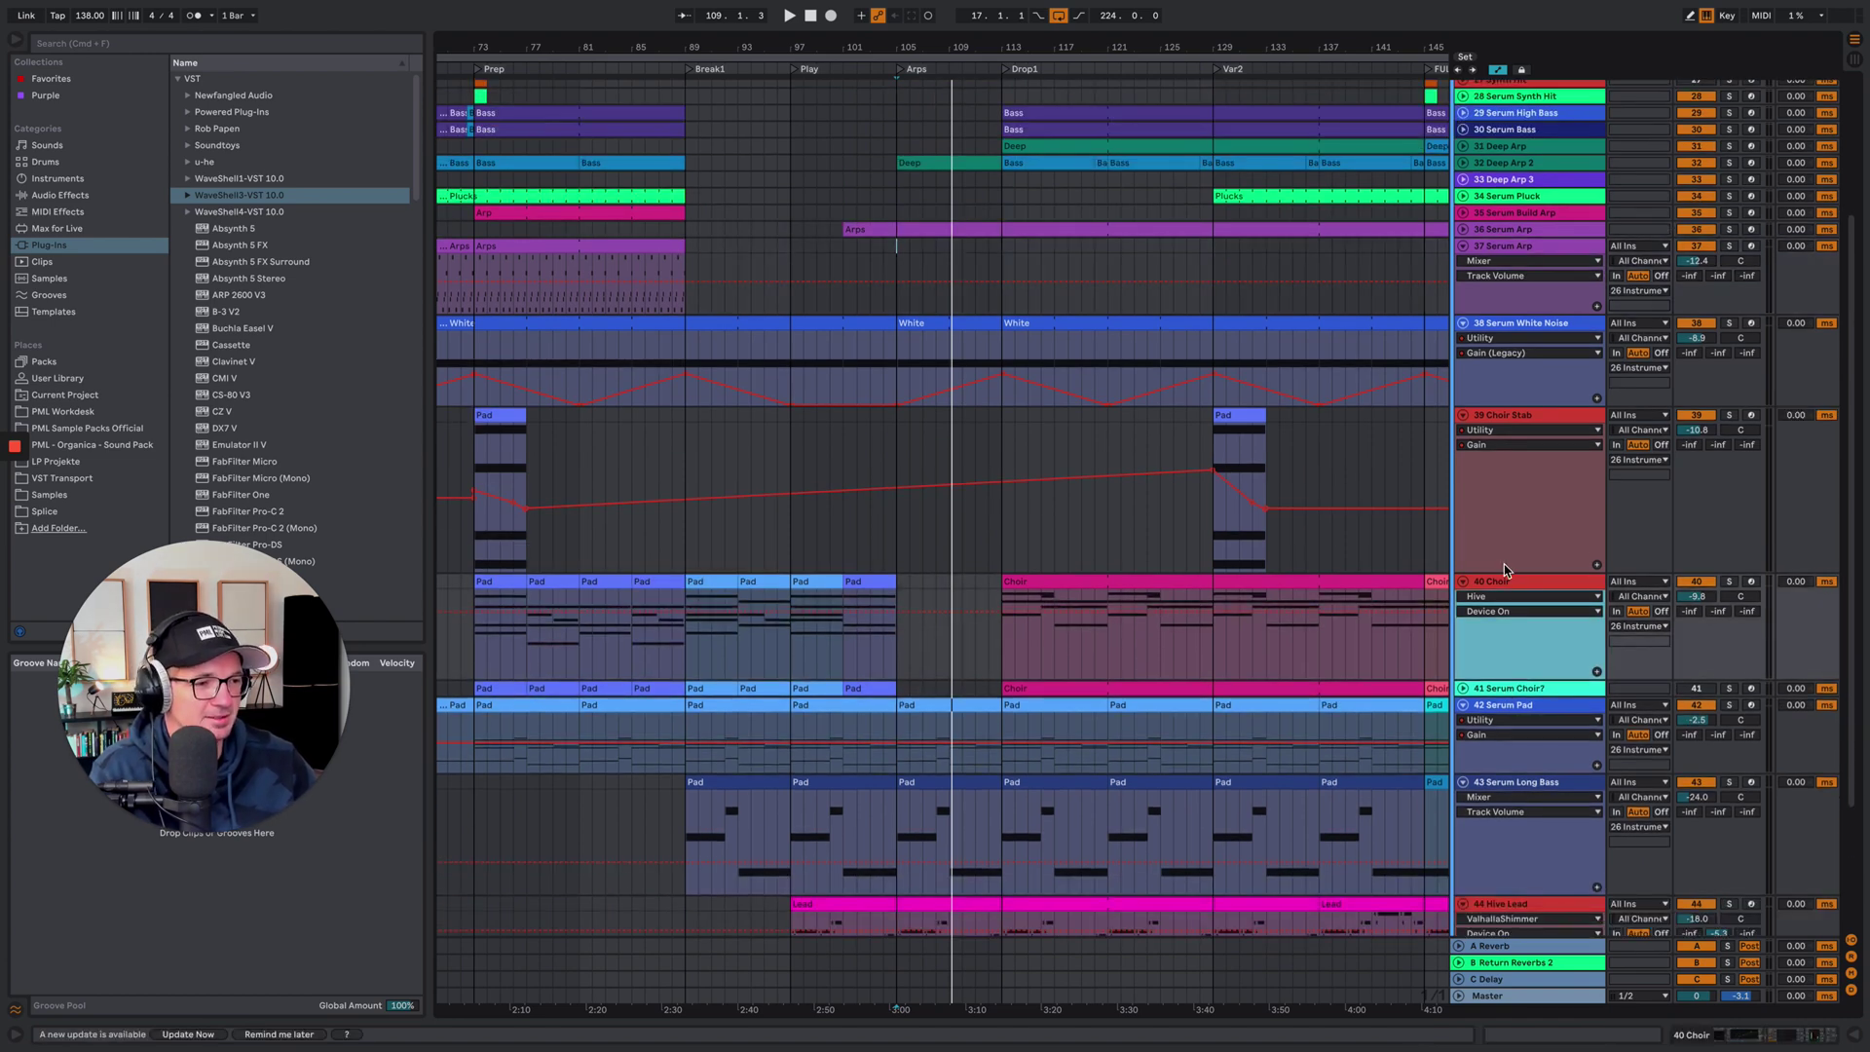
pyautogui.moveTo(1512, 575); pyautogui.dragTo(1517, 526)
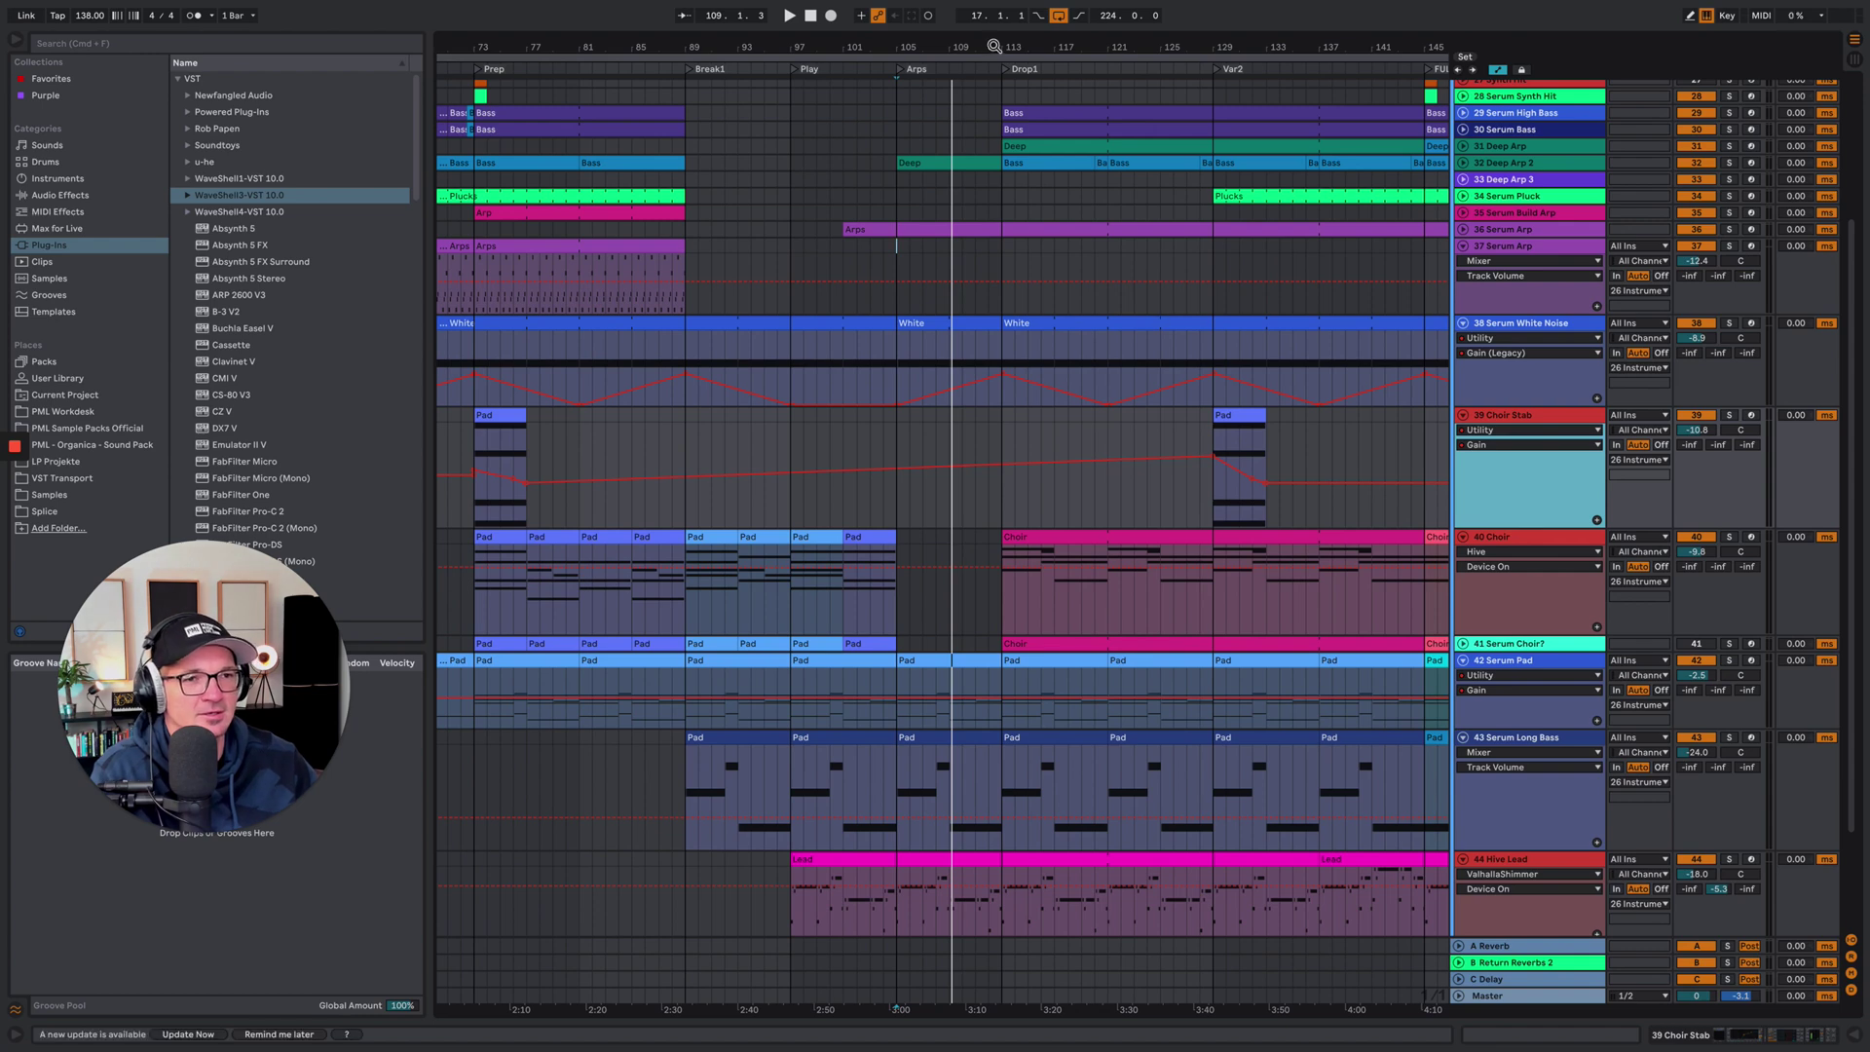
# Play the arrangement from the start of the Break2 section at bar 161
pyautogui.moveTo(993, 46); pyautogui.dragTo(1078, 107)
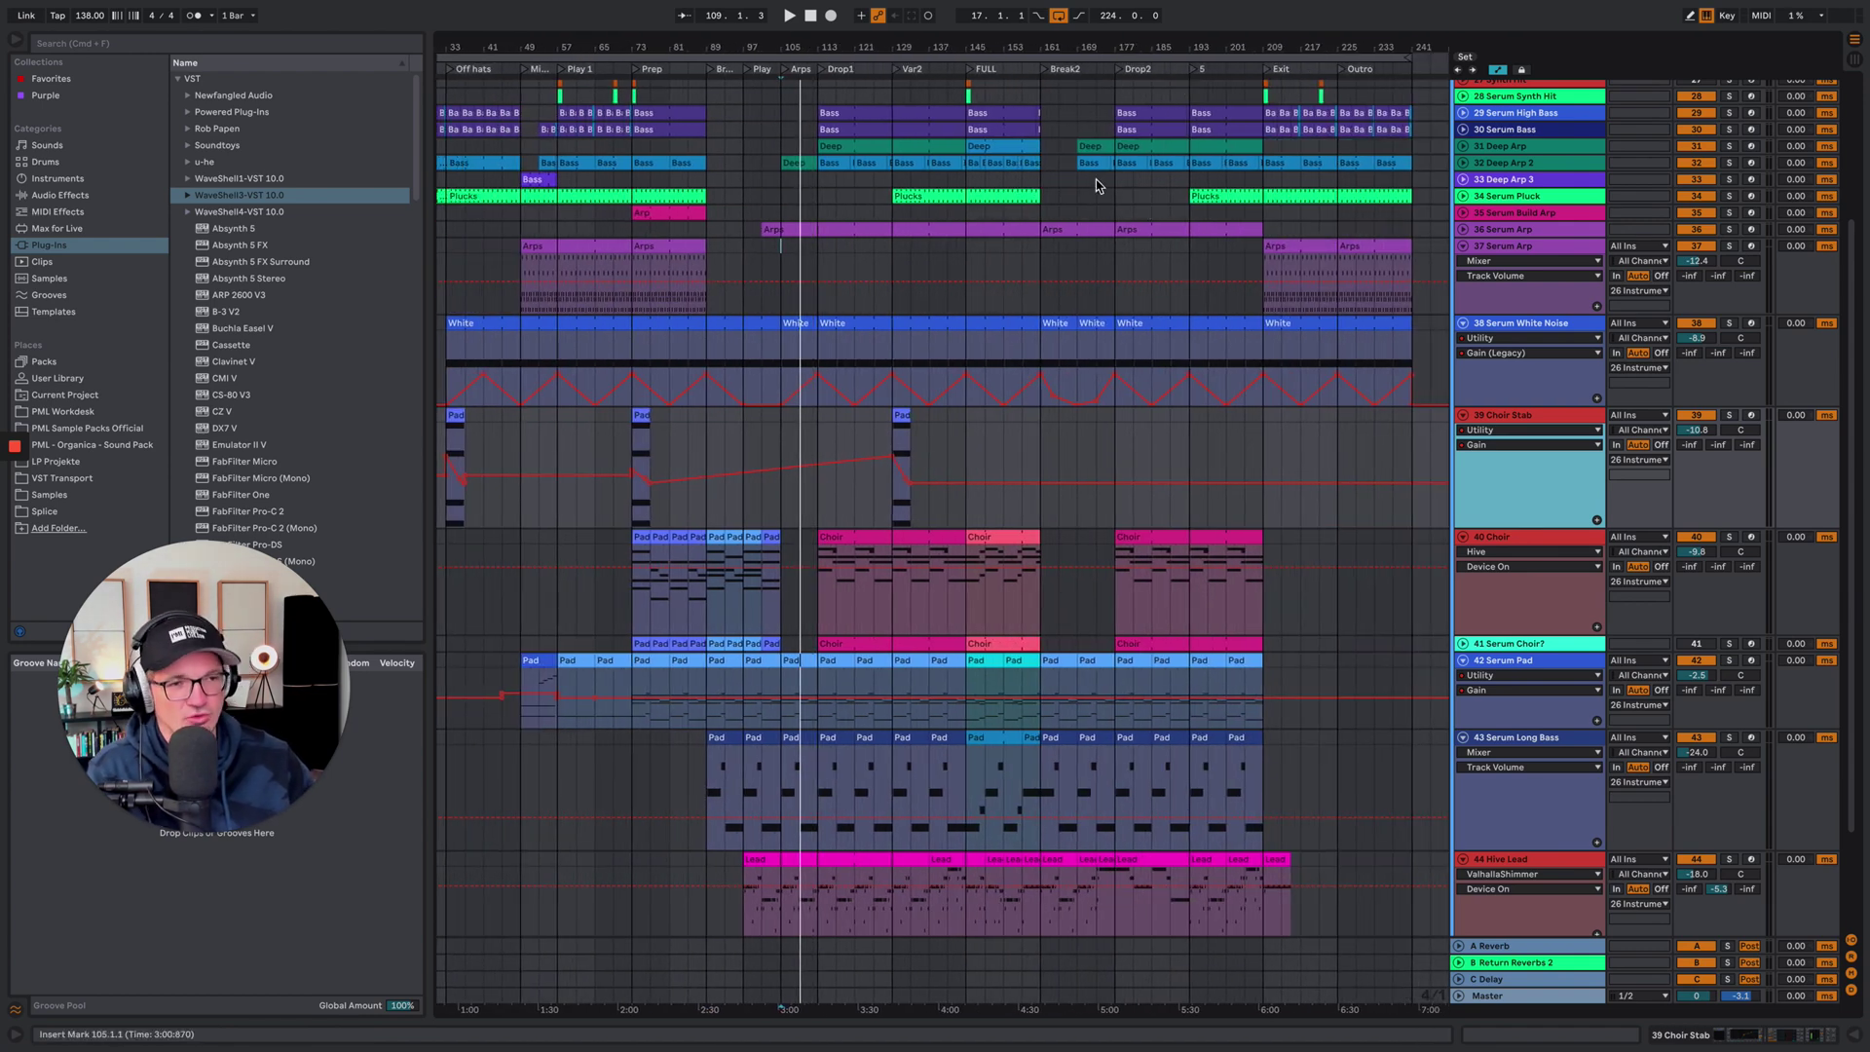
pyautogui.moveTo(1091, 55); pyautogui.dragTo(1110, 97)
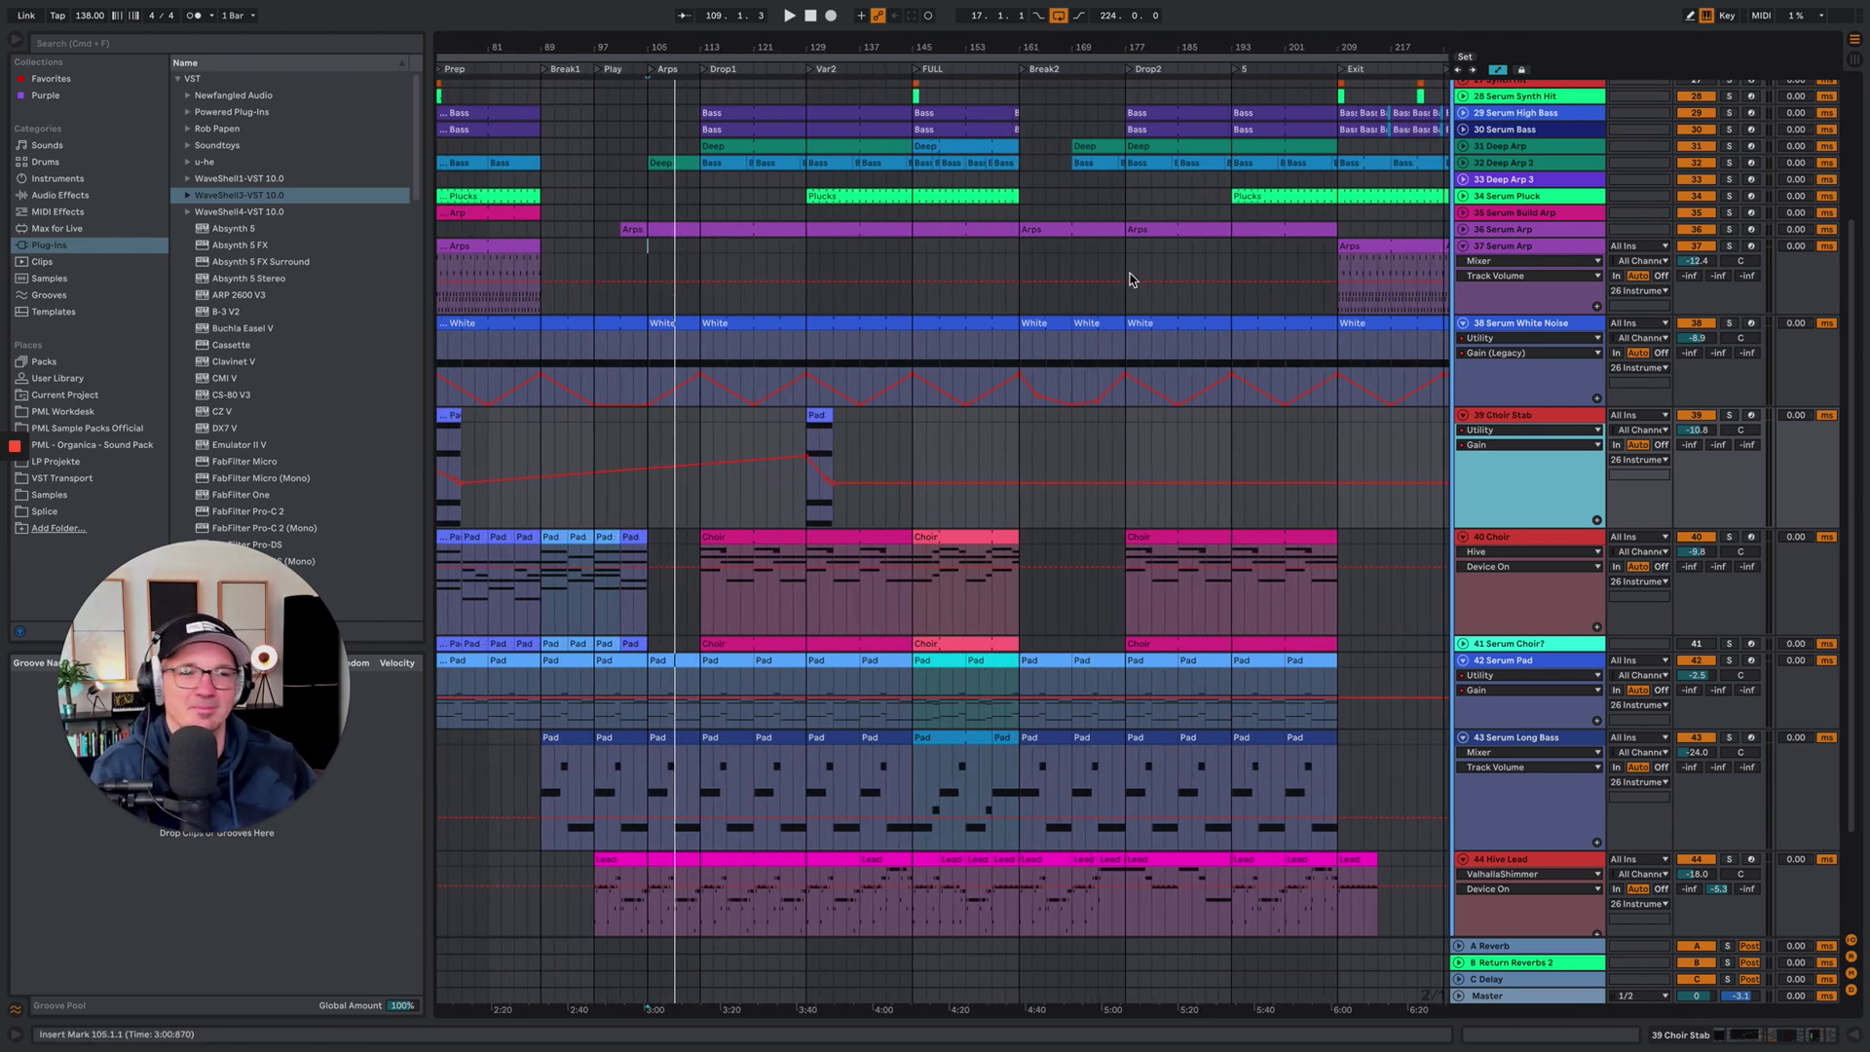
pyautogui.click(1013, 265)
pyautogui.press('space')
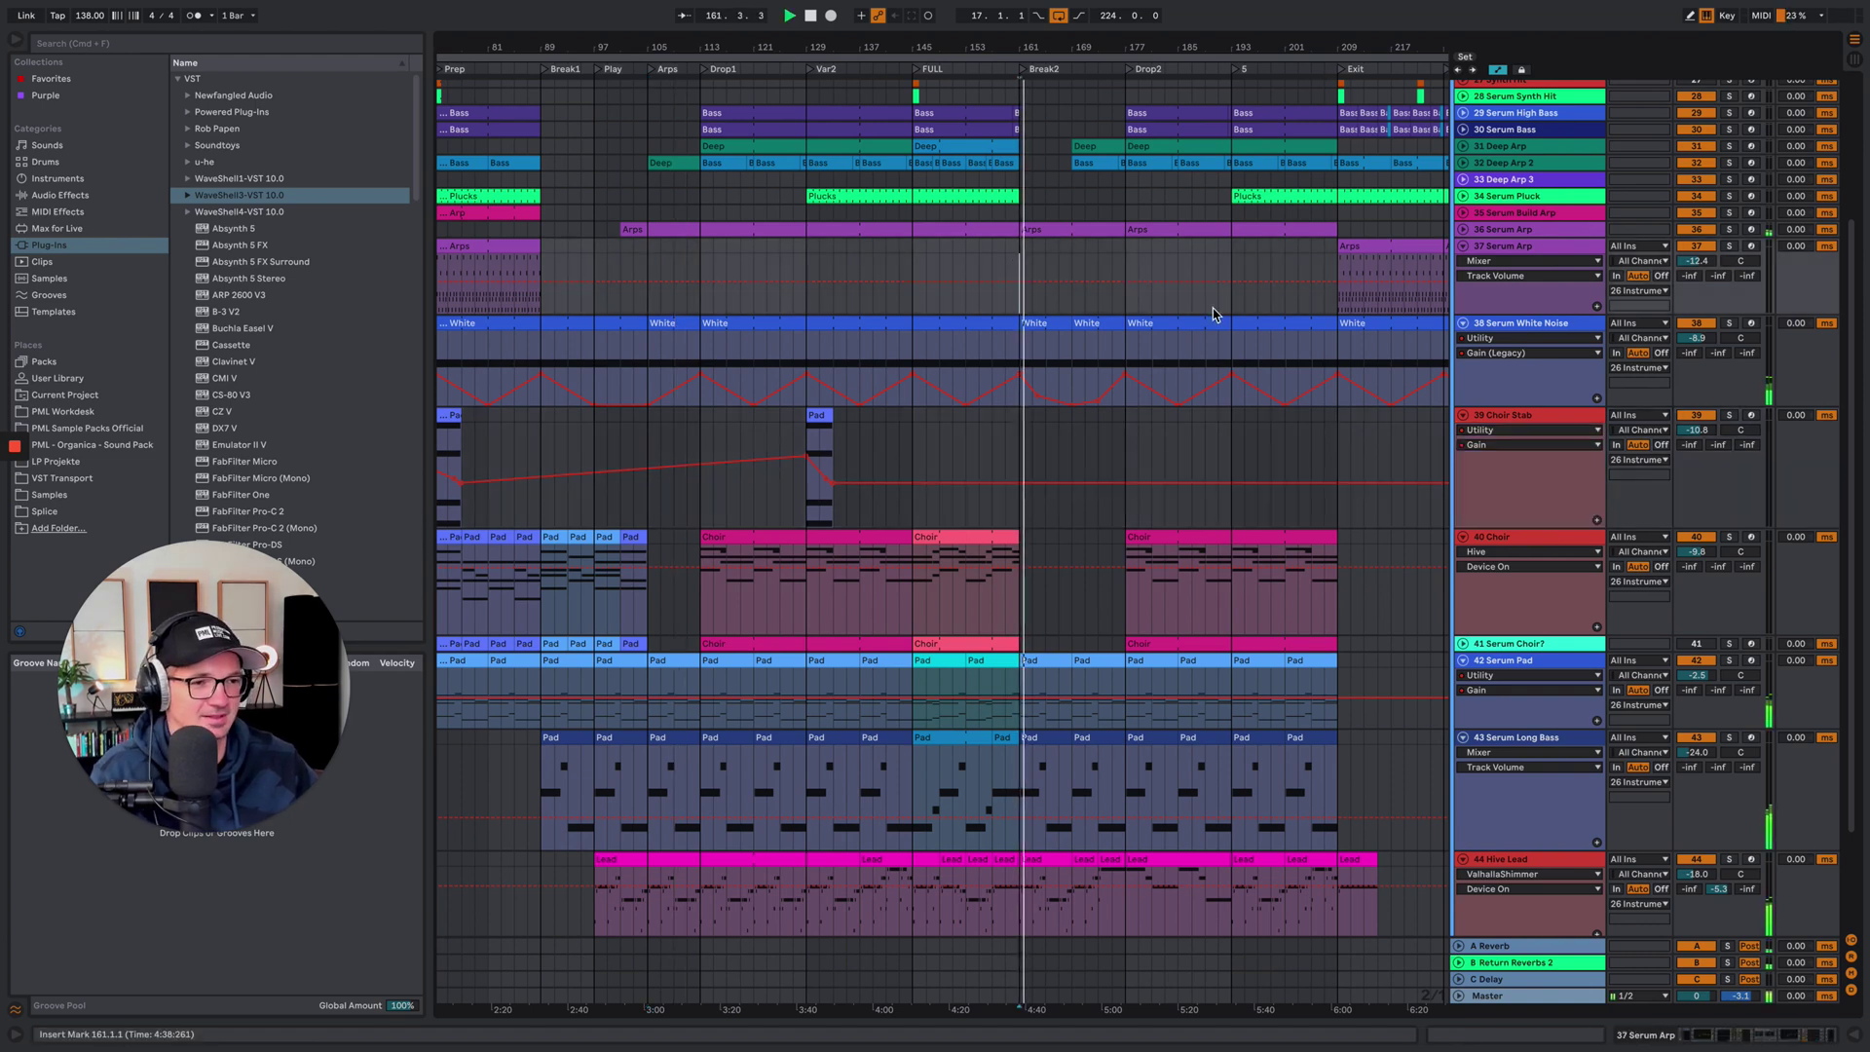
# Fold the Choir, Choir Stab and Serum White Noise tracks
pyautogui.click(1466, 537)
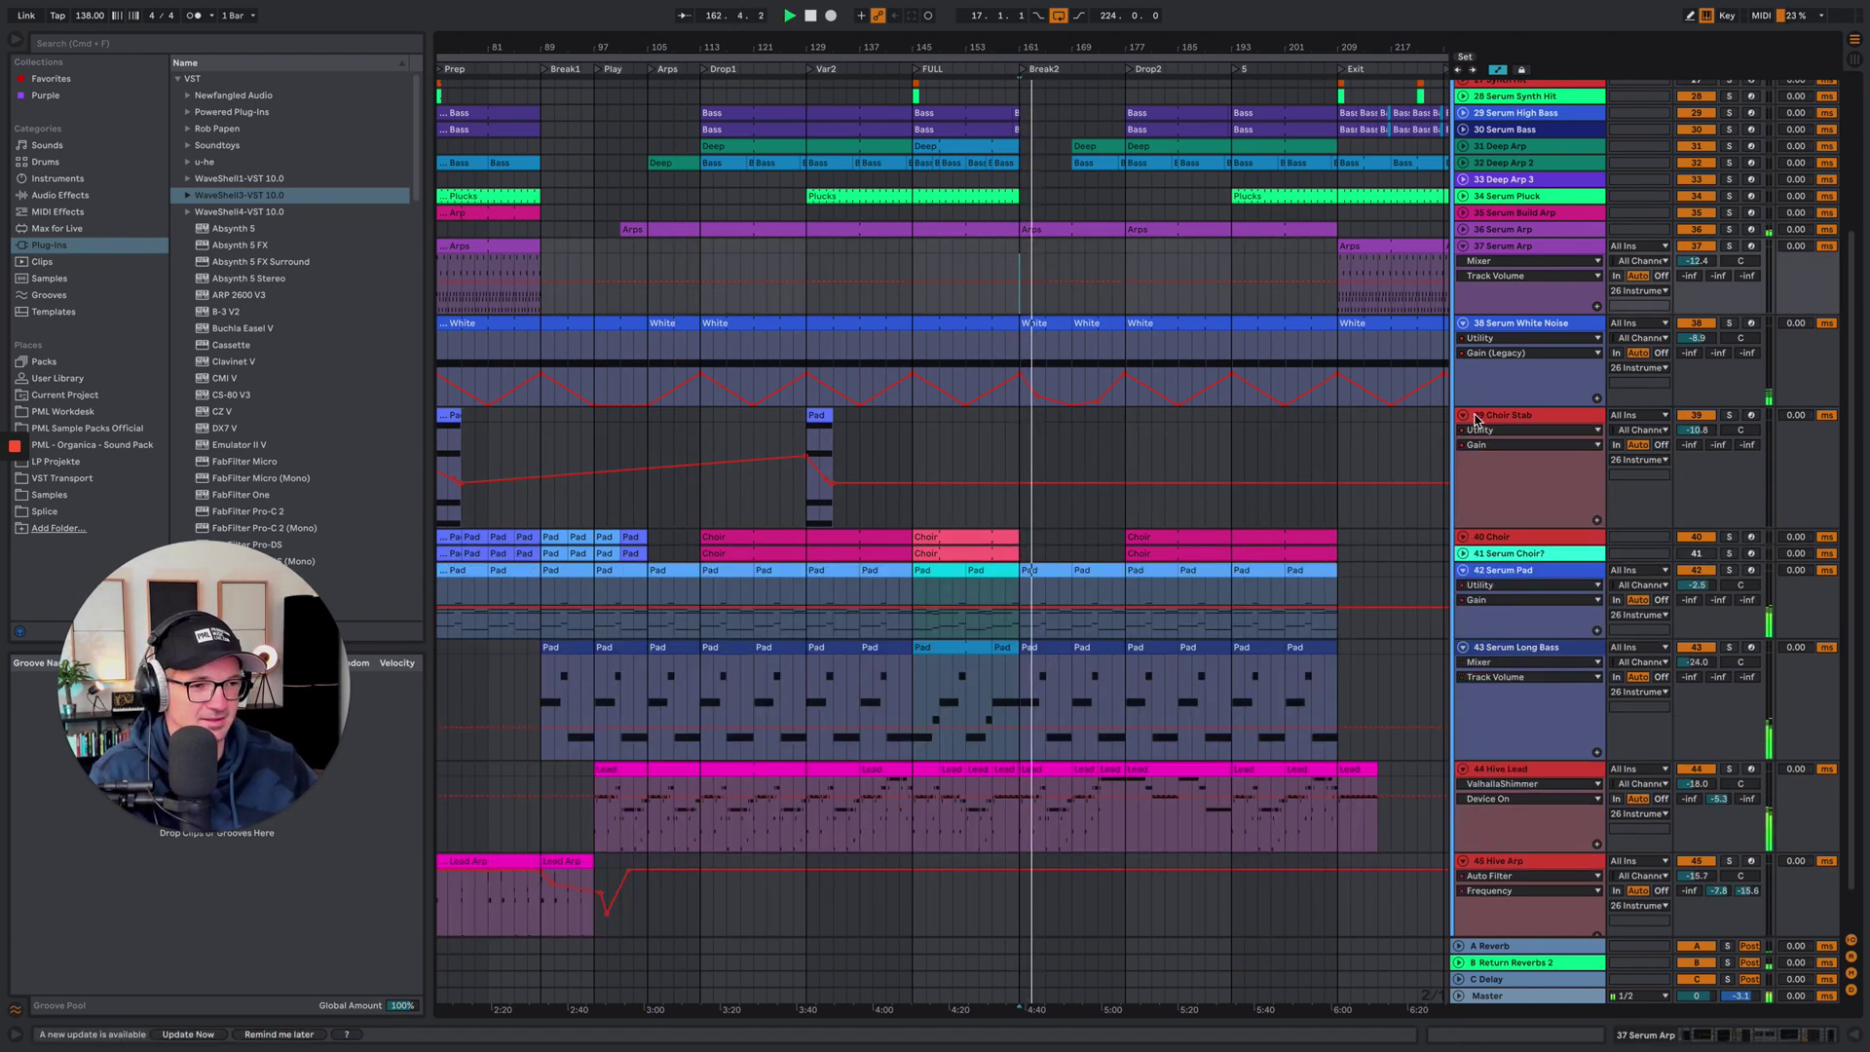
pyautogui.click(1466, 415)
pyautogui.click(1465, 329)
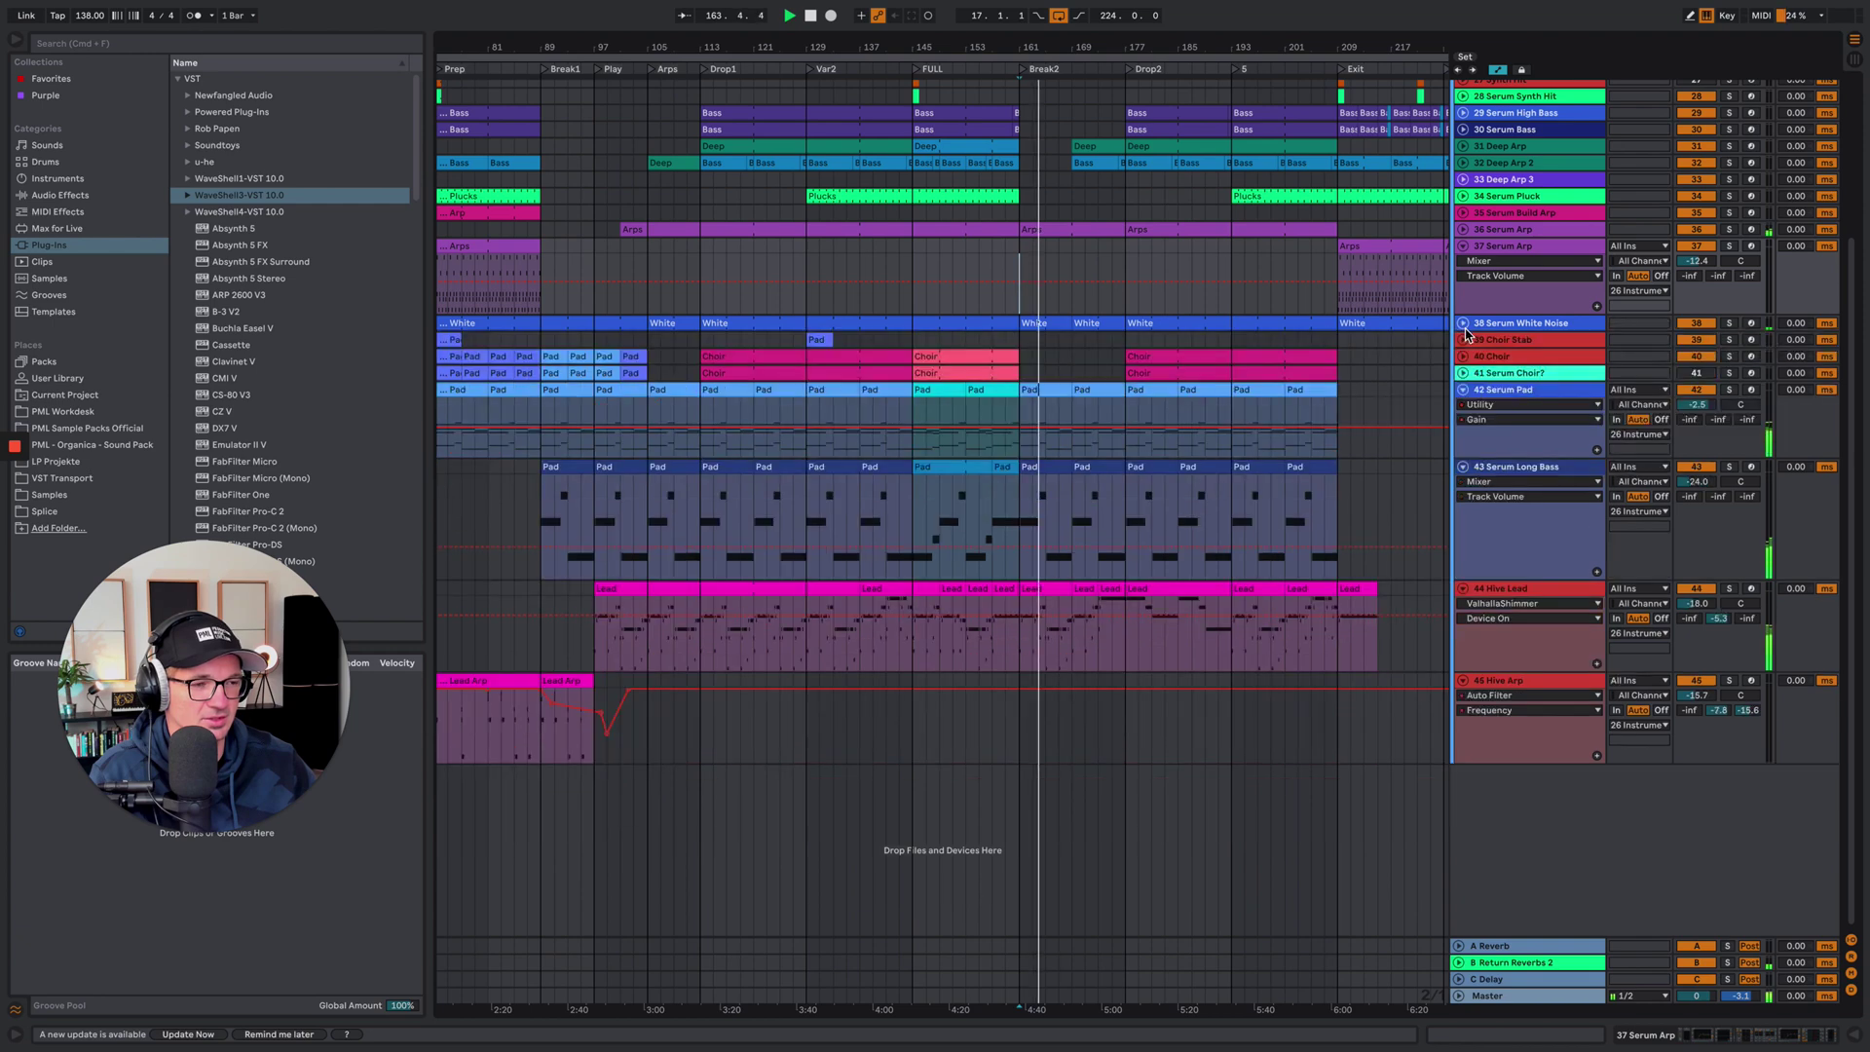
# Unfold the Drums Group and its Snare track to show the snare build before Drop2
pyautogui.scroll(4, 1360, 531)
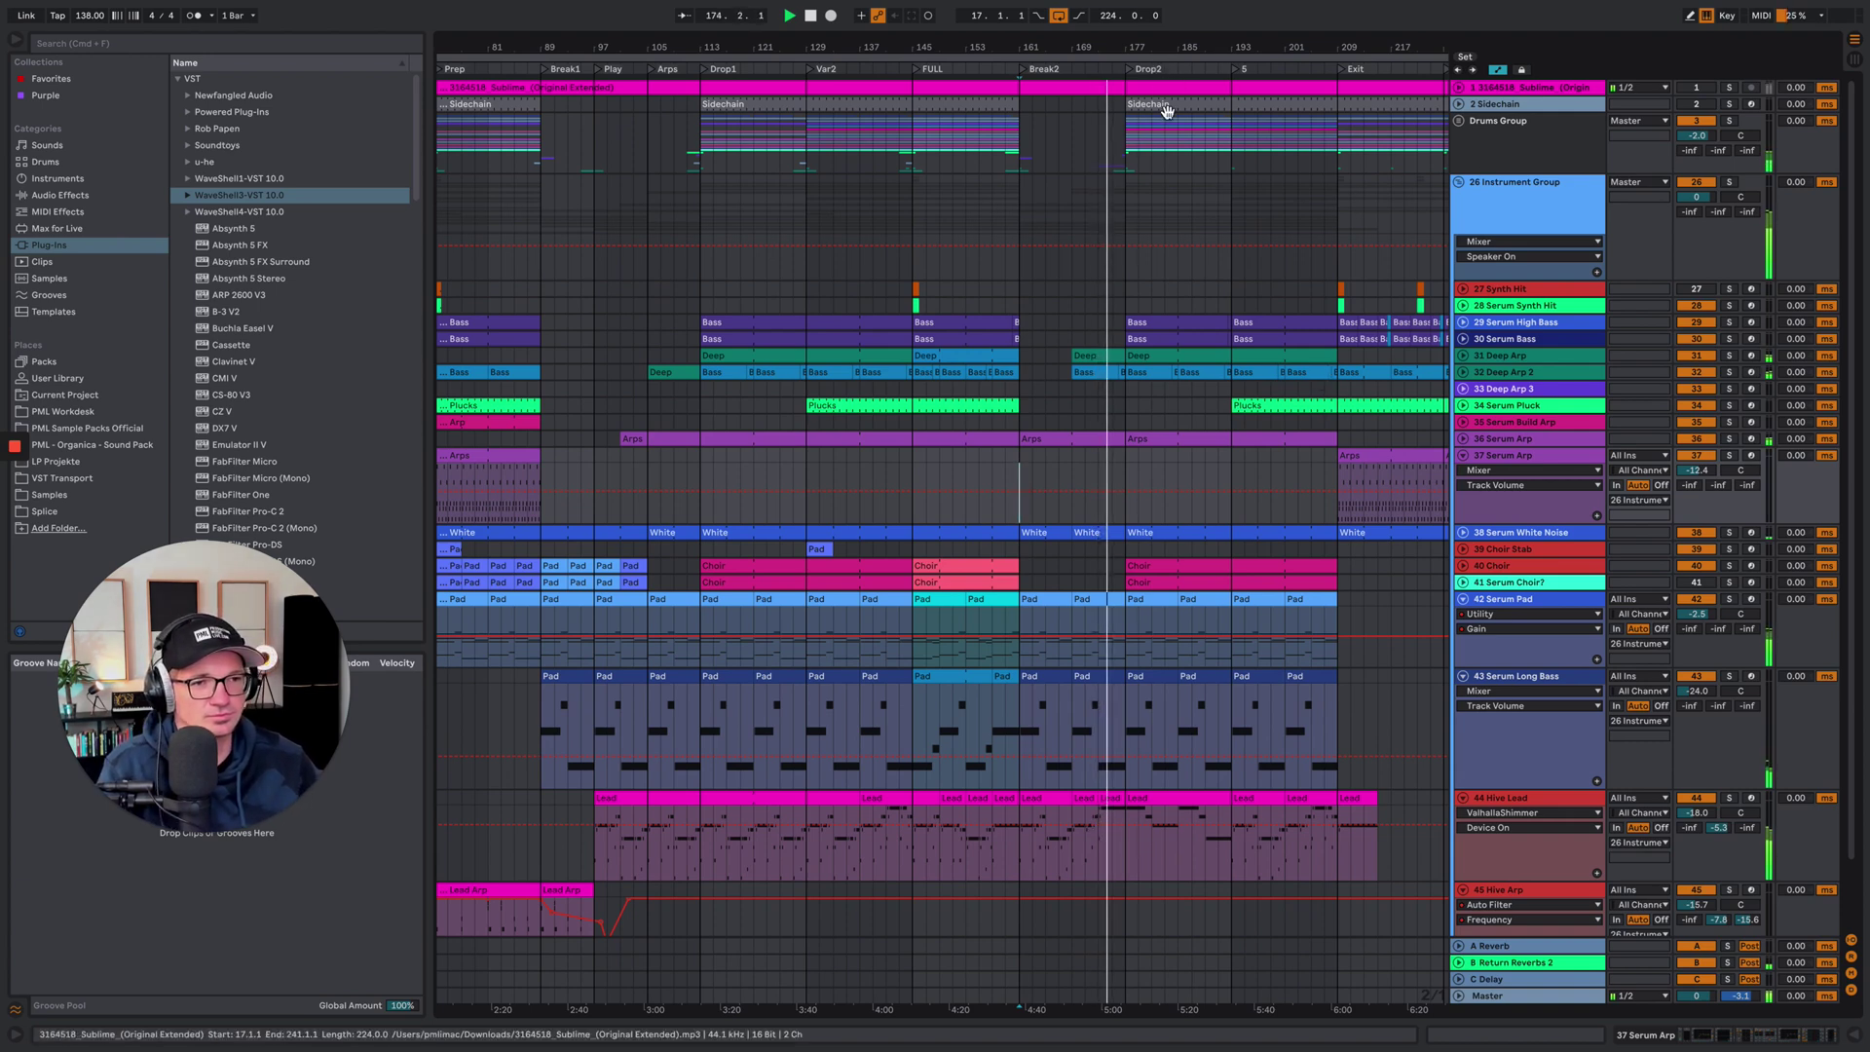
pyautogui.click(1457, 121)
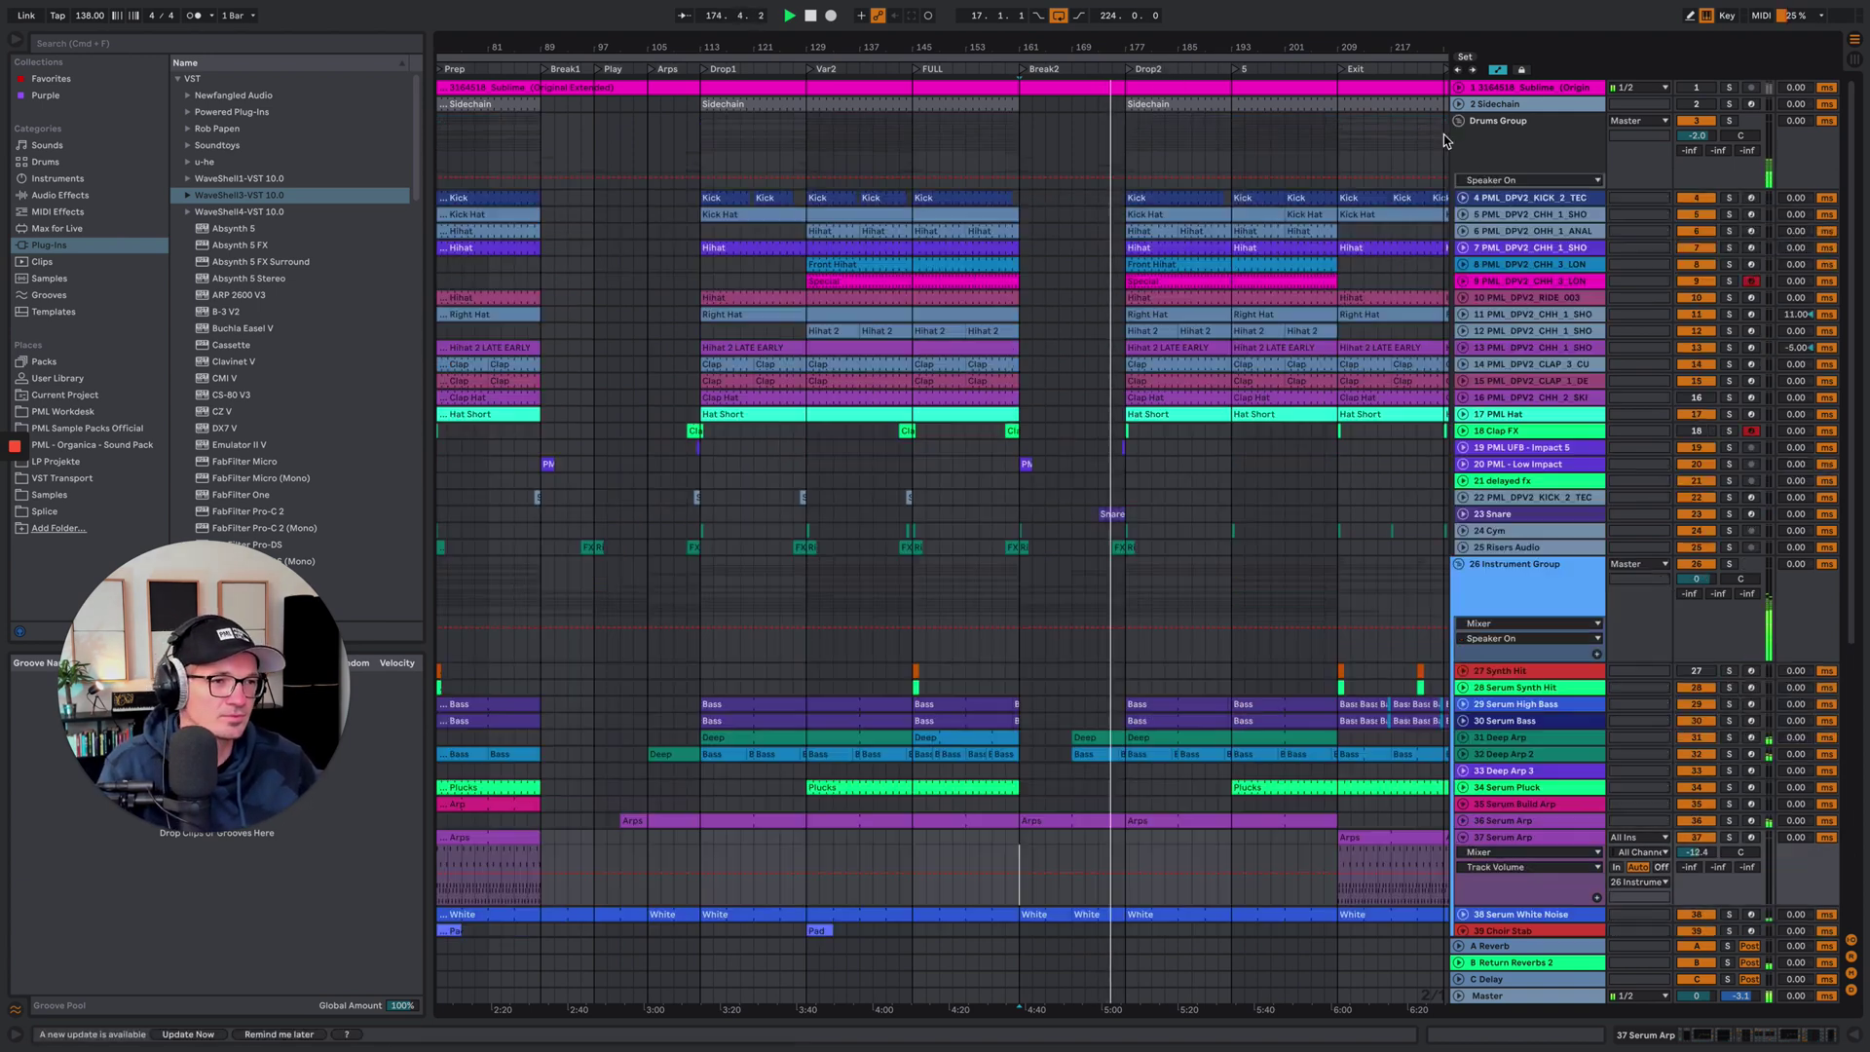
pyautogui.click(1458, 514)
pyautogui.moveTo(1154, 48); pyautogui.dragTo(924, 17)
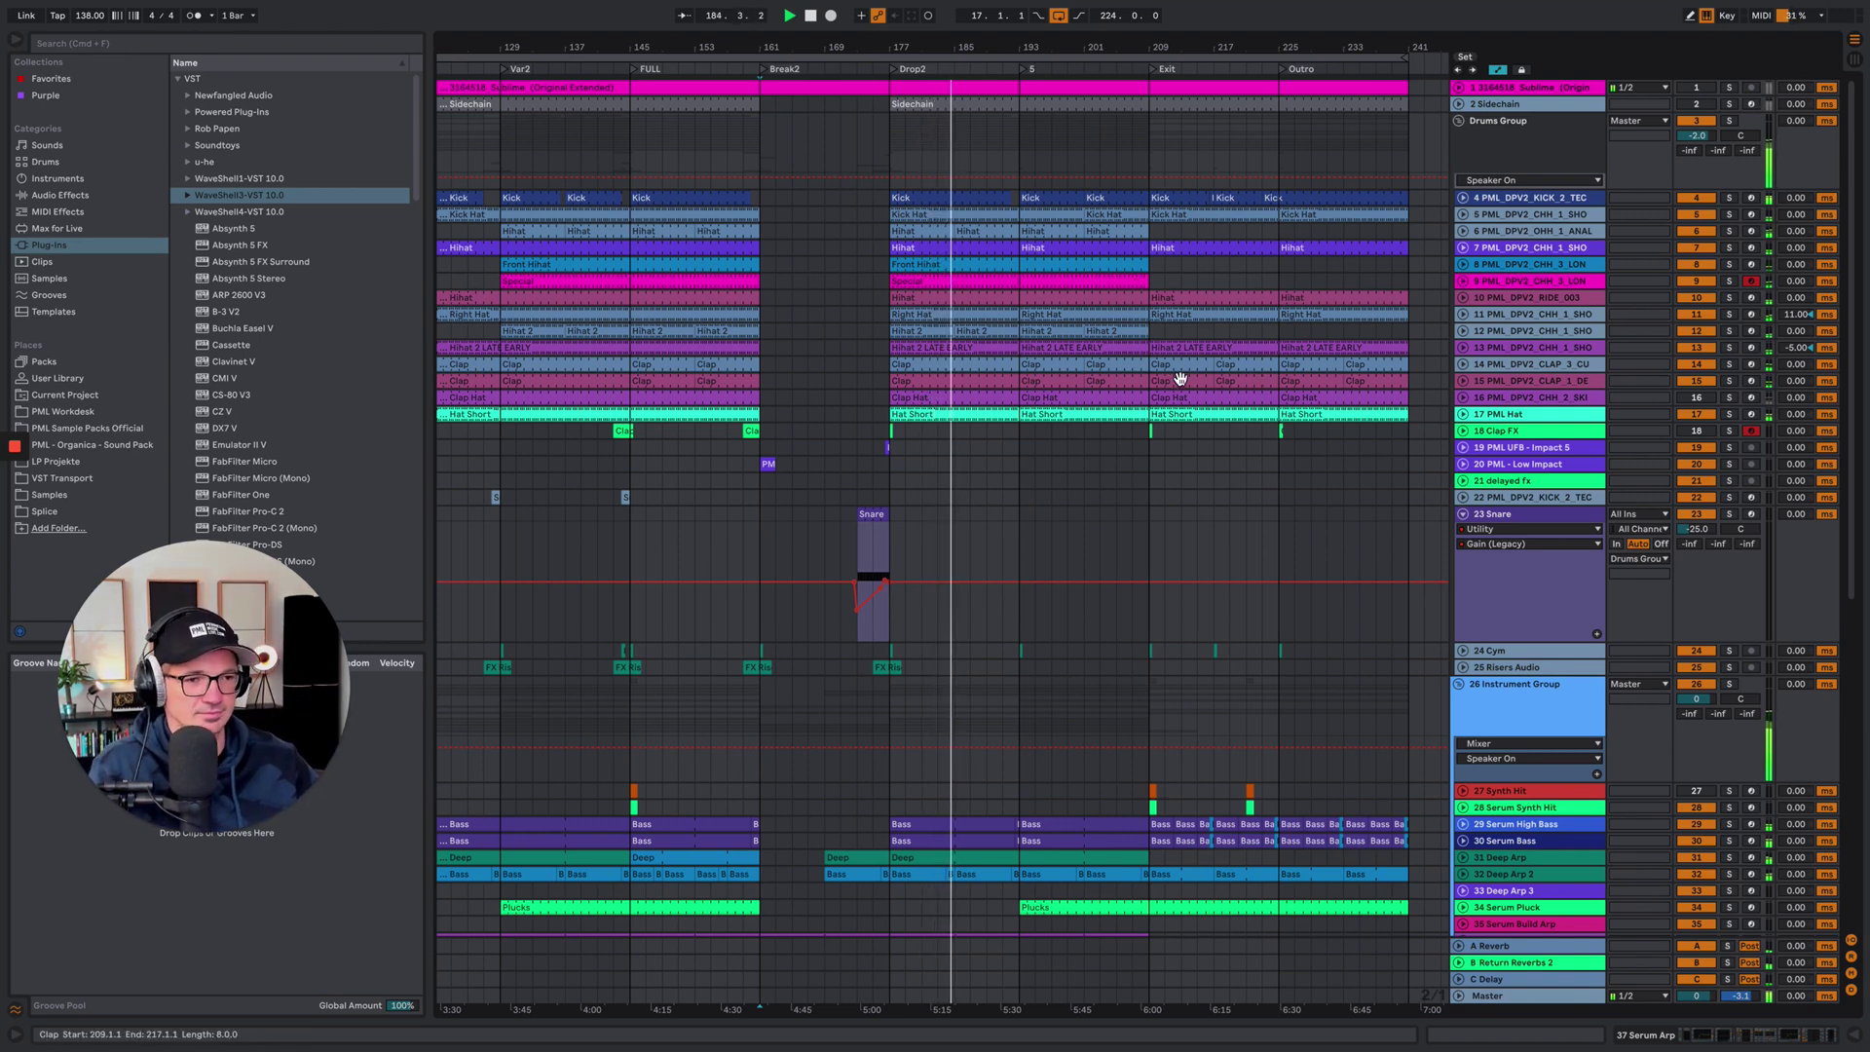
# Inspect the MIDI notes of the Hive Lead clip in Drop2, view the track's device chain, and hide the device view
pyautogui.scroll(-8, 1116, 575)
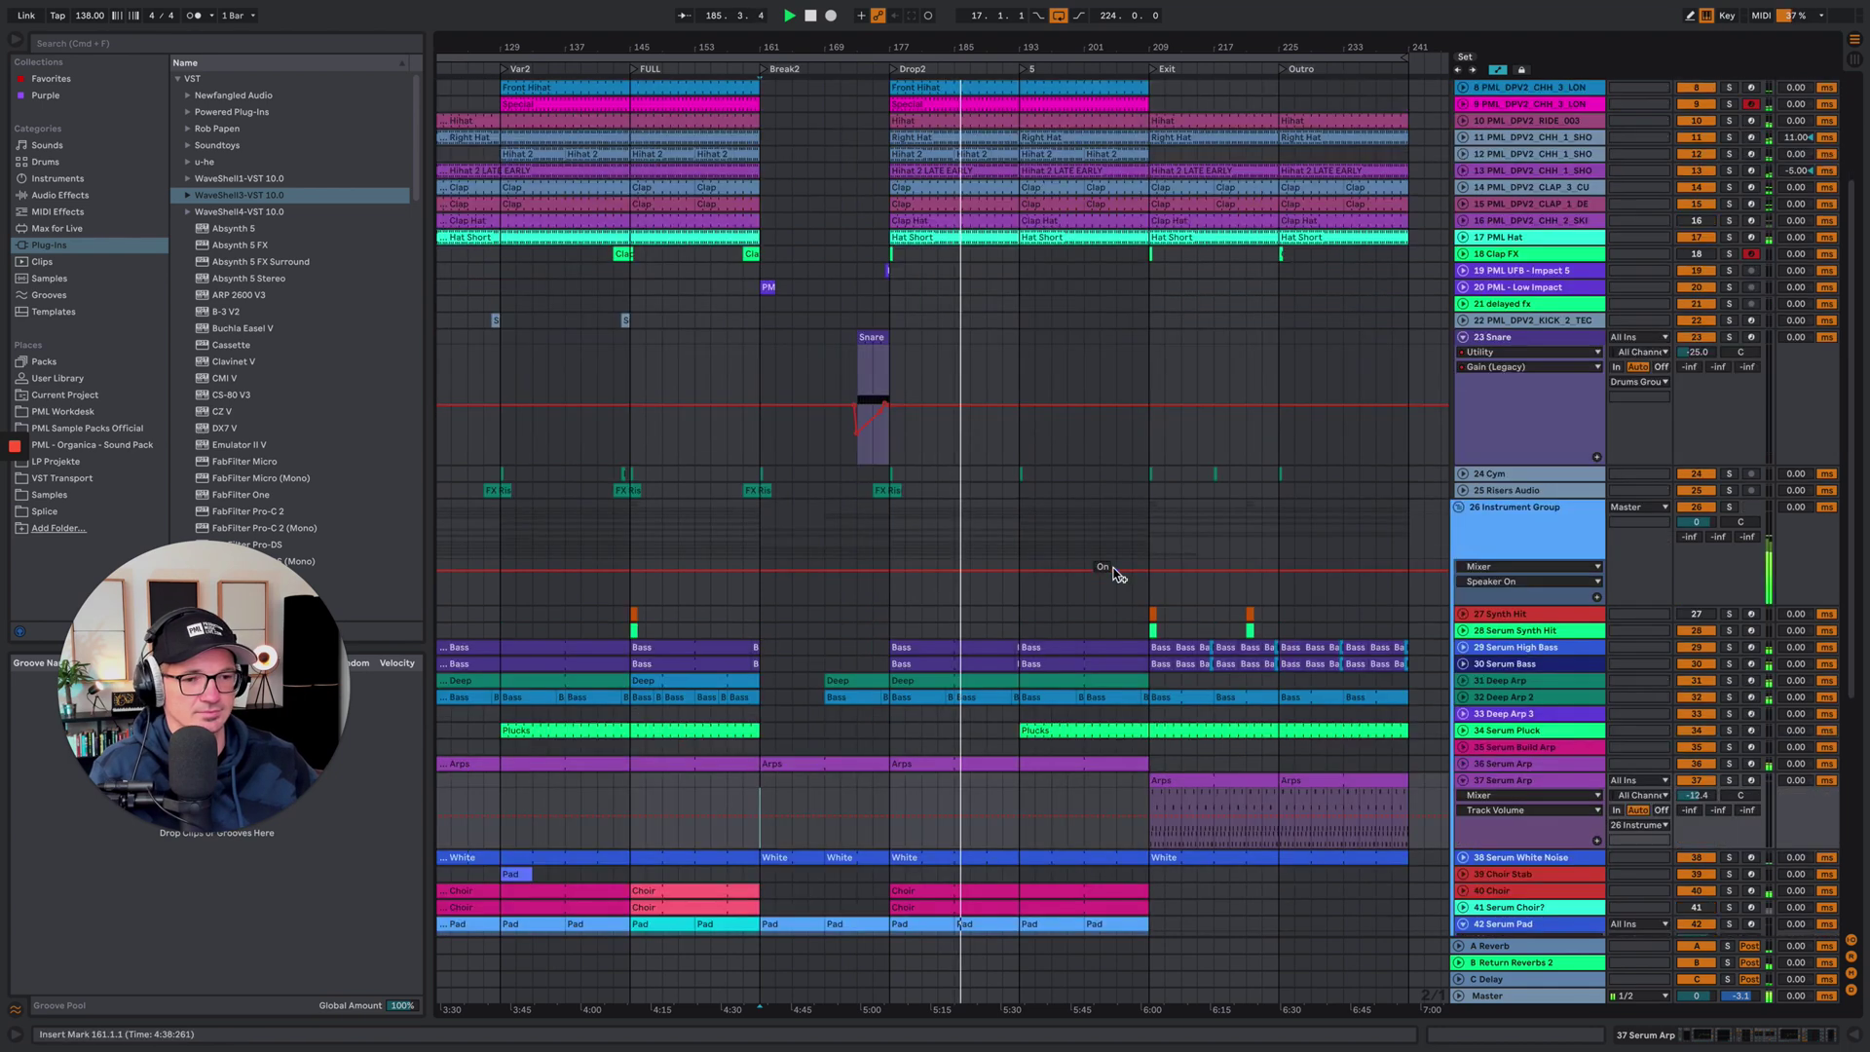
pyautogui.scroll(-3, 1116, 575)
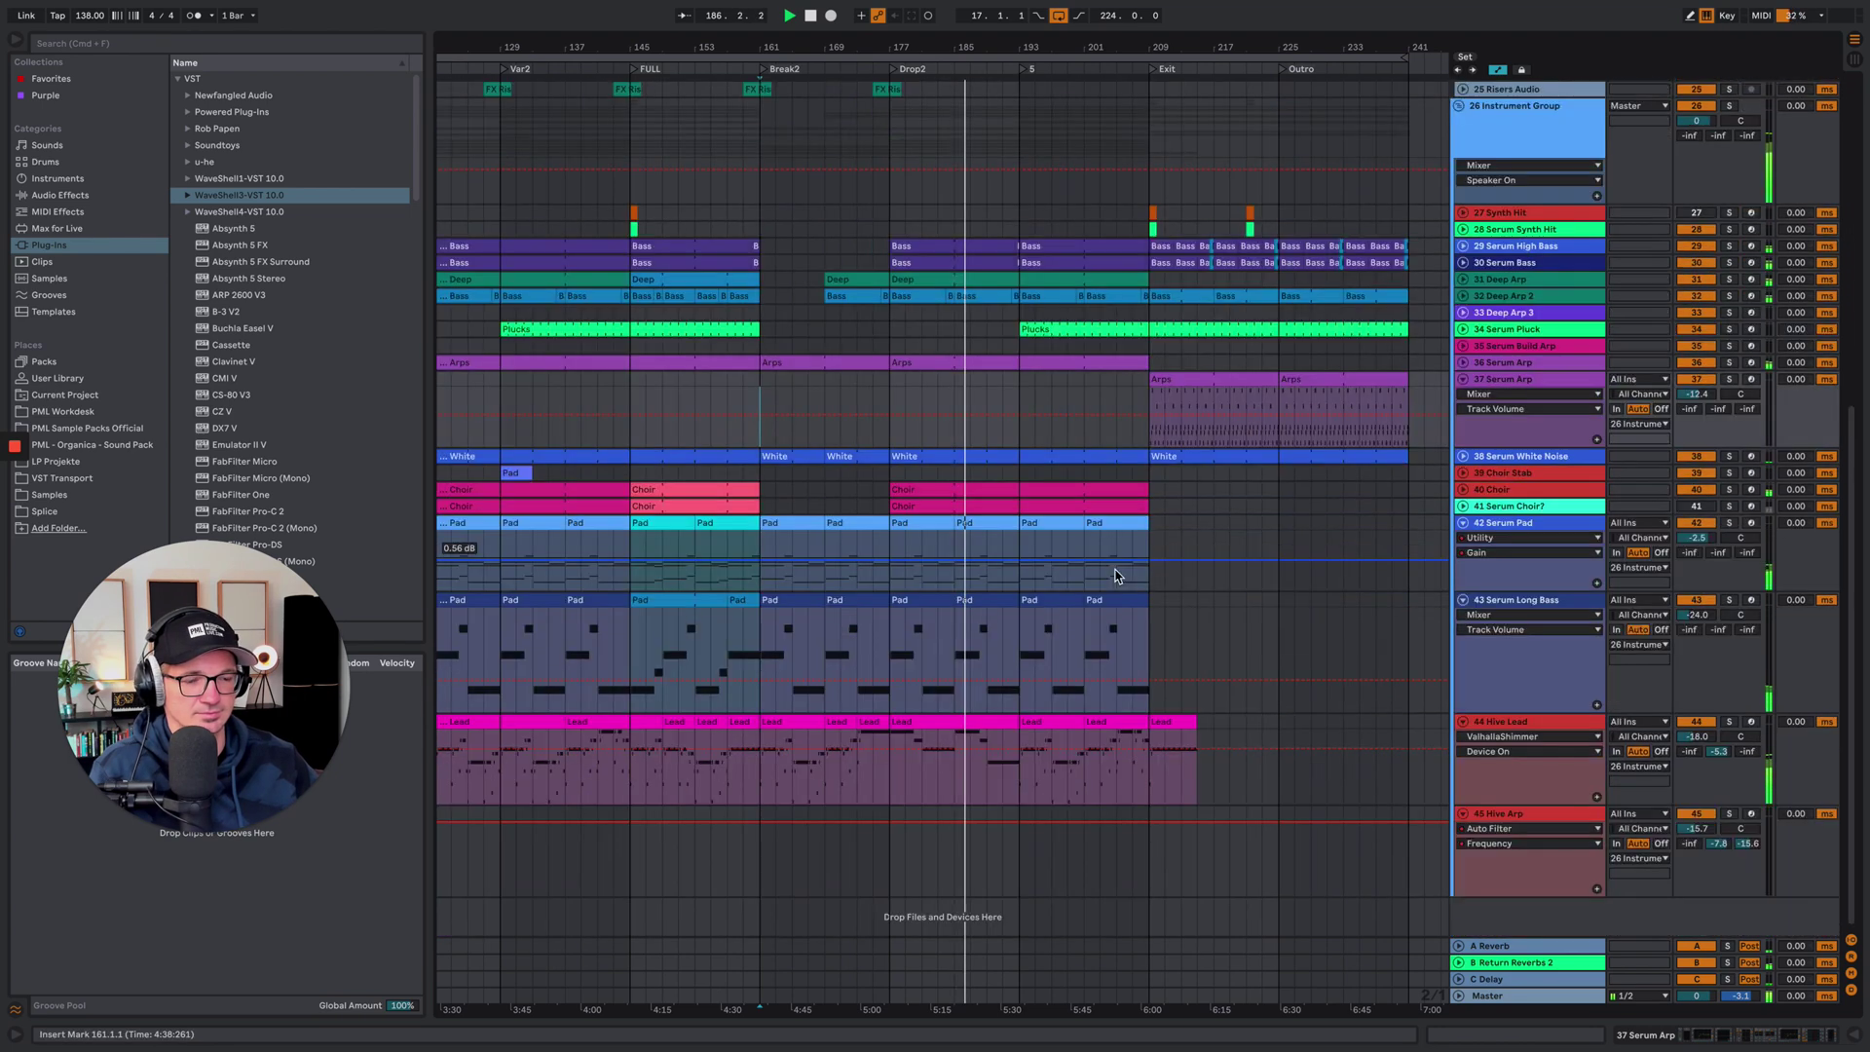
pyautogui.doubleClick(998, 725)
pyautogui.click(1204, 676)
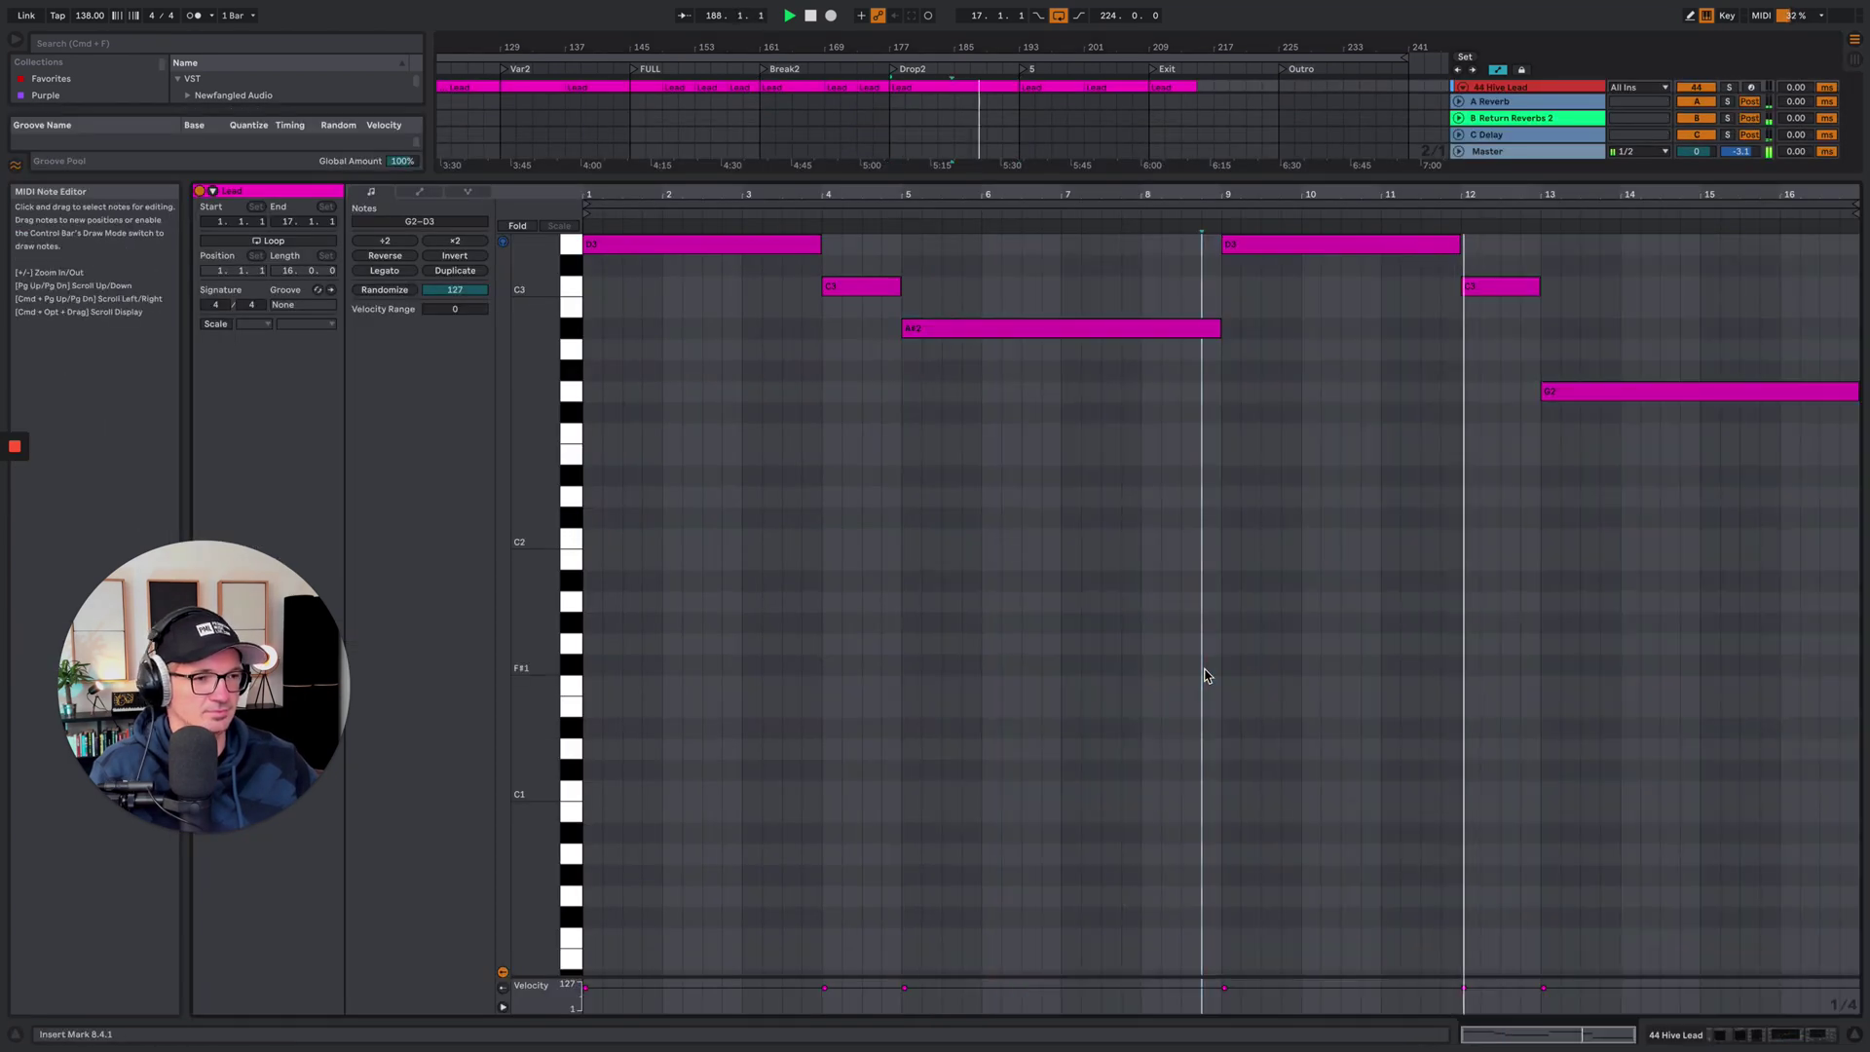
pyautogui.scroll(3, 1205, 676)
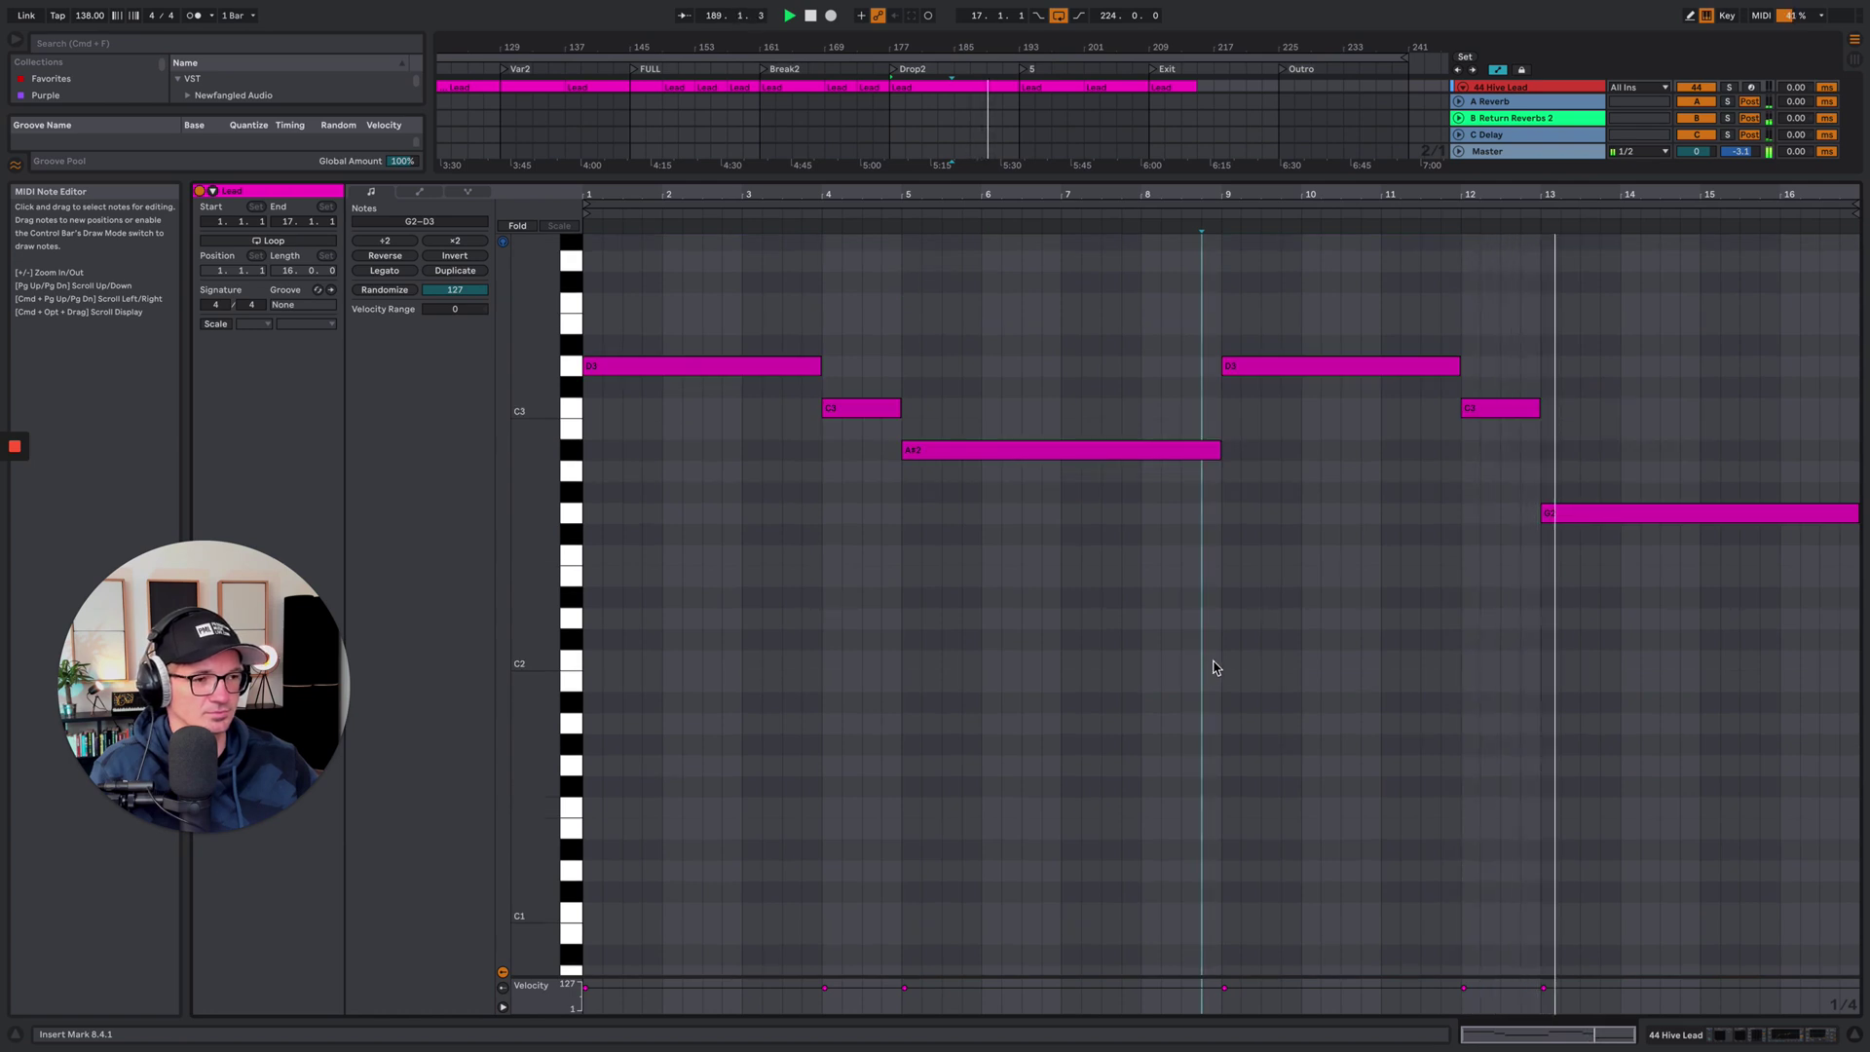
pyautogui.click(1735, 1035)
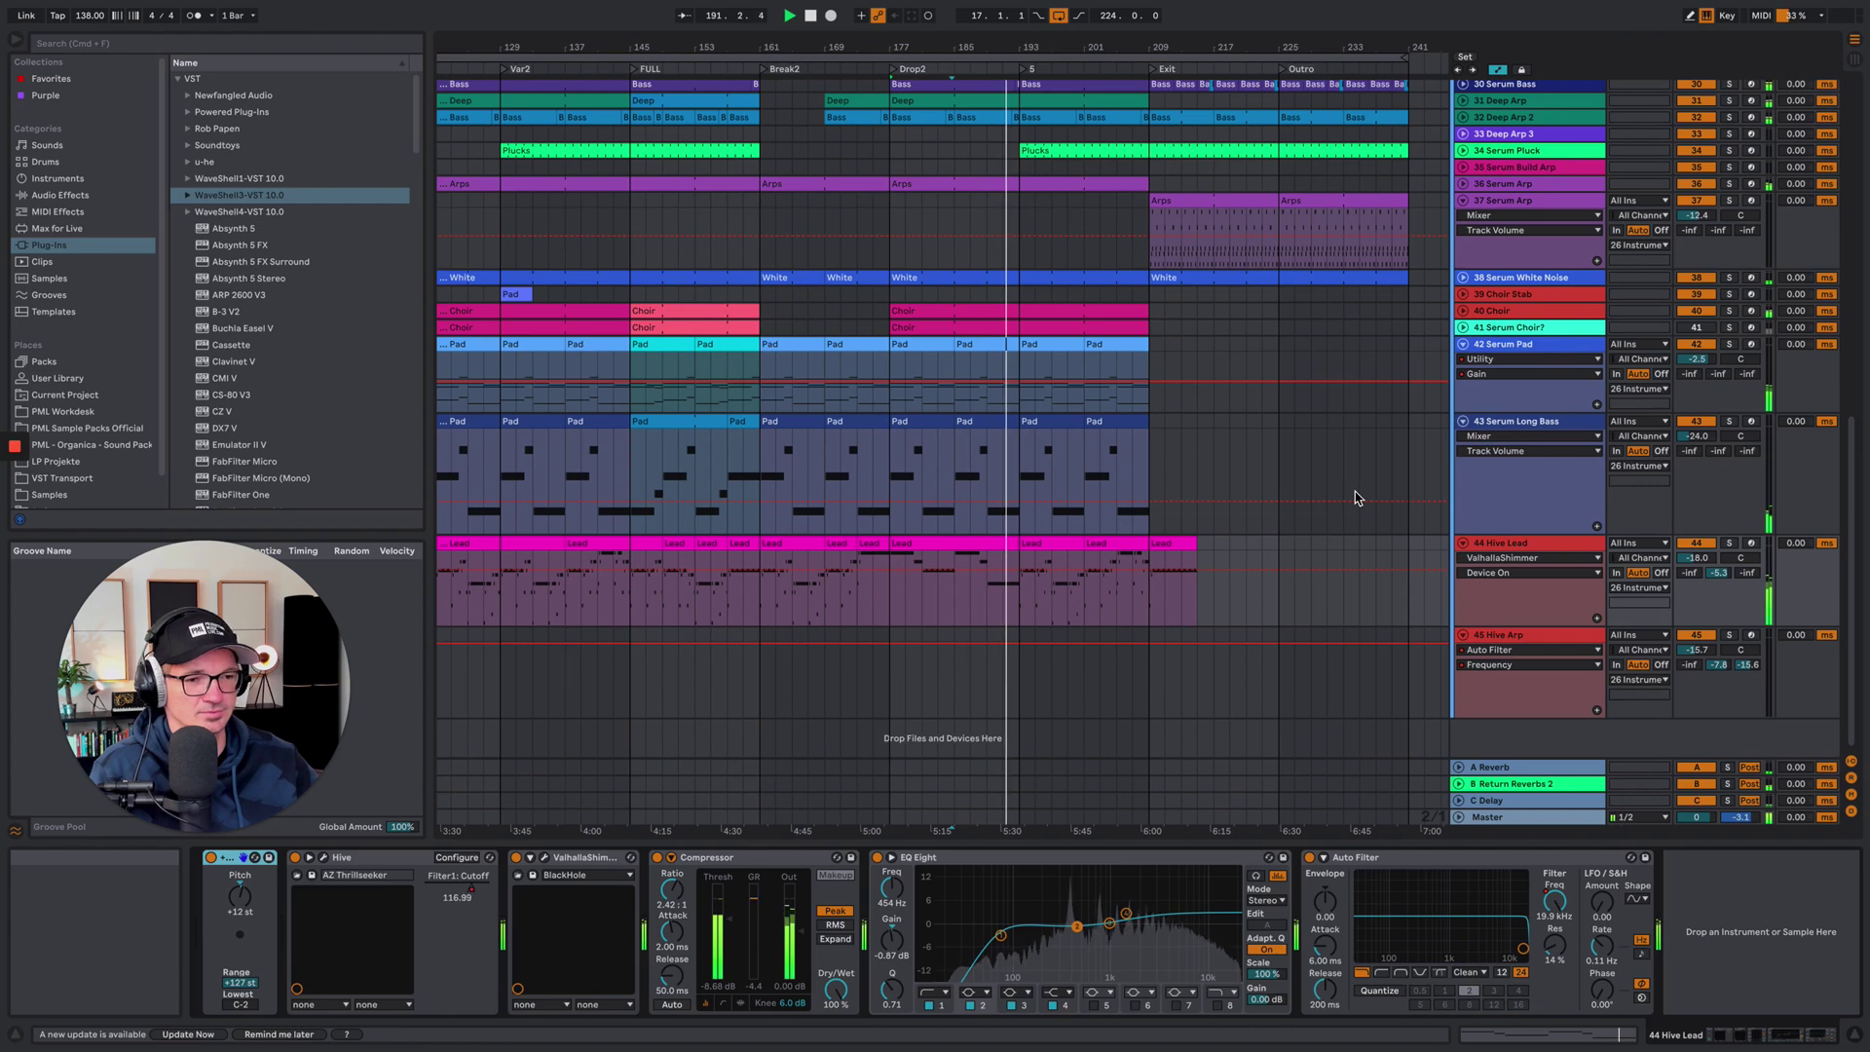
pyautogui.scroll(5, 1358, 497)
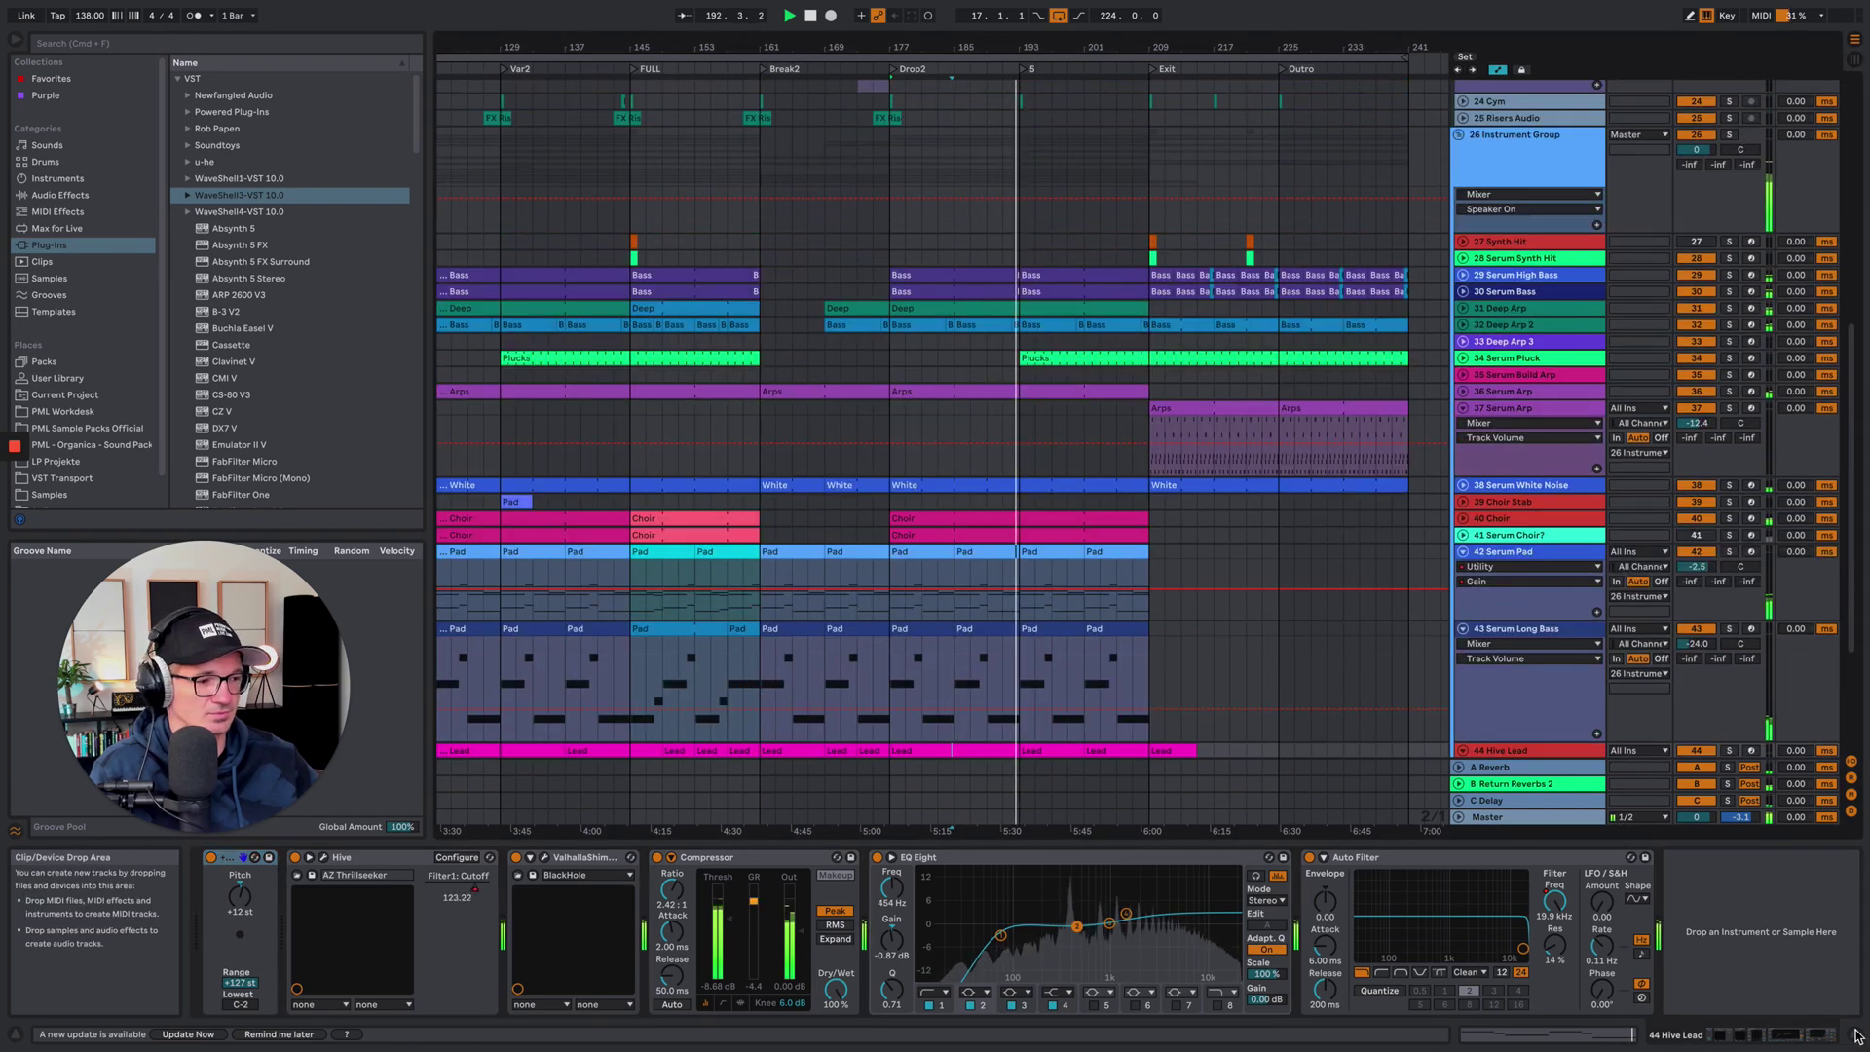
pyautogui.press('alt+super+l')
# Unfold the Serum Pluck track, inspect the MIDI notes of its Plucks clip at bar 193, and show its device chain
pyautogui.scroll(3, 1248, 489)
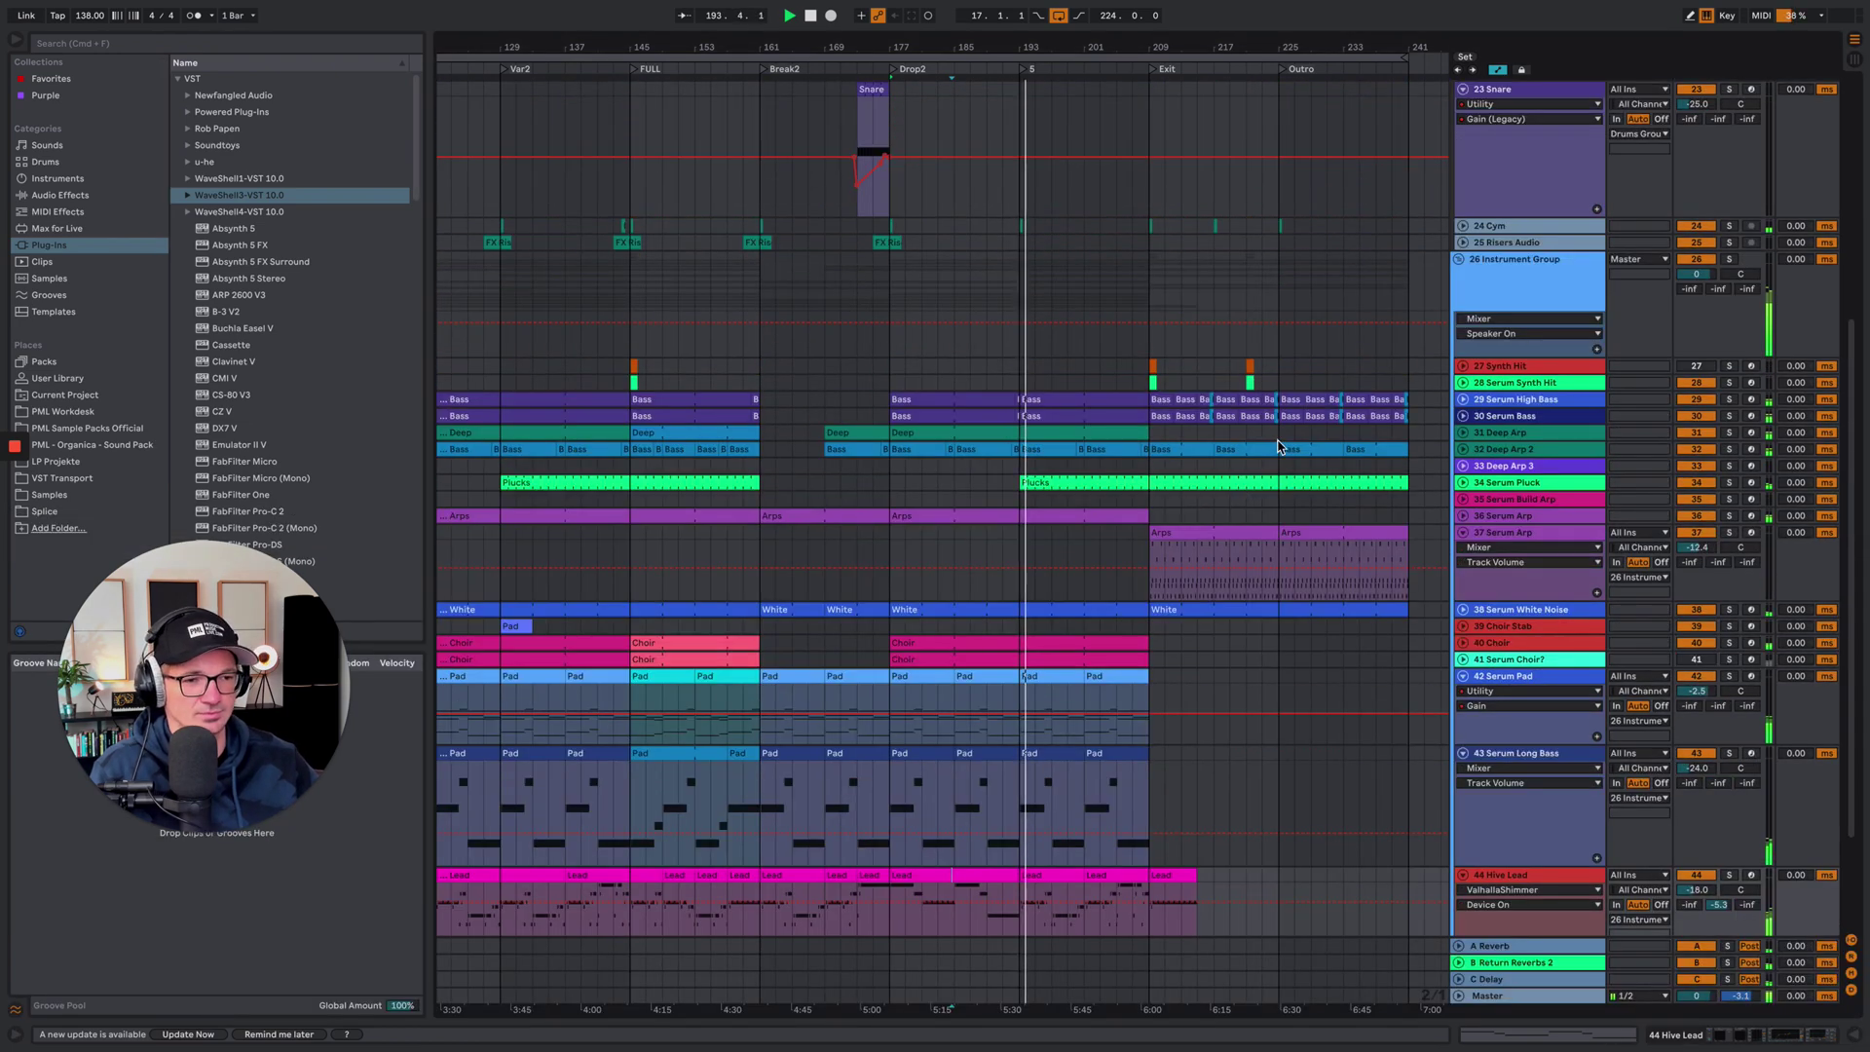
pyautogui.click(1249, 488)
pyautogui.press('u')
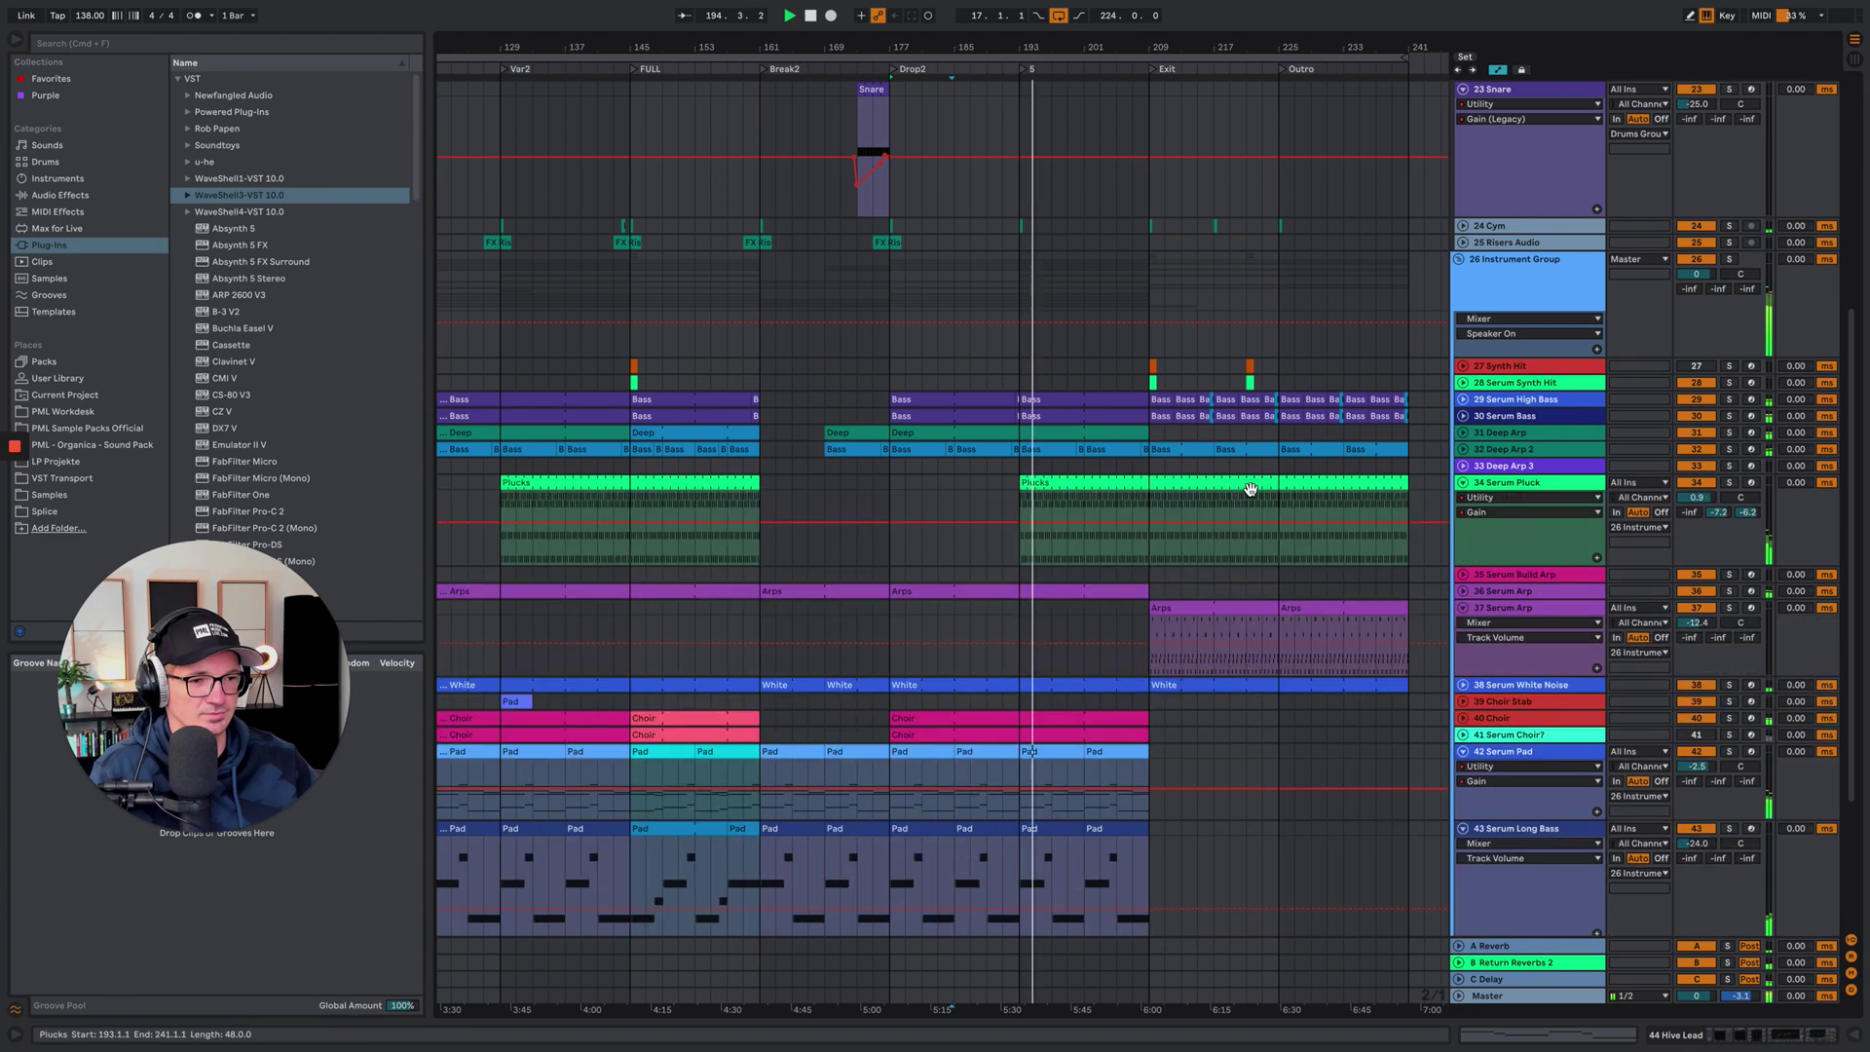
pyautogui.doubleClick(1090, 489)
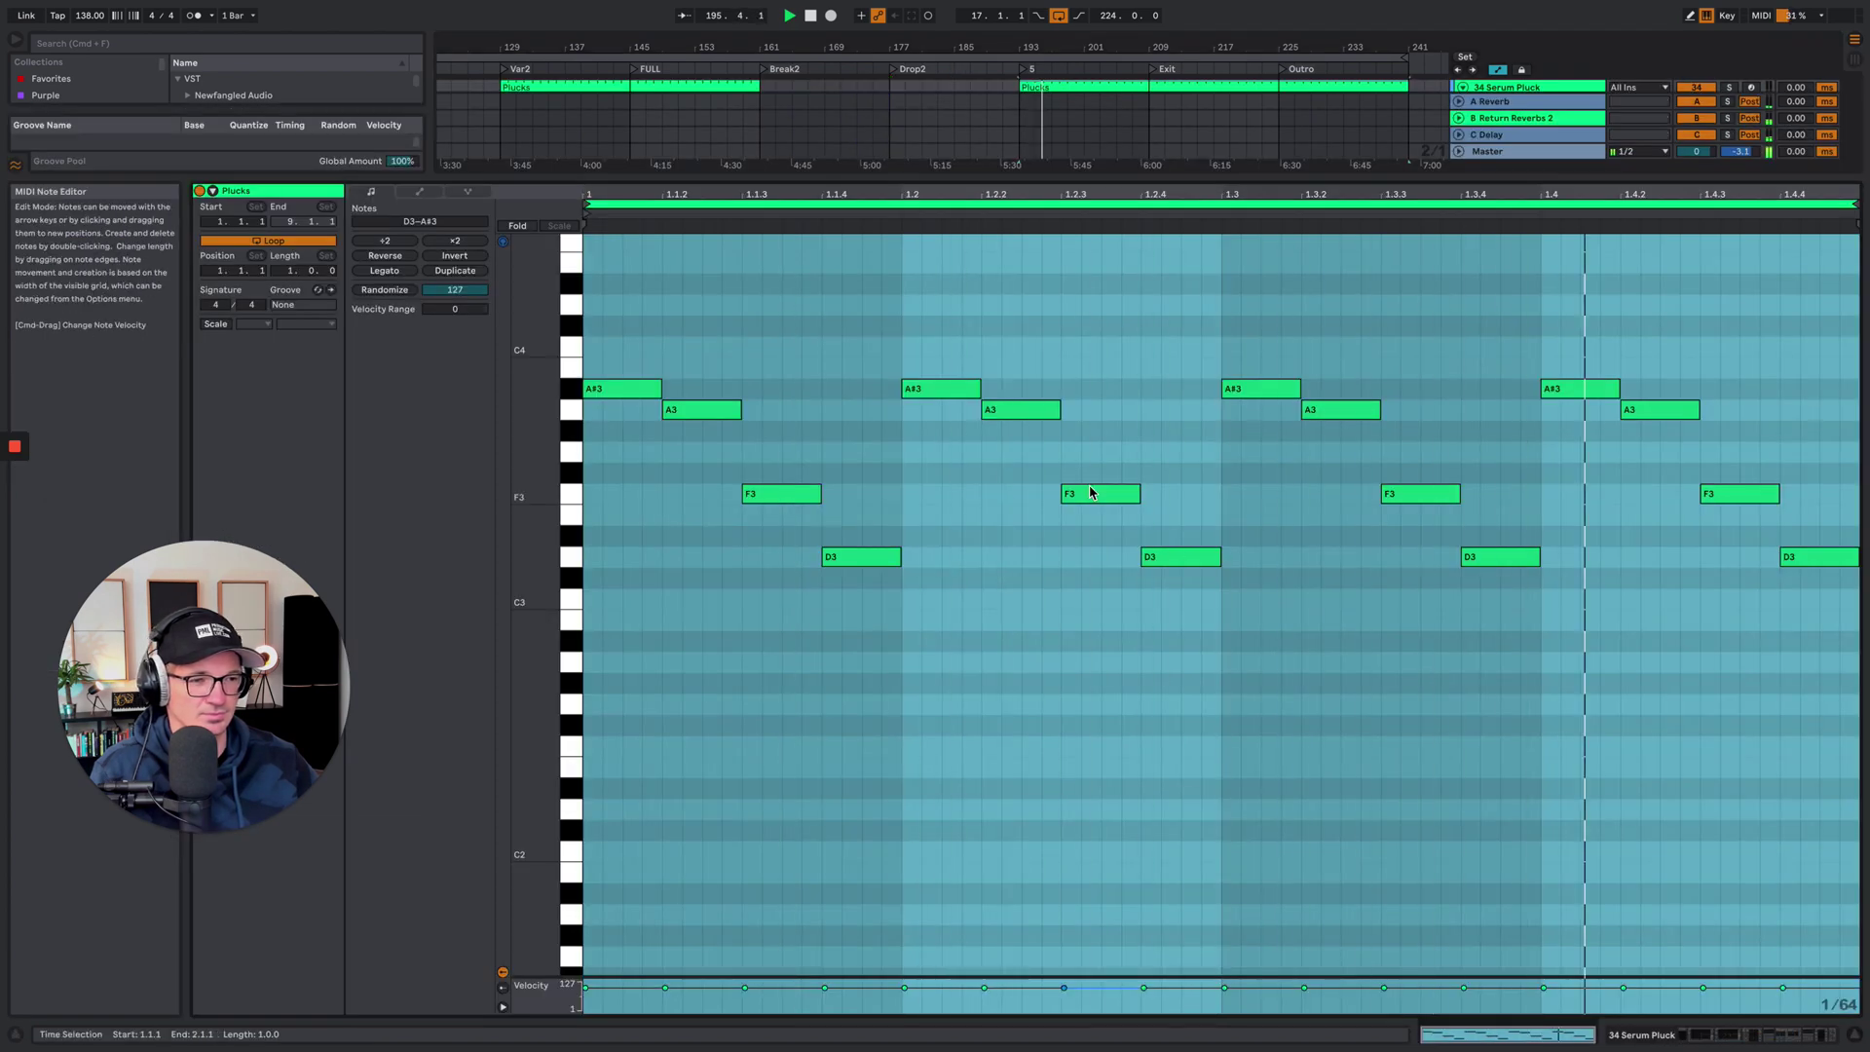
pyautogui.click(1162, 701)
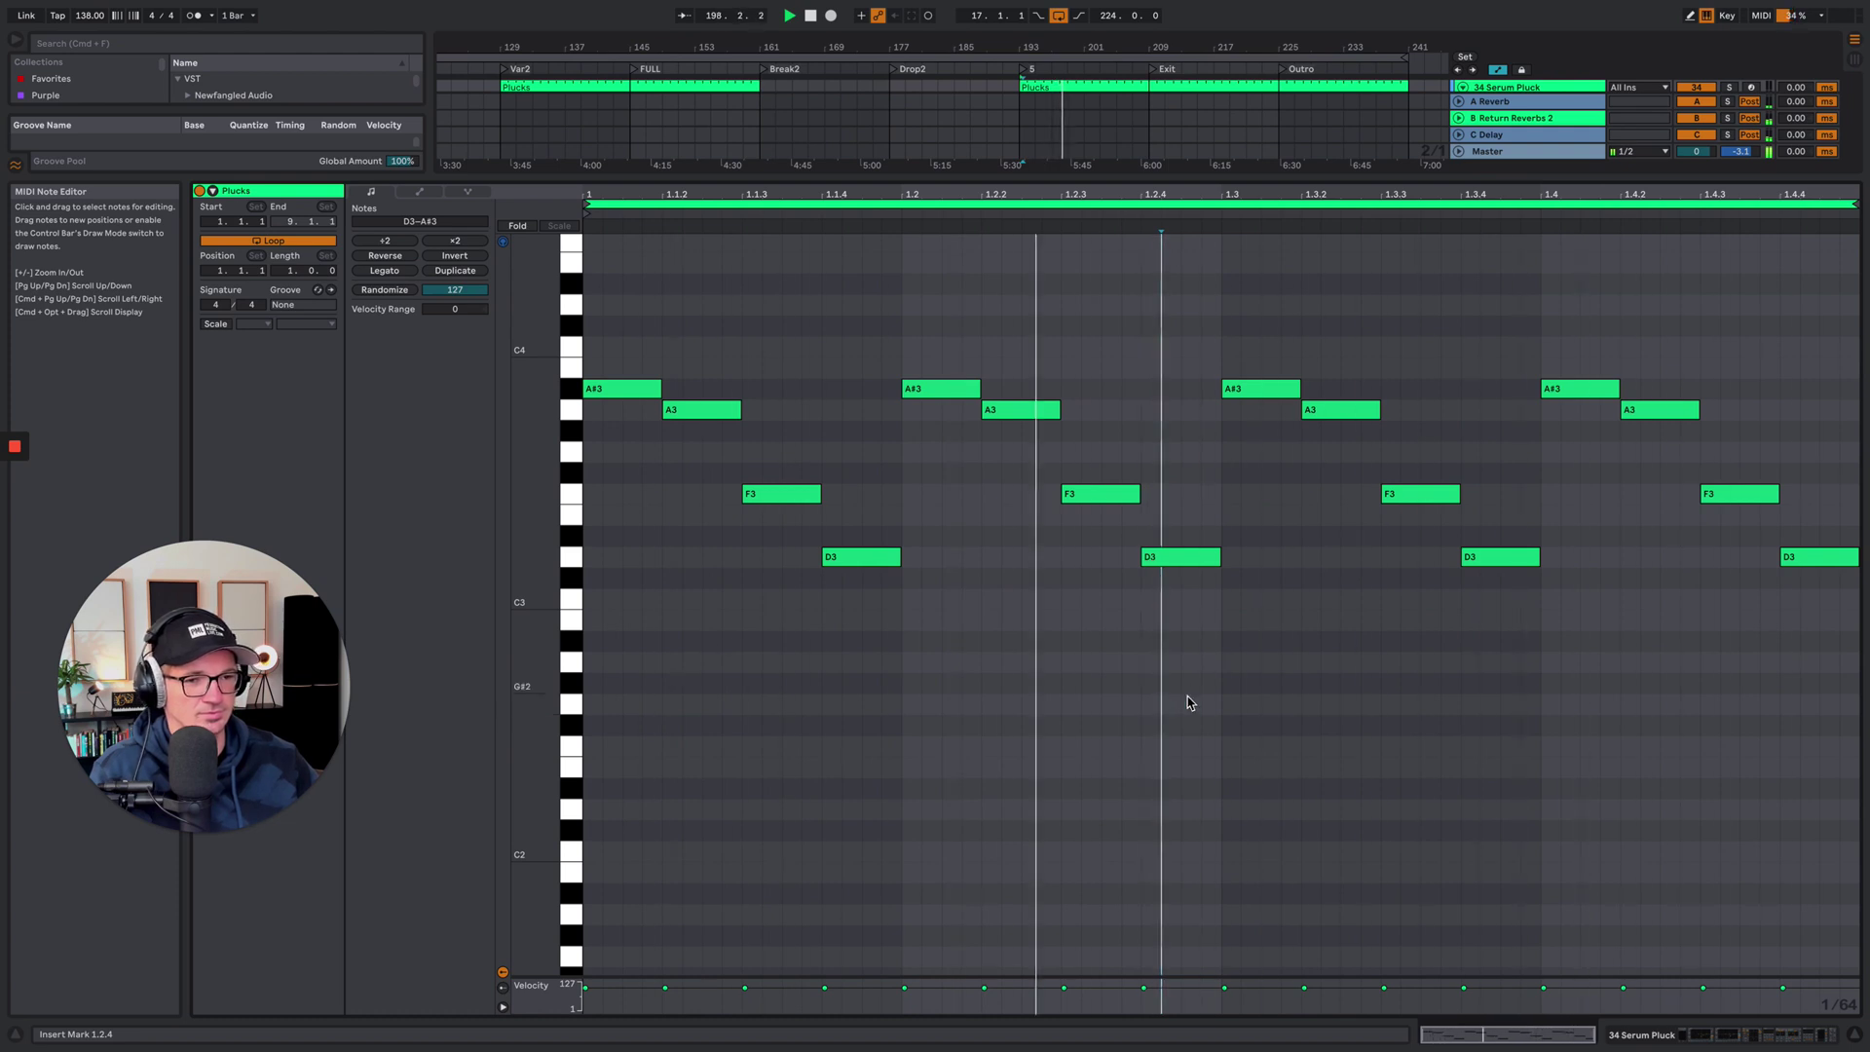
pyautogui.click(1728, 1034)
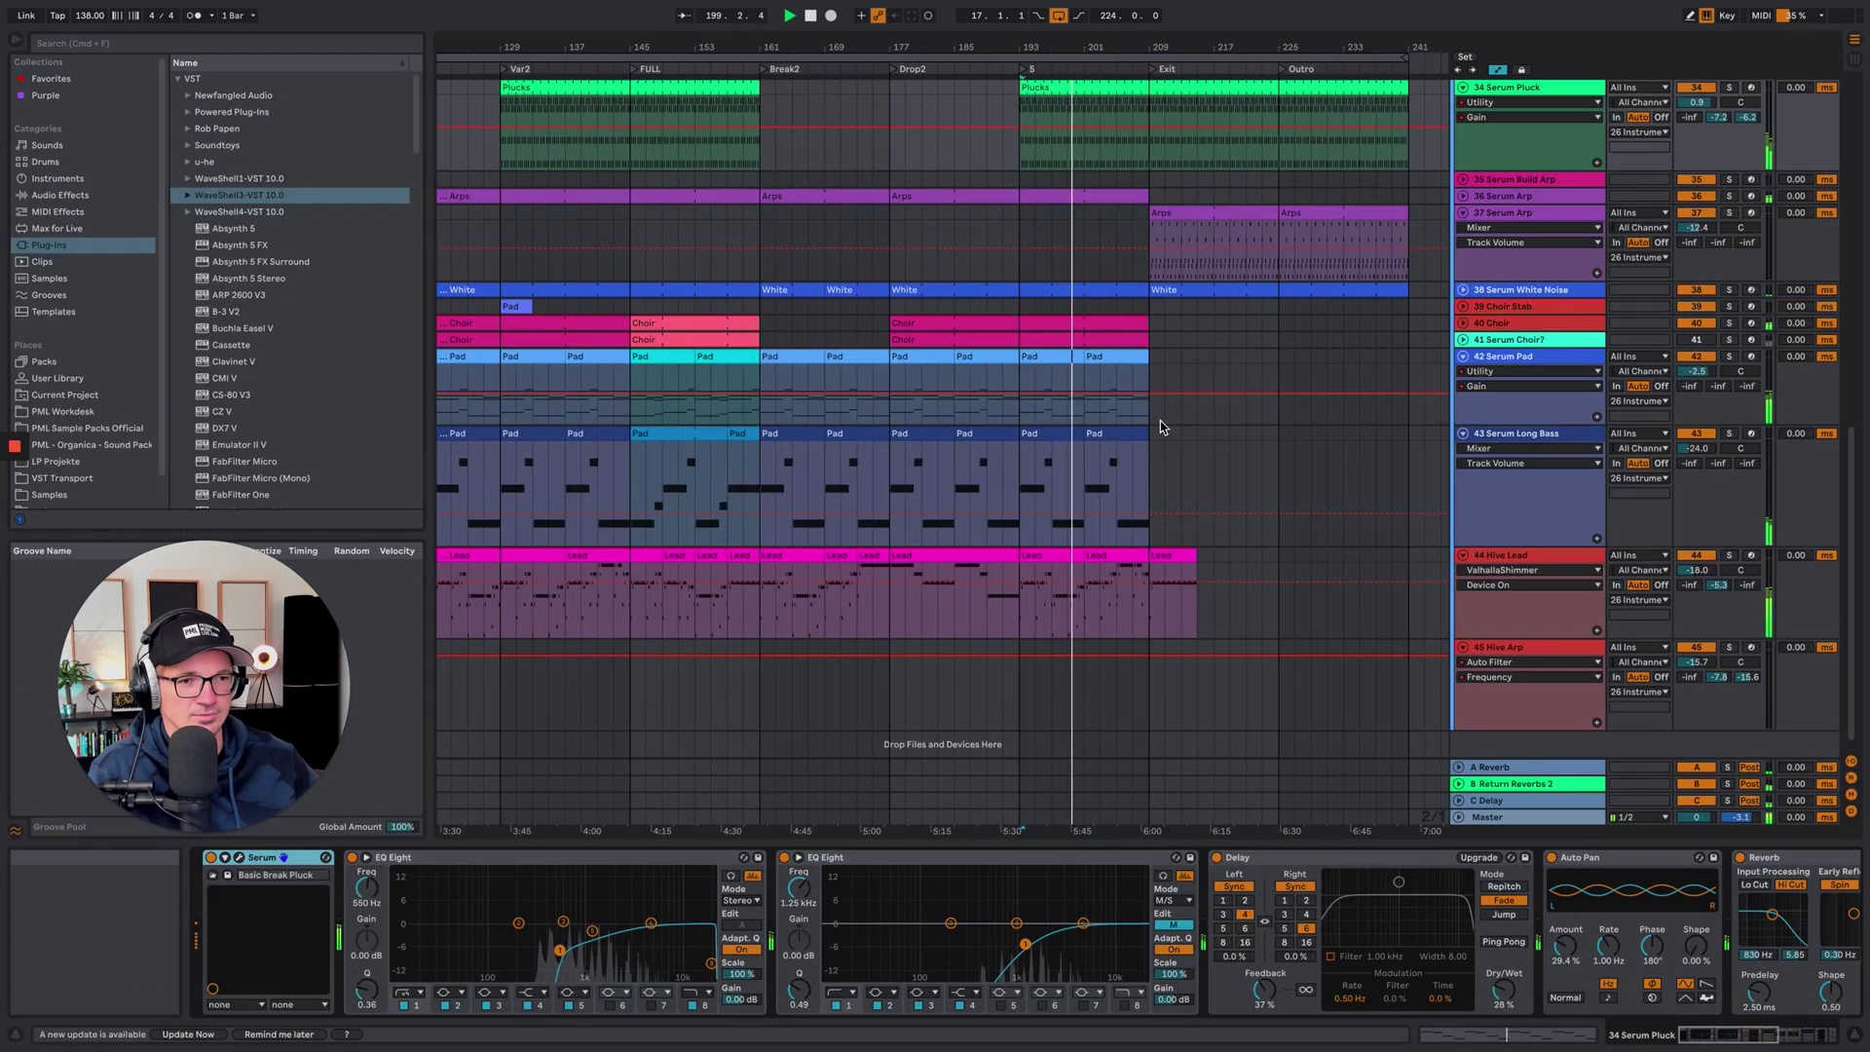
# Fold the Drums Group and the Serum Pluck track while showing the whole arrangement
pyautogui.scroll(5, 1160, 426)
pyautogui.moveTo(1075, 49); pyautogui.dragTo(1075, 8)
pyautogui.scroll(12, 1363, 321)
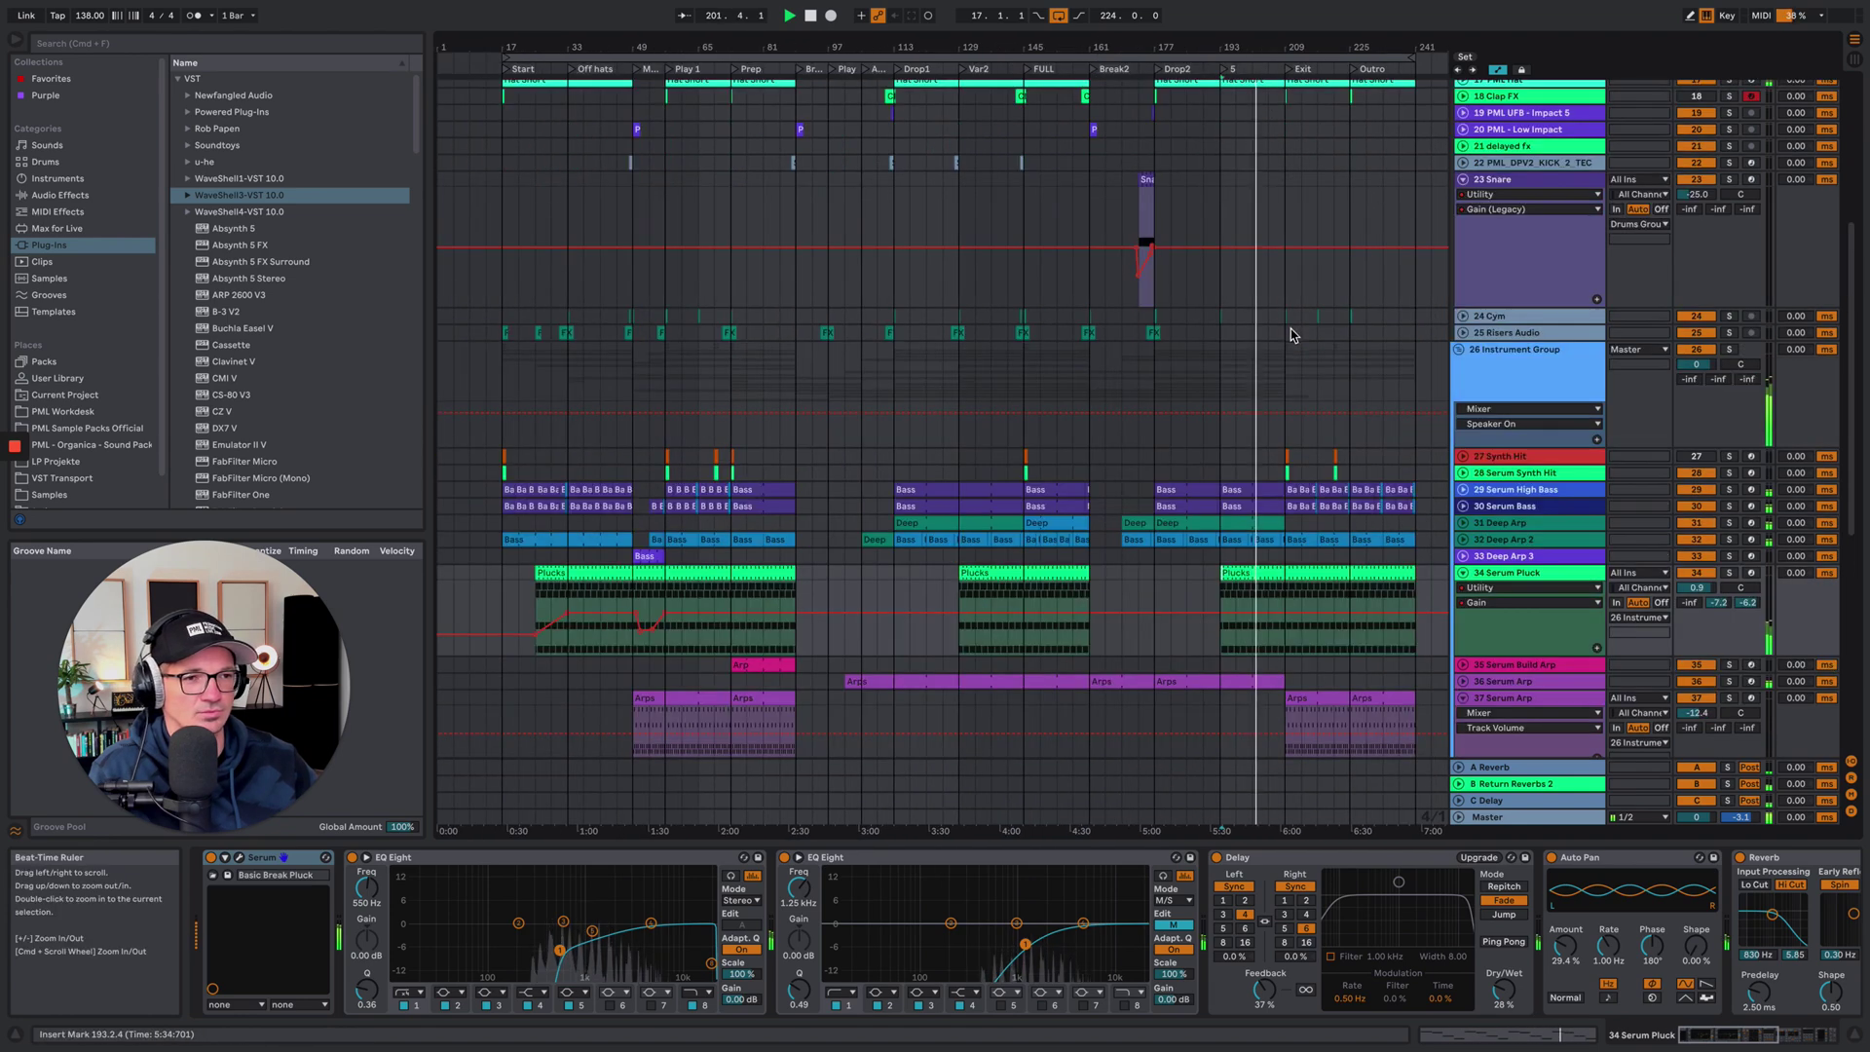
pyautogui.scroll(3, 1438, 335)
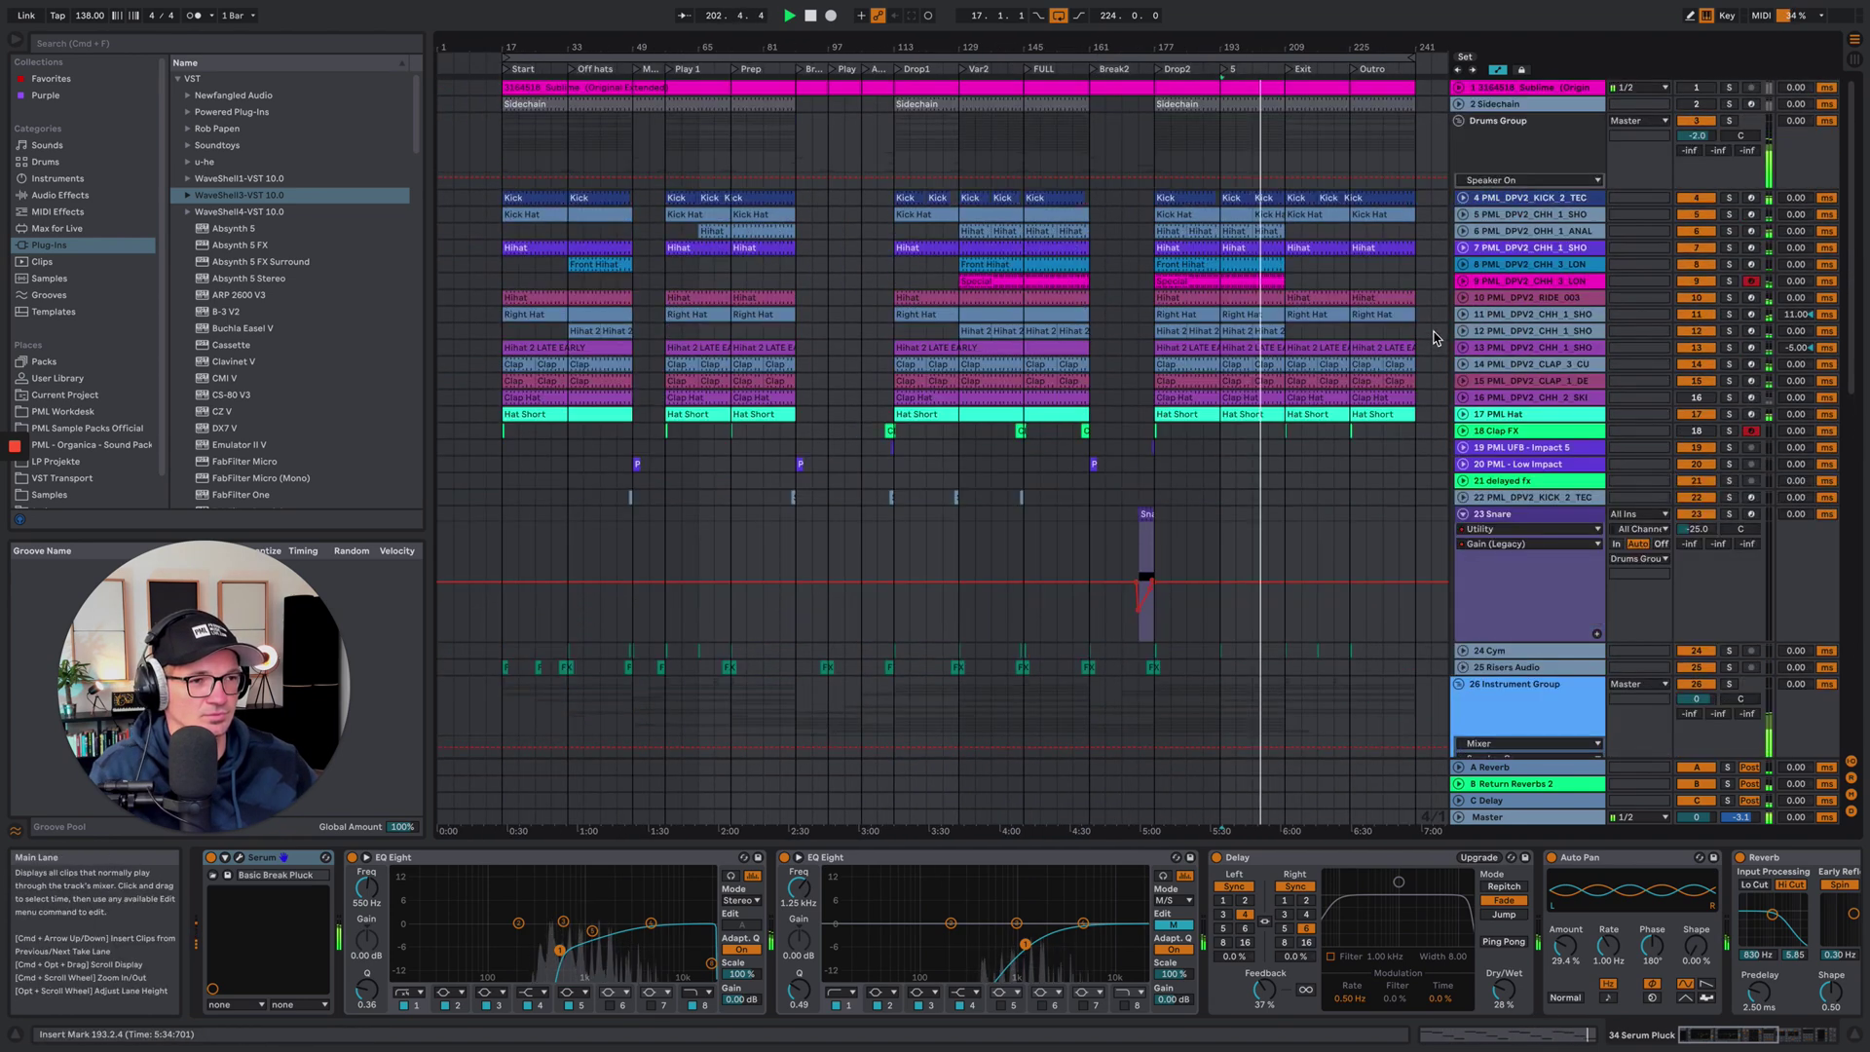
pyautogui.click(1459, 122)
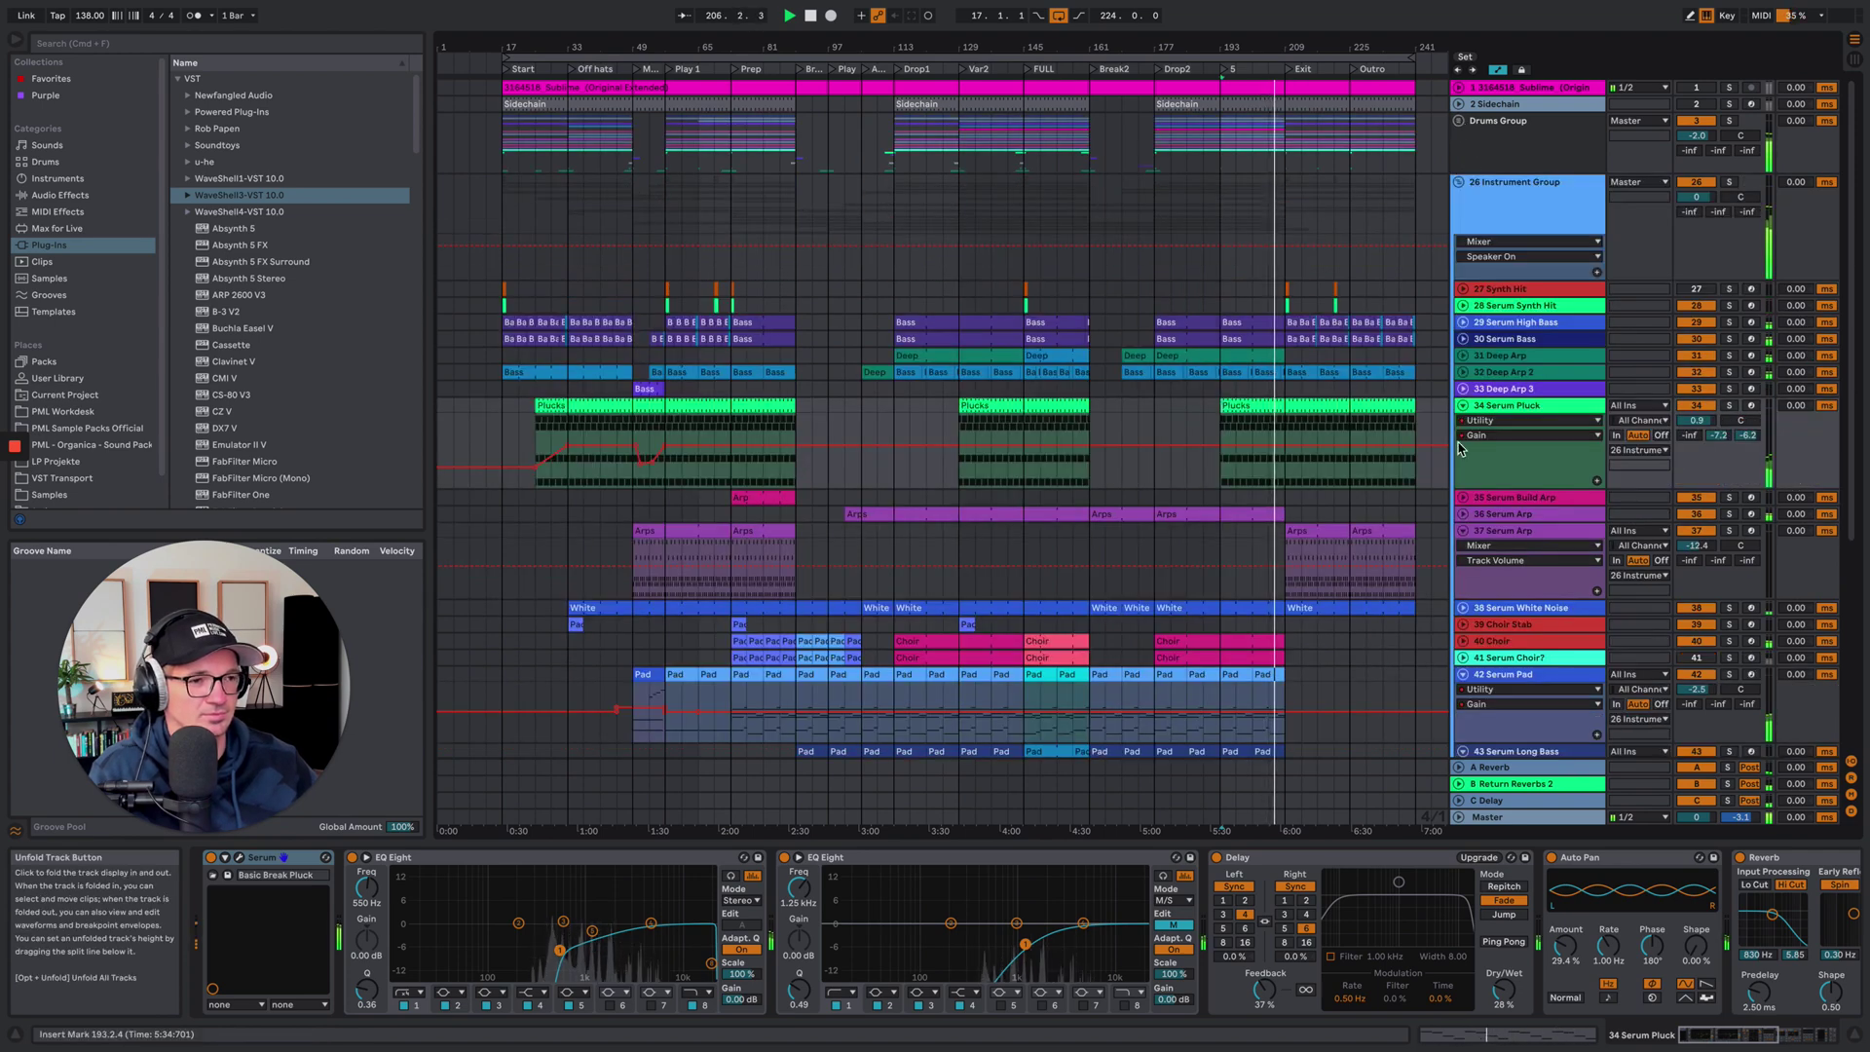
pyautogui.click(1463, 405)
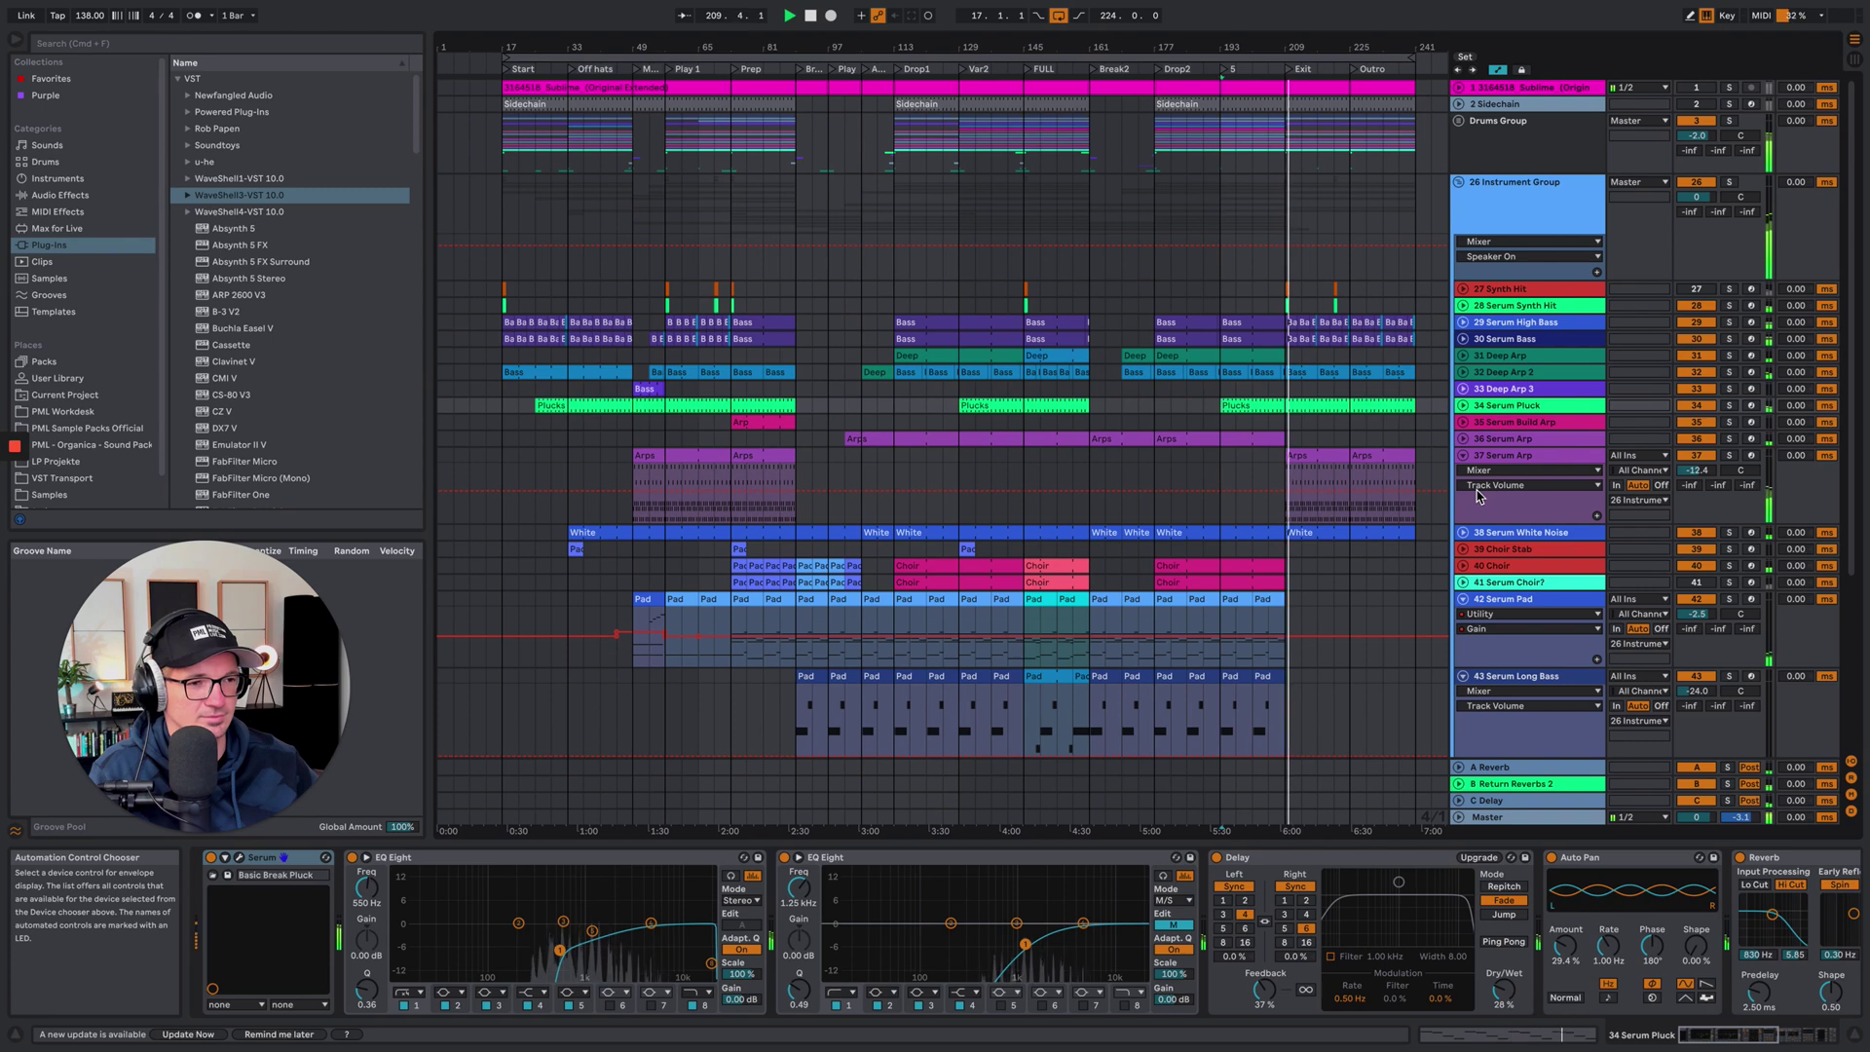
# Unfold the Serum Synth Hit track to view its hits across the arrangement, and fold it again
pyautogui.click(1463, 305)
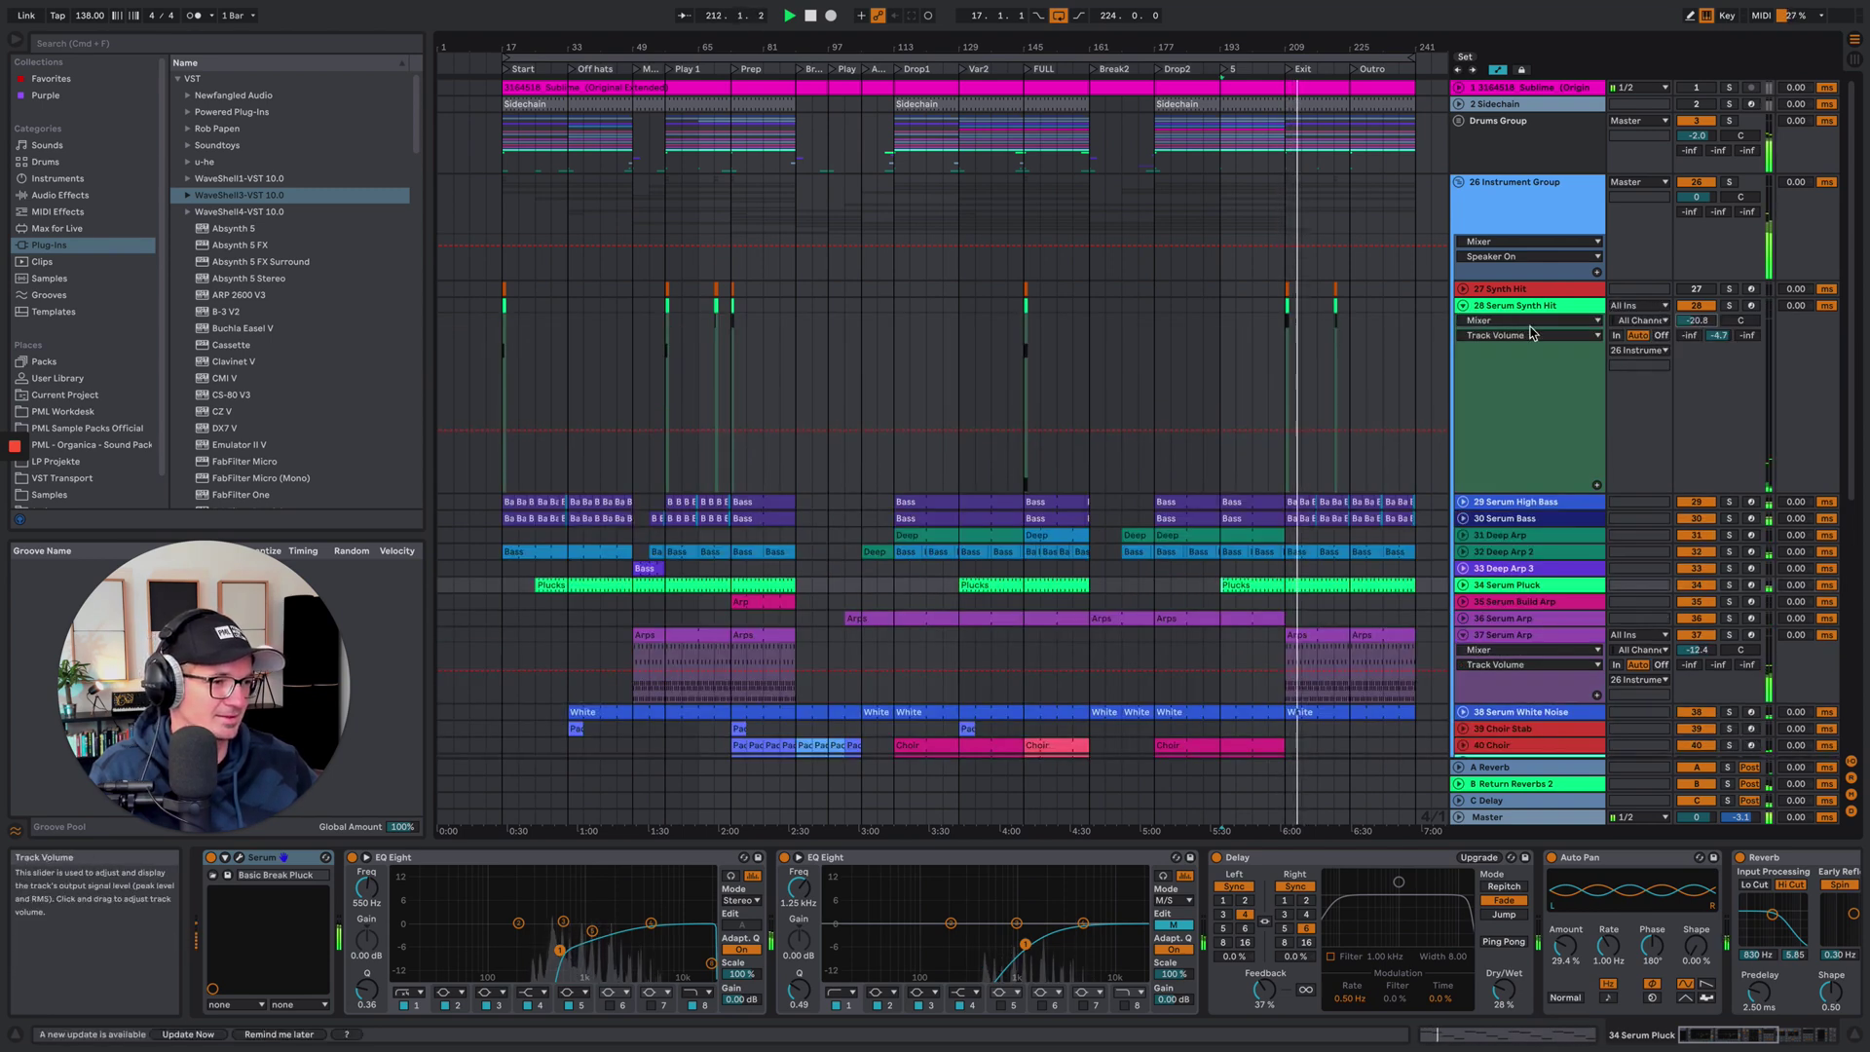
pyautogui.click(1462, 308)
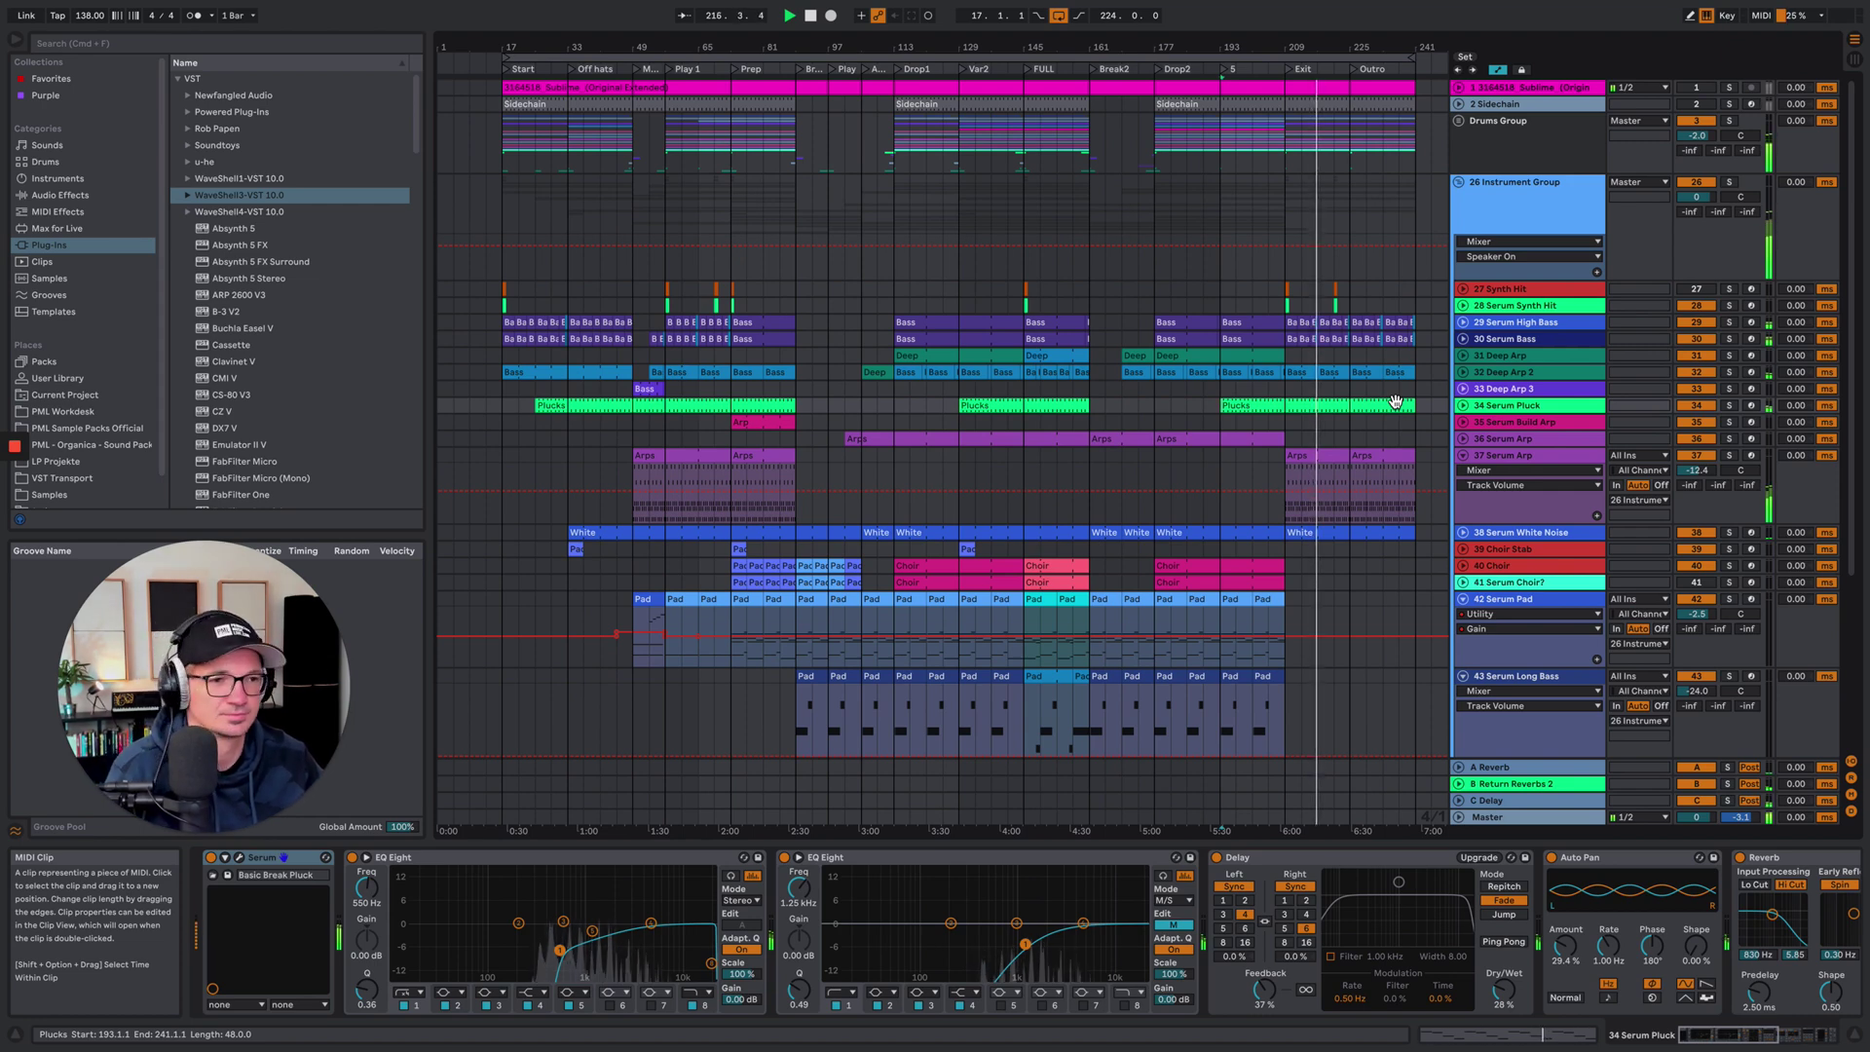
pyautogui.moveTo(1444, 12)
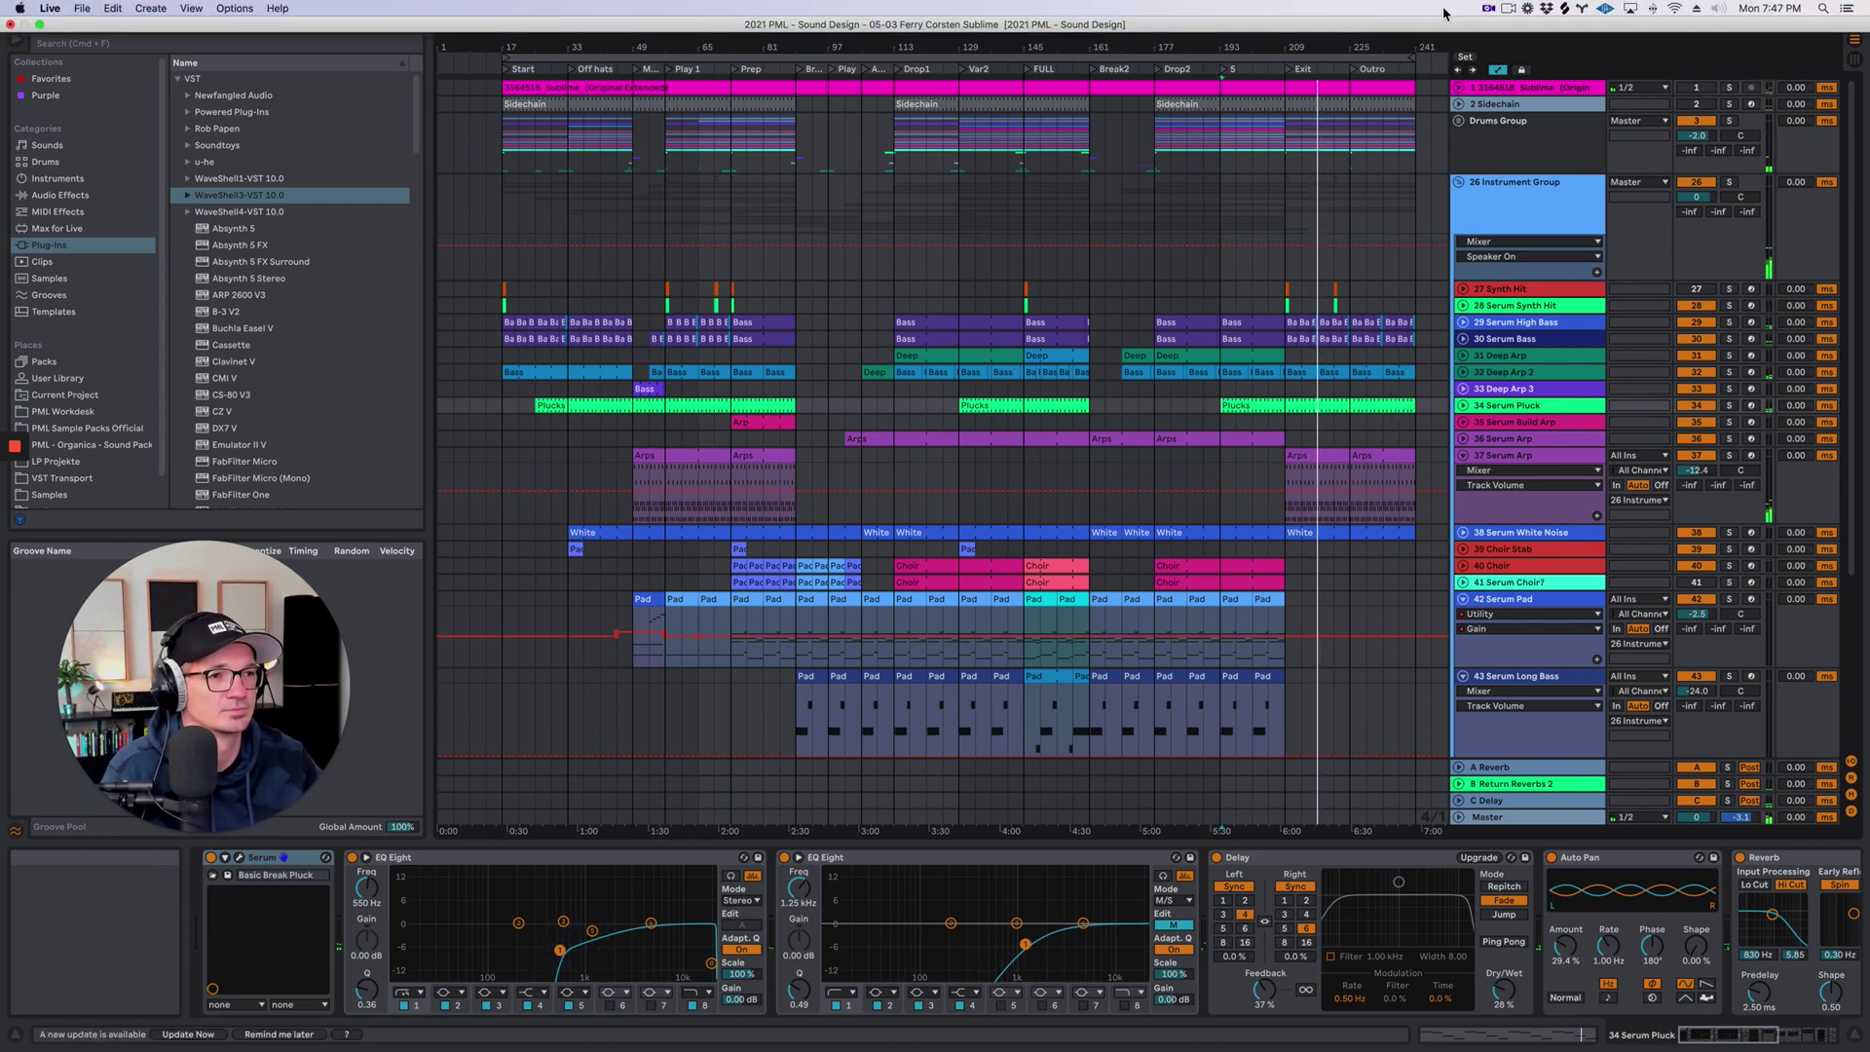